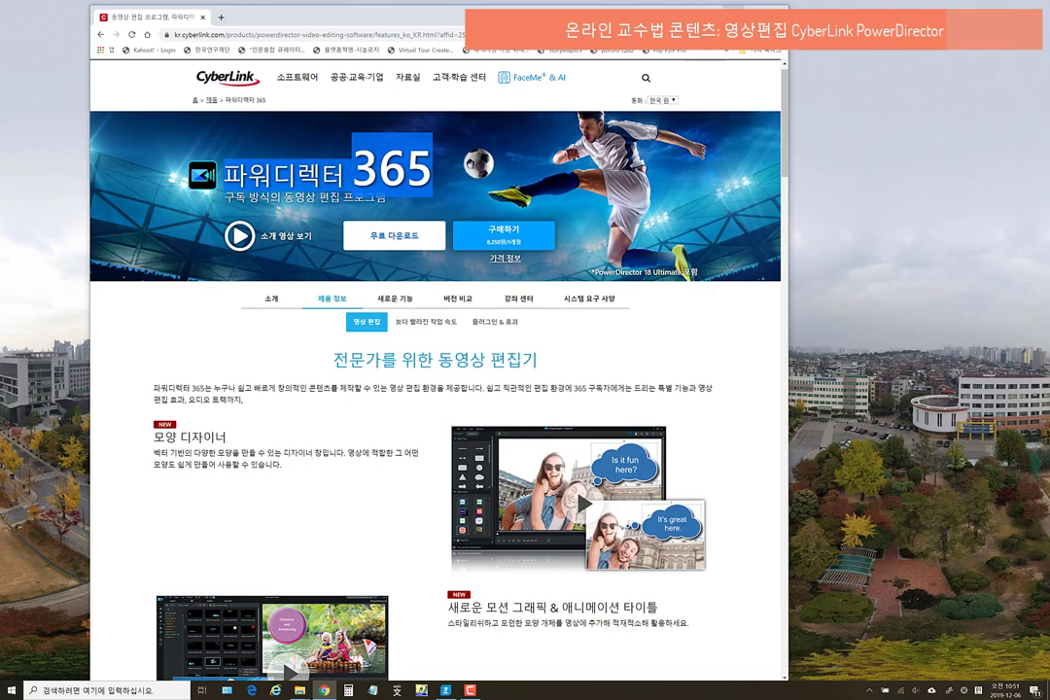
Minimize the browser, search Windows for "power", and launch PowerDirector 365 in full mode with the 16:9 aspect ratio
left_click(725, 17)
left_click(97, 690)
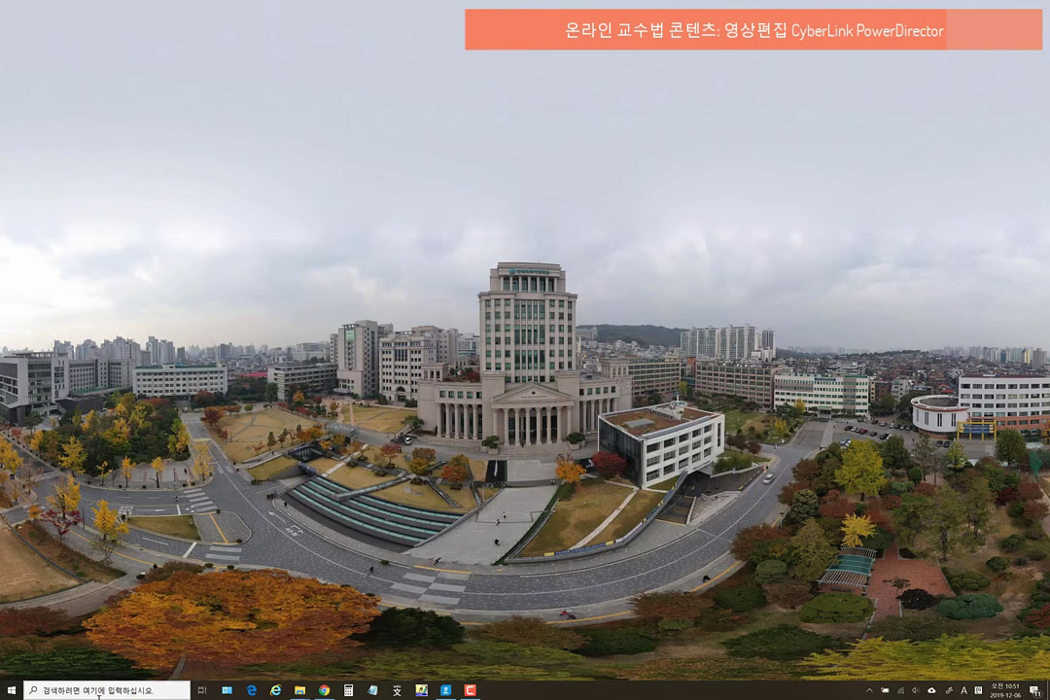
type("power")
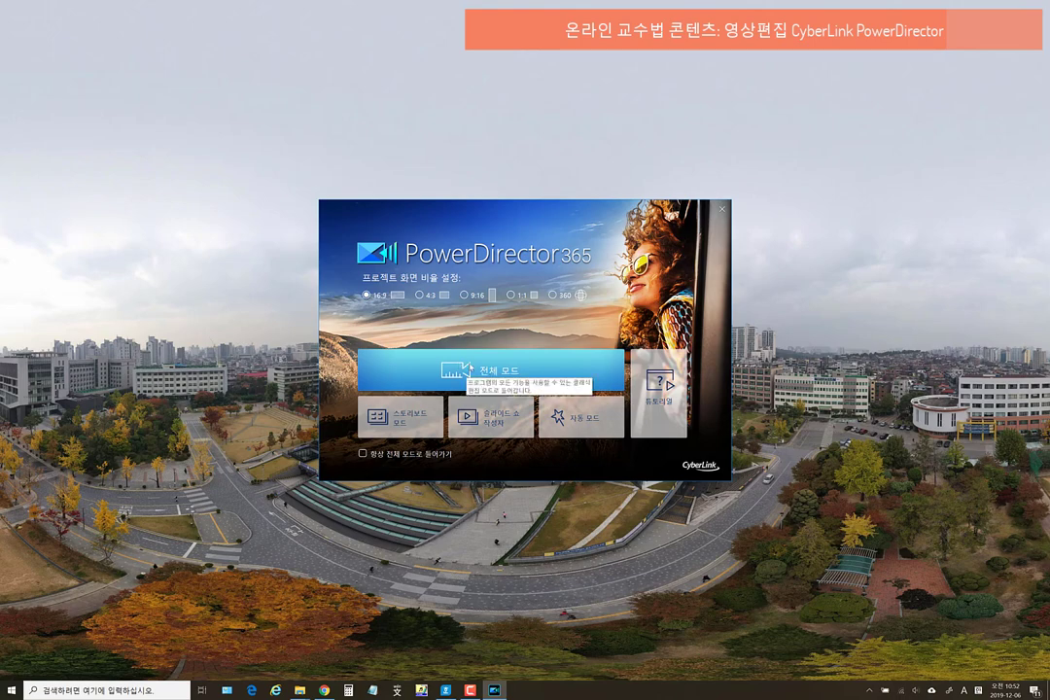
left_click(466, 371)
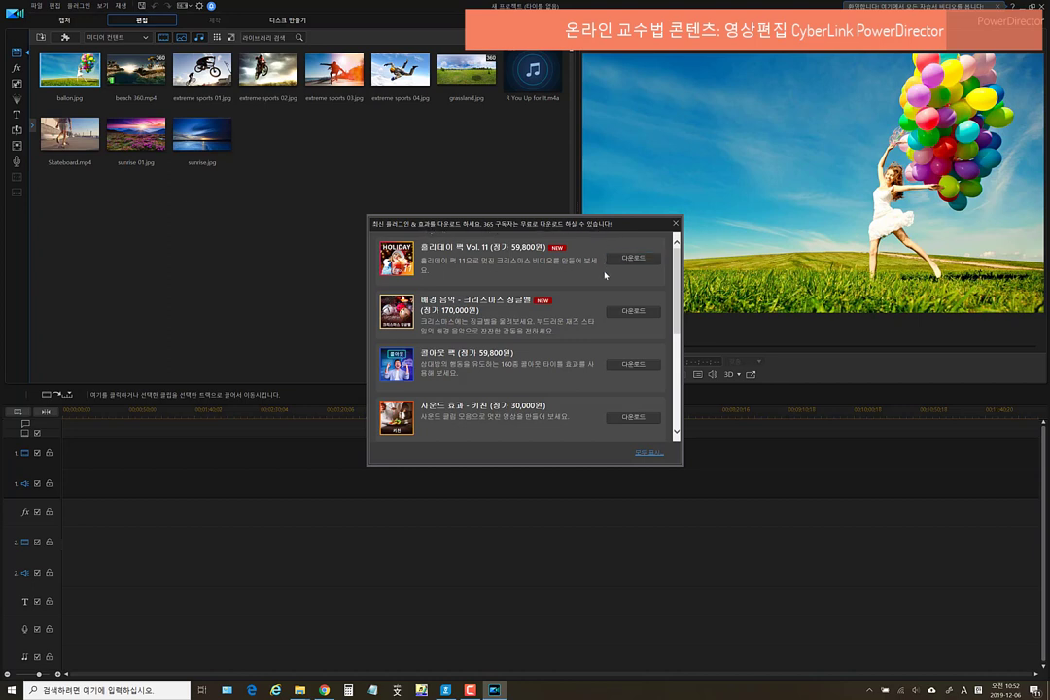
Look through the offered plug-in and effect packs, and dismiss the download window without downloading any
scroll(553, 347, "down", 6)
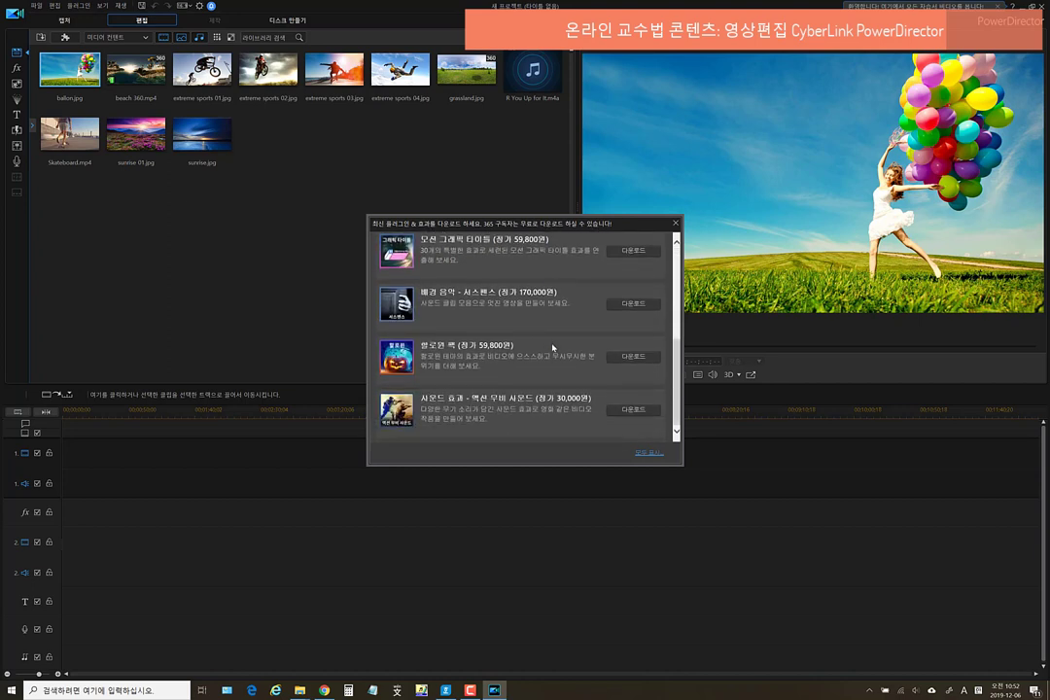
scroll(525, 335, "up", 1)
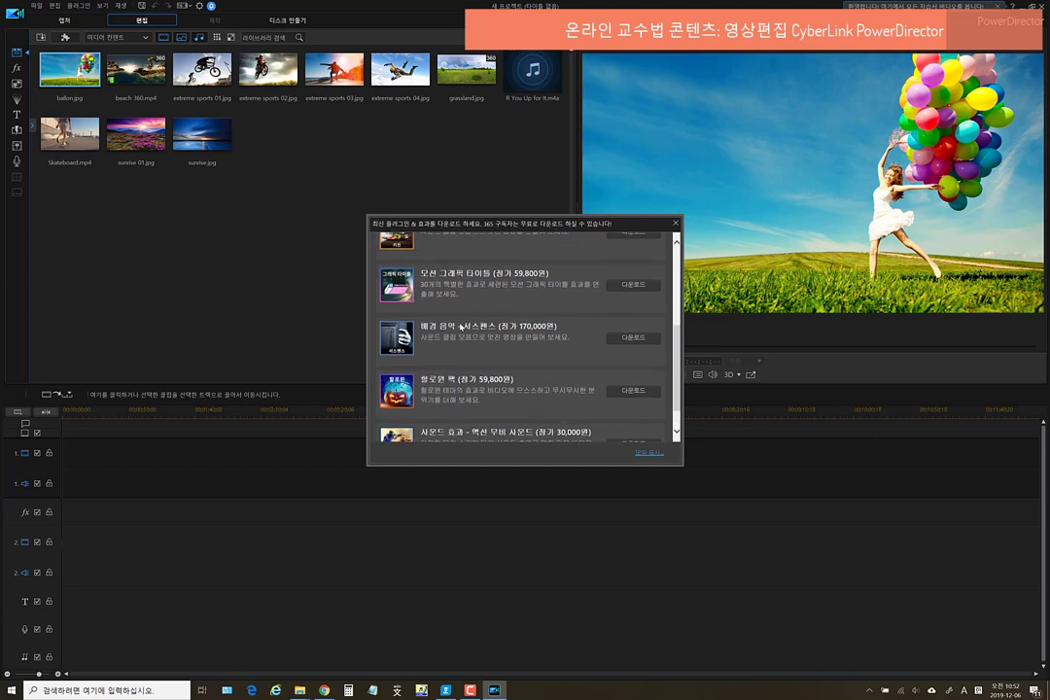
scroll(488, 338, "up", 3)
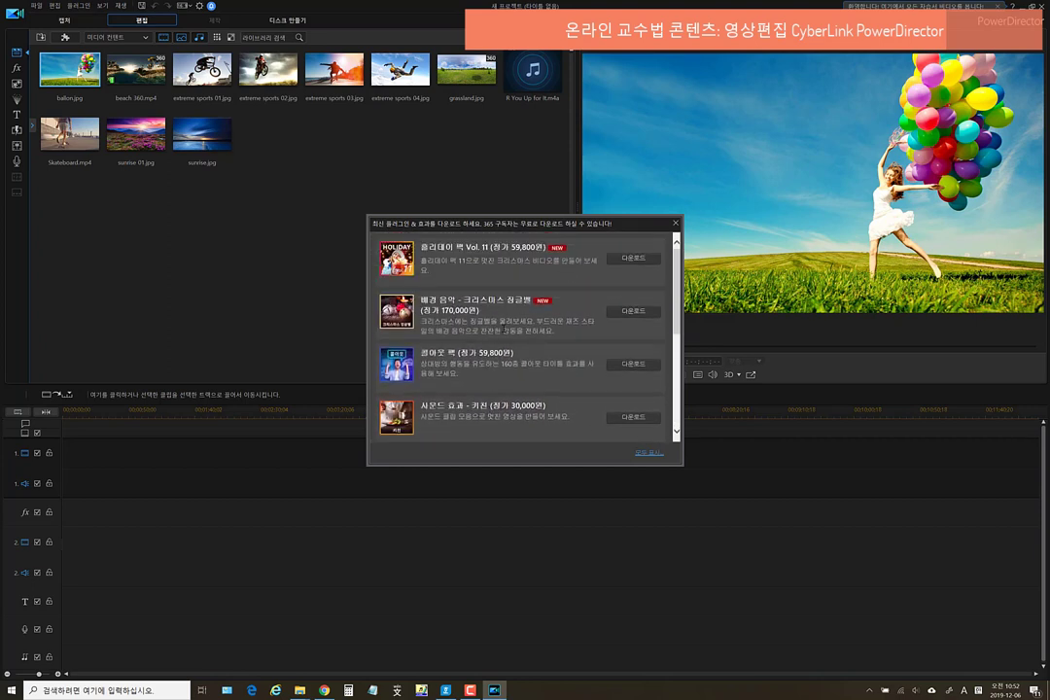
scroll(495, 387, "down", 2)
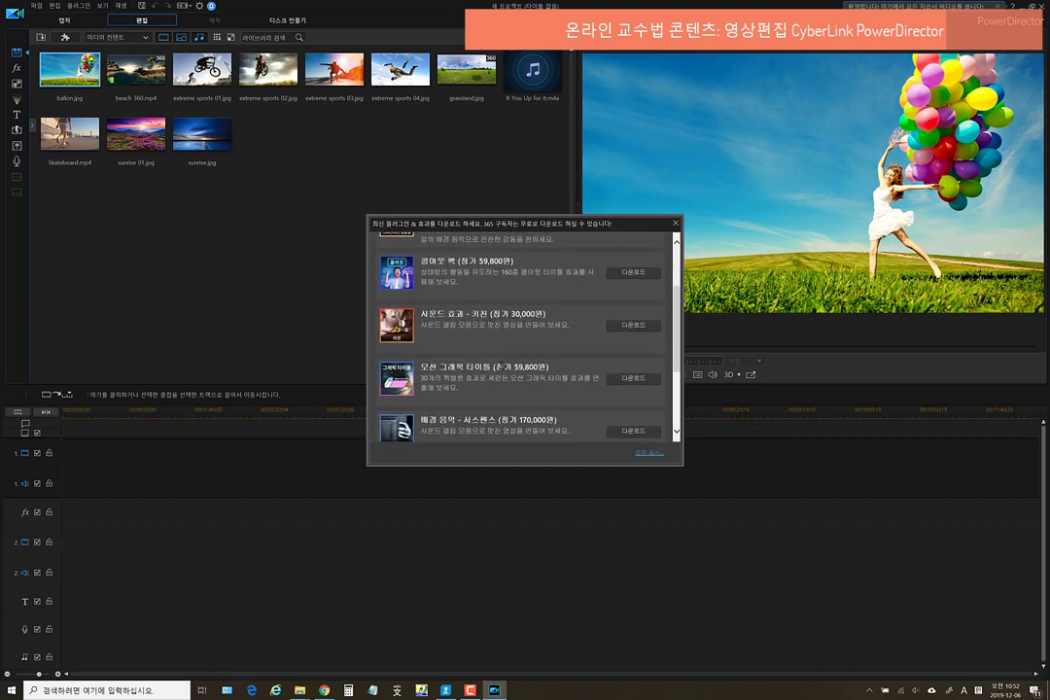
left_click(676, 224)
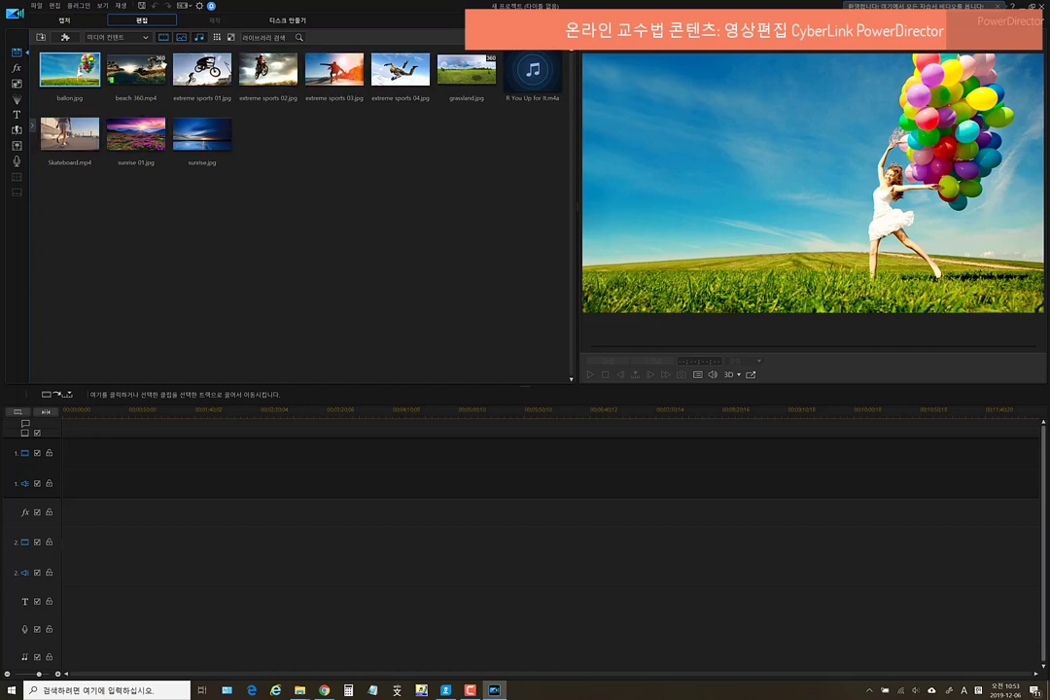
Import [pop]Demis Roussos-Serenade.mp3 from the 사범대 교강사 소프트웨어 역량강화(2019) folder on D: into the media library and play its preview
mouse_move(299, 688)
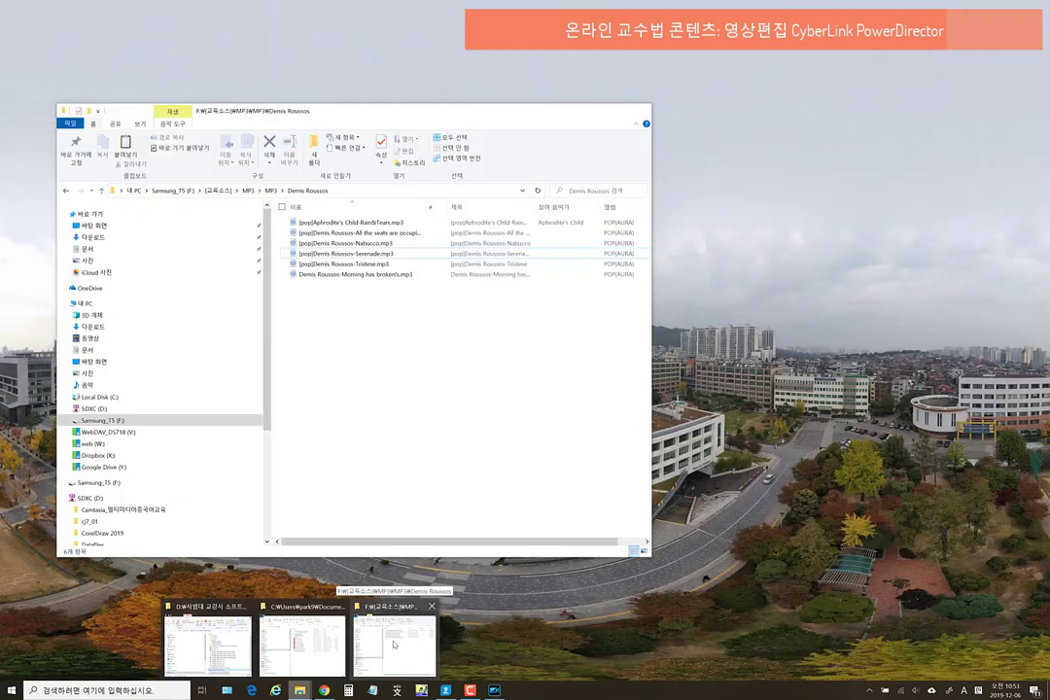
left_click(391, 643)
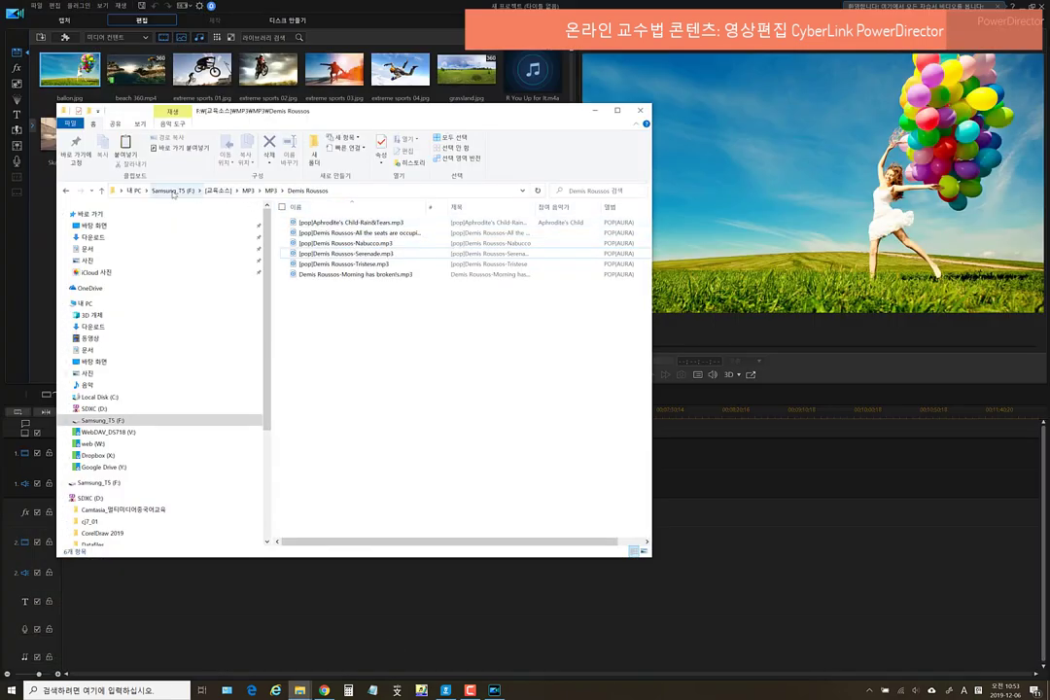
mouse_move(299, 688)
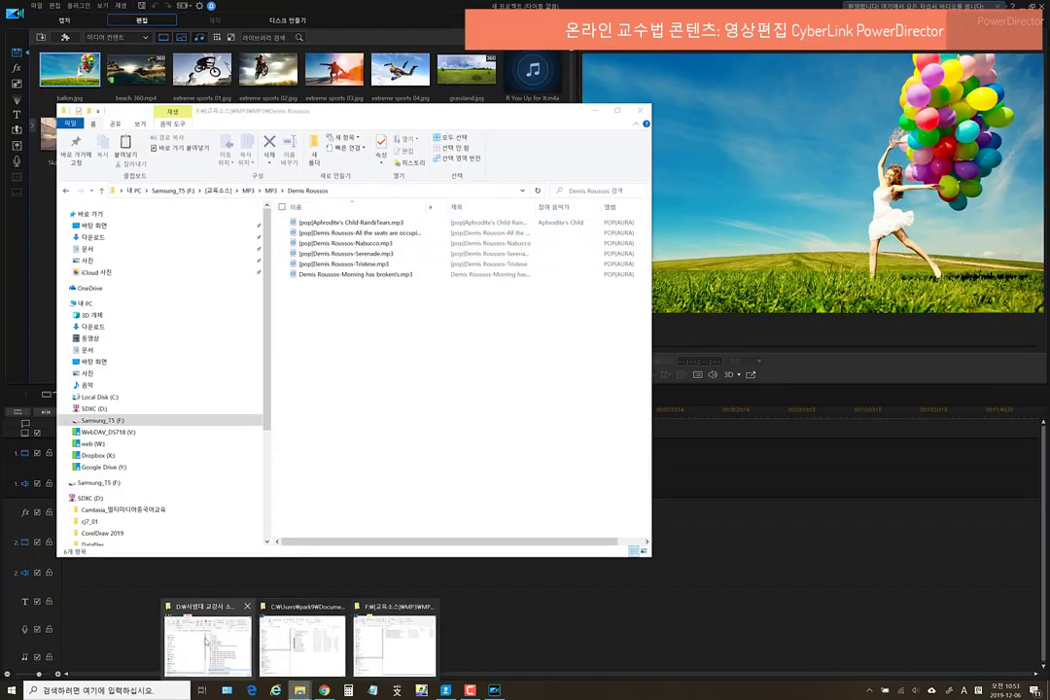
left_click(389, 647)
left_click(320, 105)
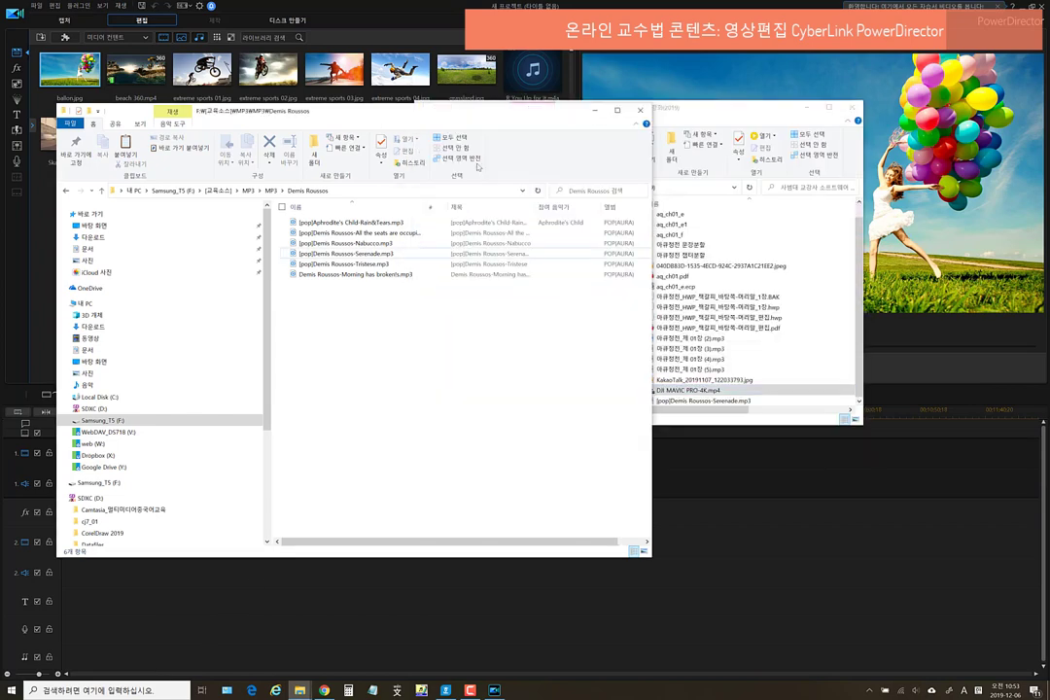
left_click(595, 110)
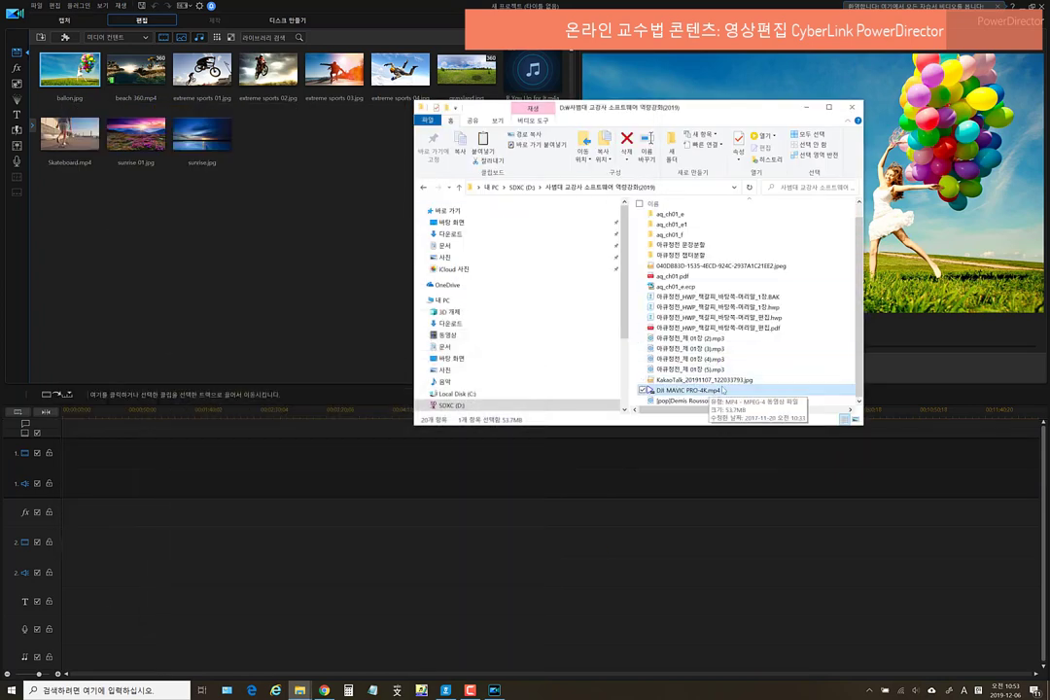
left_click(669, 402)
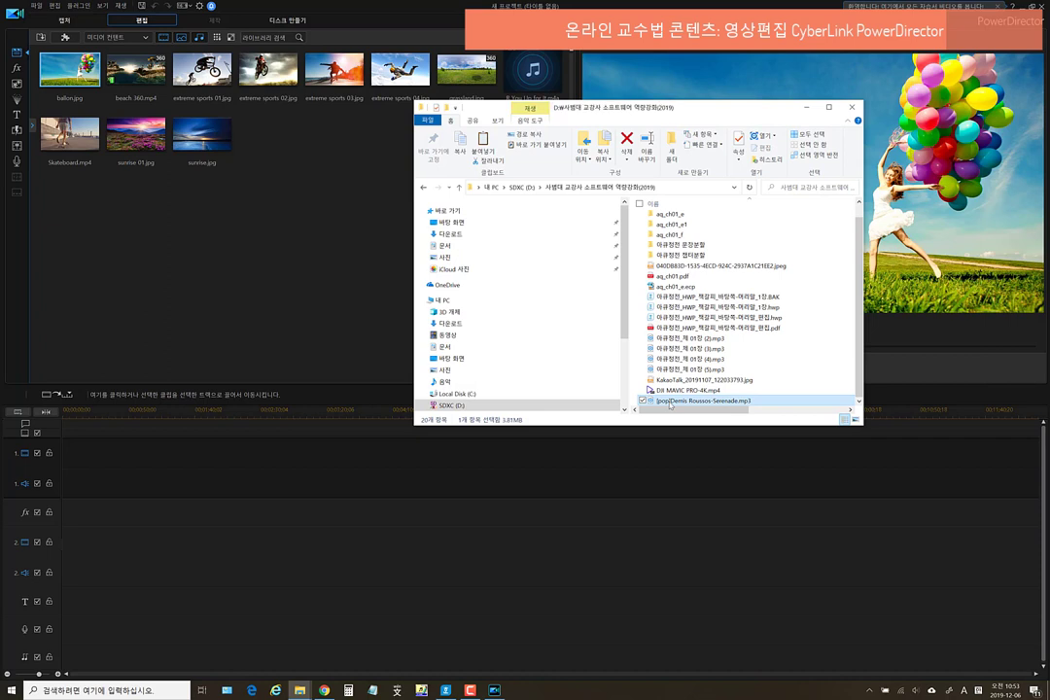
left_click_drag(669, 405, 300, 171)
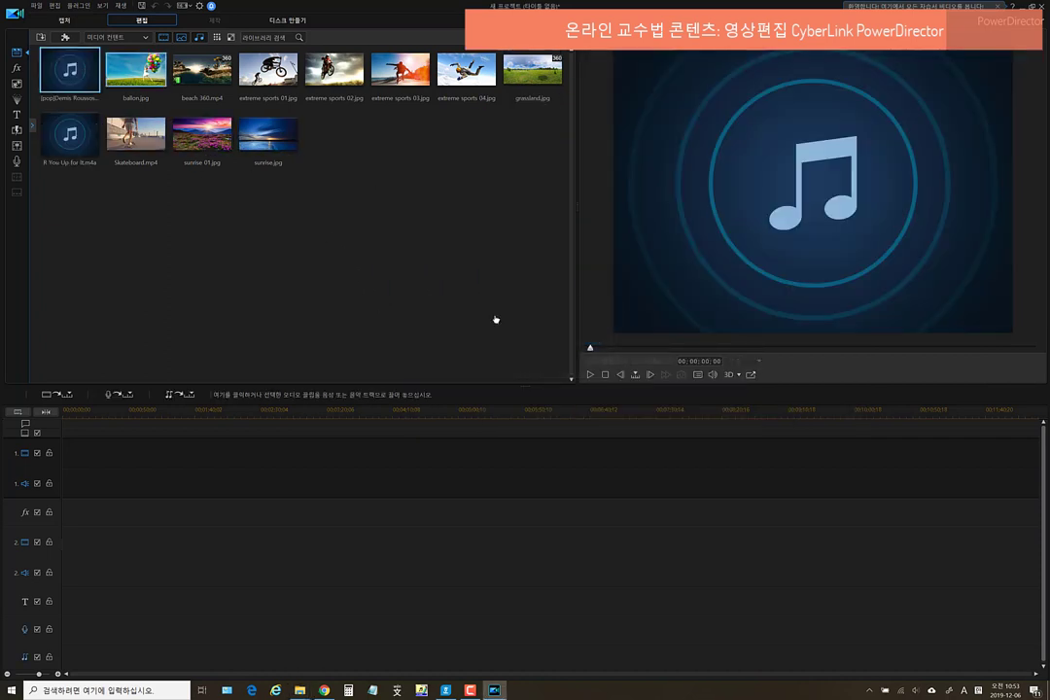
left_click(591, 375)
Import the video DJI MAVIC PRO-4K.mp4 from the same D: folder into the media library
mouse_move(300, 689)
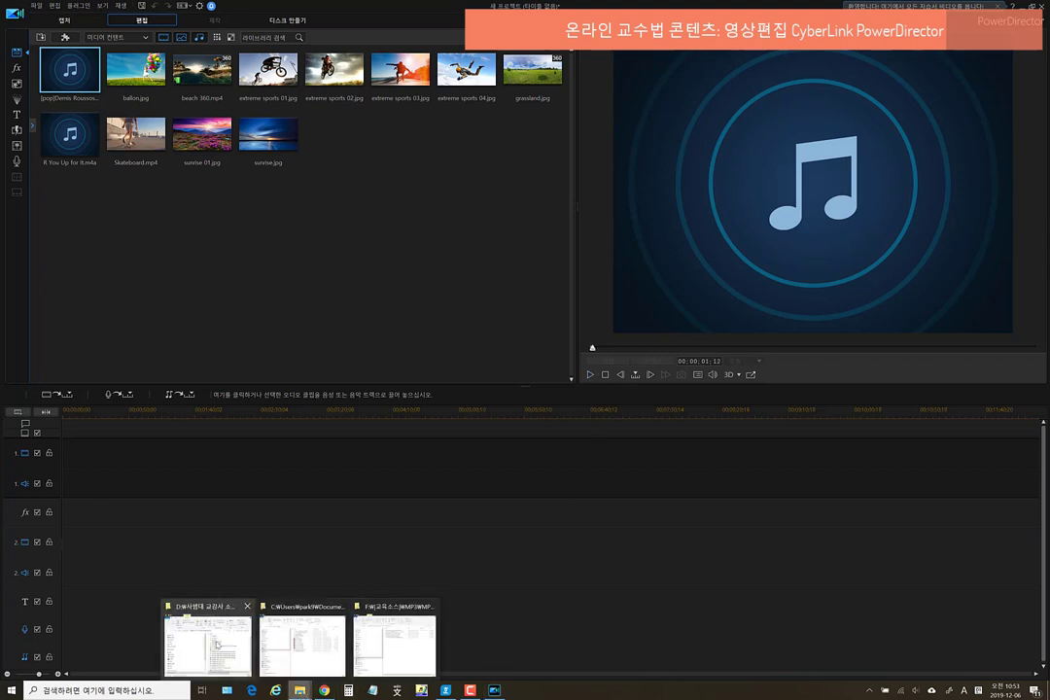
mouse_move(216, 643)
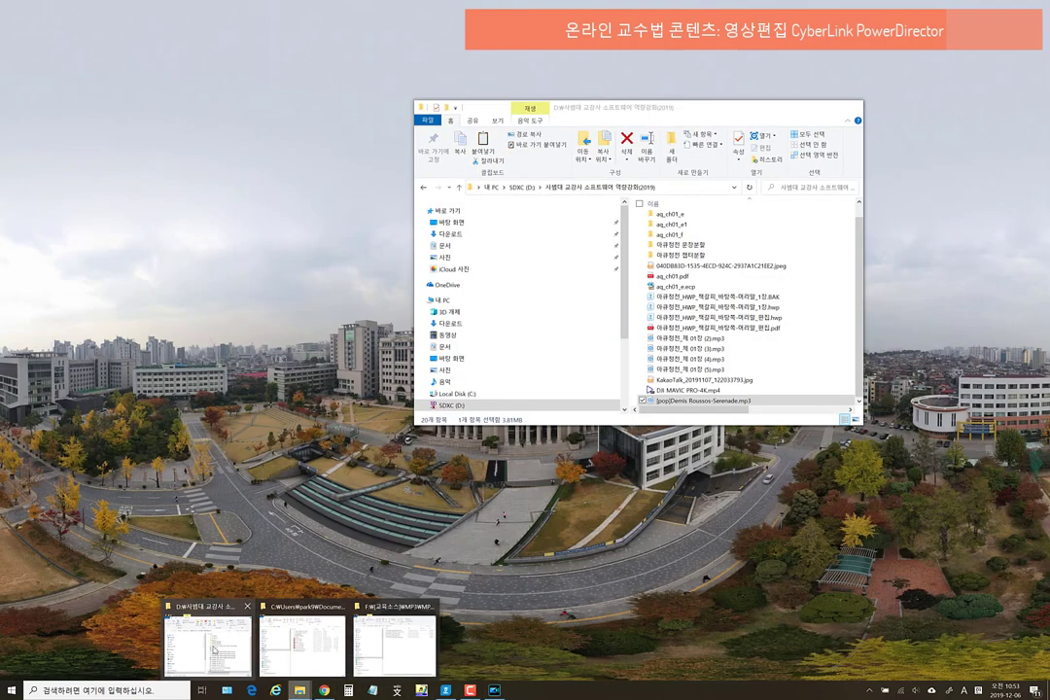
left_click(214, 648)
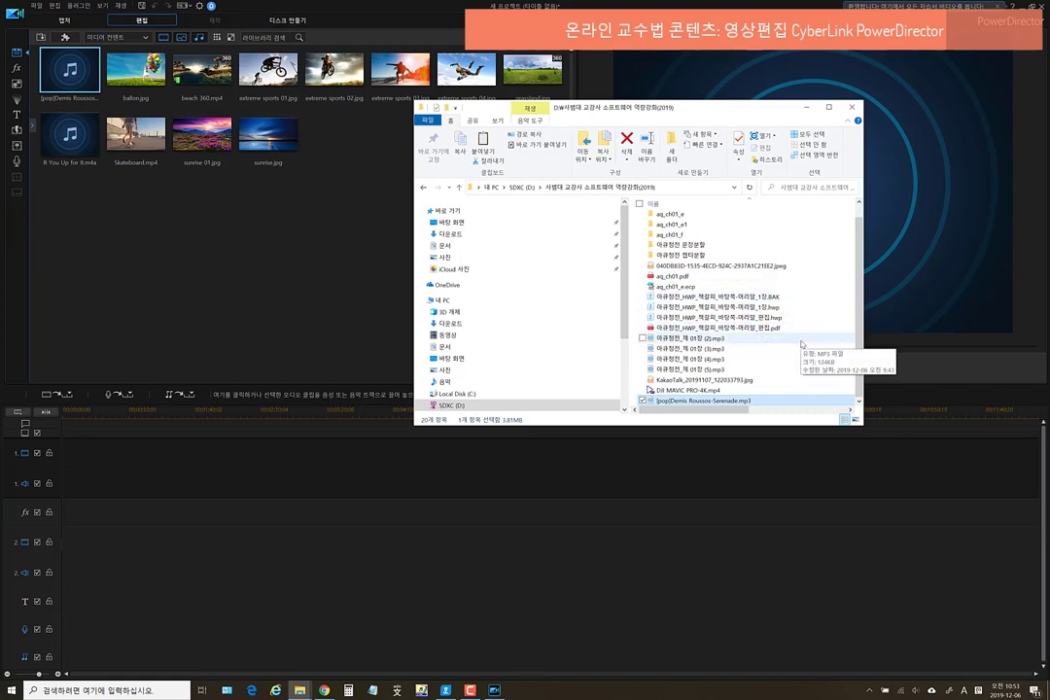
left_click(653, 390)
left_click_drag(642, 392, 301, 199)
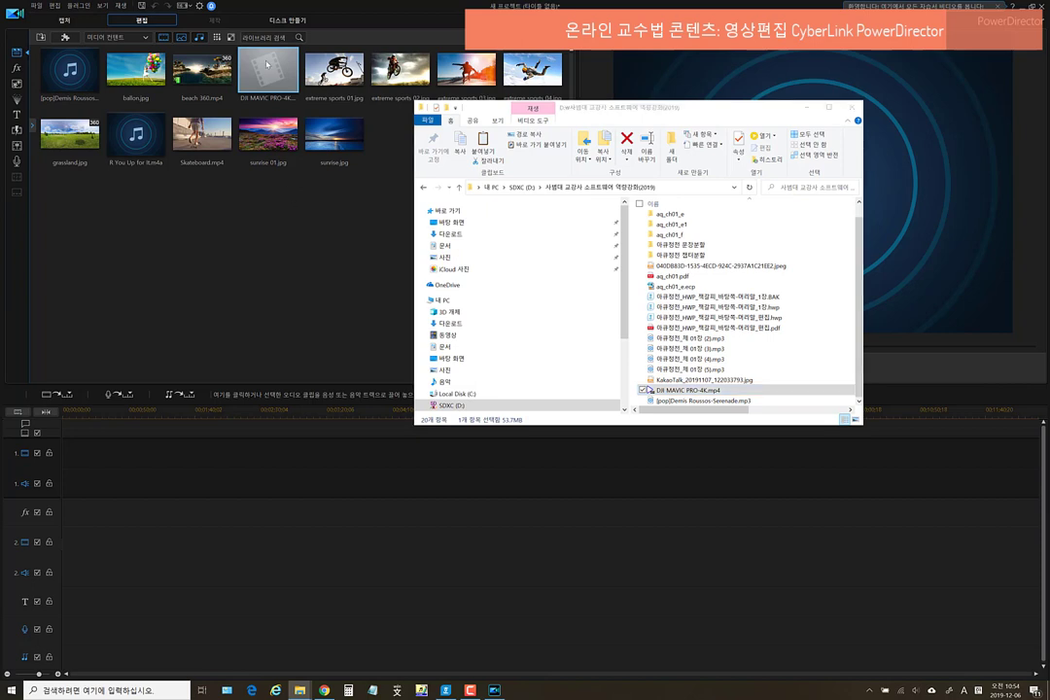
Preview the DJI MAVIC PRO-4K.mp4 clip at several points along its length, and pause playback
left_click(266, 64)
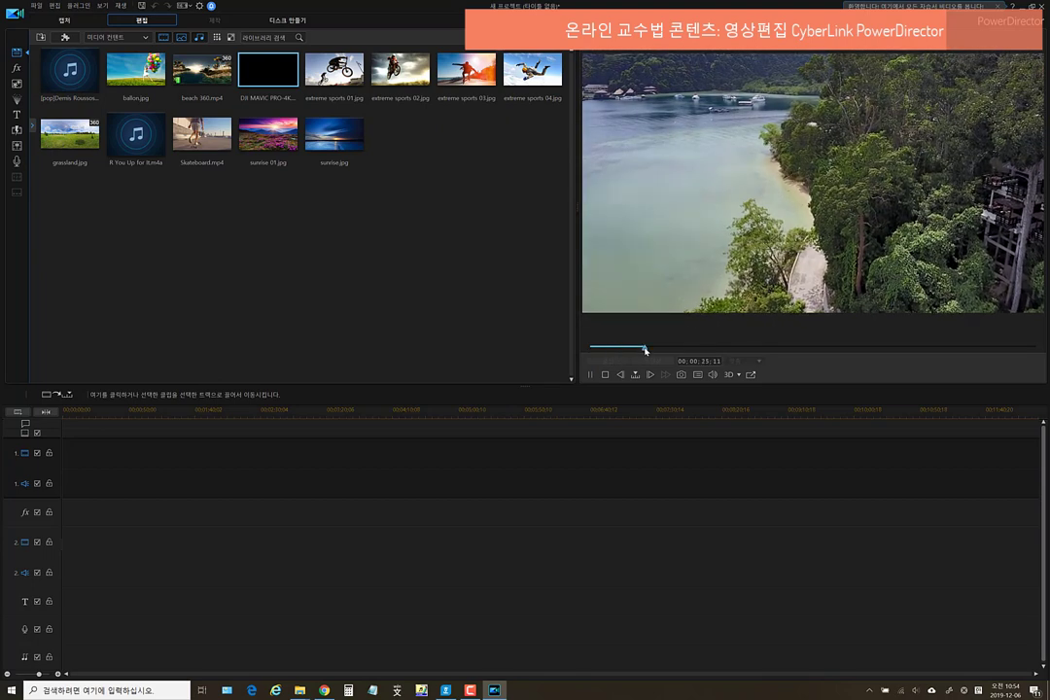
left_click(591, 350)
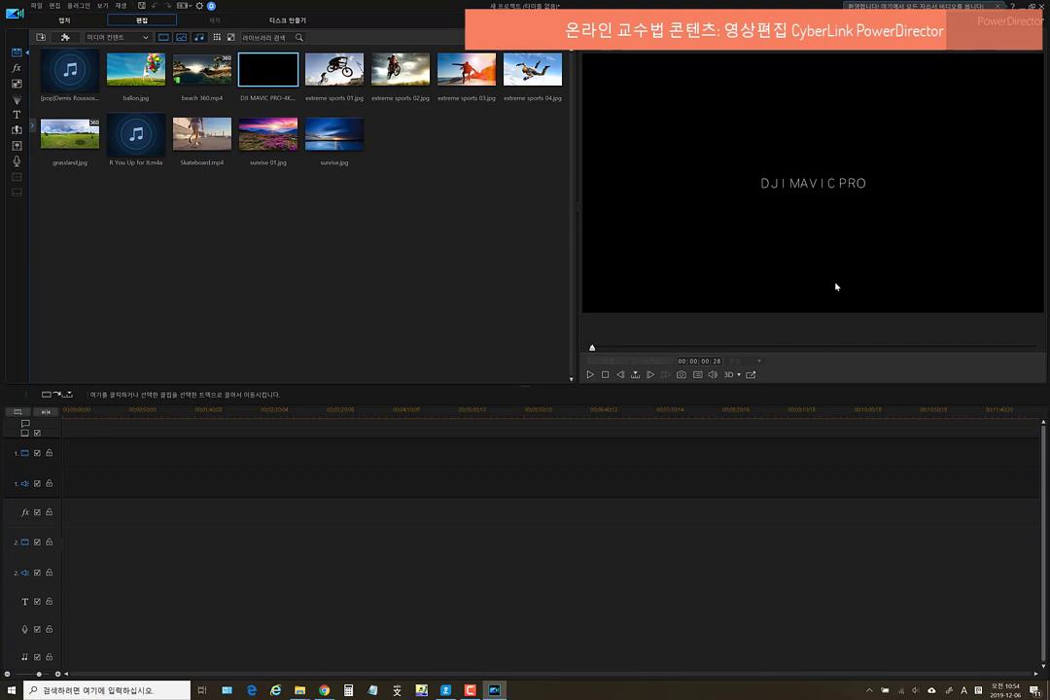
left_click(701, 350)
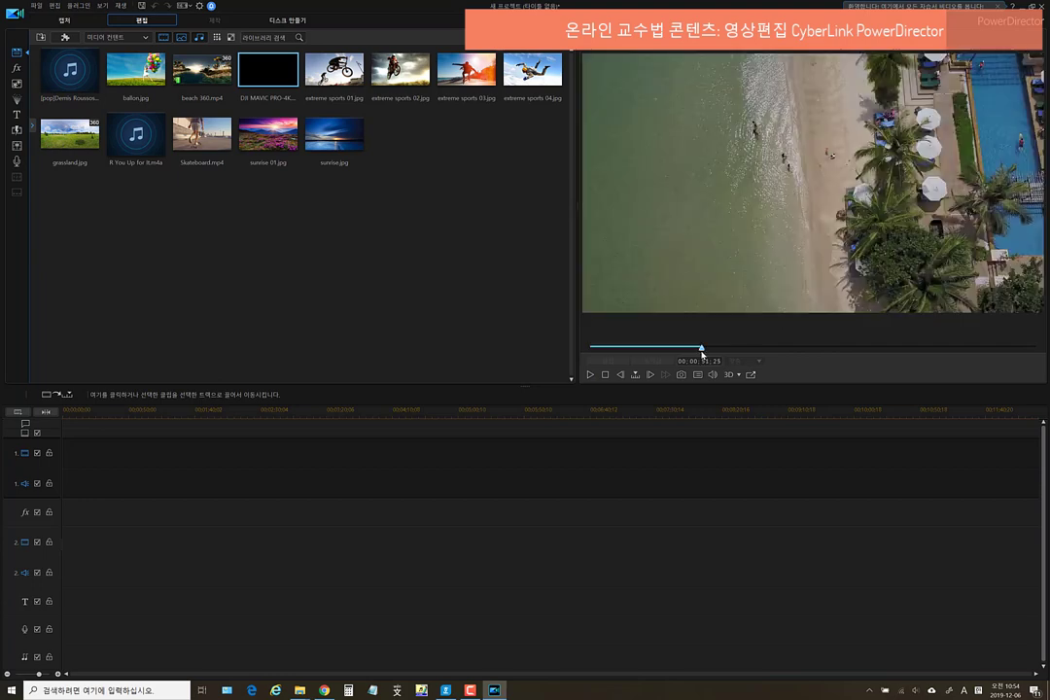
left_click(785, 349)
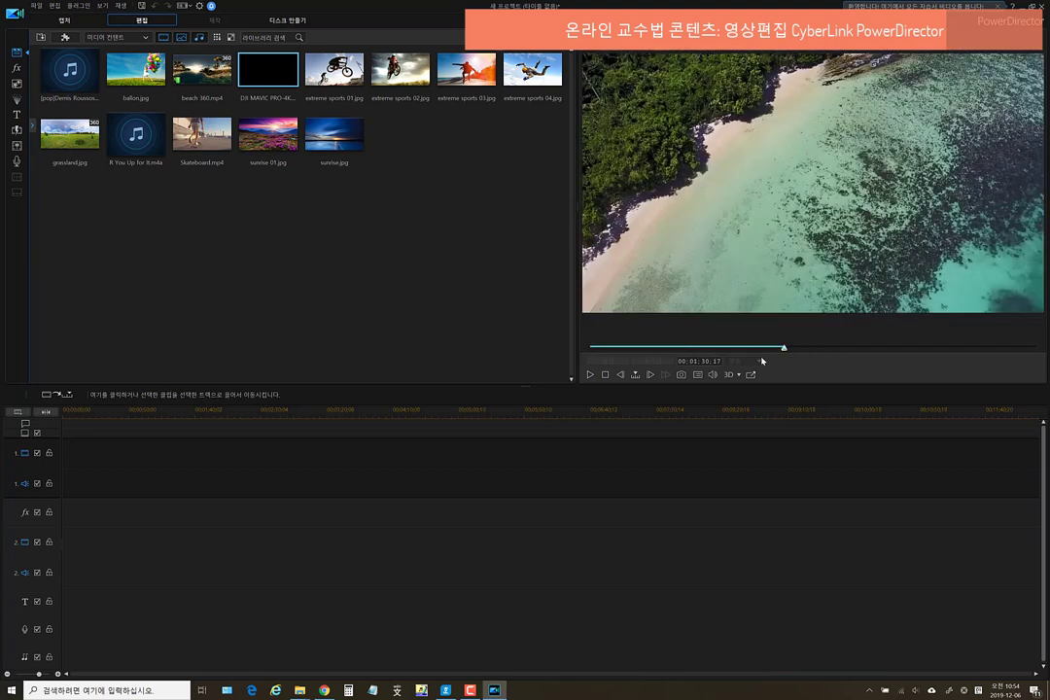
left_click(589, 375)
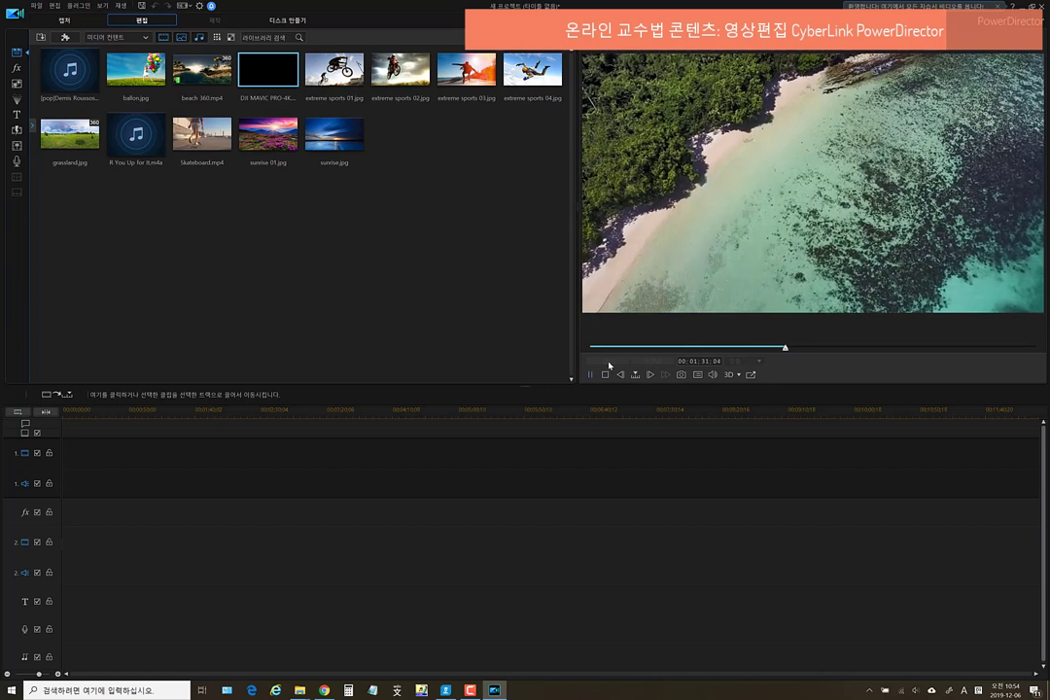
key("space")
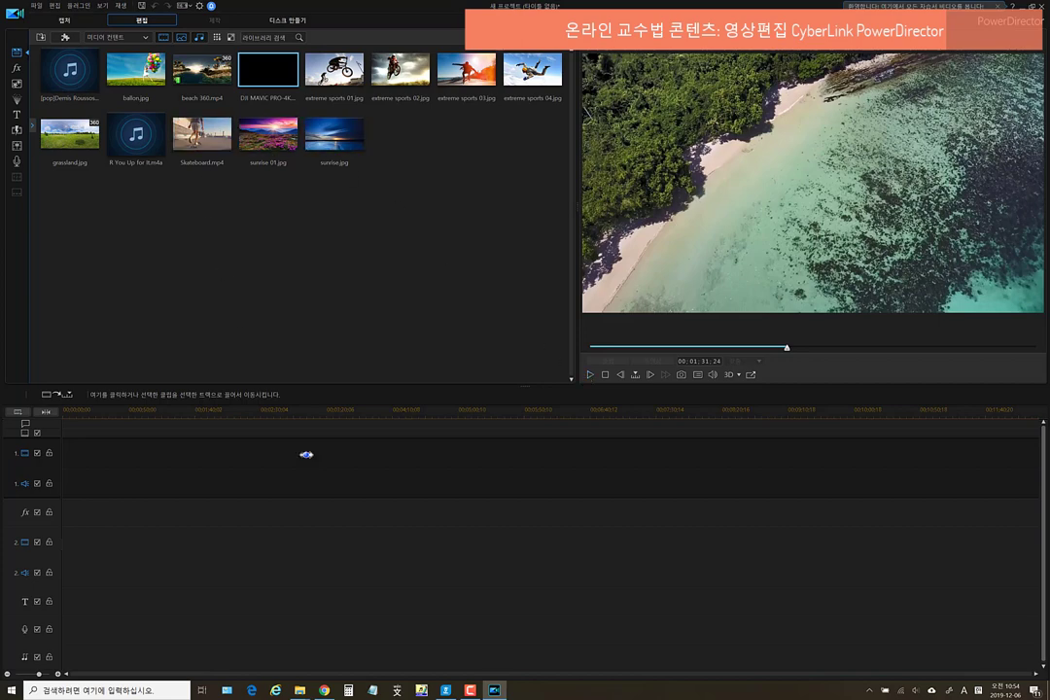
Import the images 040DBB3D-1535-4ECD-924C-2937A1C21EE2.jpeg and KakaoTalk_20191107_122033793.jpg from the D: folder into the media library, and return to PowerDirector
left_click(299, 690)
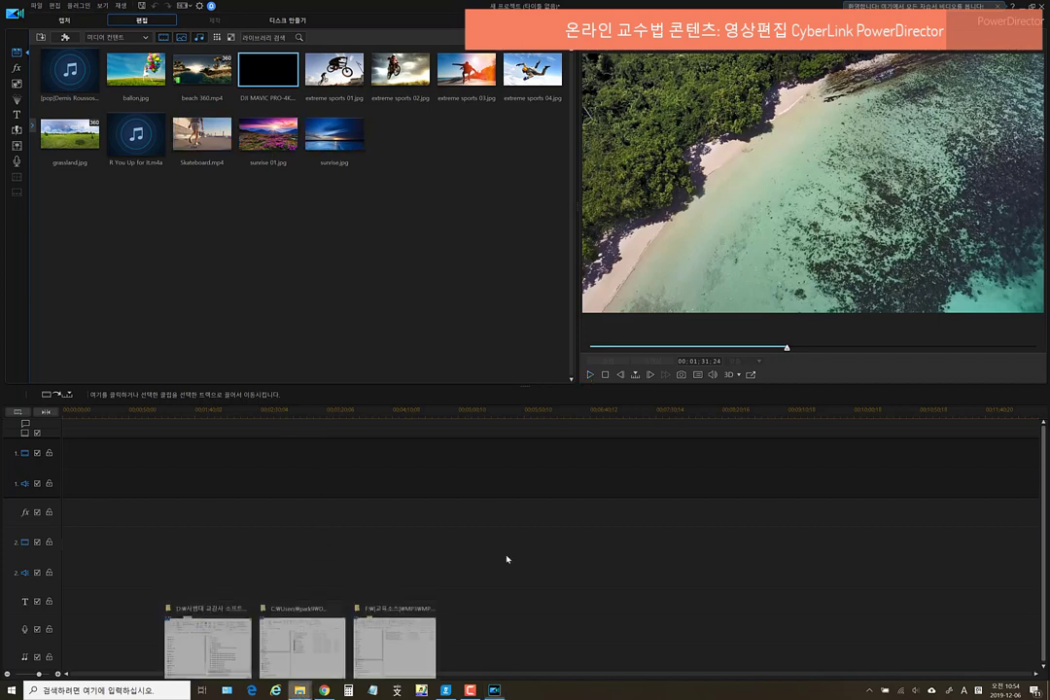
left_click(204, 642)
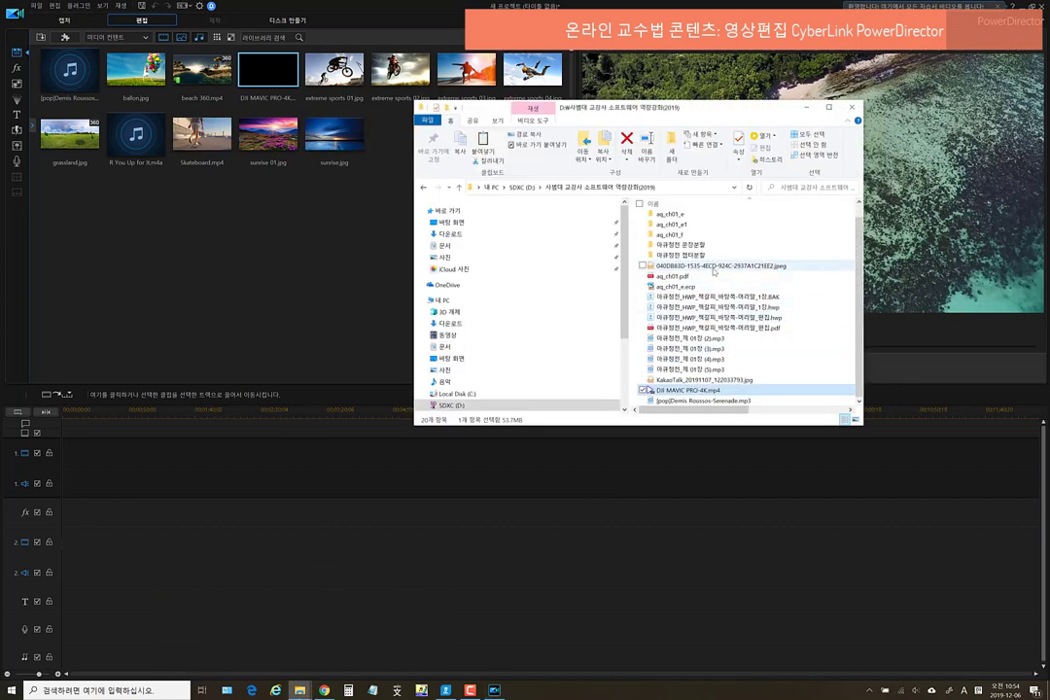
left_click_drag(700, 266, 208, 246)
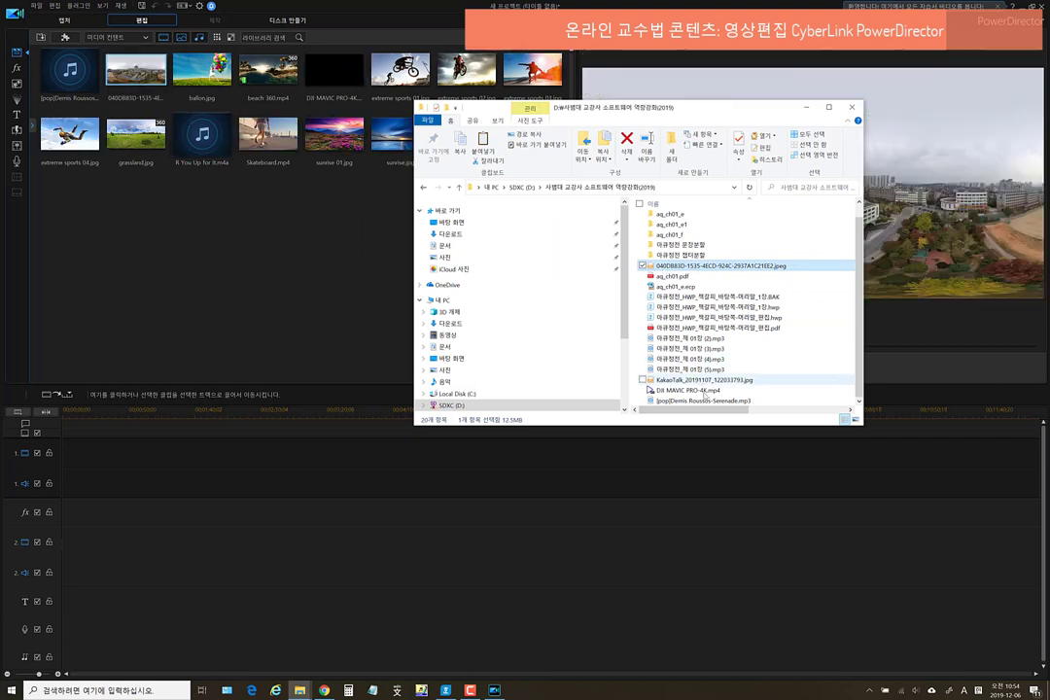
left_click_drag(681, 382, 207, 242)
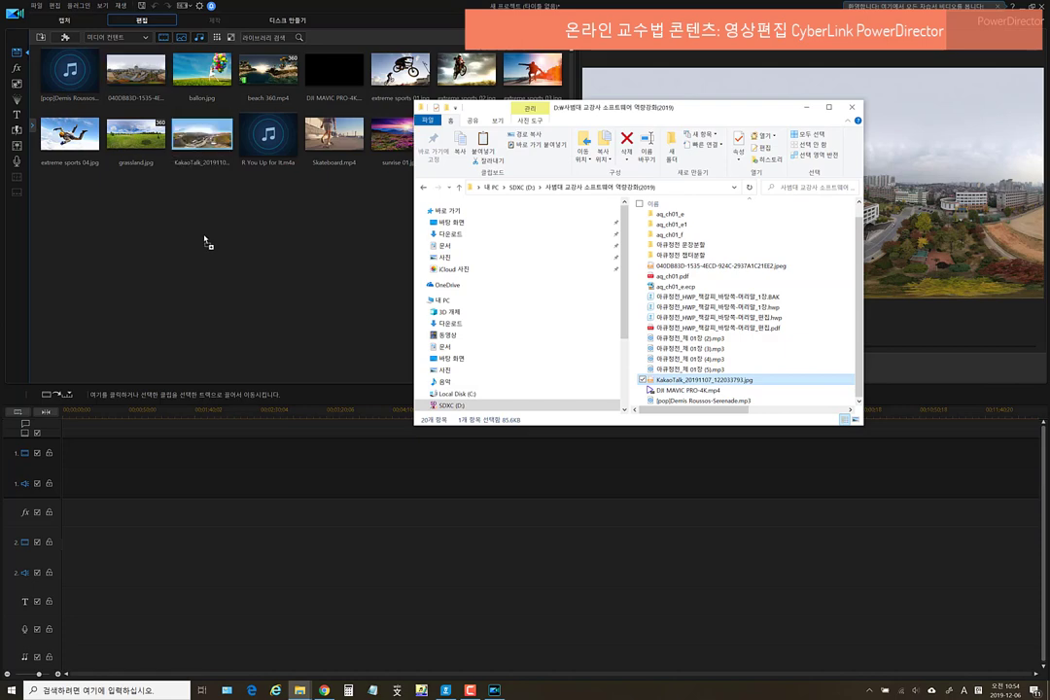
left_click(326, 240)
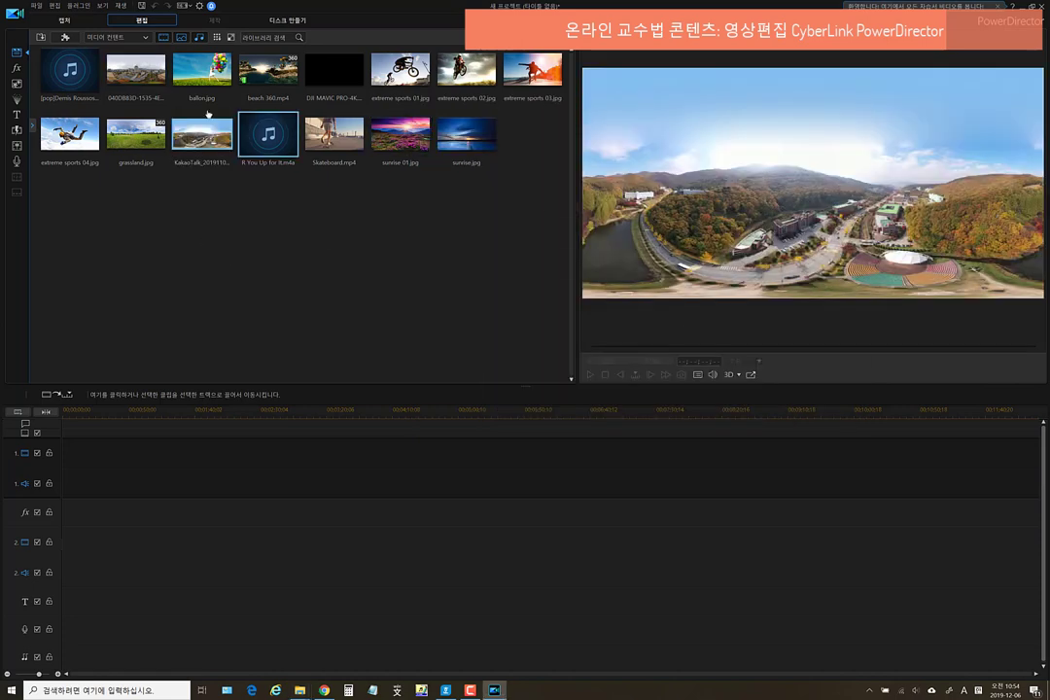
Compare the two imported panorama photos in the preview, and check the imported Demis Roussos audio clip
left_click(124, 82)
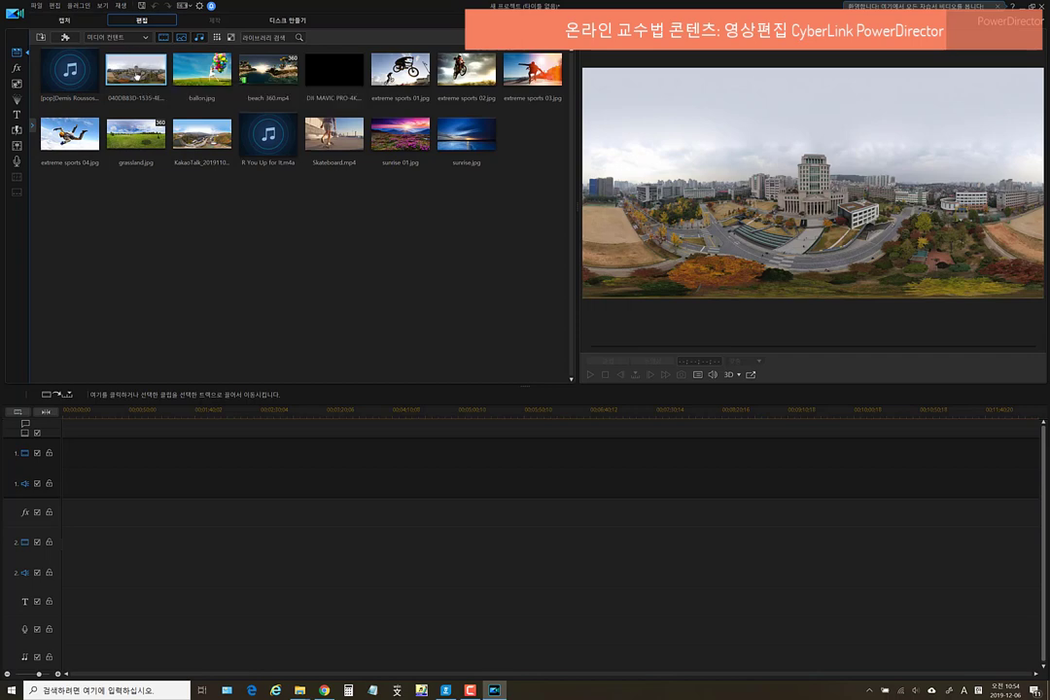
left_click(209, 148)
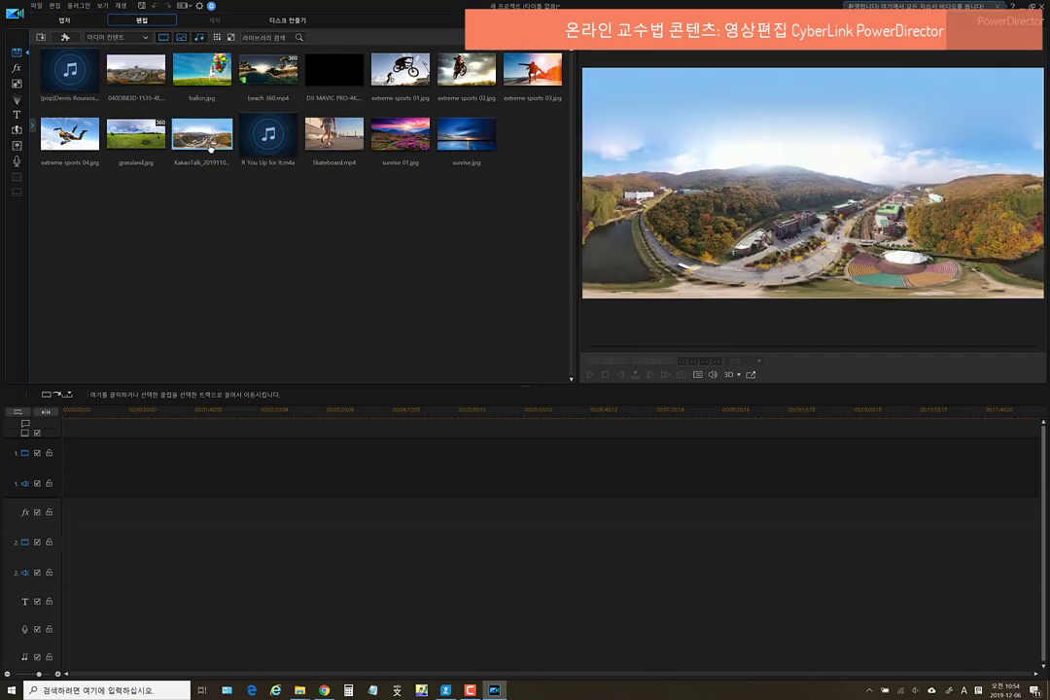
left_click(163, 98)
left_click(209, 144)
left_click(135, 69)
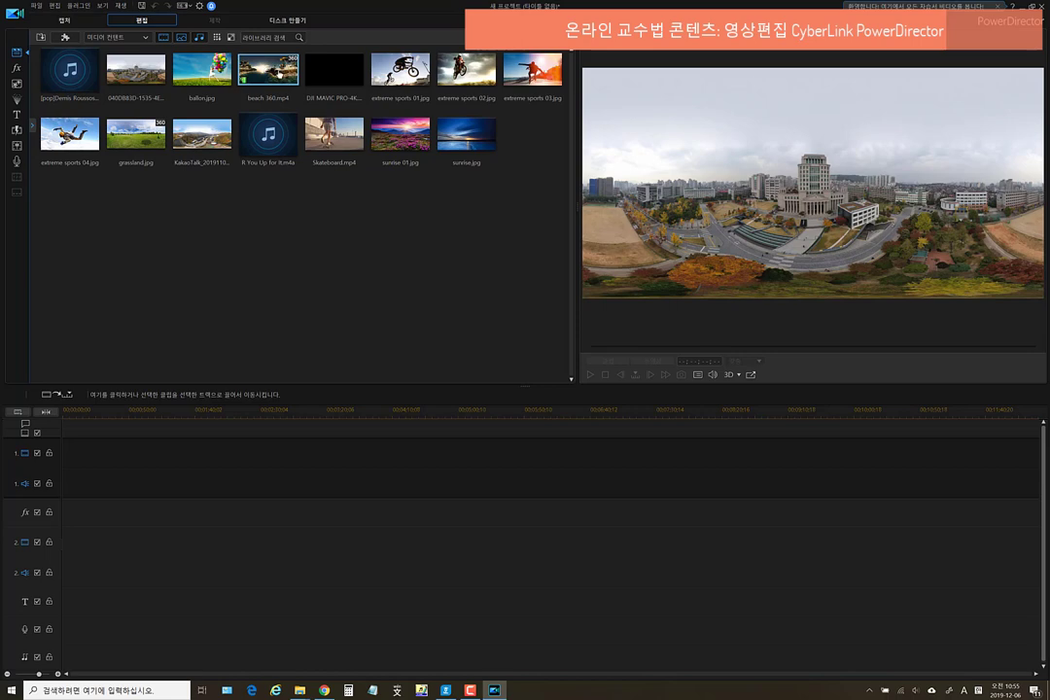
left_click(278, 85)
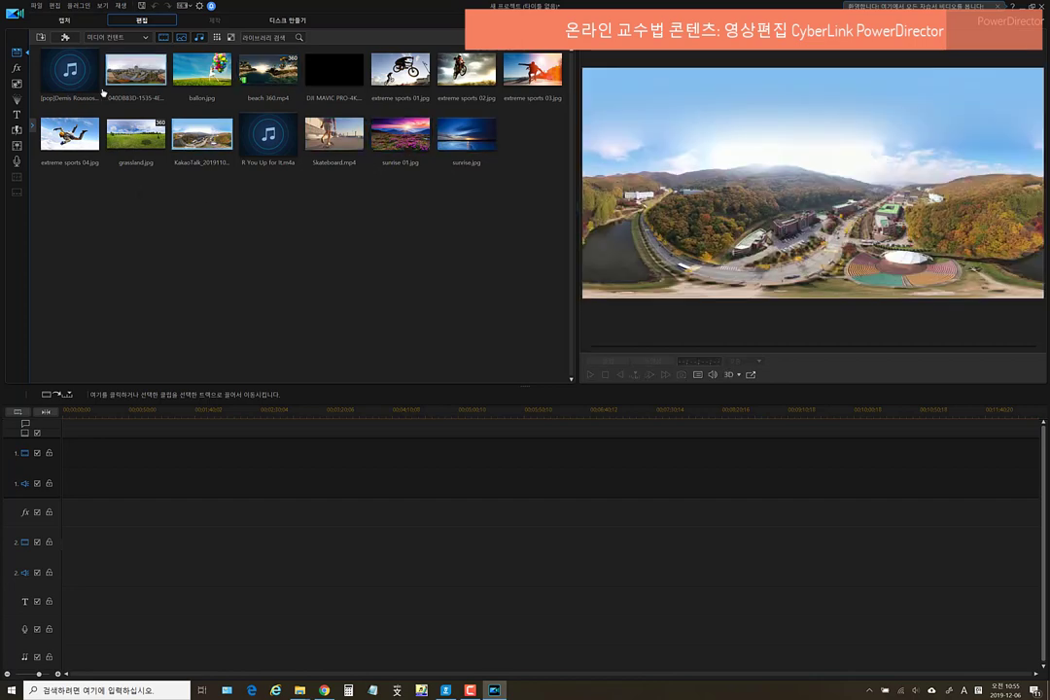
left_click(79, 86)
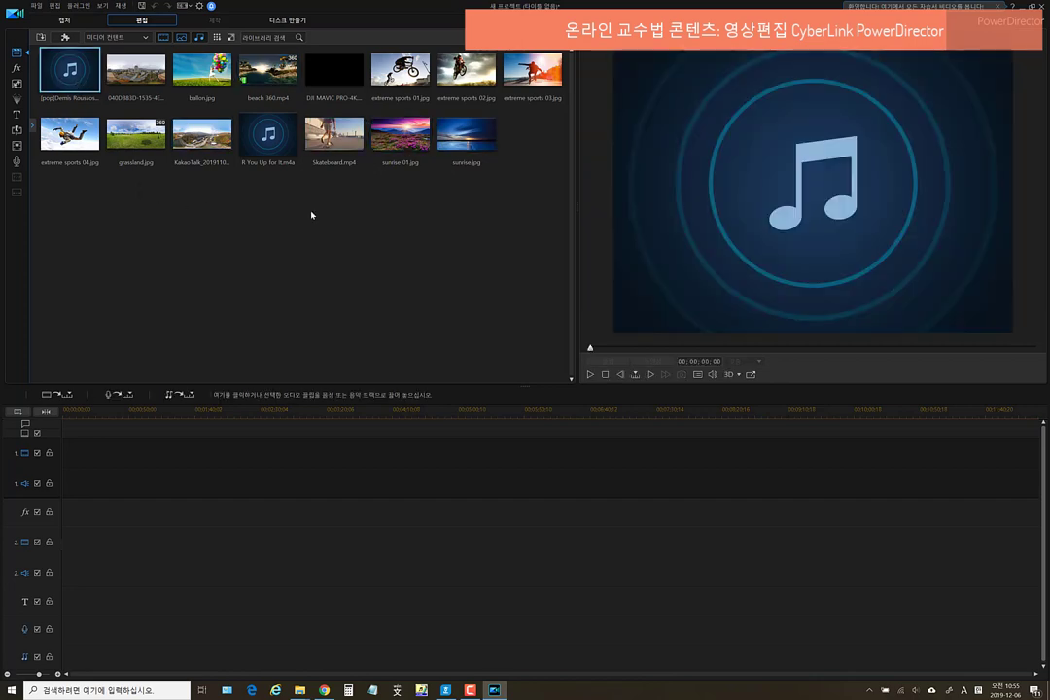
Preview the 눈 (snow), 돋을새김 효과 (emboss) and 백라이트 (backlight) video effects in the effect room
left_click(368, 232)
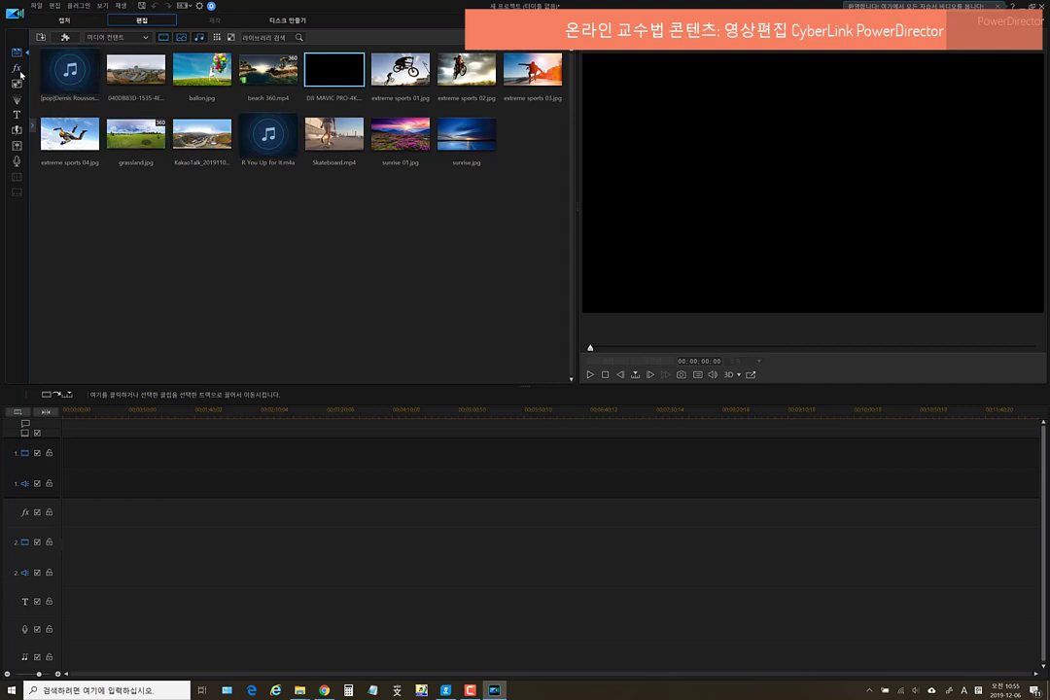
left_click(17, 69)
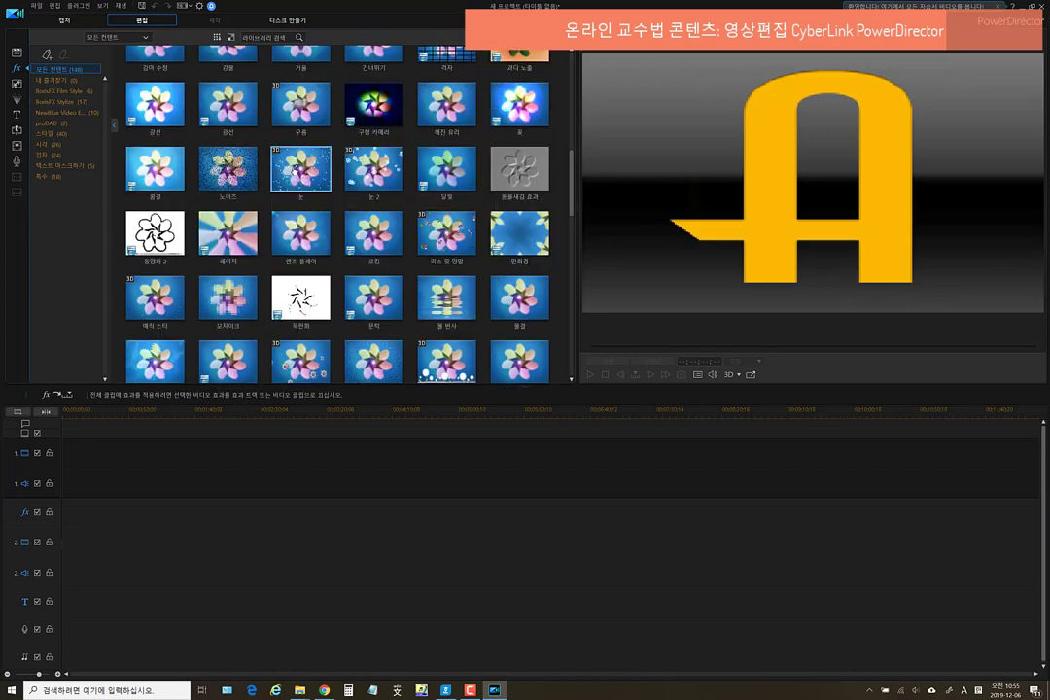
left_click(296, 170)
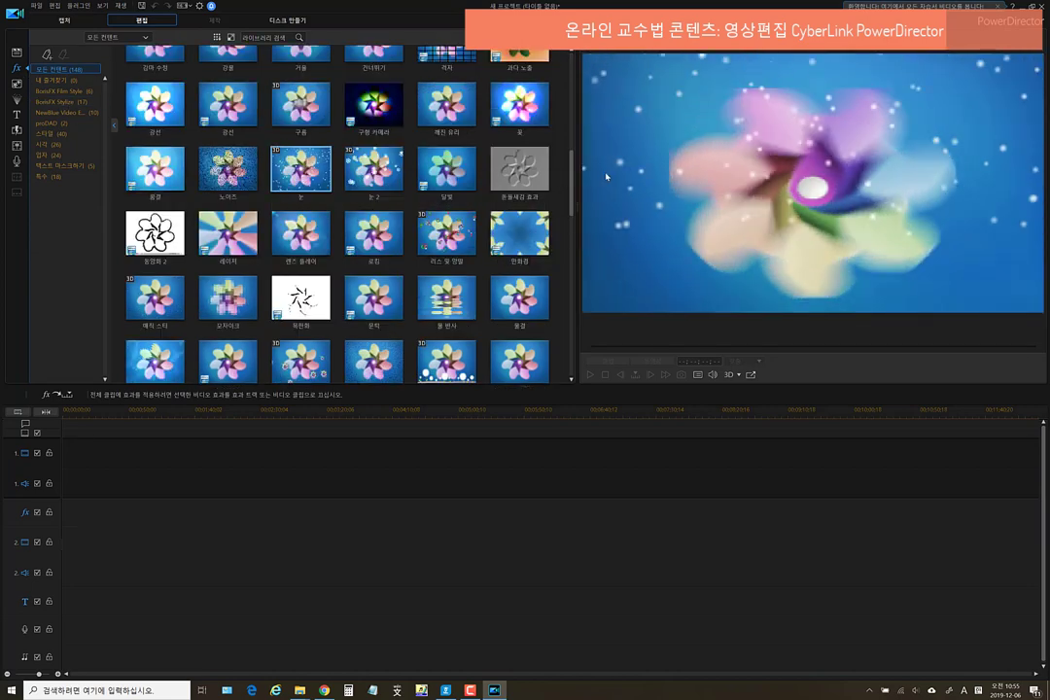
left_click(520, 170)
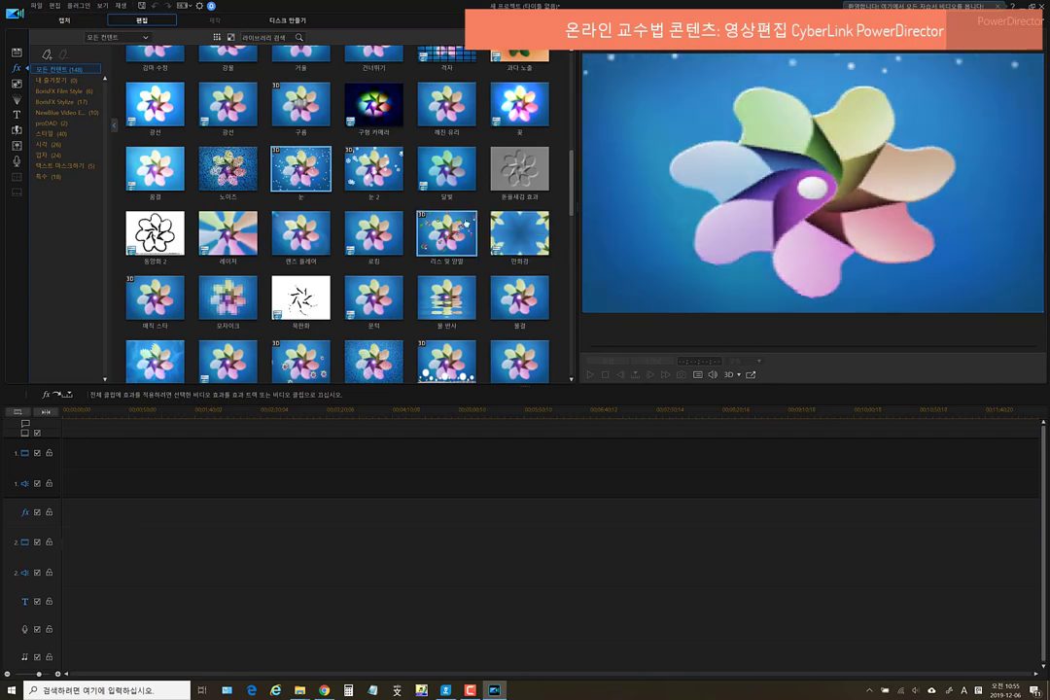
scroll(375, 290, "down", 3)
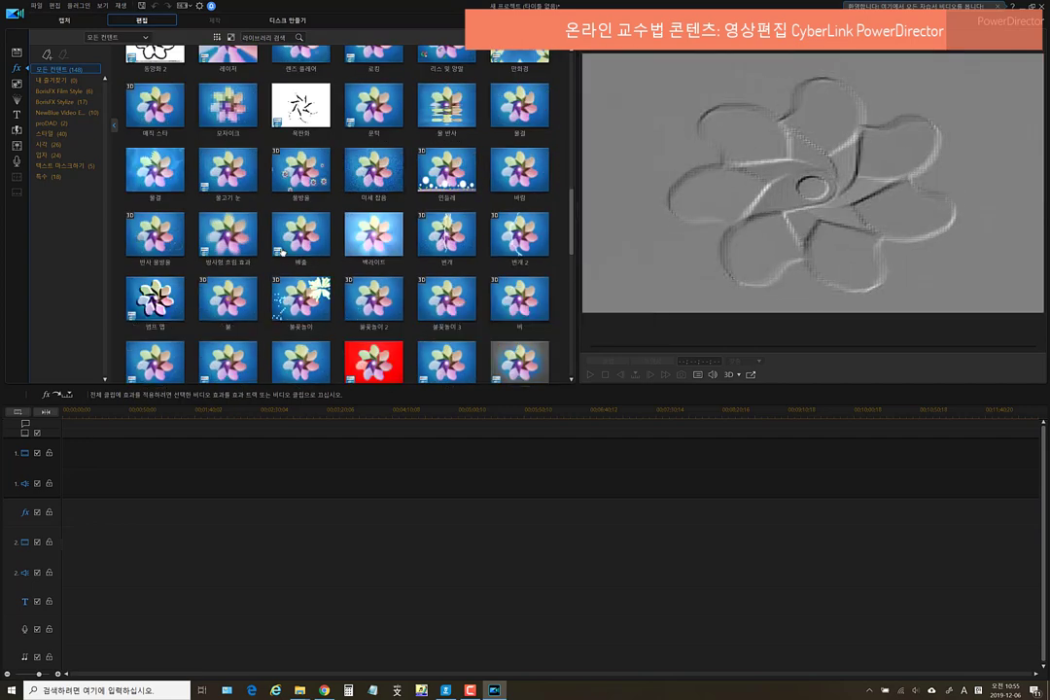
left_click(374, 231)
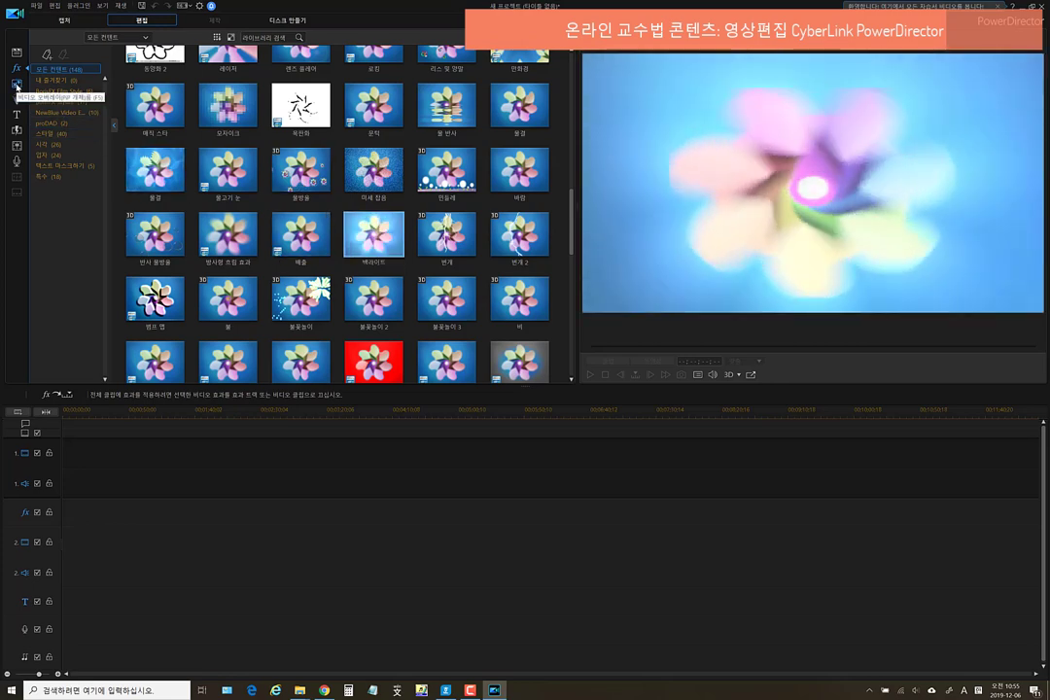
Preview the 그라드 팩 PiP 03, 귀여운 새 and 글로벌 overlay objects in the video overlay (PiP) room
left_click(17, 84)
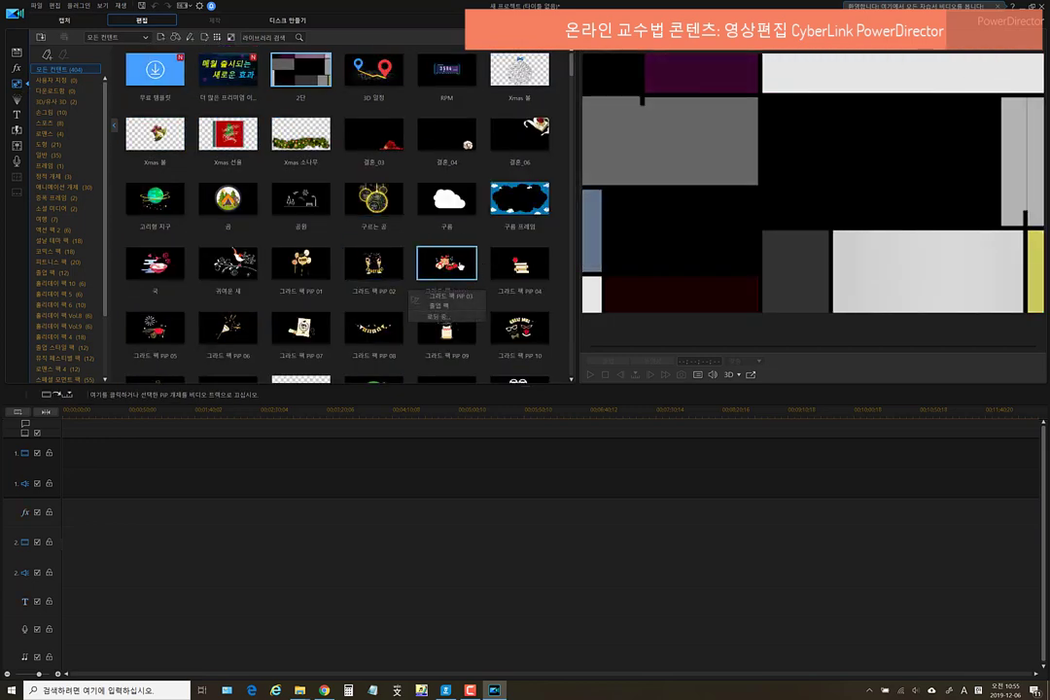
left_click(417, 289)
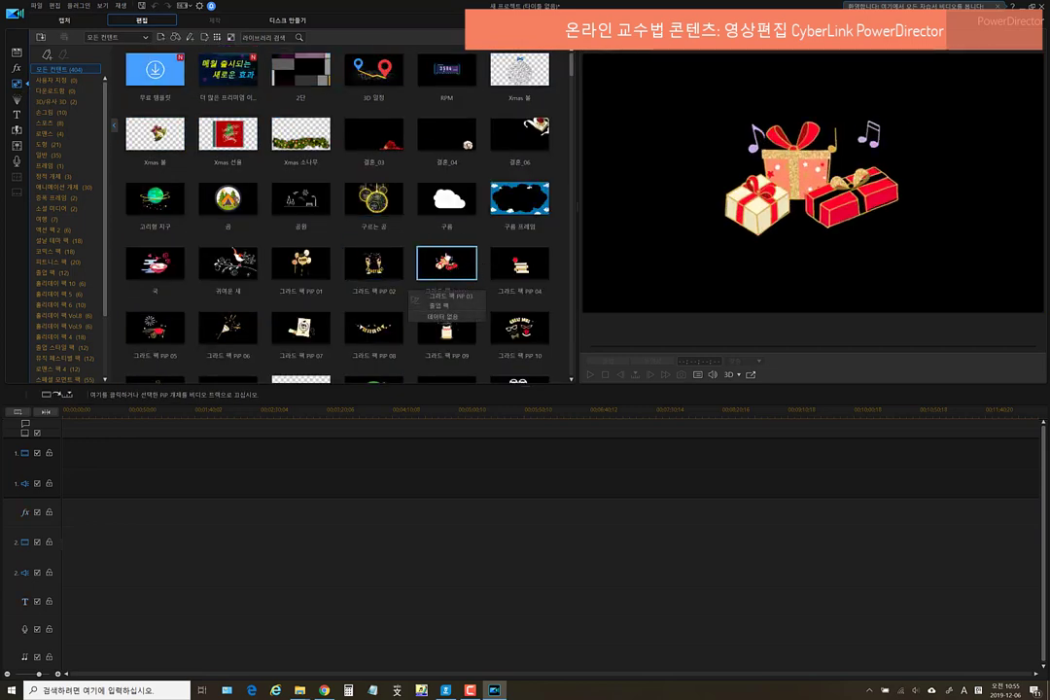
left_click(227, 264)
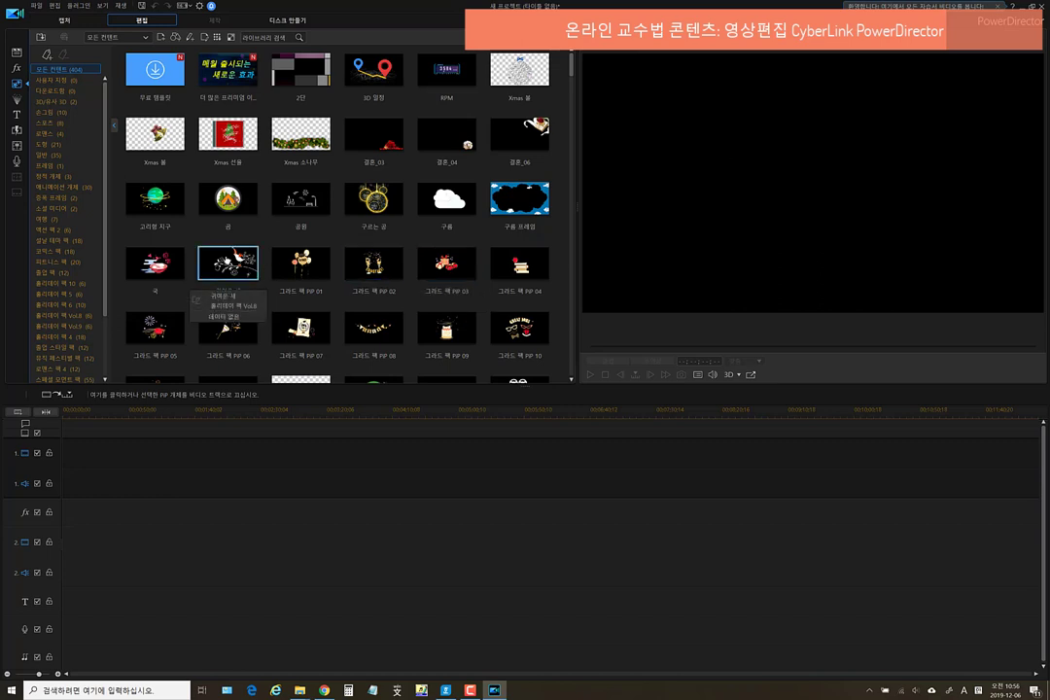
scroll(227, 260, "down", 1)
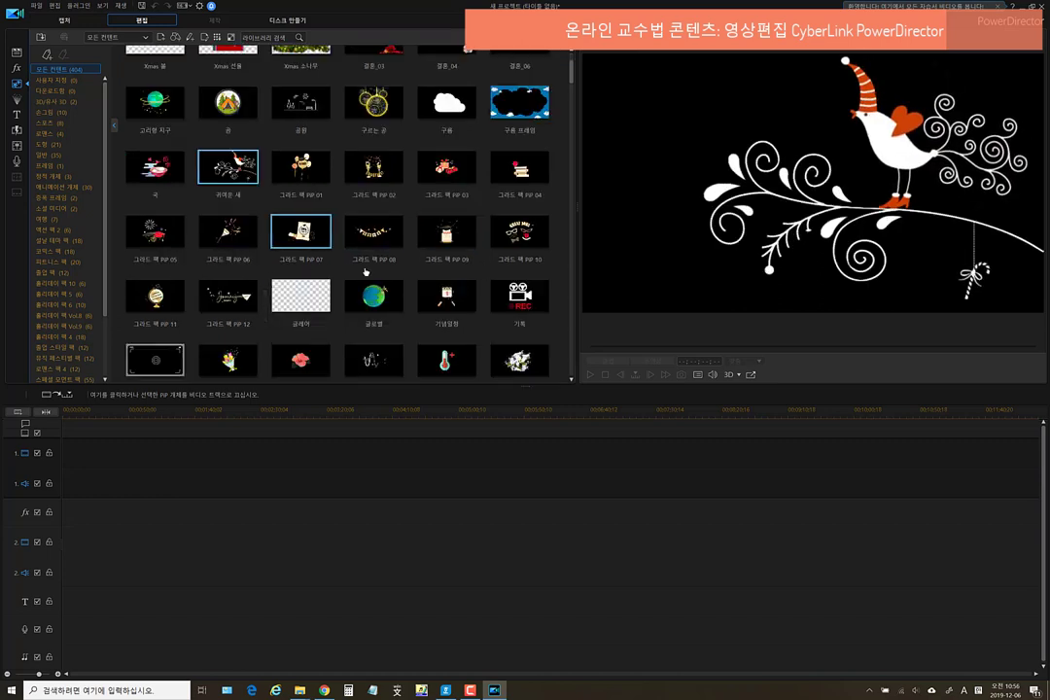
left_click(383, 305)
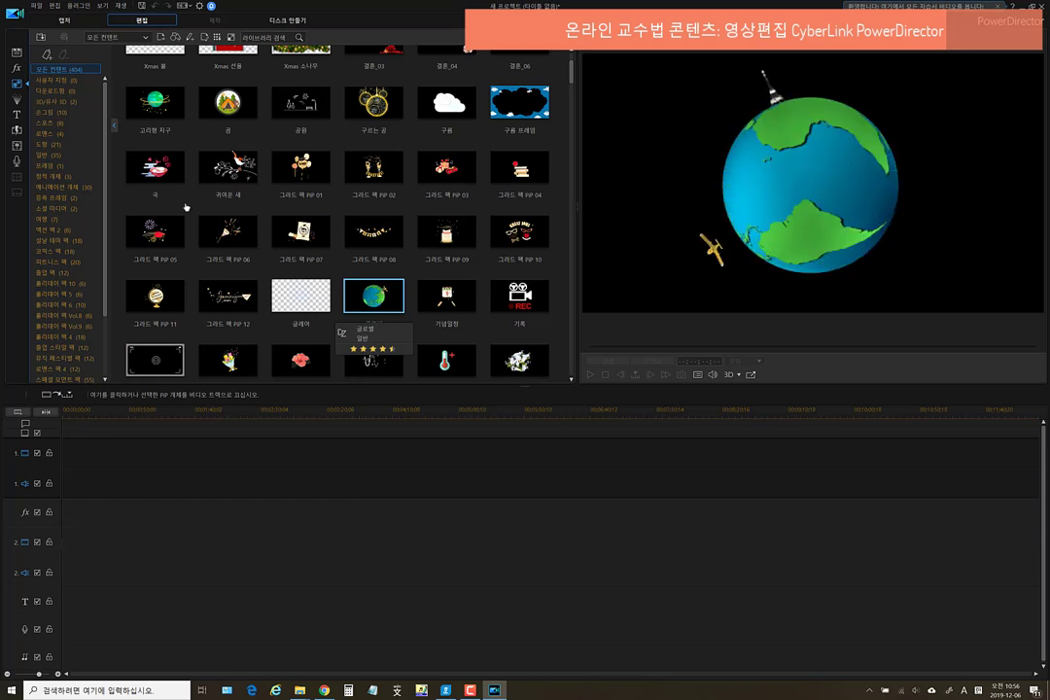
Preview the 그라드 팩 입자 05, 눈 and 눈꽃송이 particle effects in the particle room
left_click(16, 101)
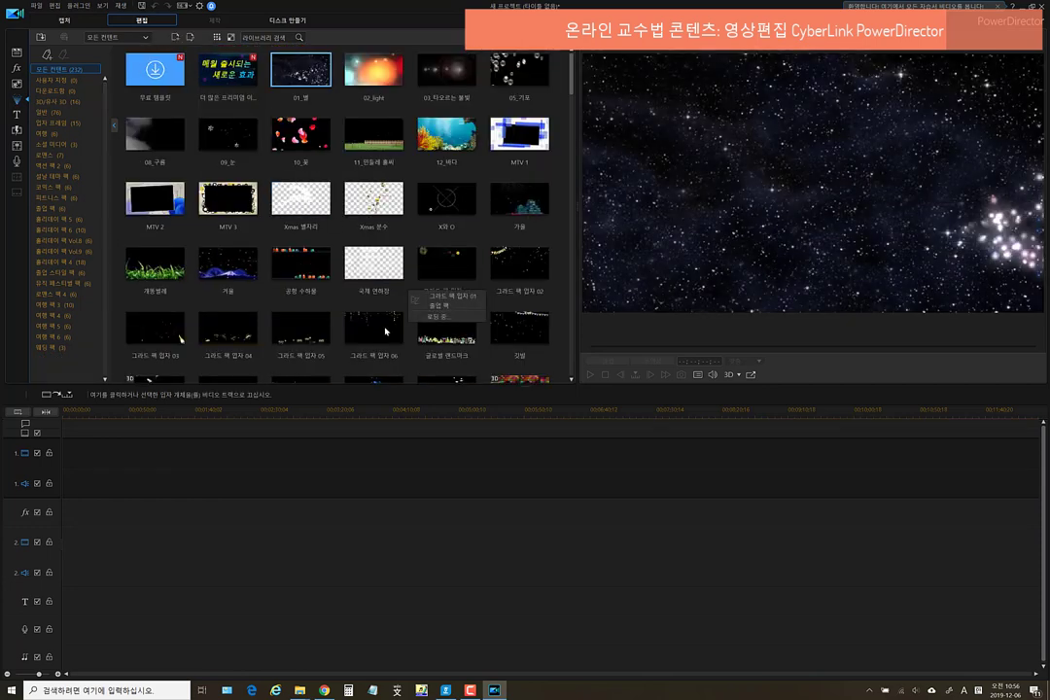
left_click(309, 337)
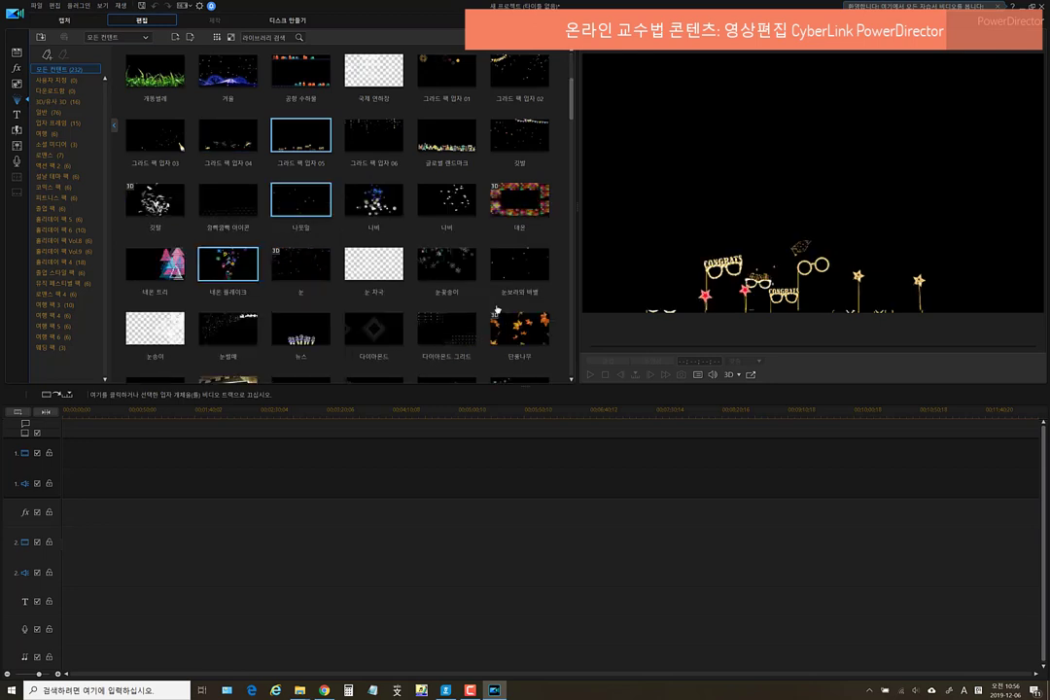
left_click(307, 265)
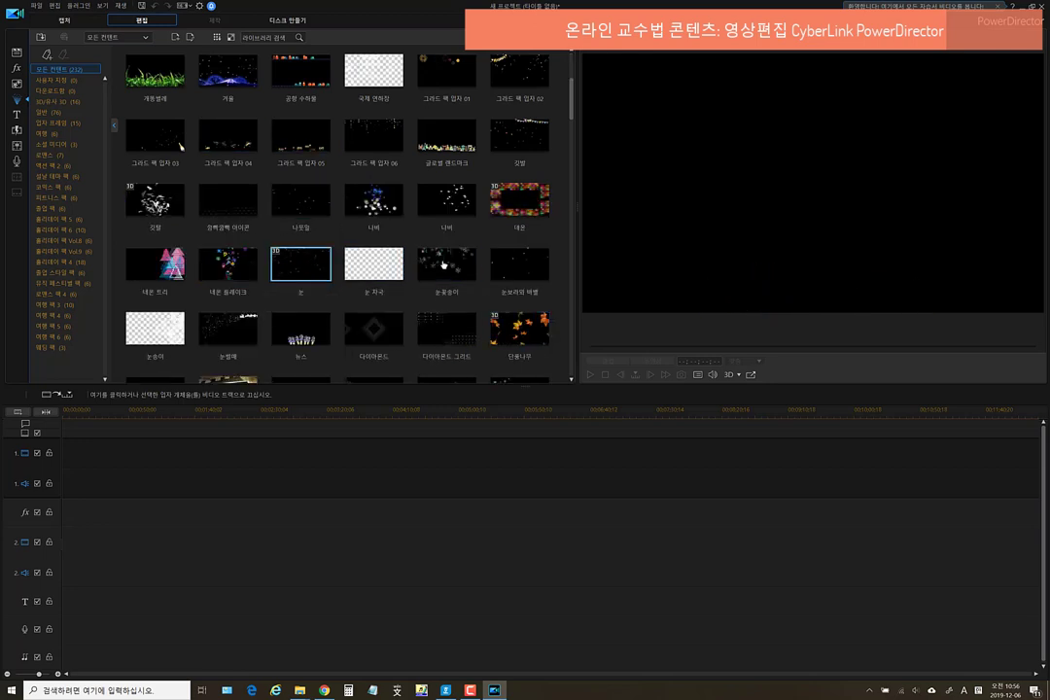
left_click(454, 260)
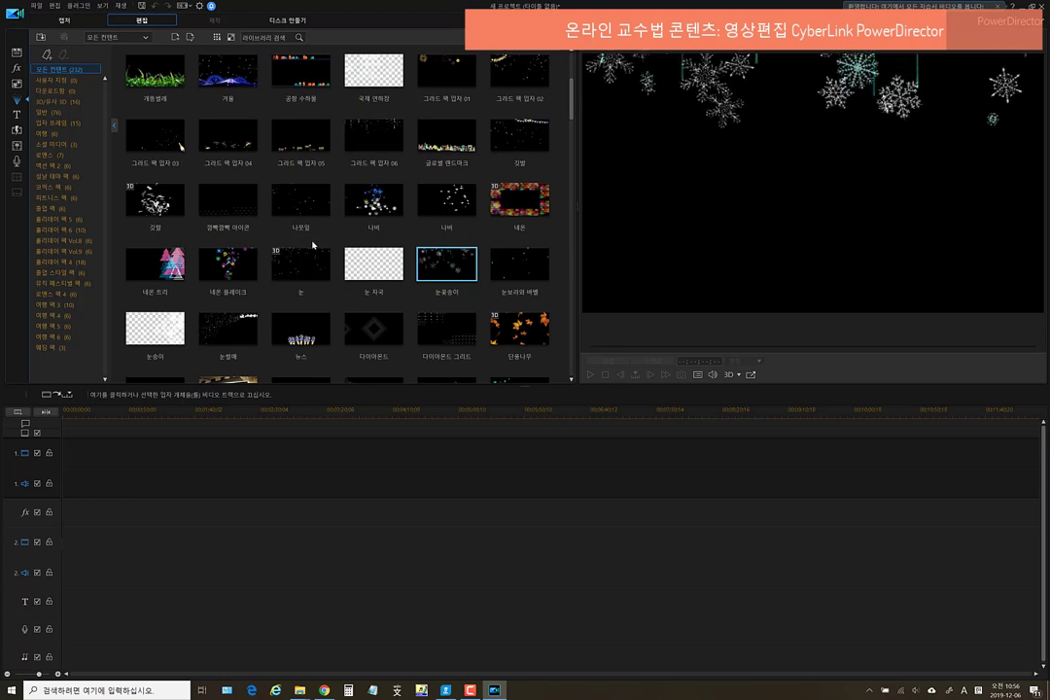
Browse the title room's 크레딧/스크롤 and 모션 그래픽 categories and its full list of title templates
left_click(17, 115)
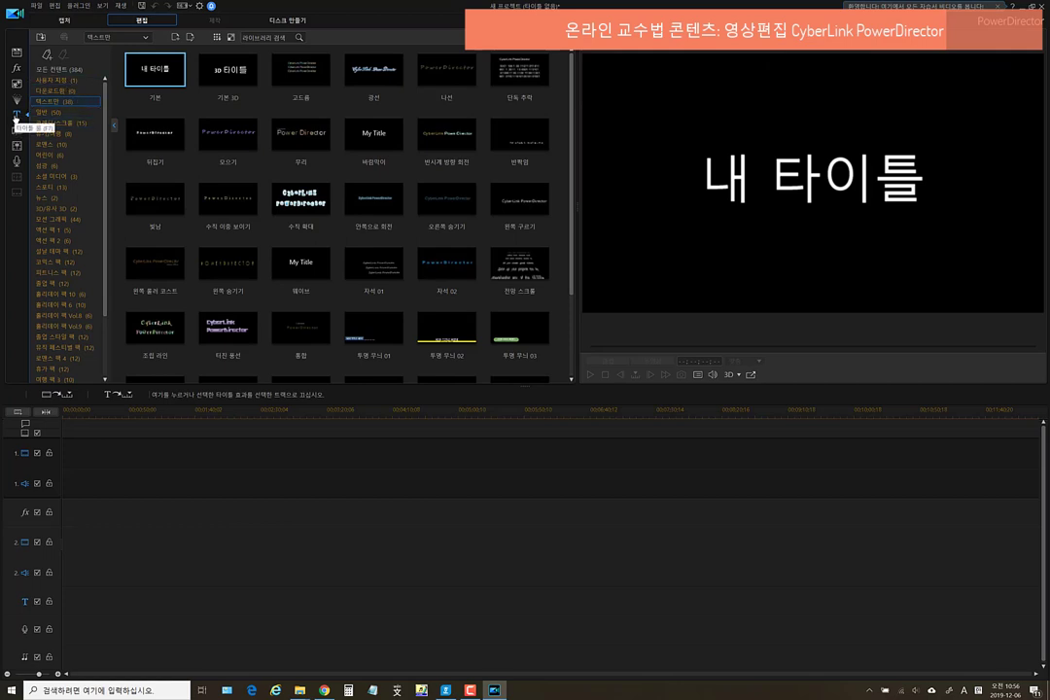
left_click(60, 123)
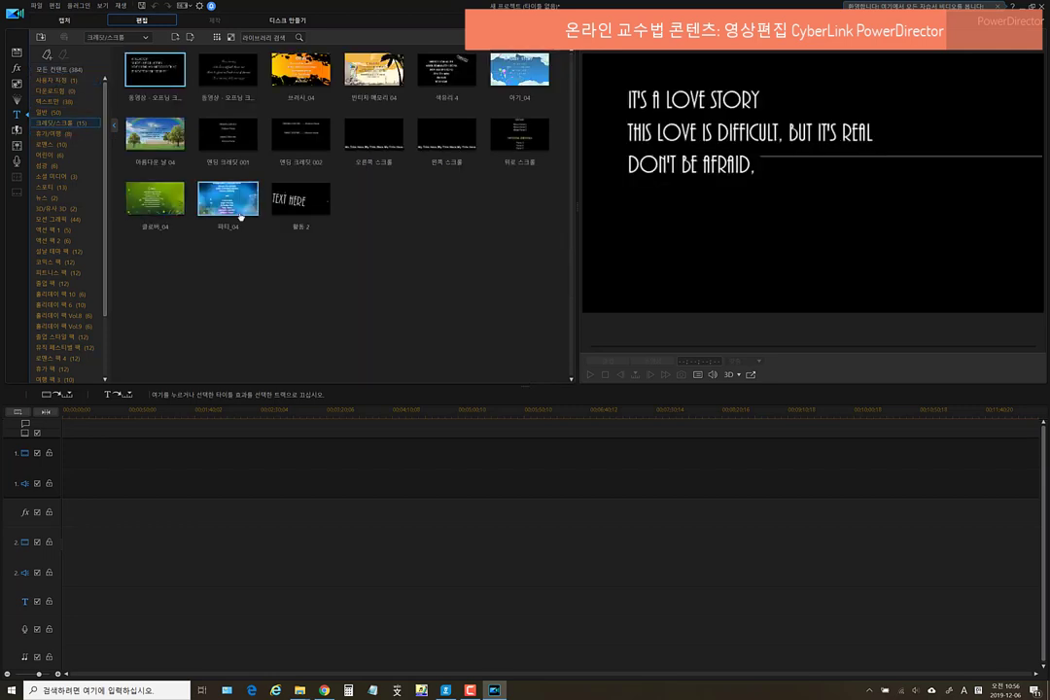
left_click(55, 220)
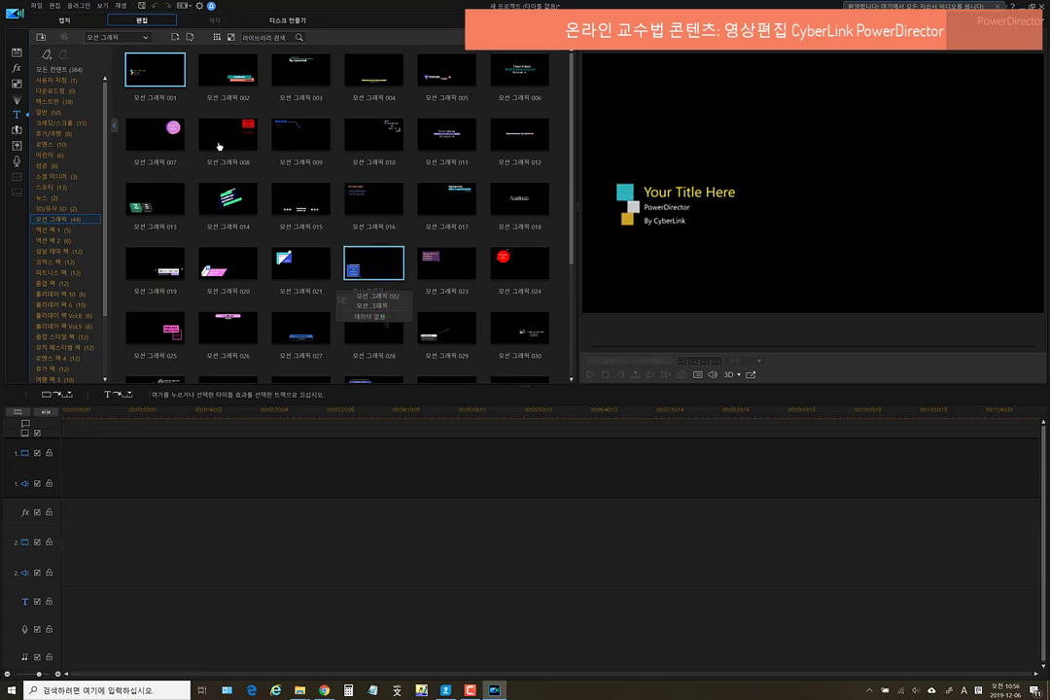
left_click(78, 69)
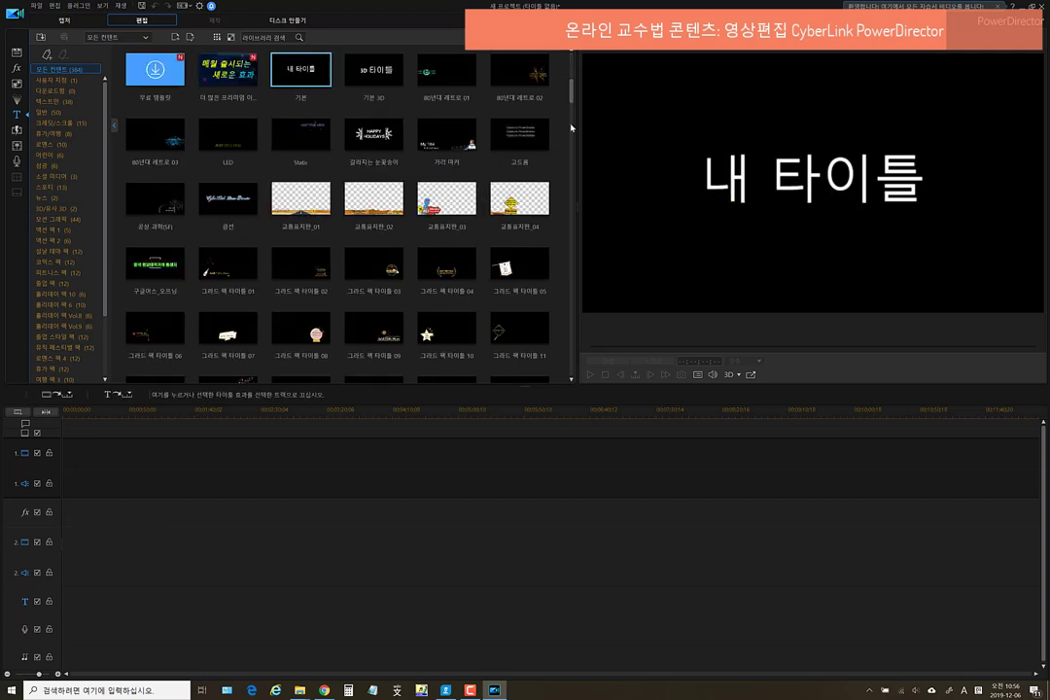
scroll(197, 101, "down", 3)
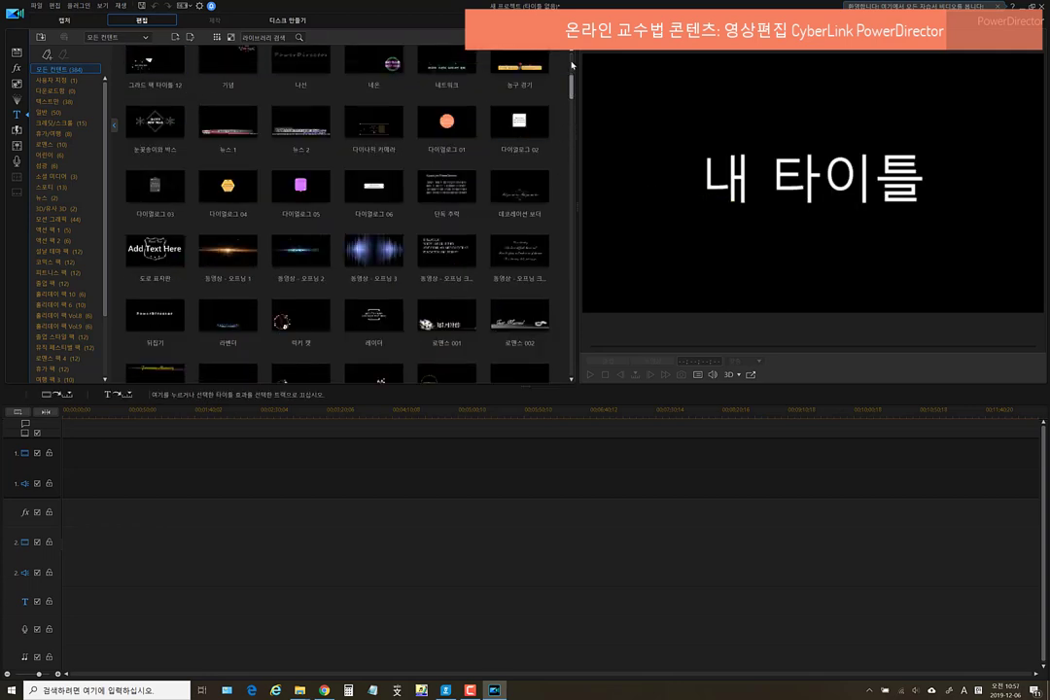
scroll(572, 65, "up", 3)
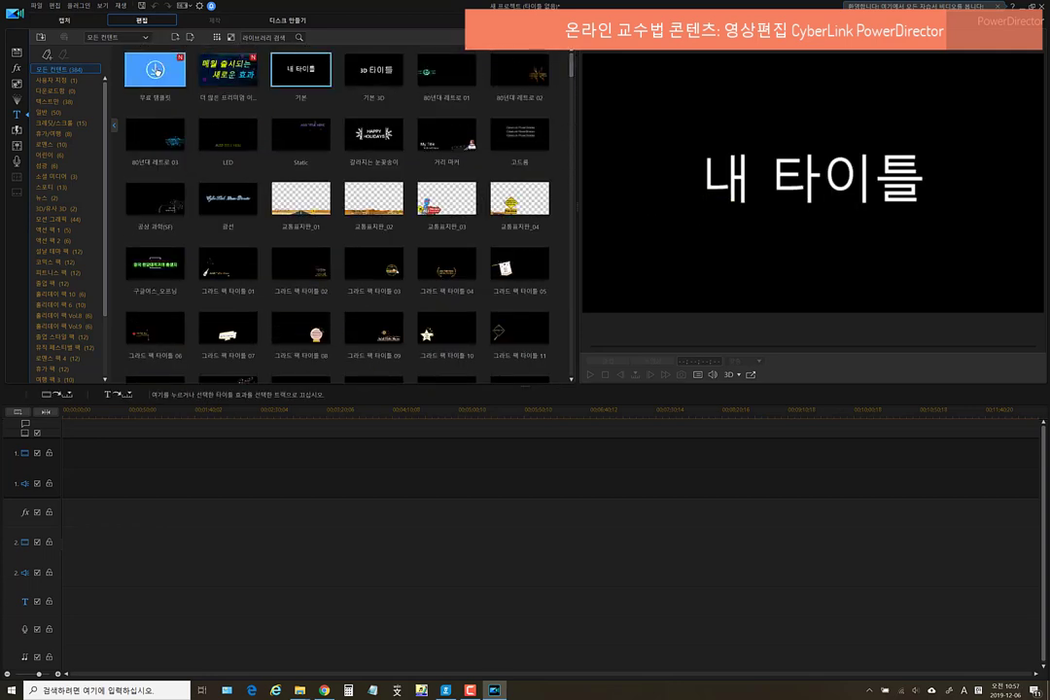
Open the free title templates on the DirectorZone website, view the sin-타이틀 template page, and close the browser
left_click(156, 70)
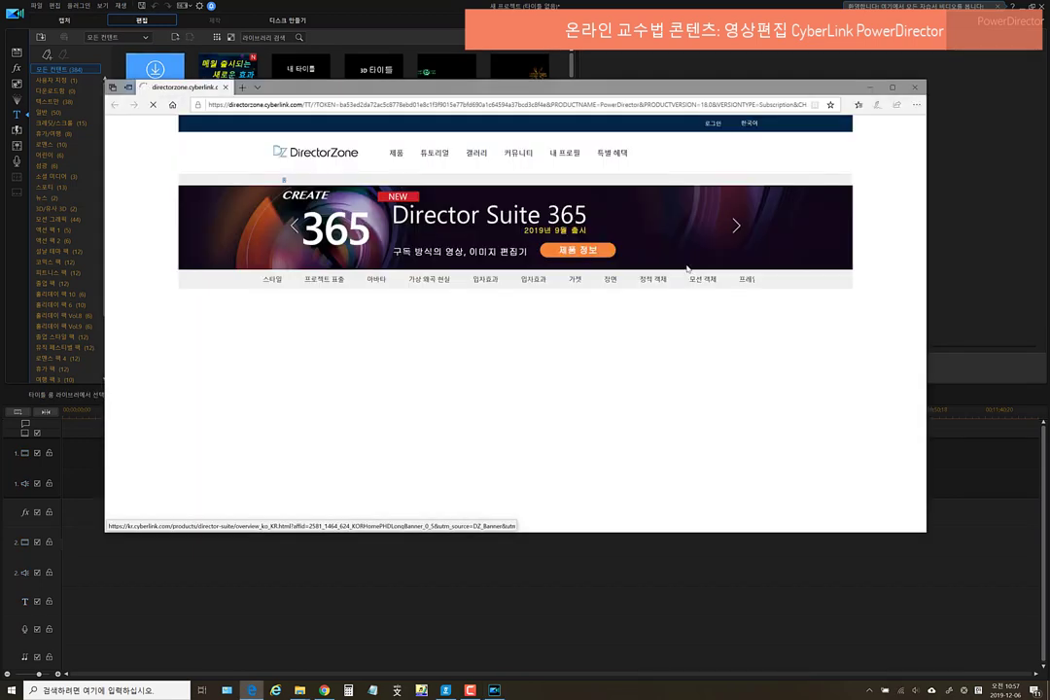
scroll(456, 358, "down", 2)
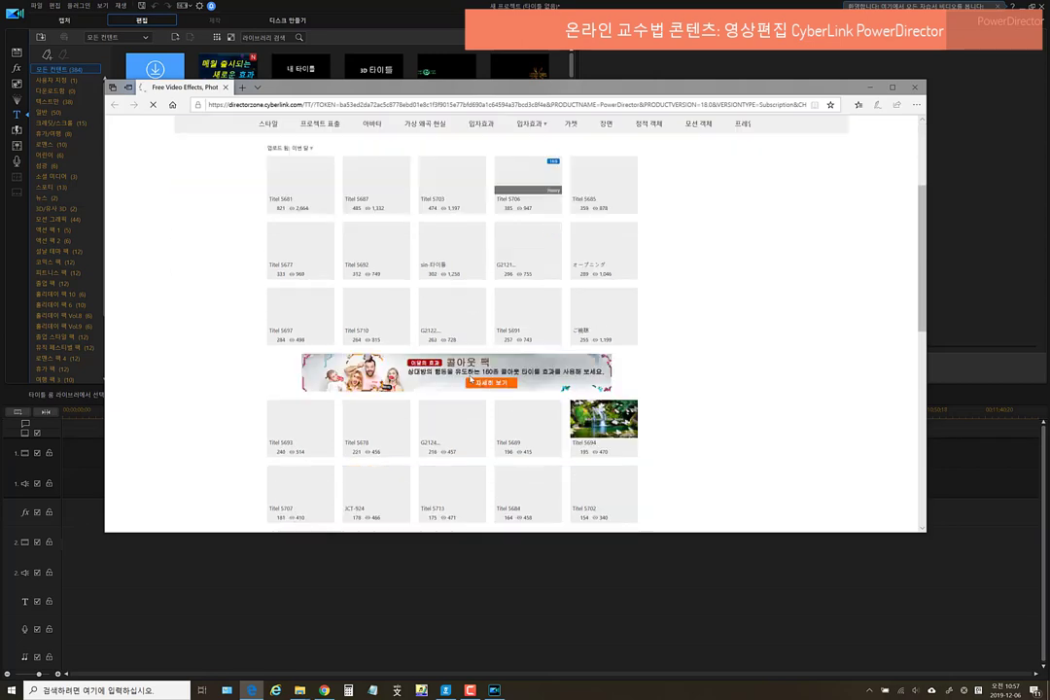
scroll(456, 358, "up", 2)
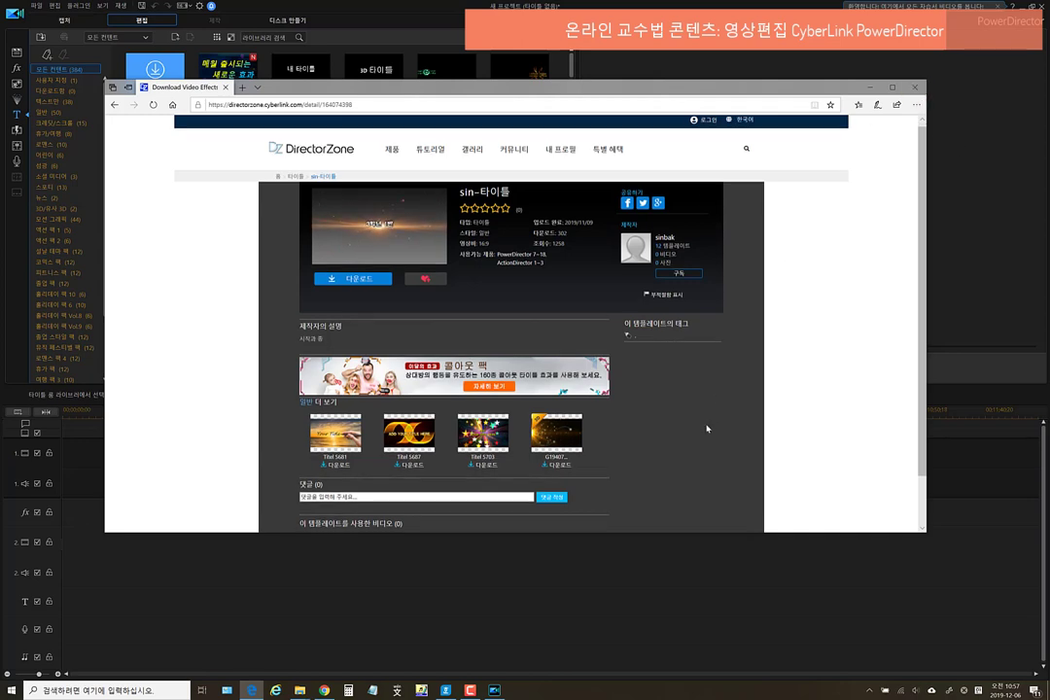
scroll(658, 413, "down", 1)
left_click(914, 88)
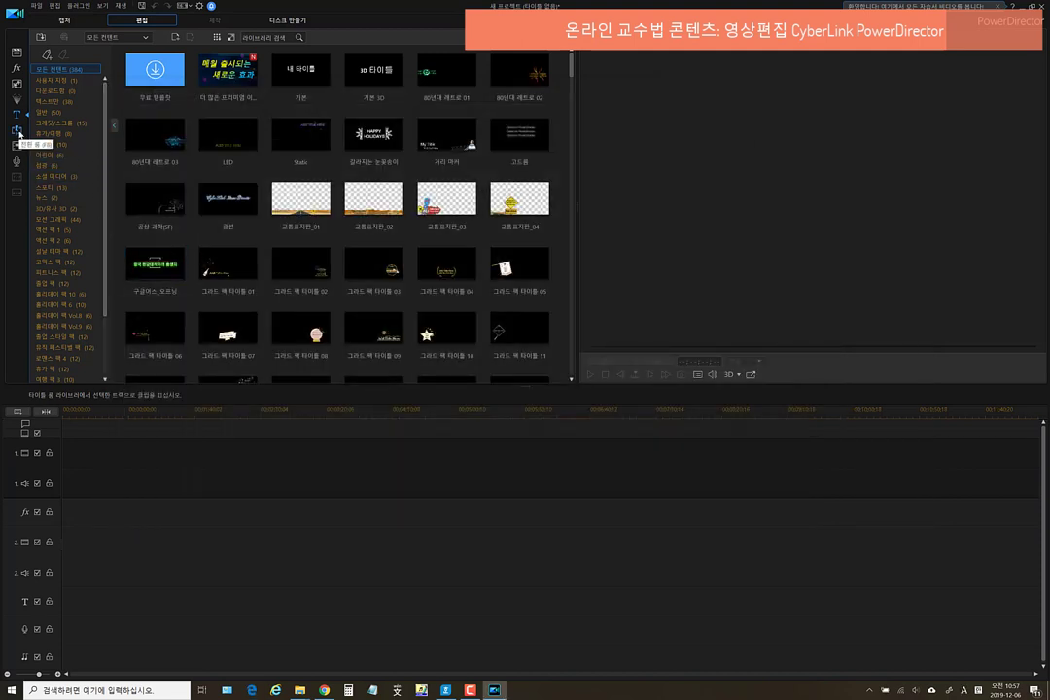
Look through the 알파 (alpha) transitions in the transition room
left_click(17, 131)
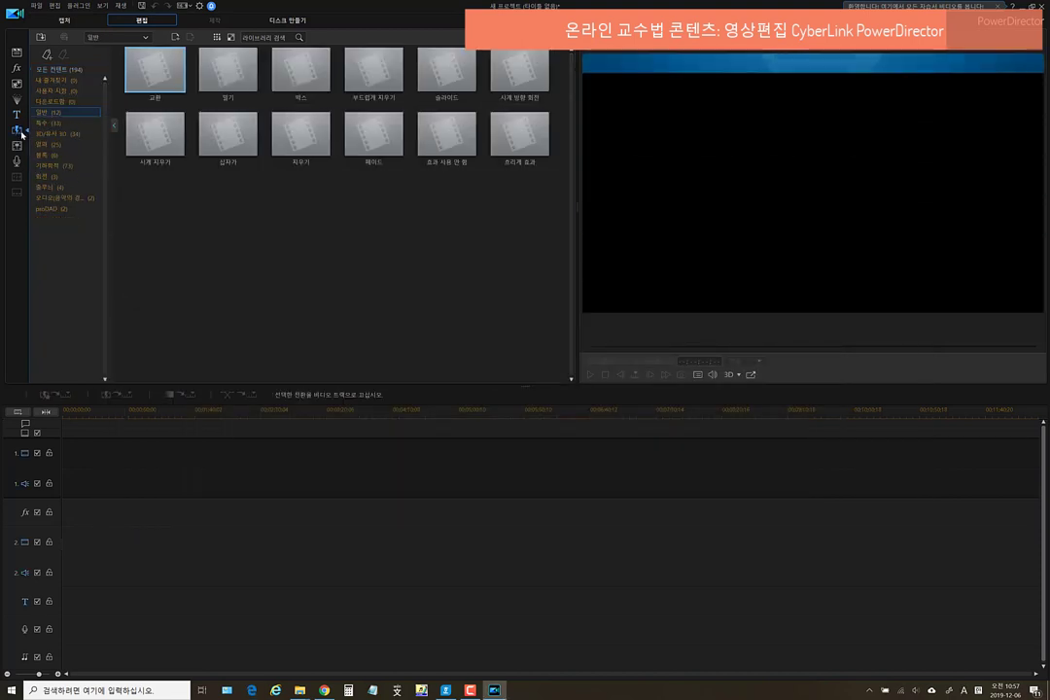
left_click(75, 144)
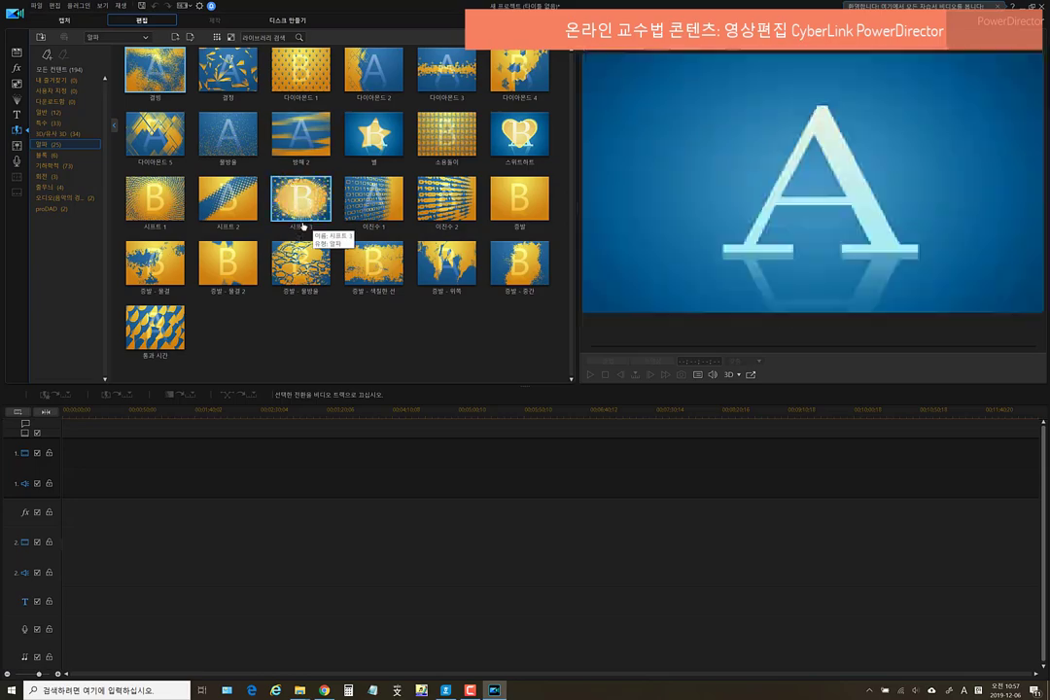
View the audio mixing room and the voice-over recording room, and return to the media library
left_click(16, 147)
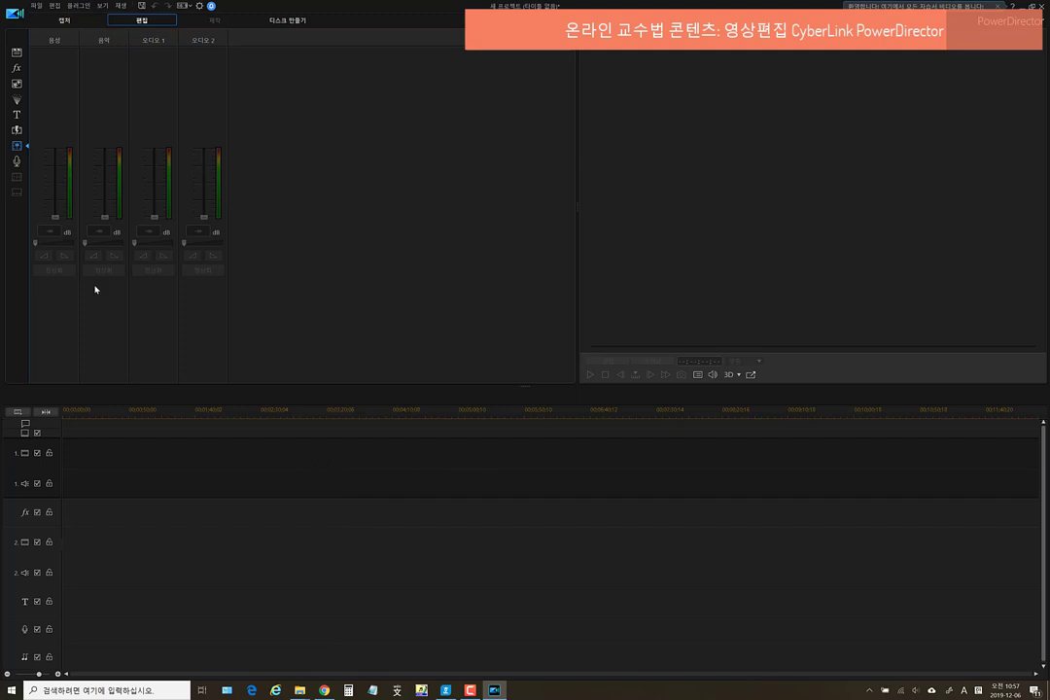
left_click(18, 164)
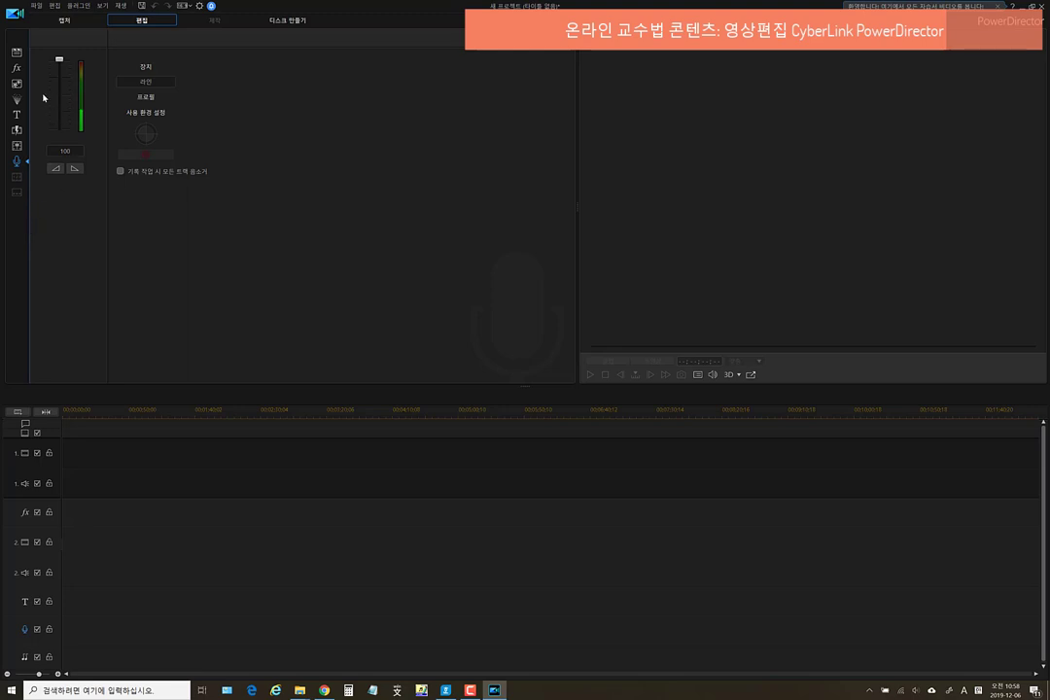
left_click(19, 53)
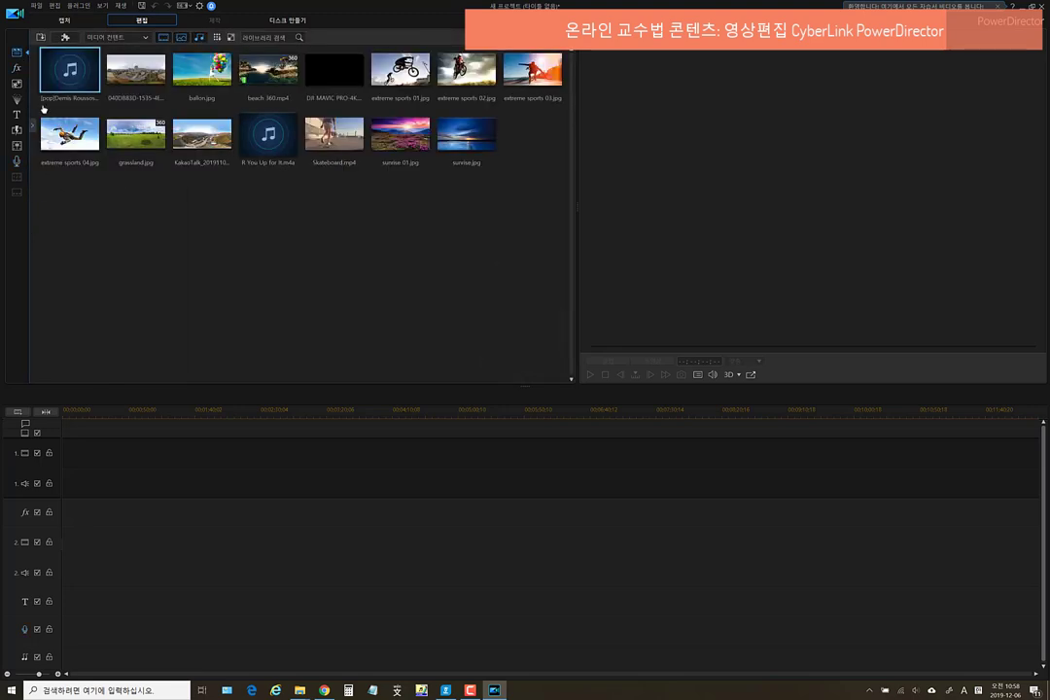
Review the title room's 텍스트만, 크레딧/스크롤 and 휴가/여행 templates and the remaining categories down to NewBlue
left_click(17, 116)
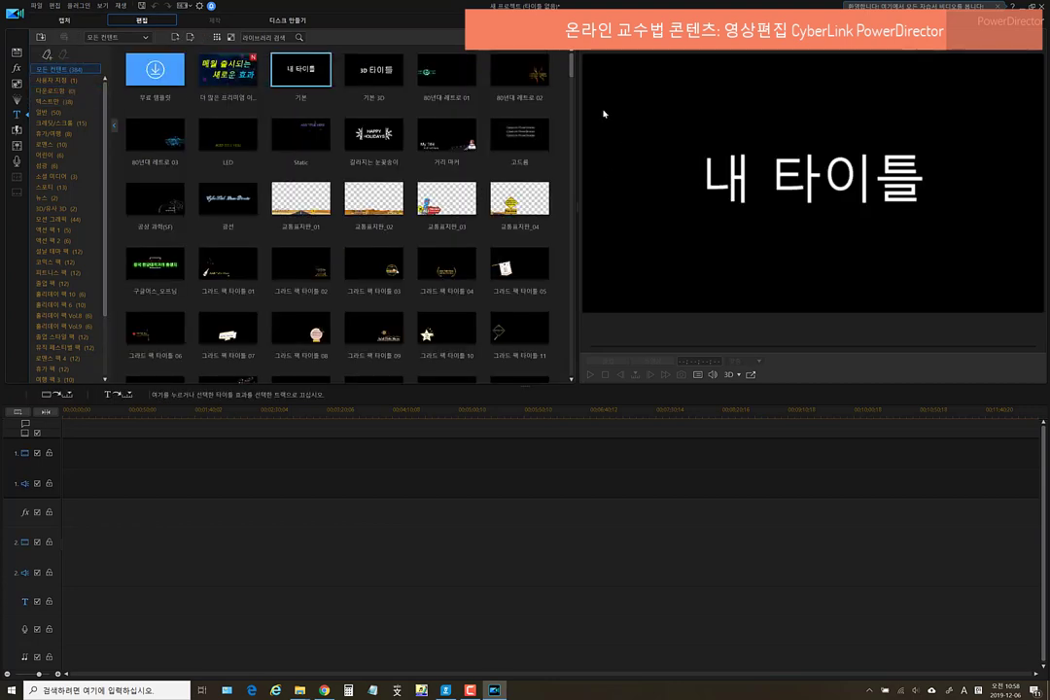
scroll(296, 152, "down", 2)
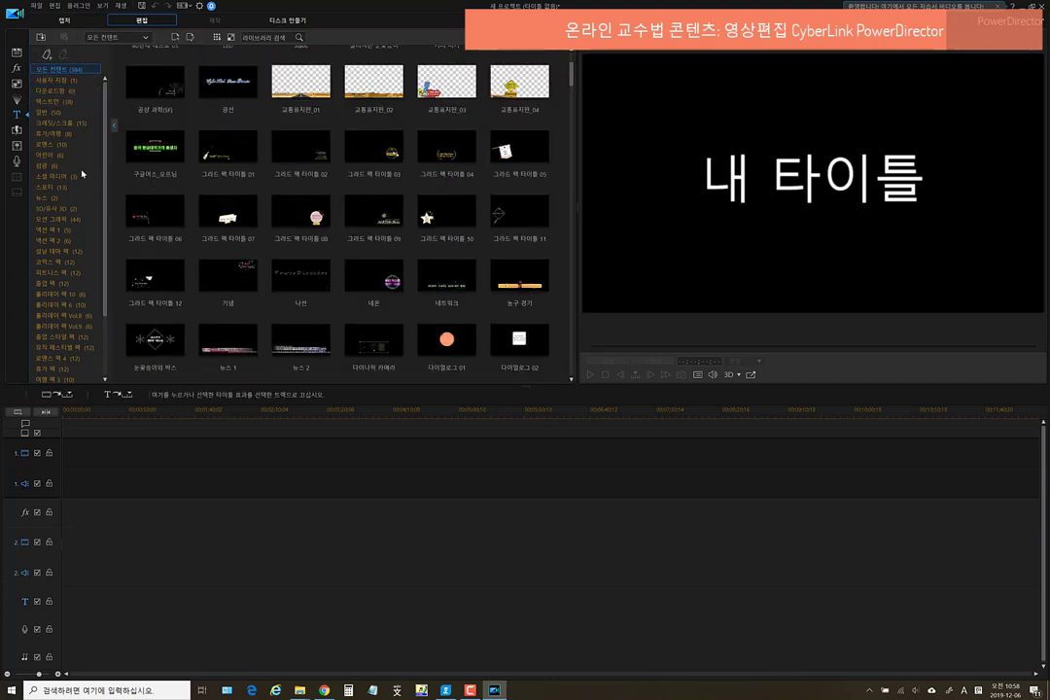
left_click(56, 102)
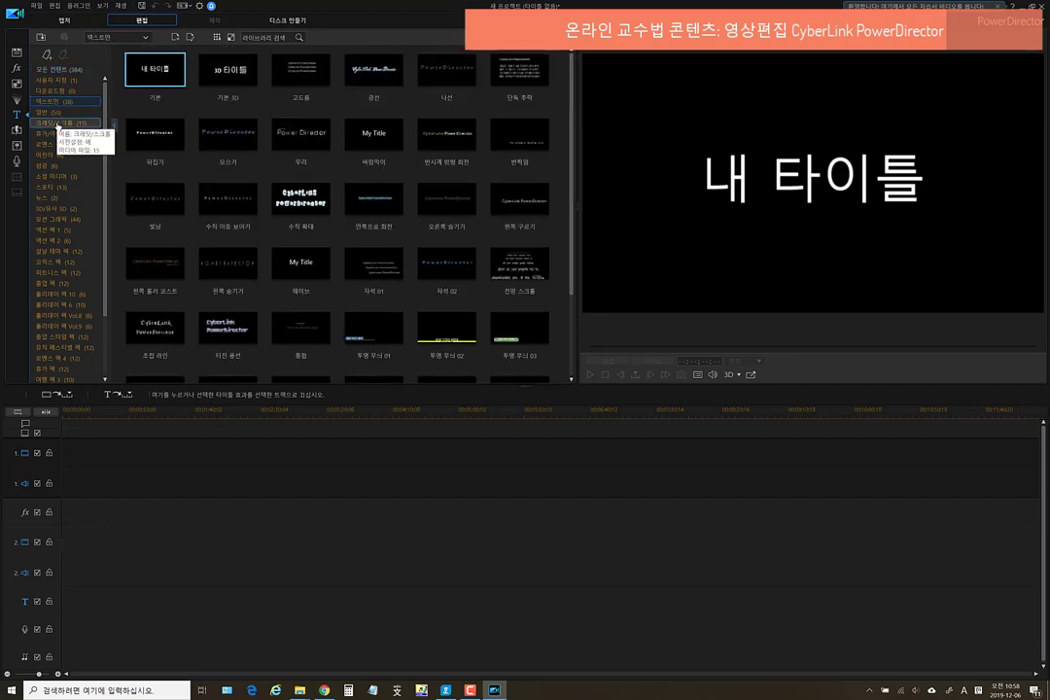
left_click(57, 123)
left_click(56, 136)
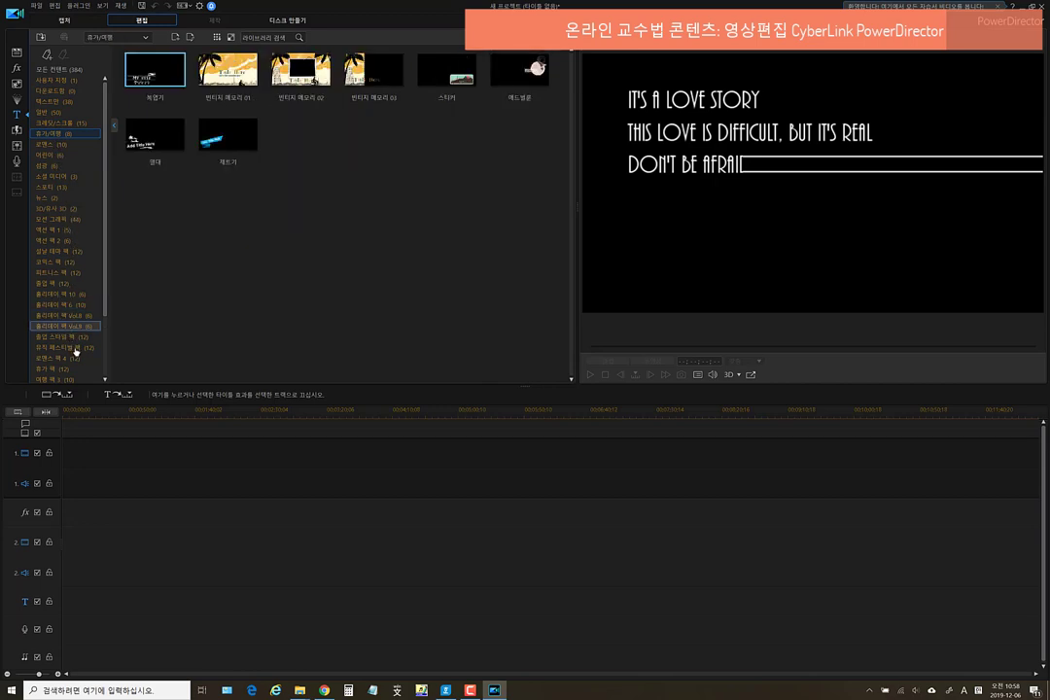
left_click_drag(110, 311, 97, 383)
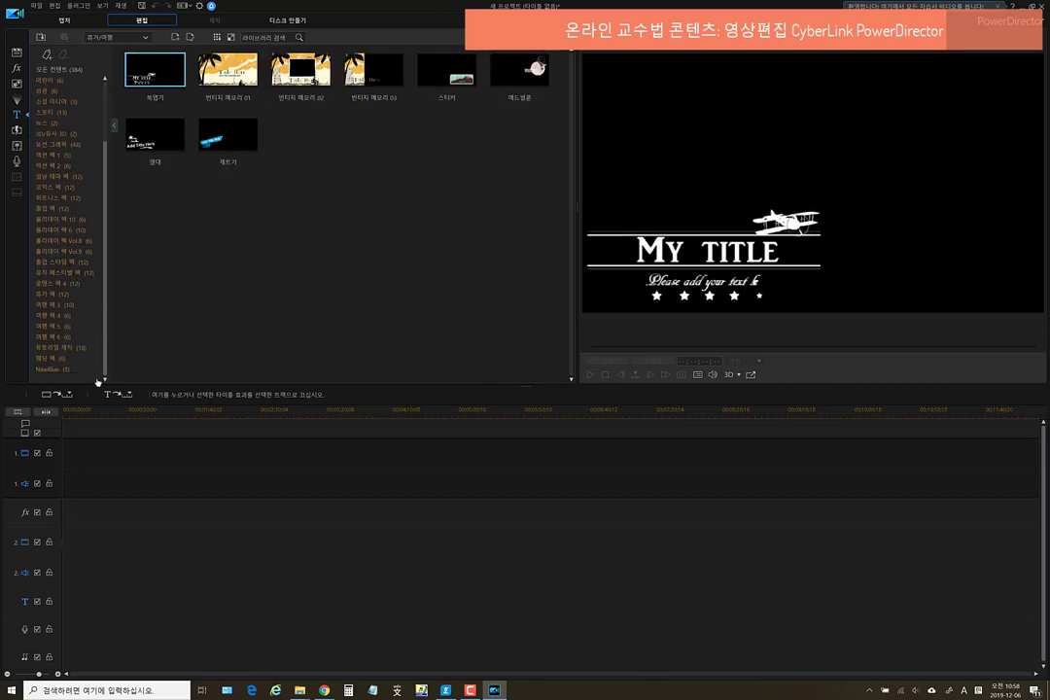
Look through the 튜토리얼 제작 title templates and the travel packs 여행 팩 6, 5, 4 and 3
left_click(54, 348)
left_click(56, 337)
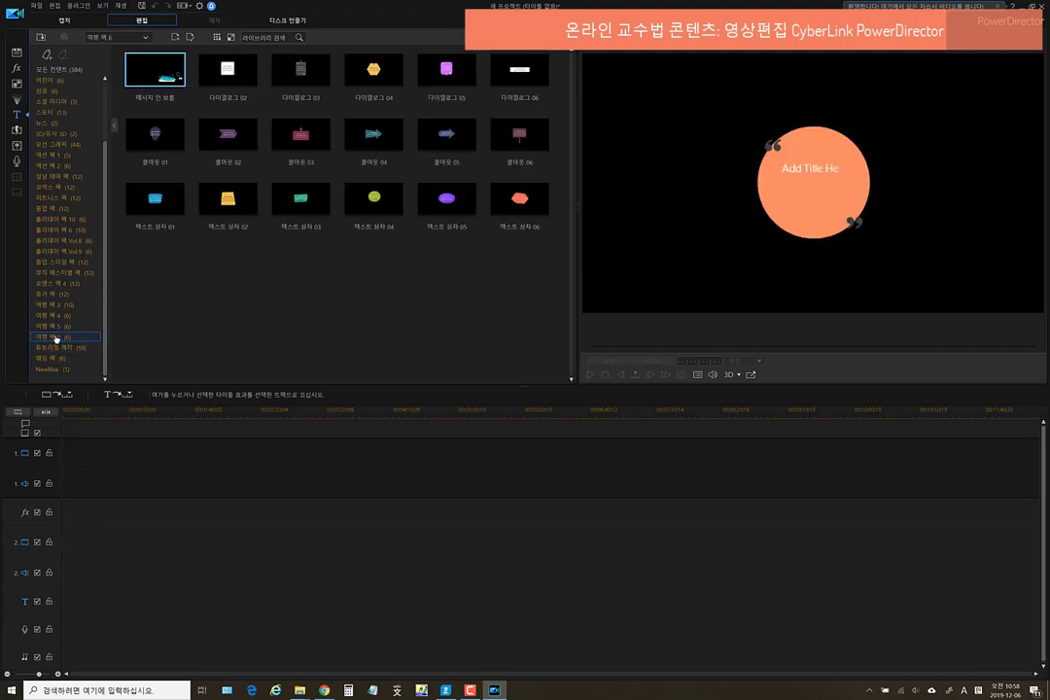
left_click(56, 327)
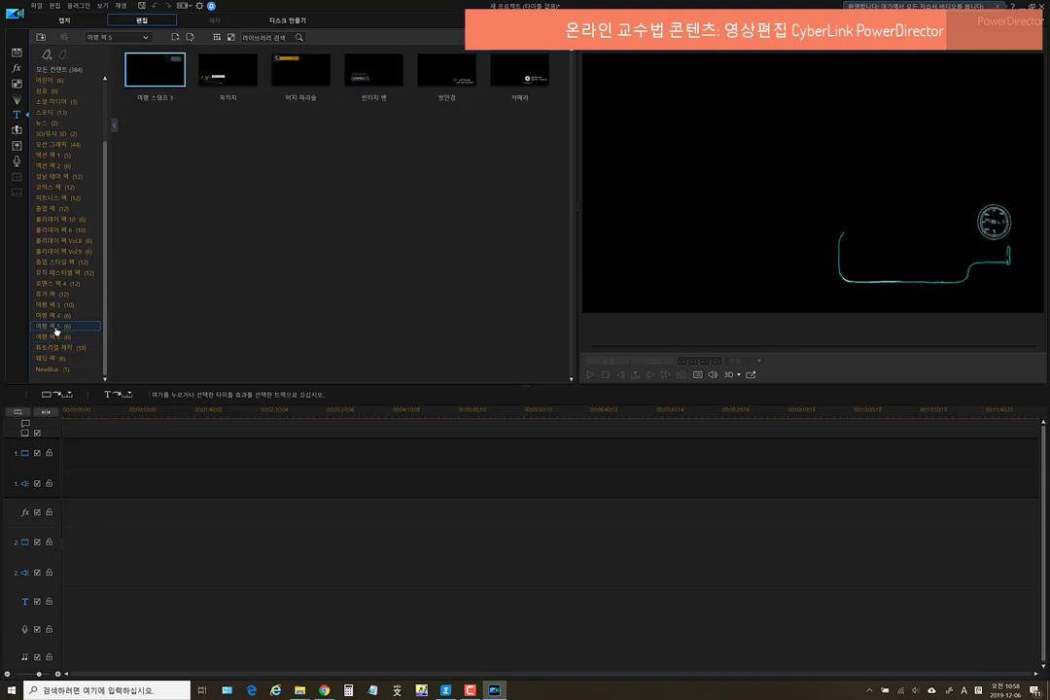
left_click(59, 315)
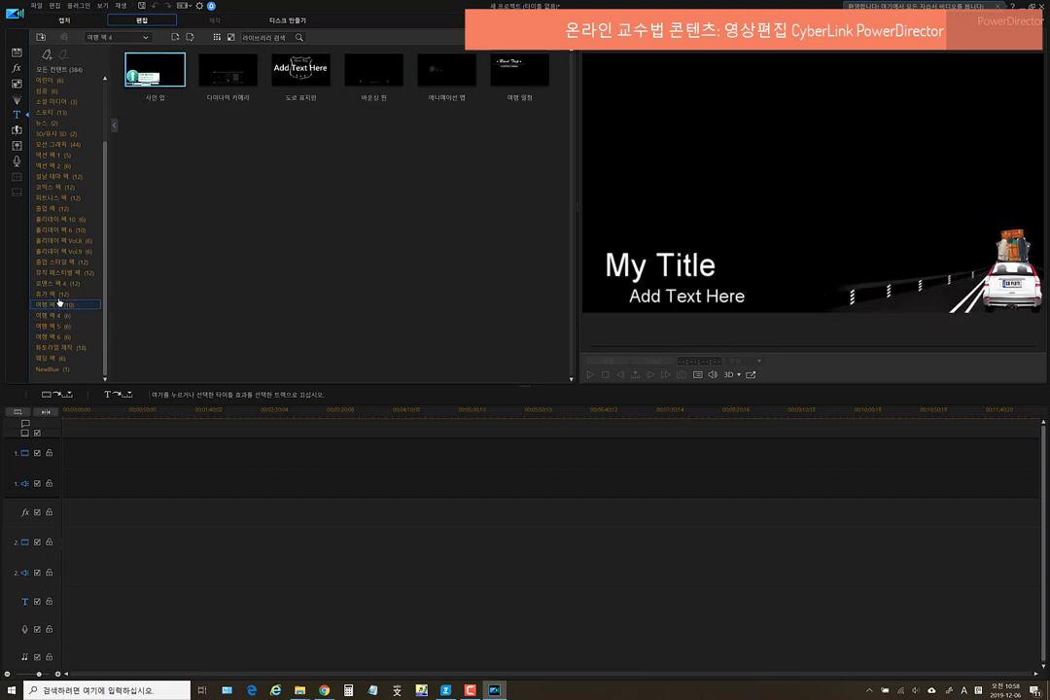
left_click(60, 304)
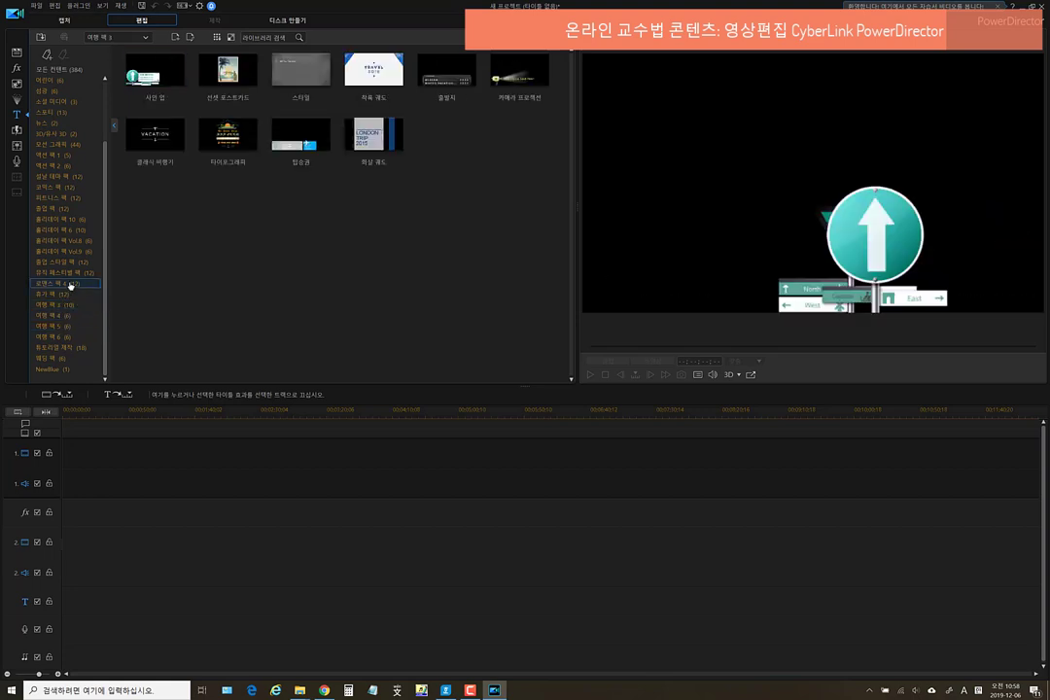
Look through the 로맨스 팩 4, 뮤직 페스티벌 팩 and 졸업 스타일 팩 titles and holiday packs Vol.9, Vol.8, 6 and 10
left_click(70, 283)
left_click(73, 274)
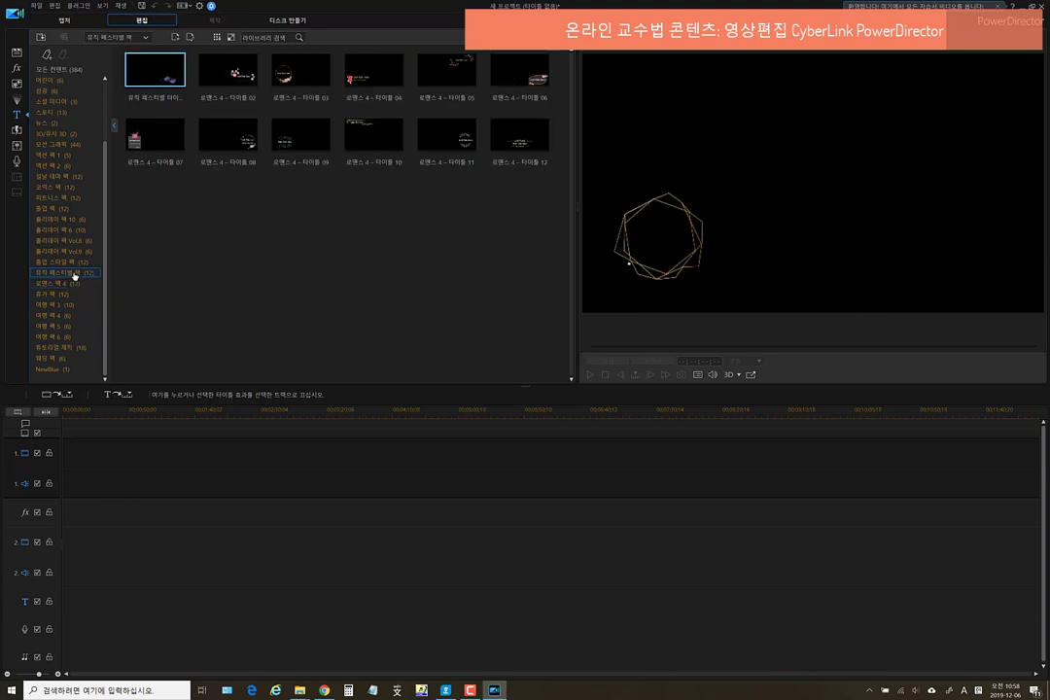
left_click(75, 263)
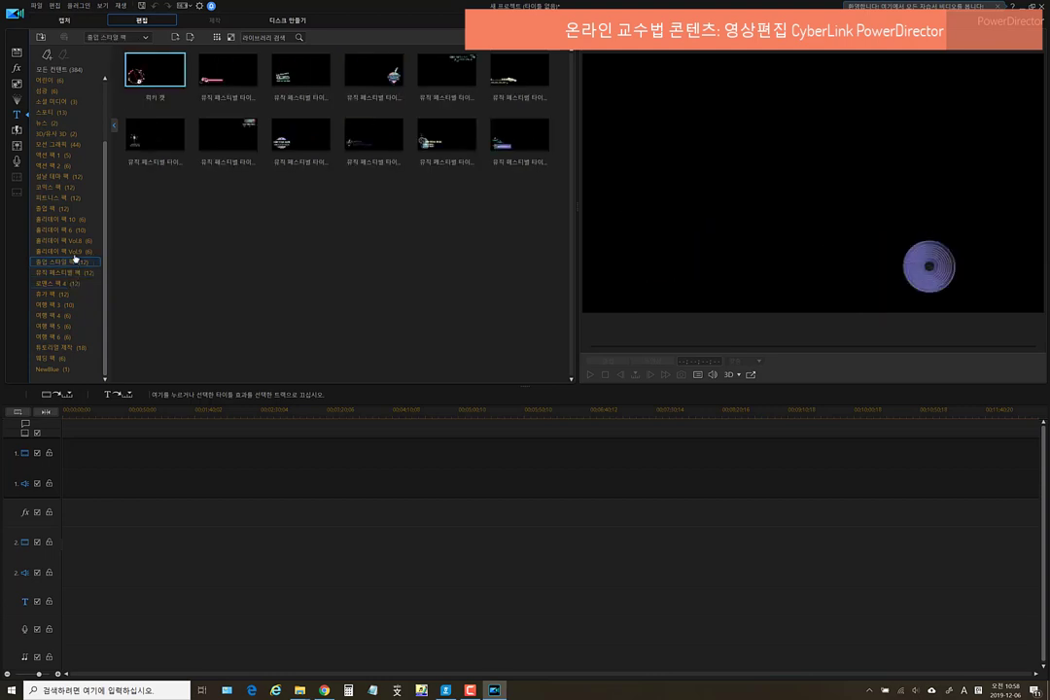
left_click(75, 251)
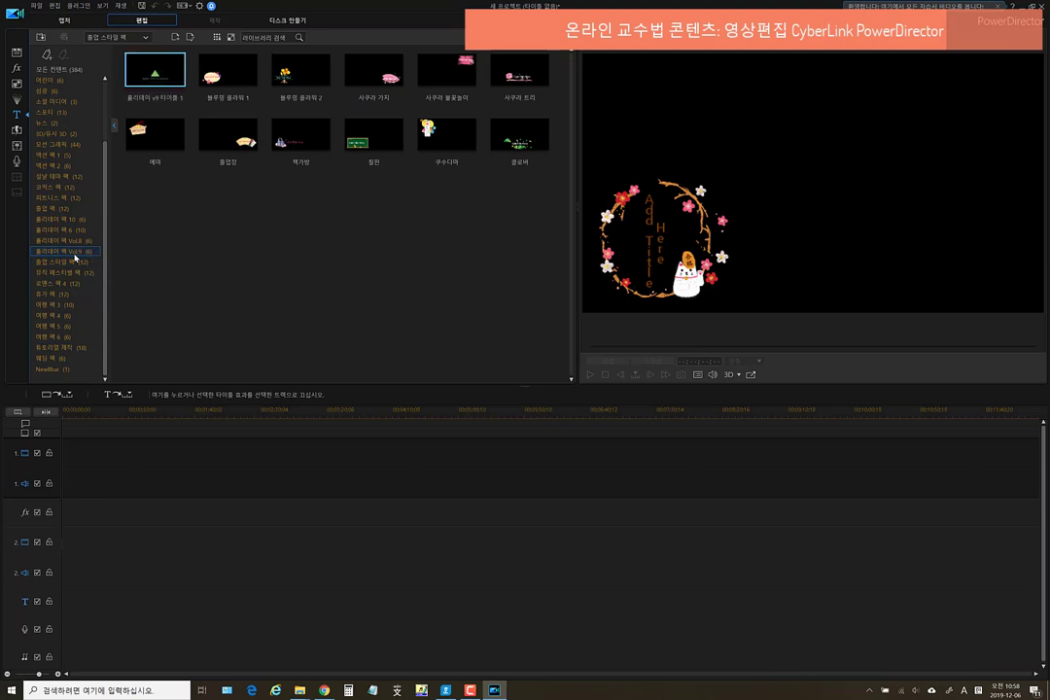
left_click(75, 243)
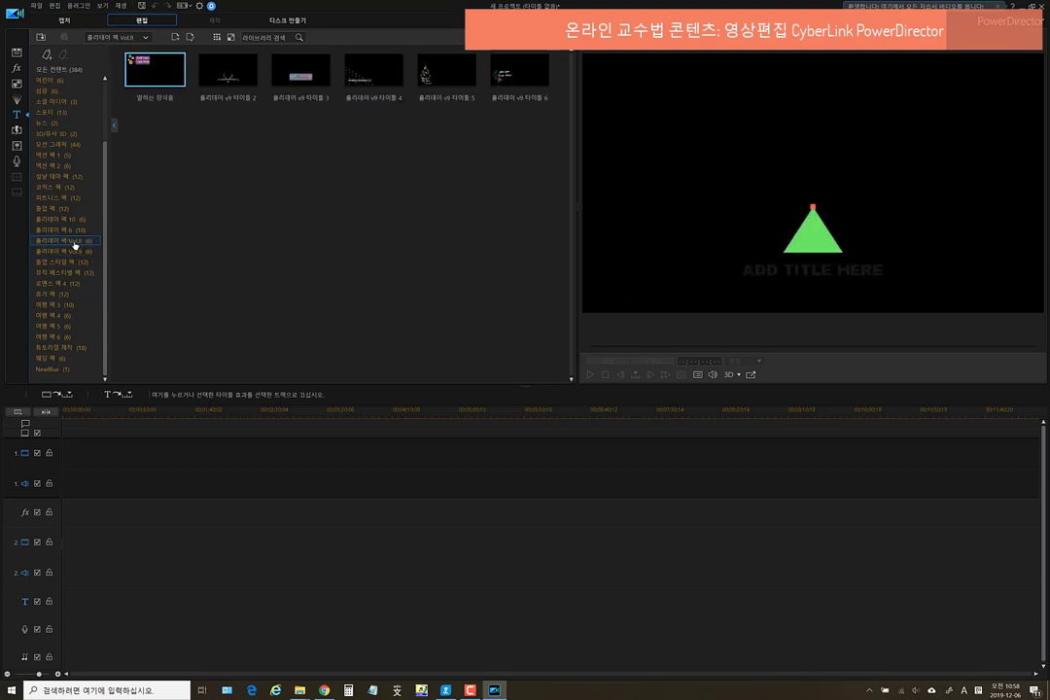
left_click(74, 231)
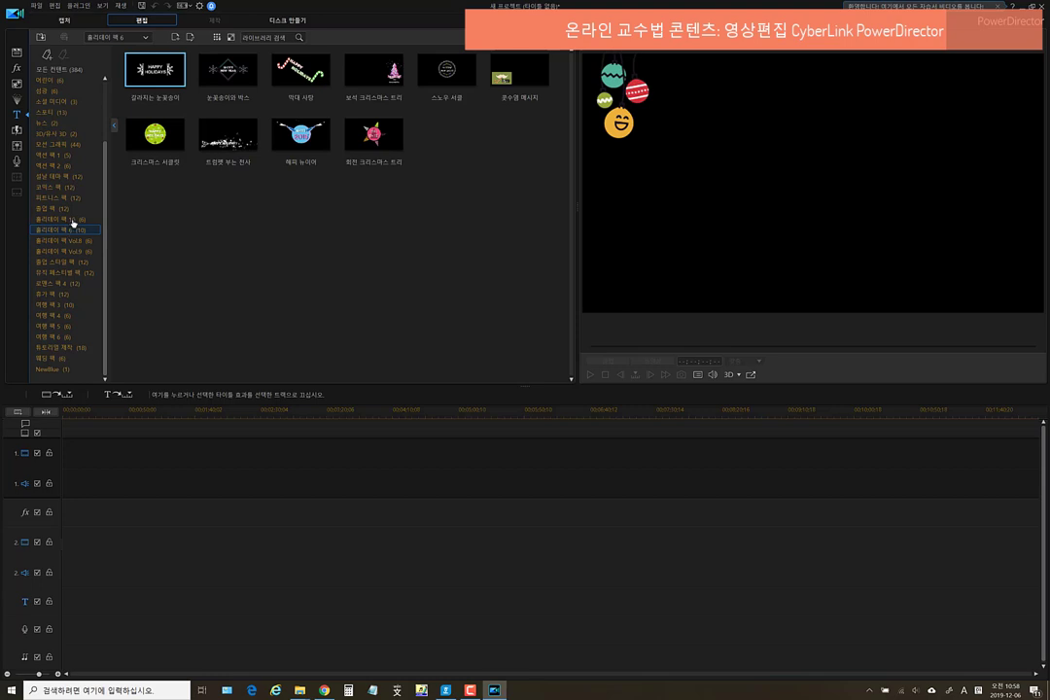
left_click(72, 220)
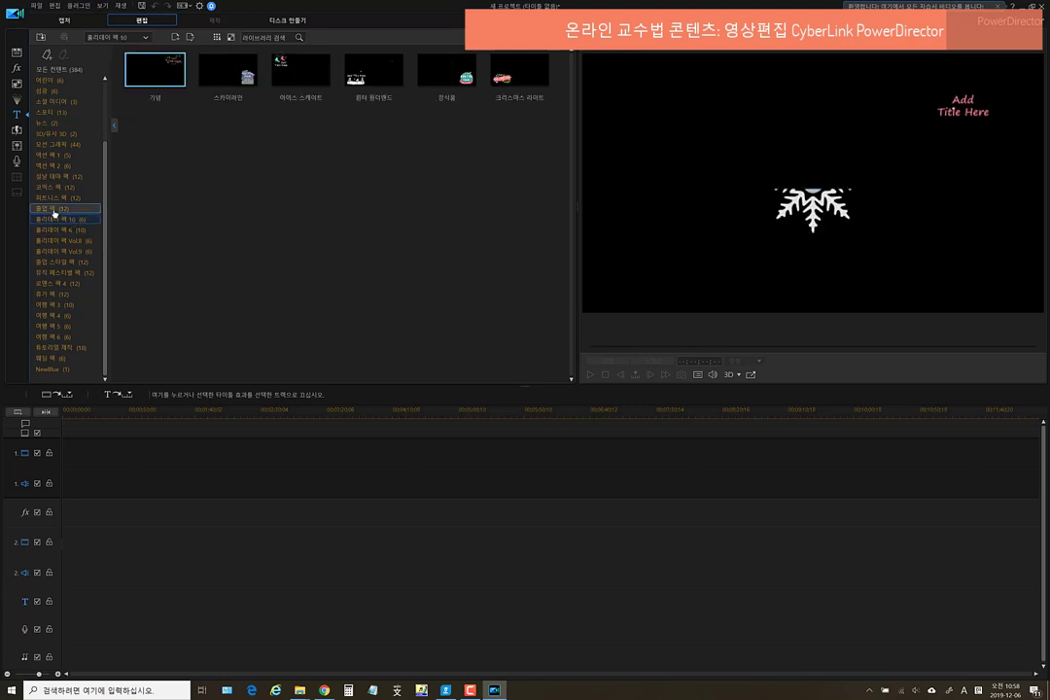
Review the title templates in 졸업 팩, 피트니스 팩, 코믹스 팩, 설날 테마 팩, 액션 팩 2 and 액션 팩 1
left_click(54, 210)
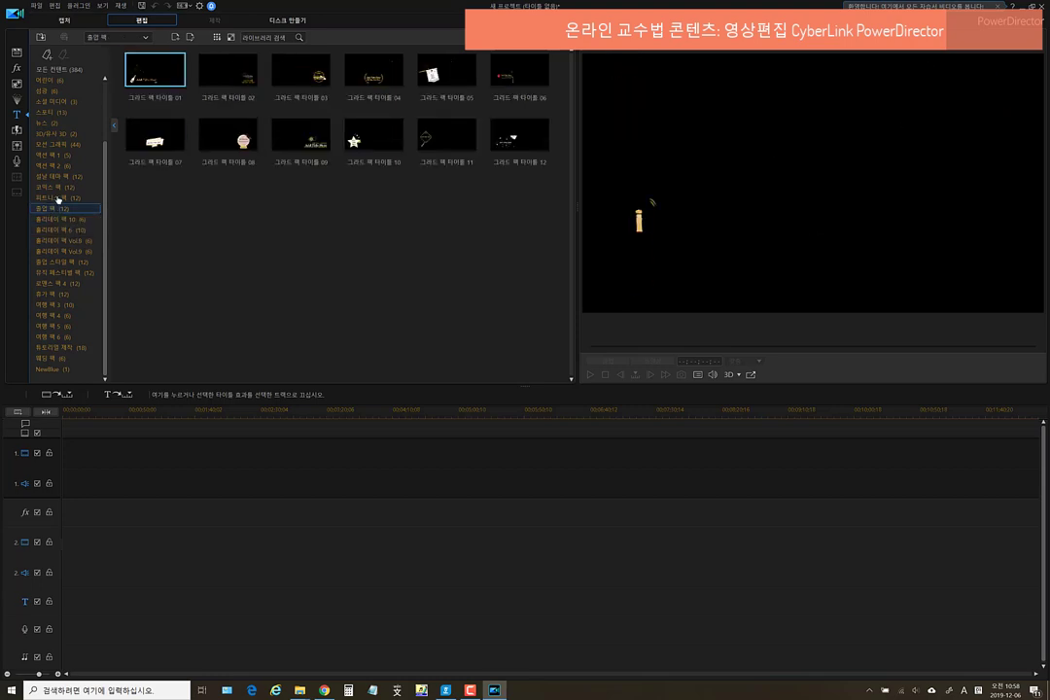
left_click(58, 197)
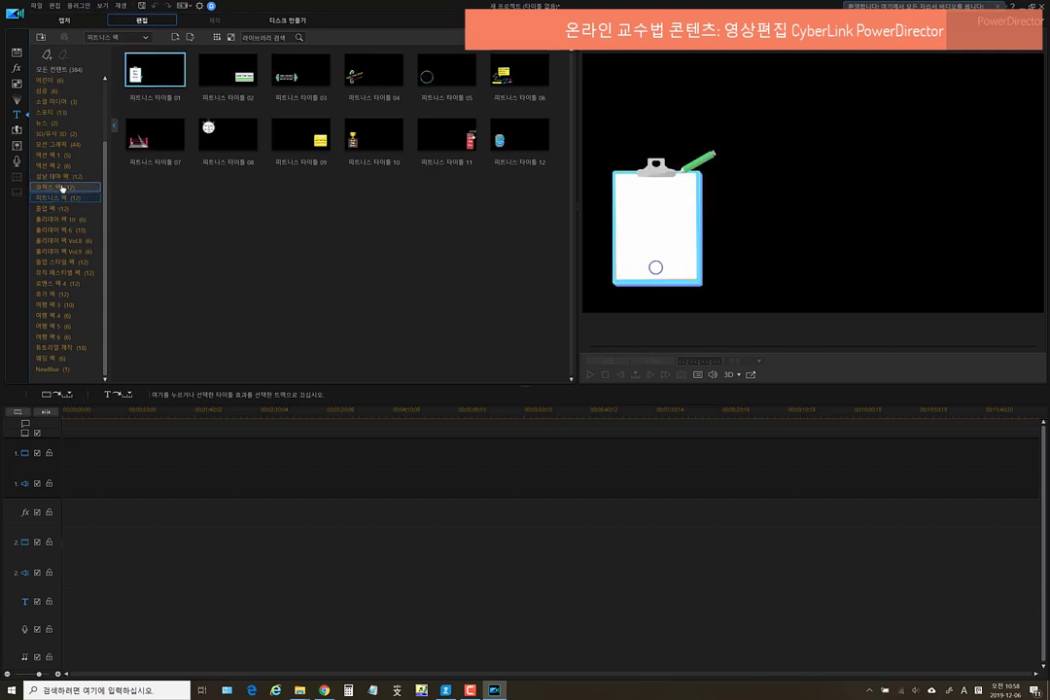
left_click(62, 187)
left_click(64, 177)
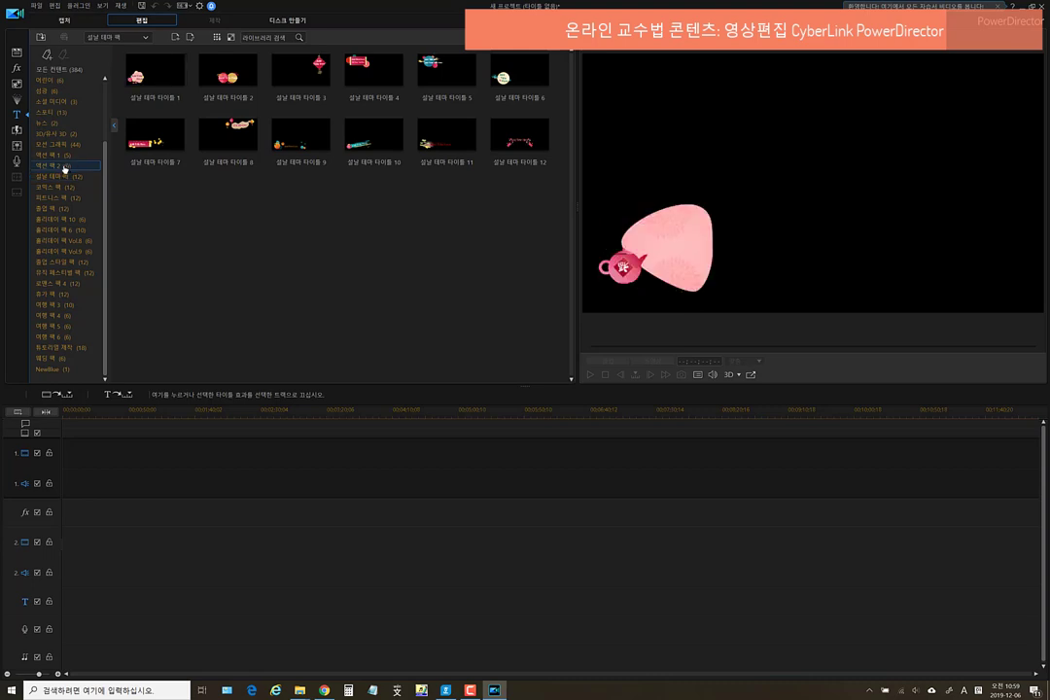
left_click(60, 166)
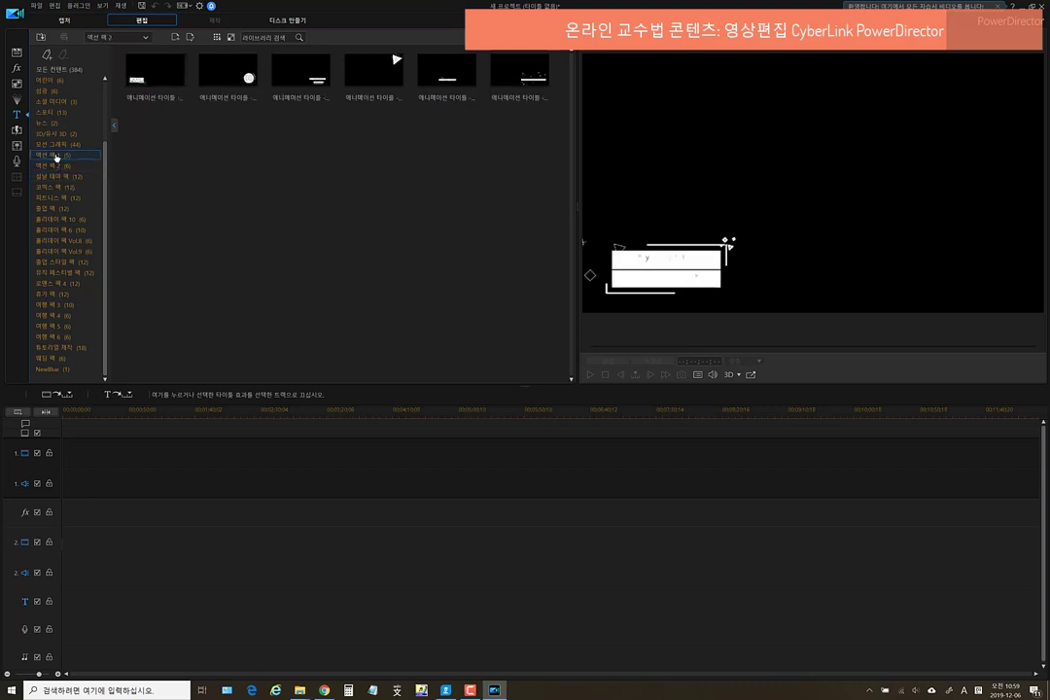
left_click(57, 153)
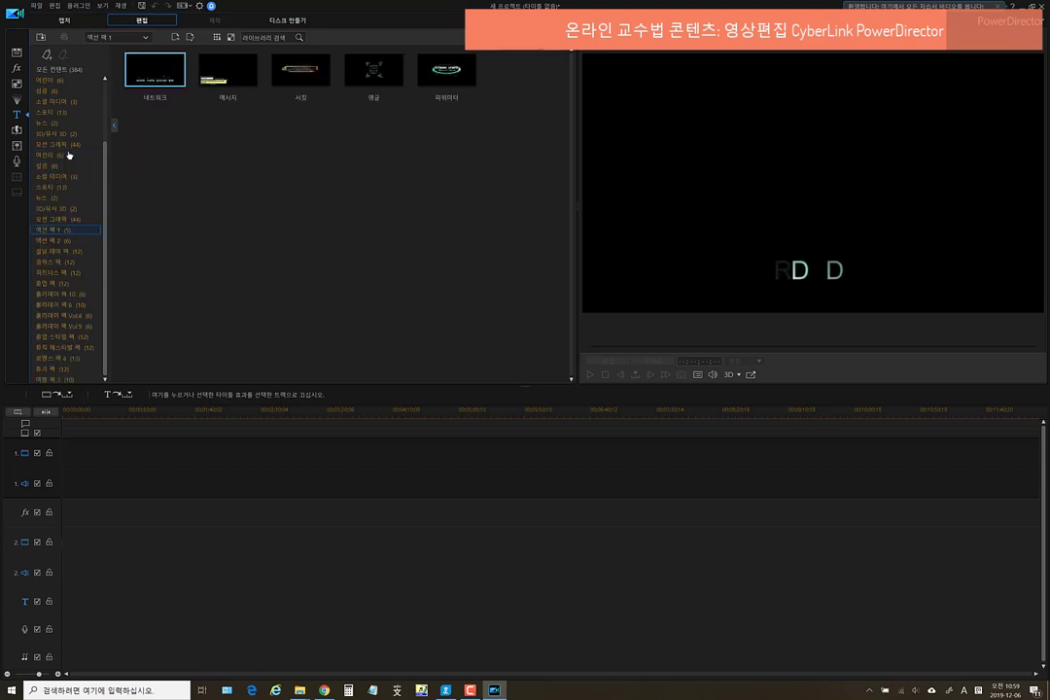
Preview the 휴가/여행, 로맨스, 어린이 and 섬광 title categories
scroll(59, 146, "up", 3)
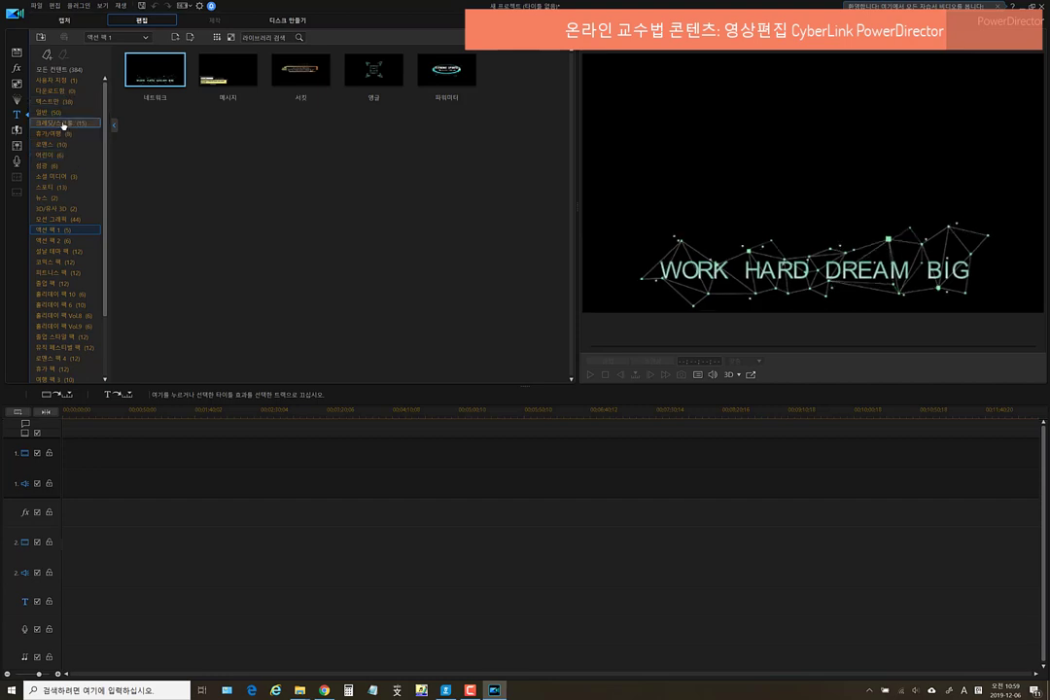
left_click(66, 135)
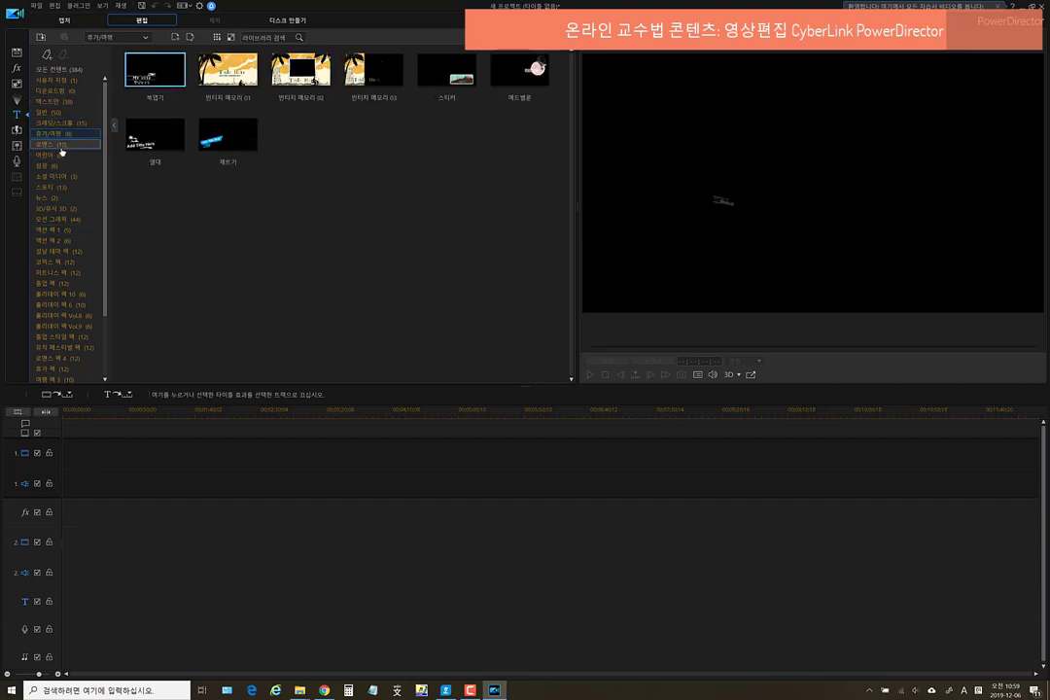
left_click(49, 144)
left_click(51, 160)
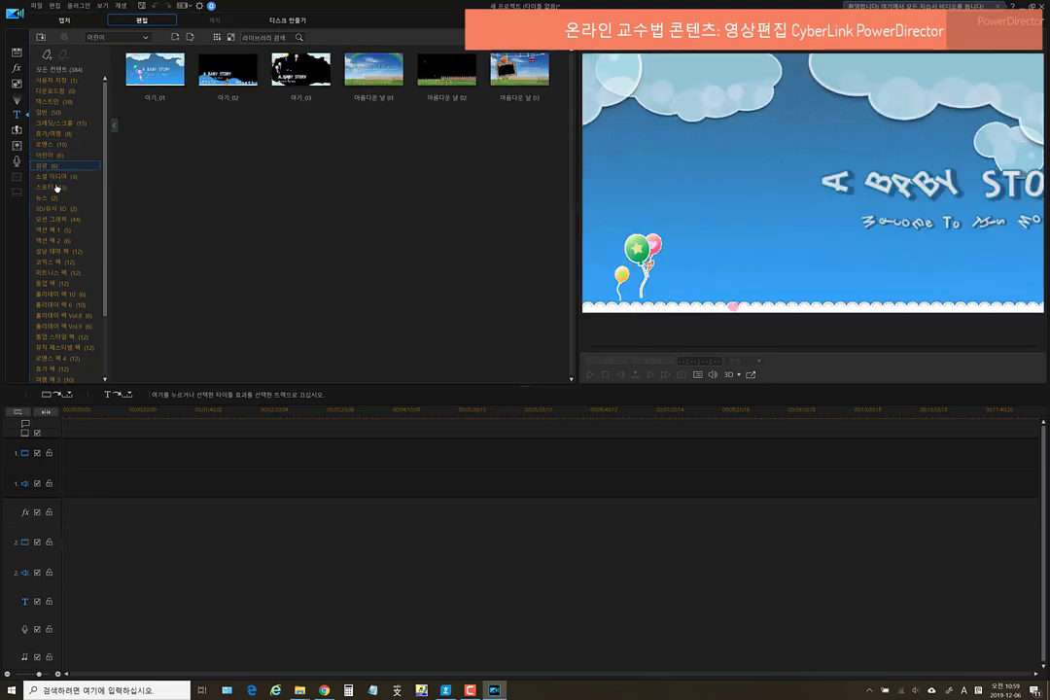
left_click(48, 165)
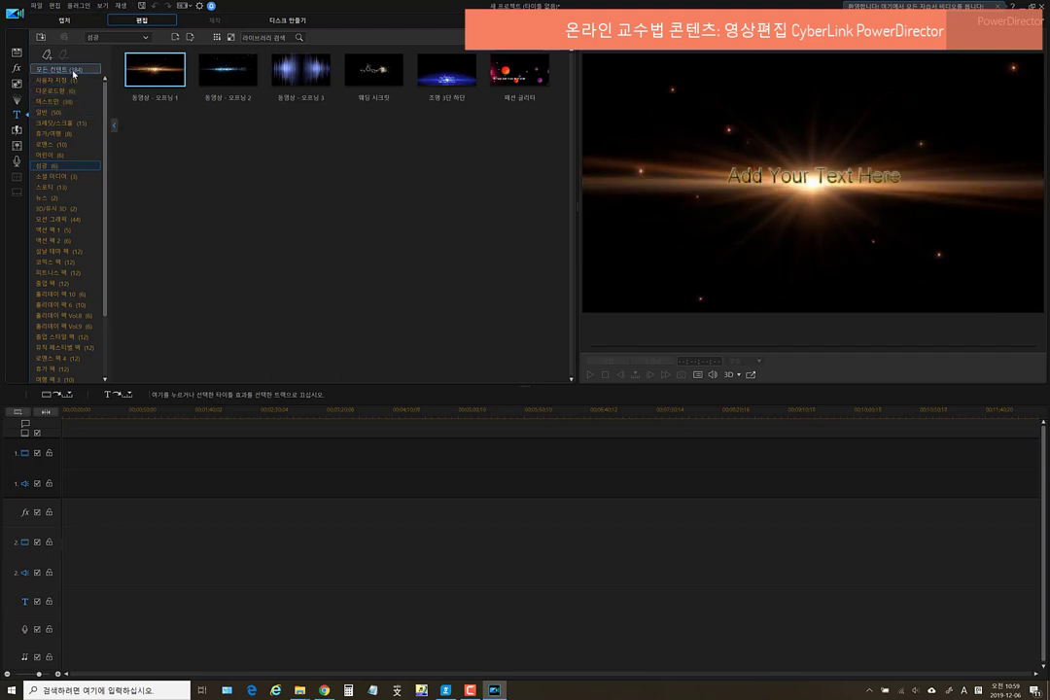
Preview 클로버_02 and 클로버_03 among all title templates and place 클로버_03 at the start of video track 1
left_click(66, 70)
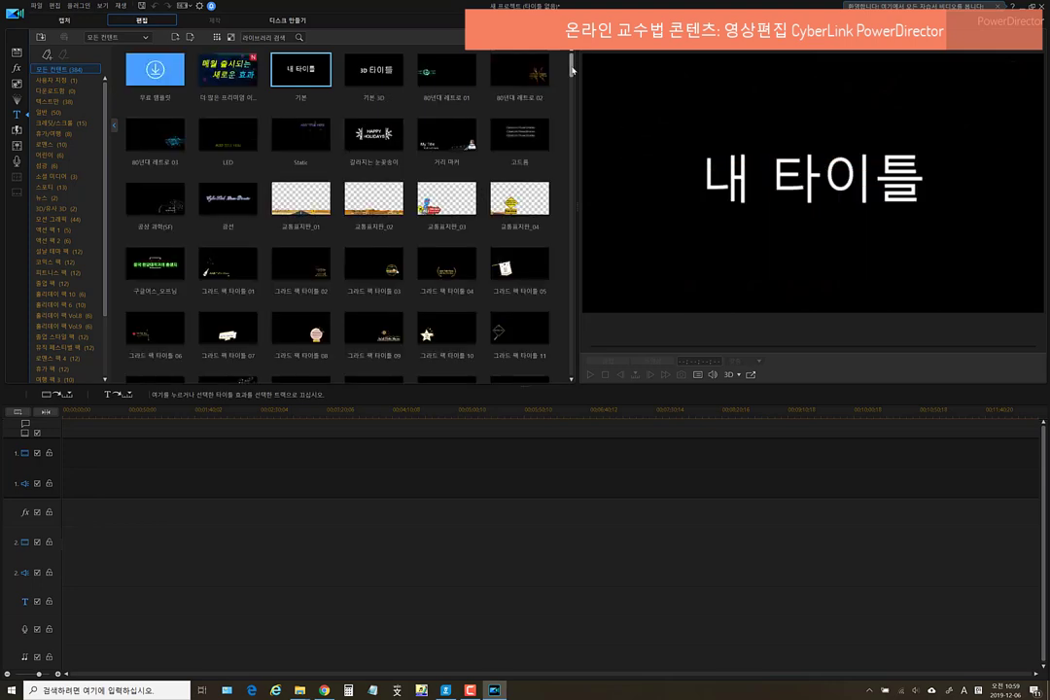
left_click_drag(573, 70, 553, 312)
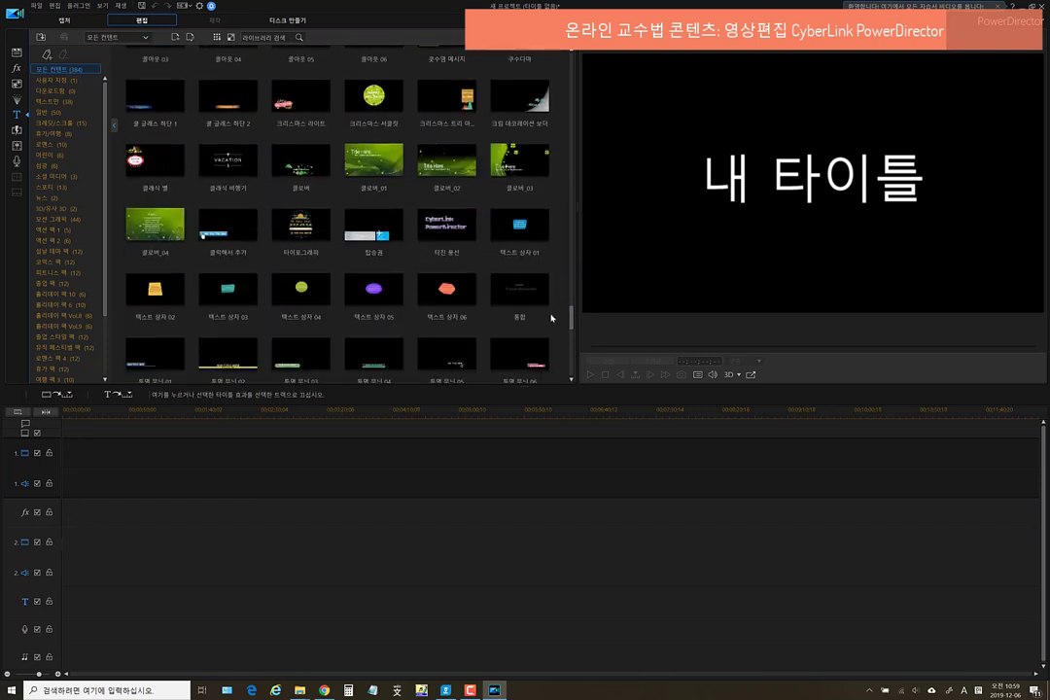
left_click(533, 173)
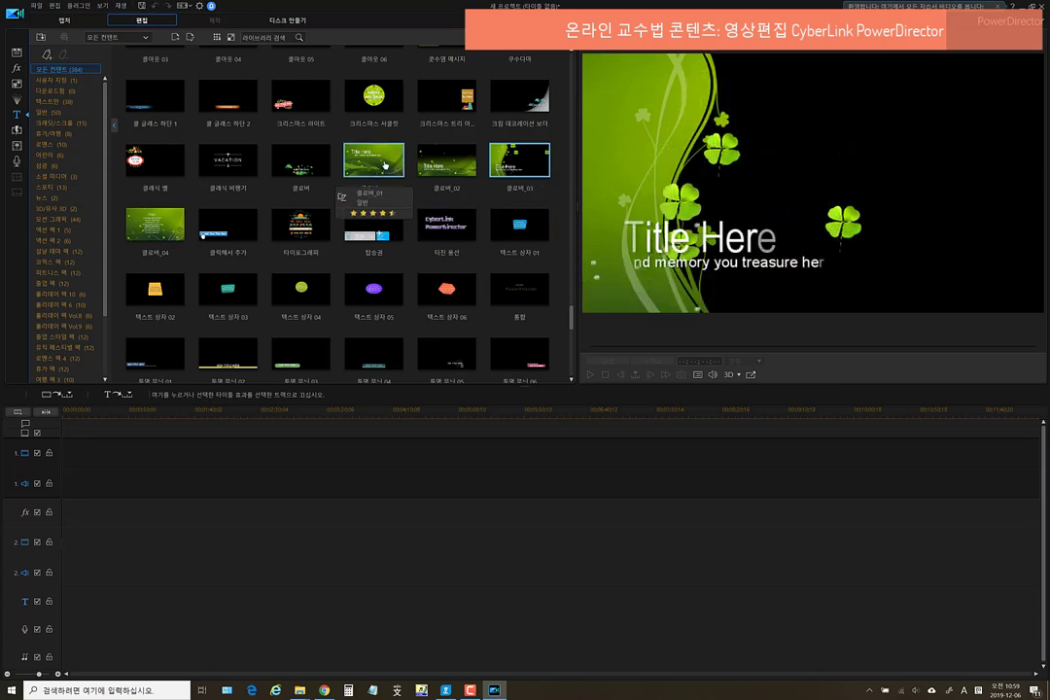
left_click(448, 166)
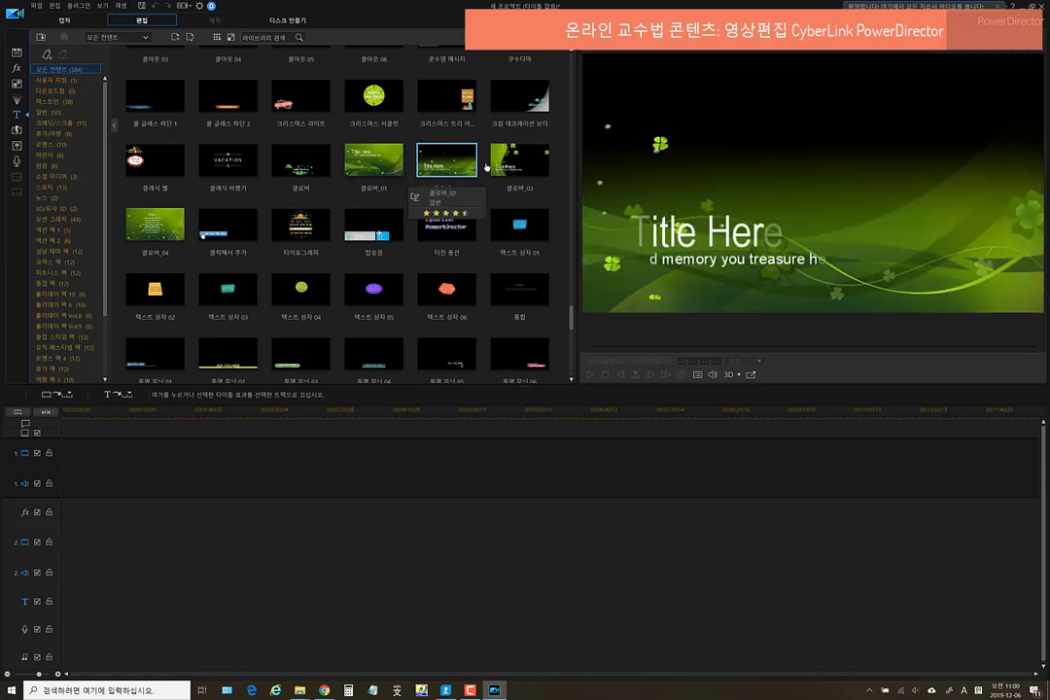
left_click(515, 160)
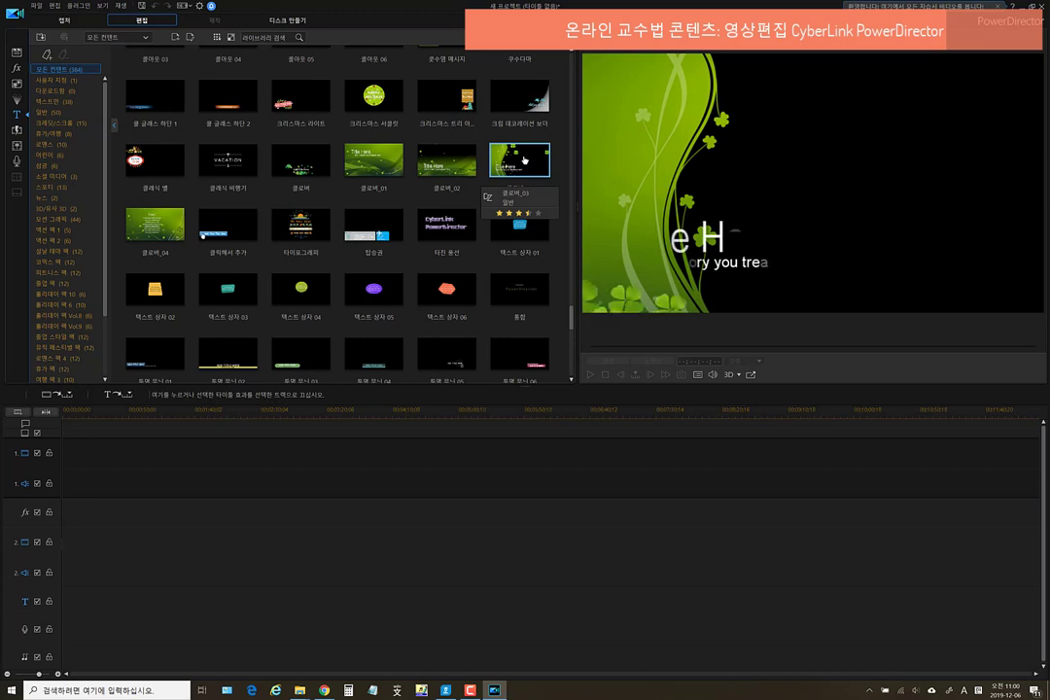
mouse_move(523, 159)
left_mouse_down()
mouse_move(257, 480)
mouse_move(61, 493)
mouse_move(55, 484)
left_mouse_up()
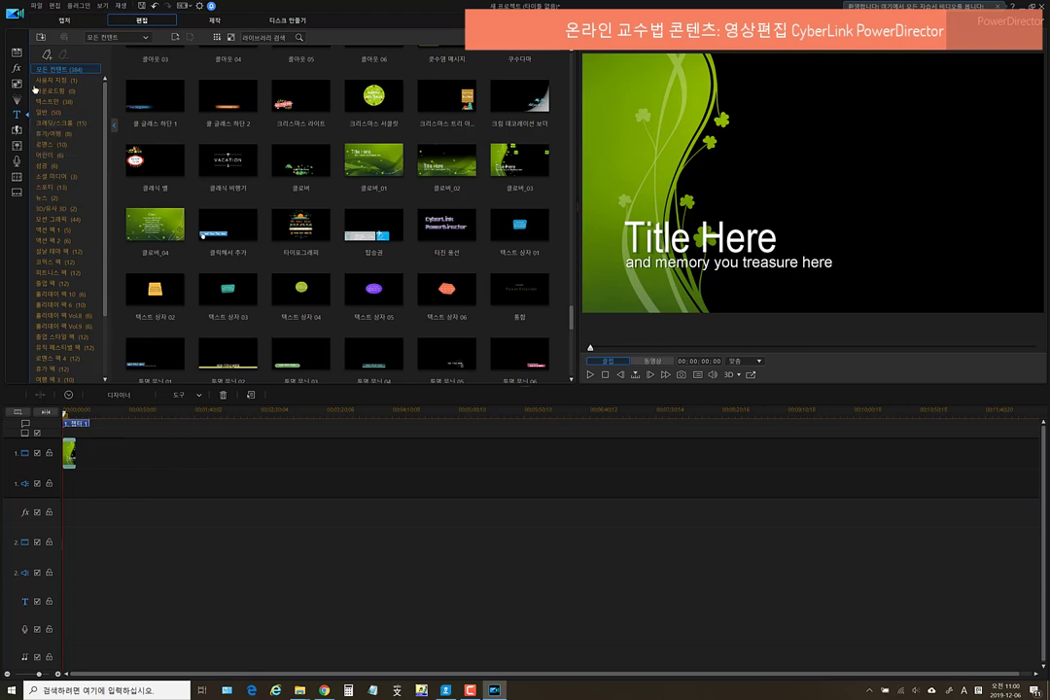
Add the DJI MAVIC PRO-4K video from the media library to track 1 directly after the clover title
left_click(18, 53)
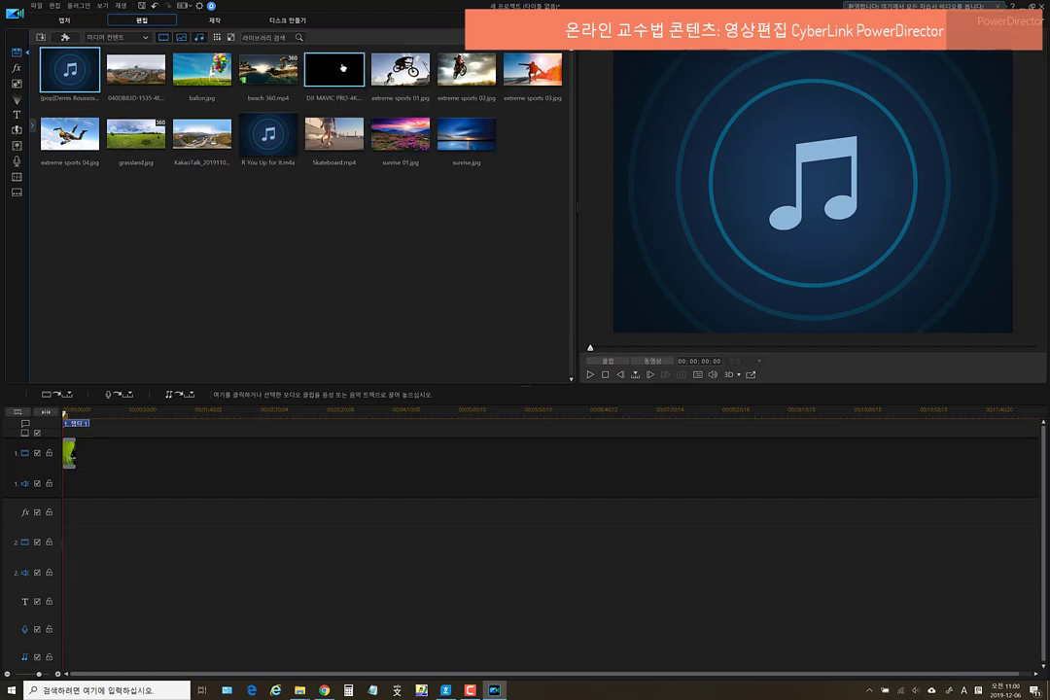
left_click_drag(340, 70, 77, 467)
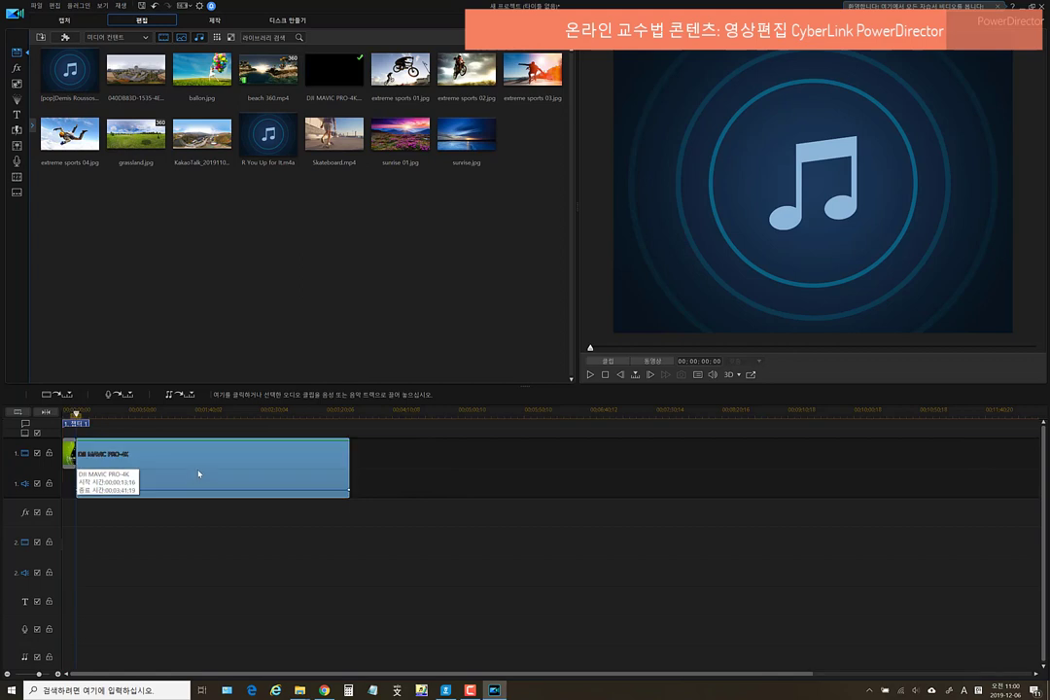
left_click(200, 474)
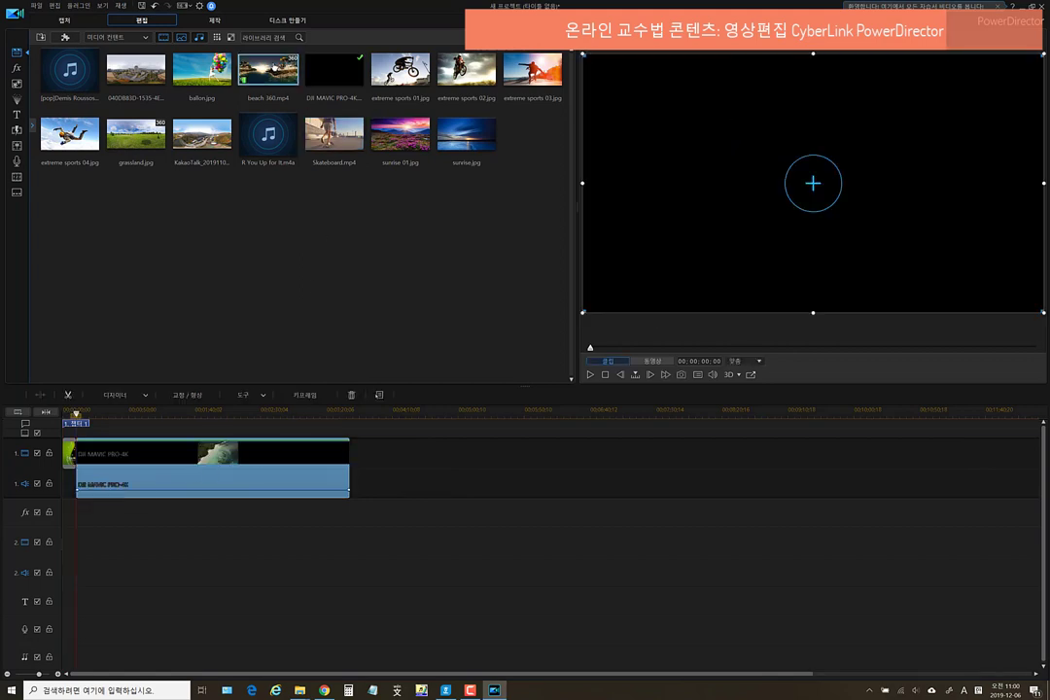
Add beach 360.mp4 to the timeline and position it on video track 2 at about 1 min 50 s, over the drone footage
left_click_drag(268, 69, 352, 477)
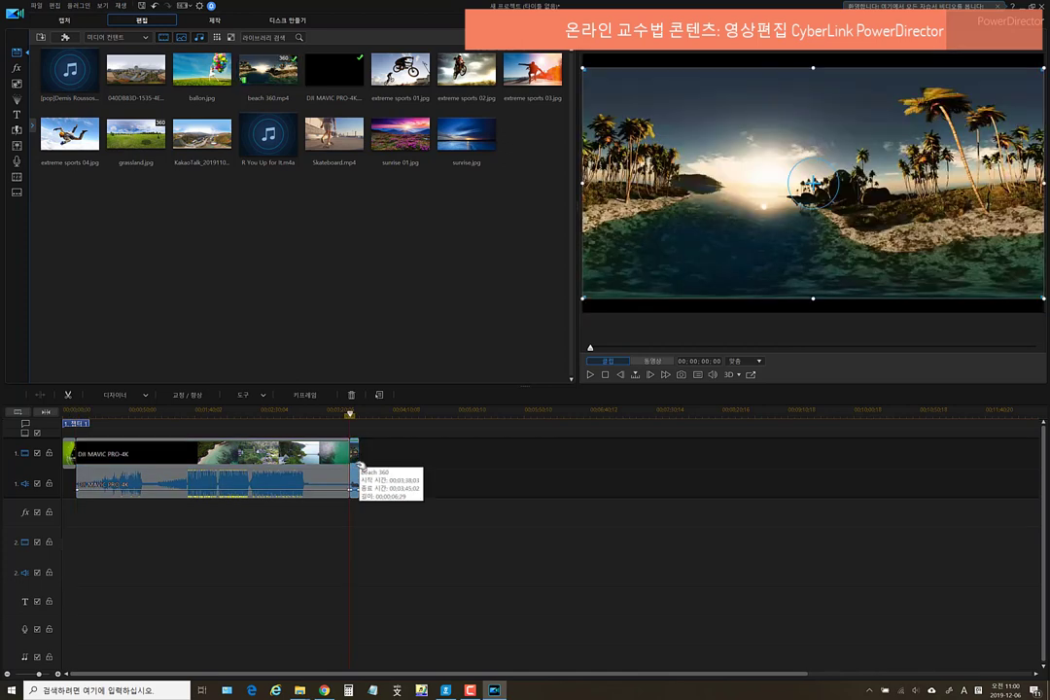
left_click_drag(361, 466, 211, 552)
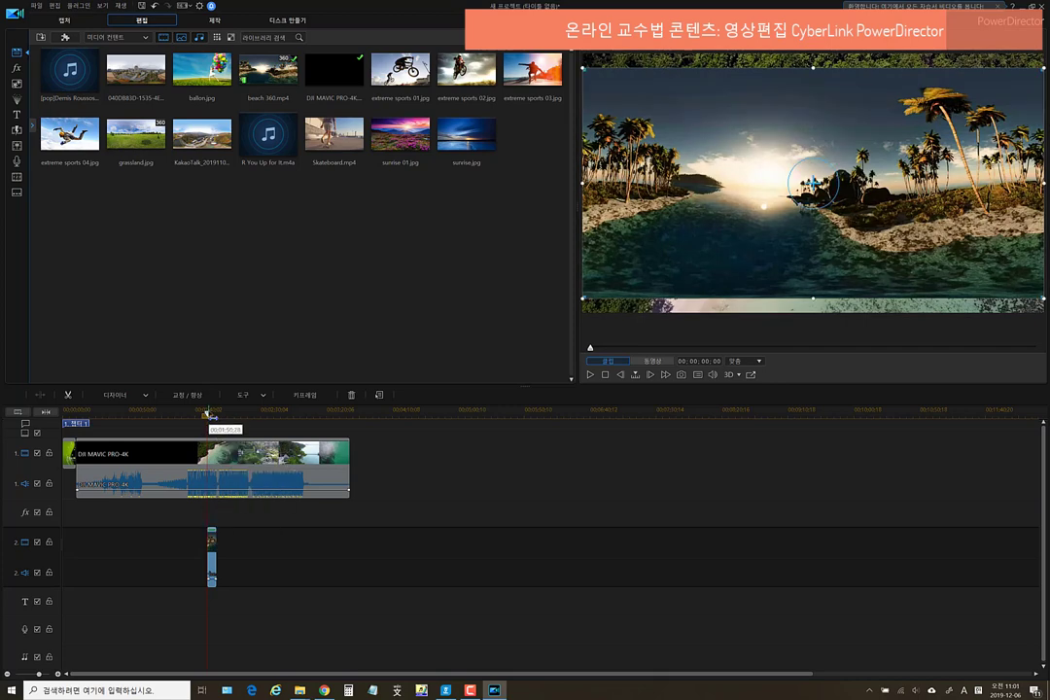
left_click(207, 416)
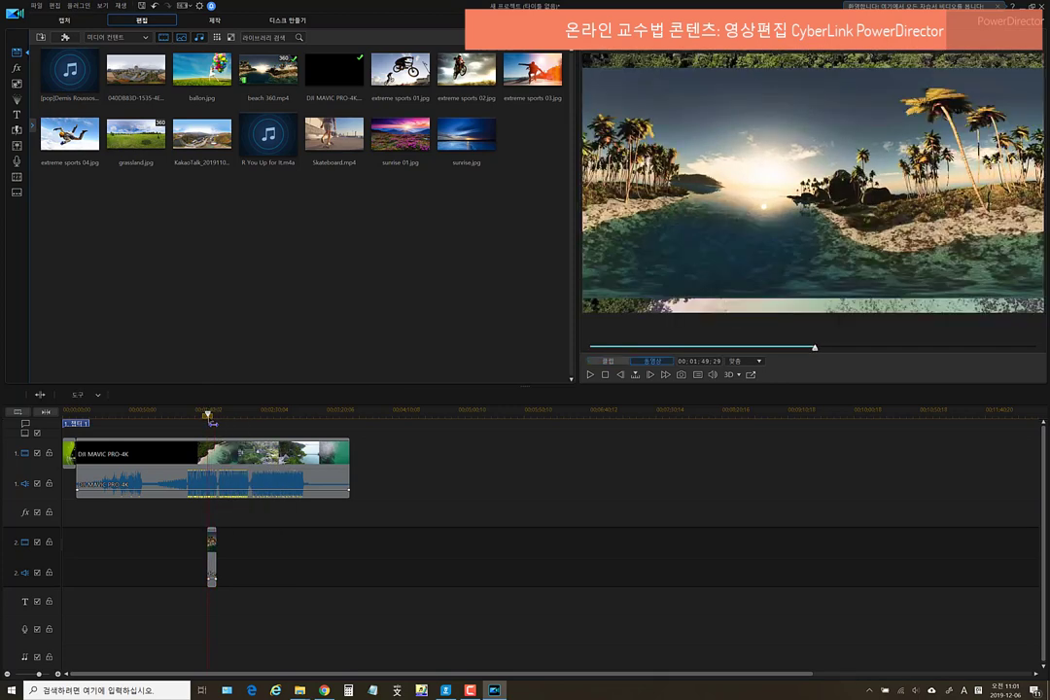
Shrink the beach 360 overlay to a small inset near the frame's upper-right corner, and move the playhead ahead of it to 00:01:24:29
left_click(211, 564)
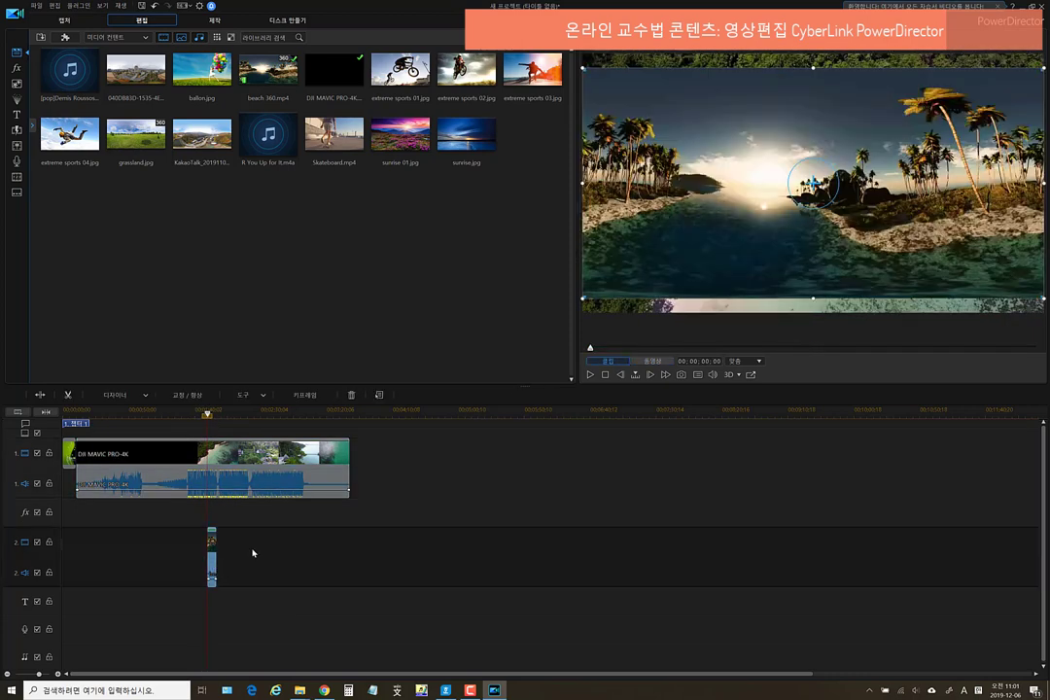
left_click_drag(658, 273, 911, 131)
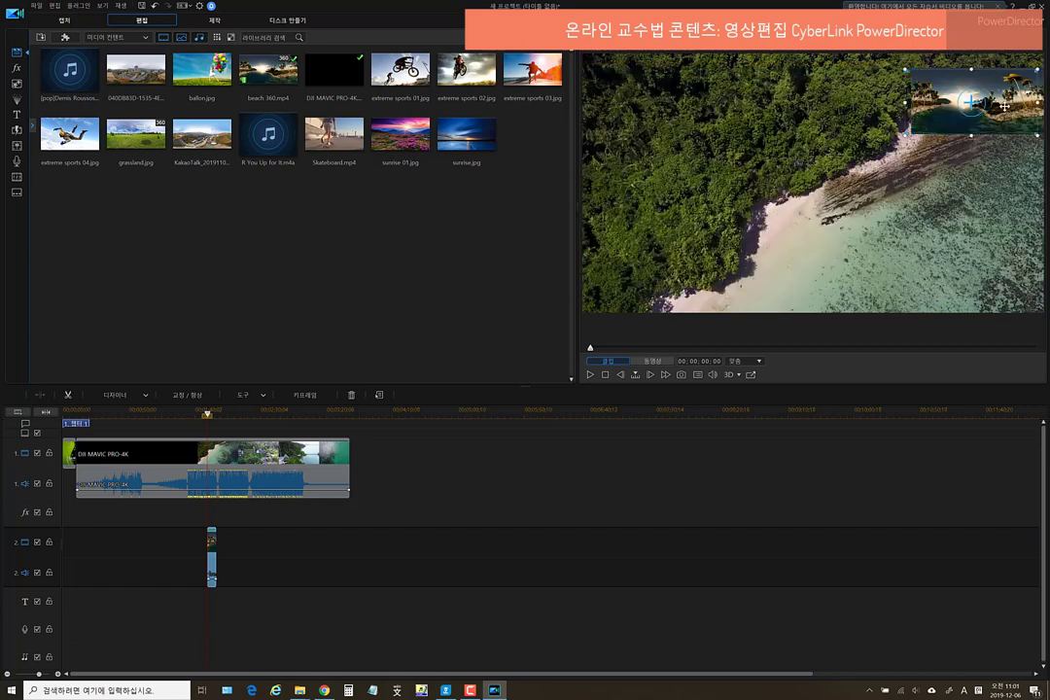
left_click_drag(999, 105, 997, 114)
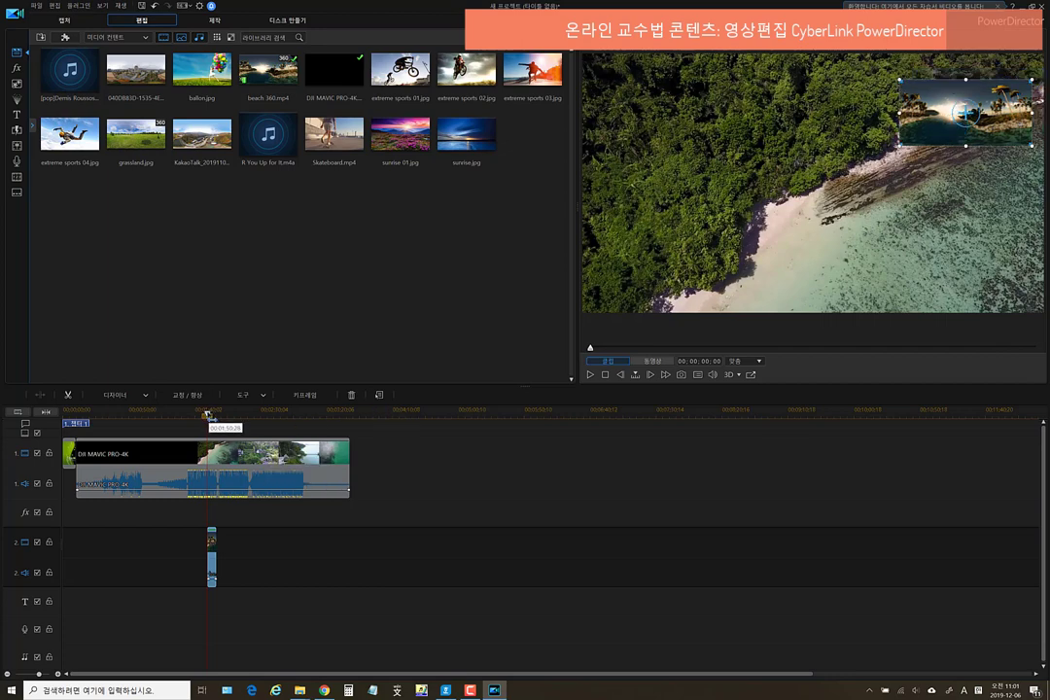
left_click(188, 414)
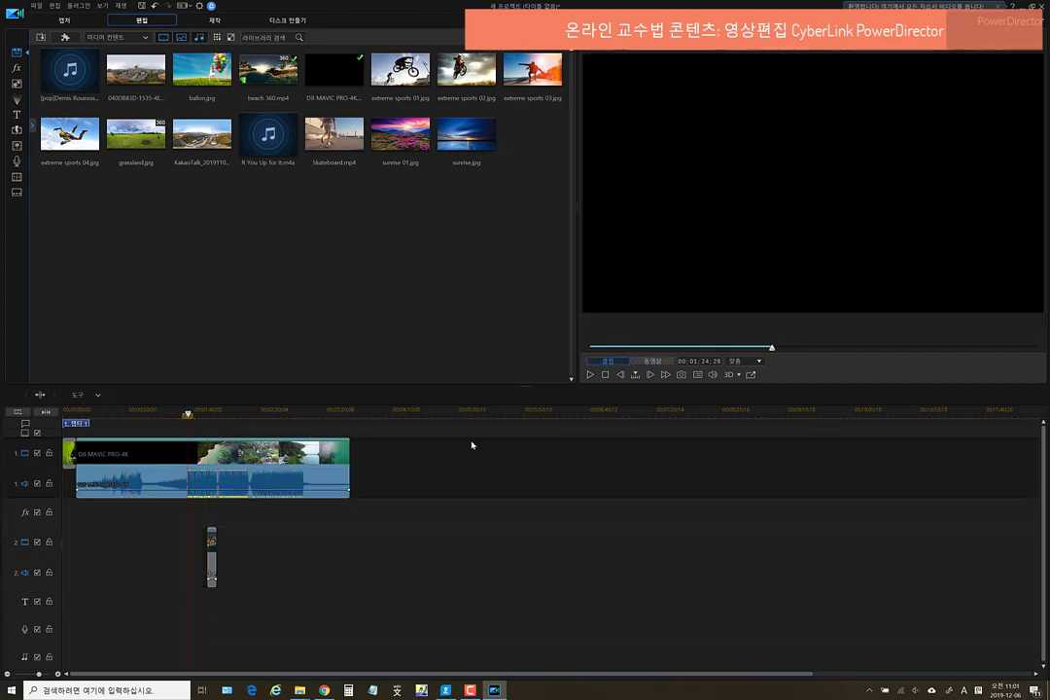
Preview the beach overlay, and place the 040DB83D panorama photo on video track 2 ahead of it at about 1 min 30 s
left_click(589, 376)
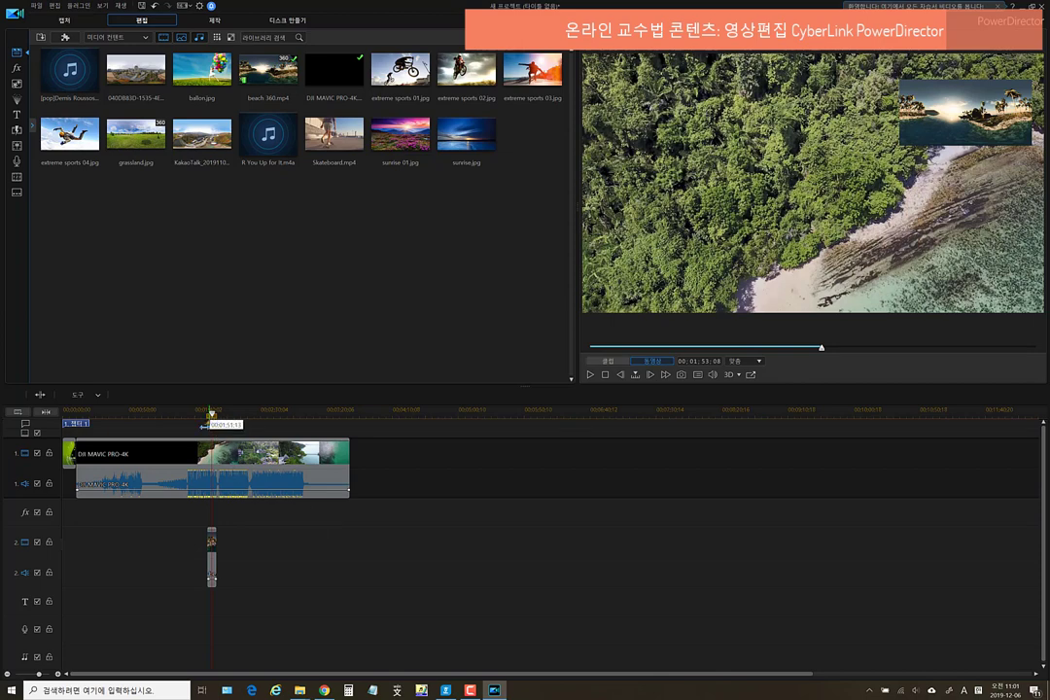
left_click_drag(204, 418, 193, 421)
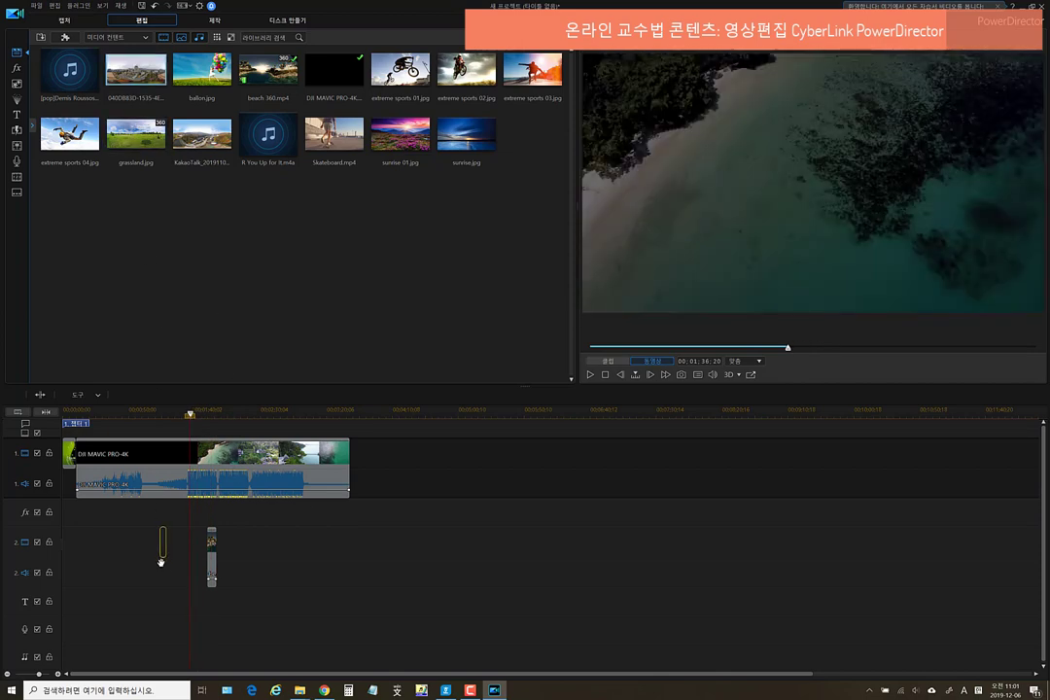
left_click_drag(161, 562, 188, 554)
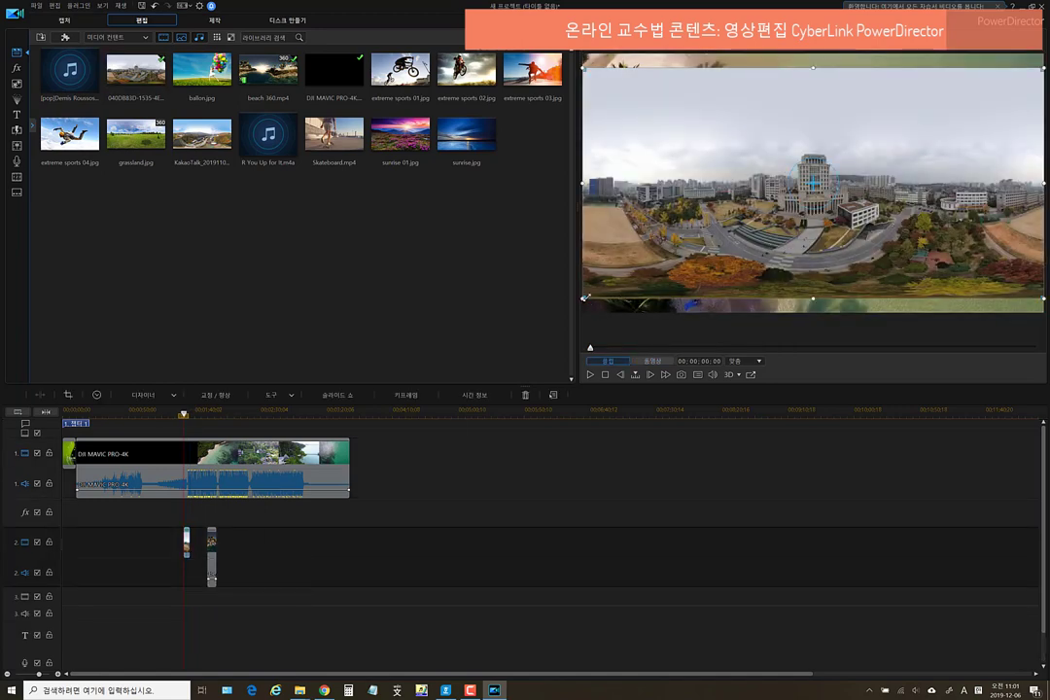
Shrink the panorama photo to a small inset and place it near the frame's upper-right corner
left_click_drag(812, 175, 953, 113)
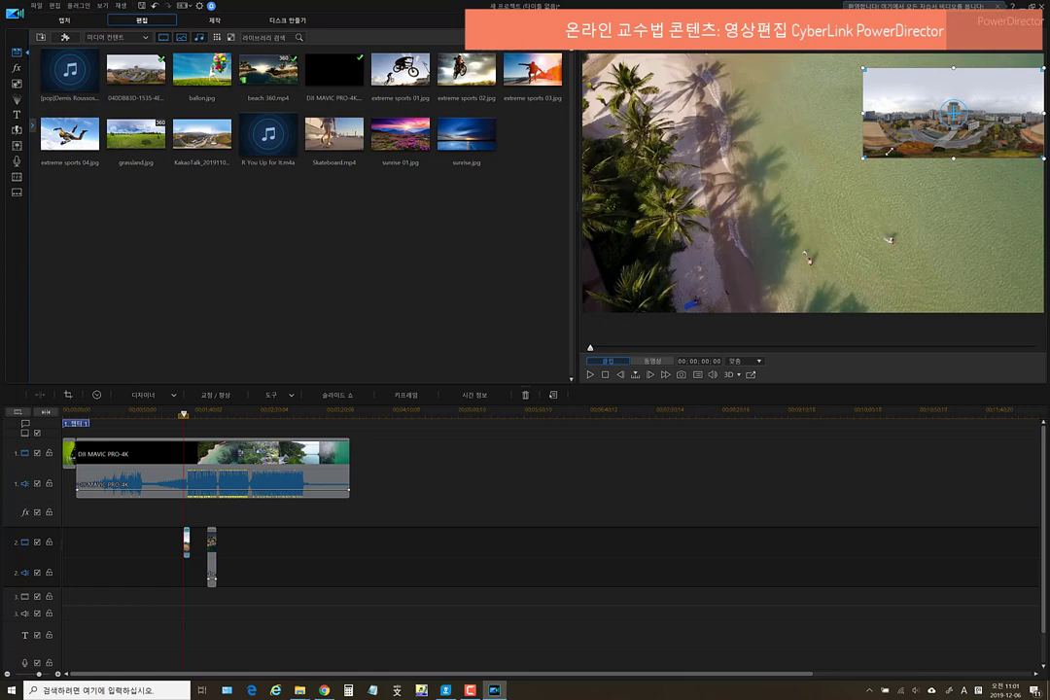
left_click_drag(888, 151, 906, 138)
left_click_drag(999, 119, 987, 119)
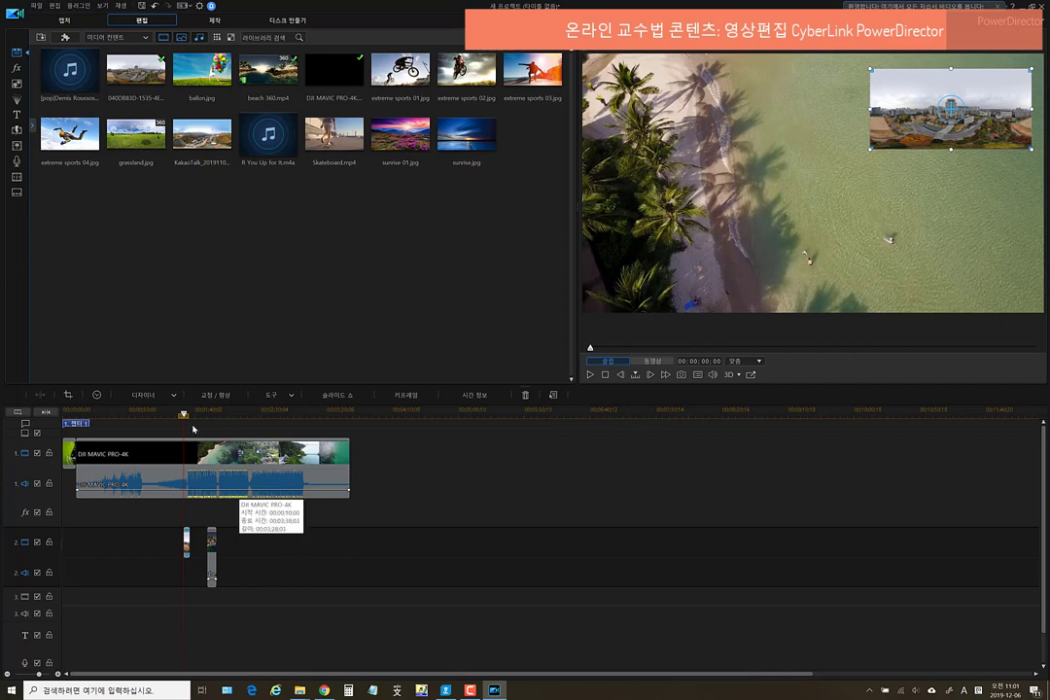
Move the playhead ahead of the panorama photo to 00:01:28:02 and play the timeline through its inset
left_click(171, 418)
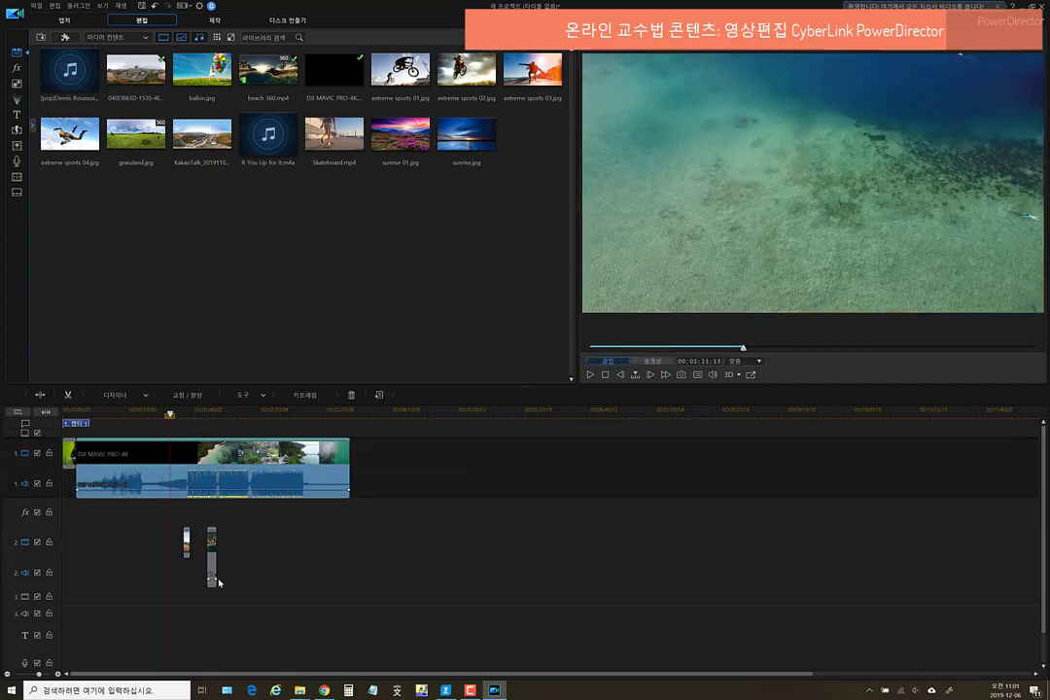
left_click(223, 482)
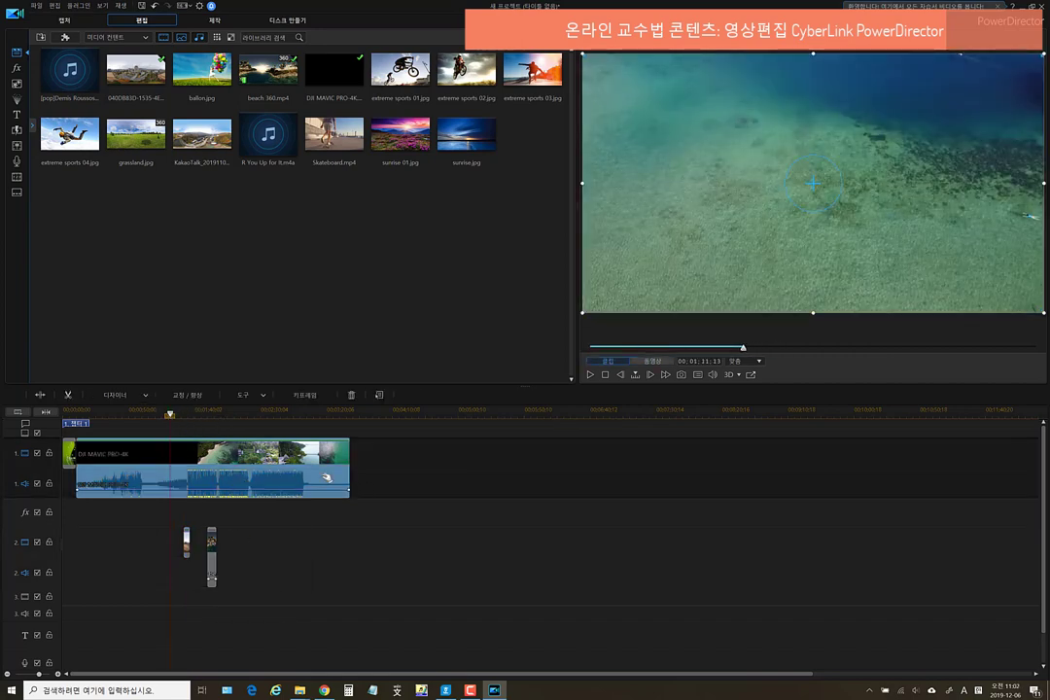
left_click(180, 418)
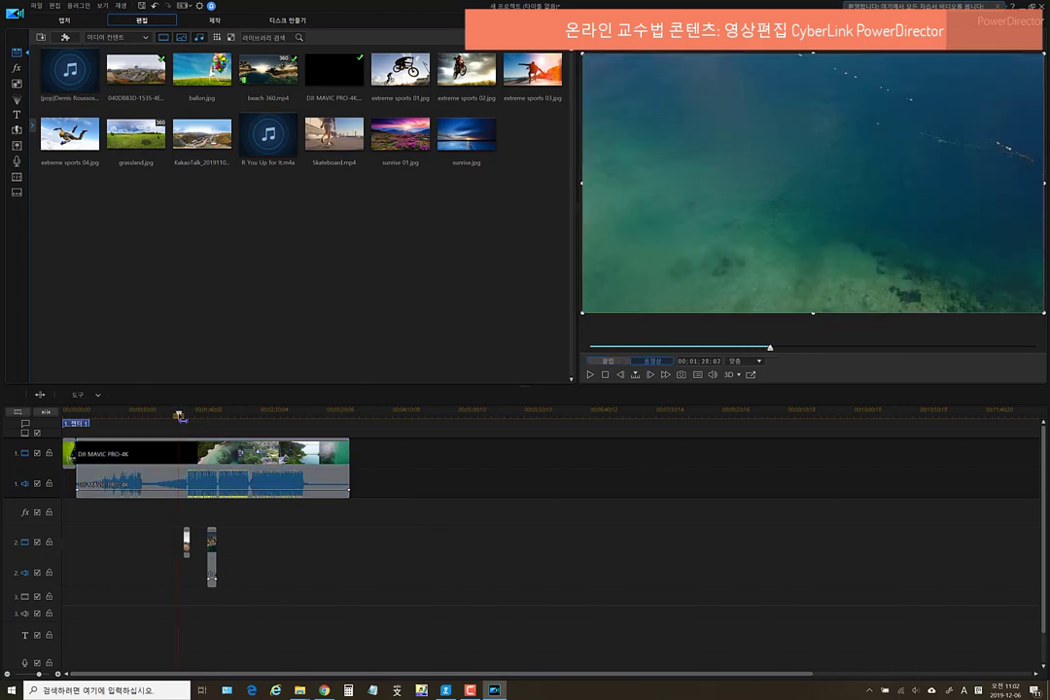
left_click(243, 481)
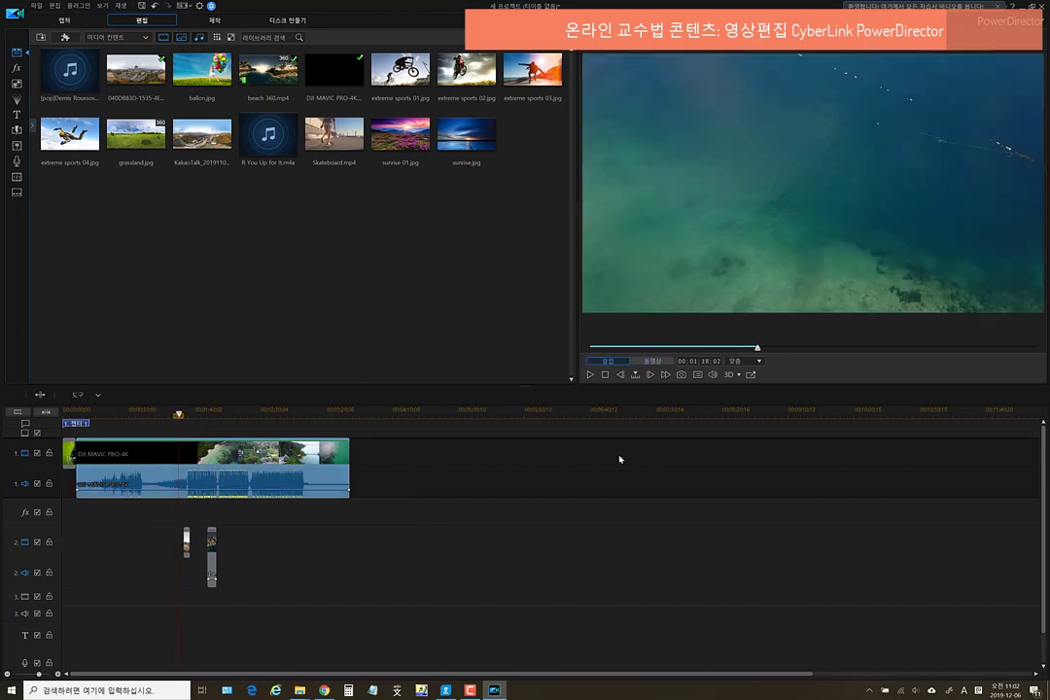
left_click(589, 375)
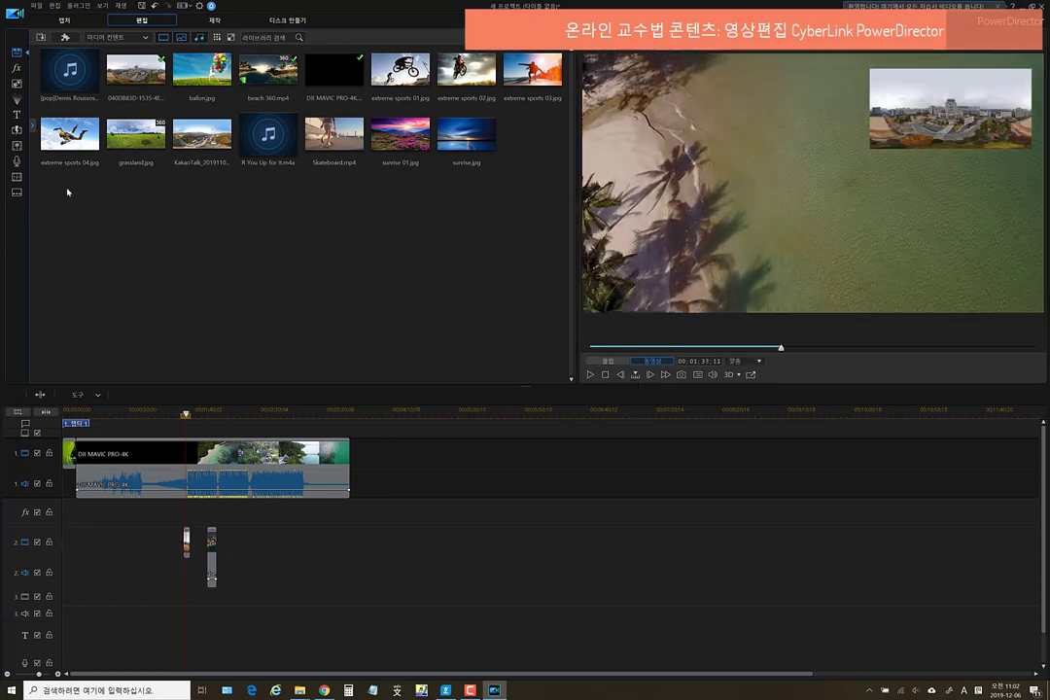
Add the 클로버_01 title template to video track 1 directly after the DJI MAVIC PRO-4K clip
left_click(17, 117)
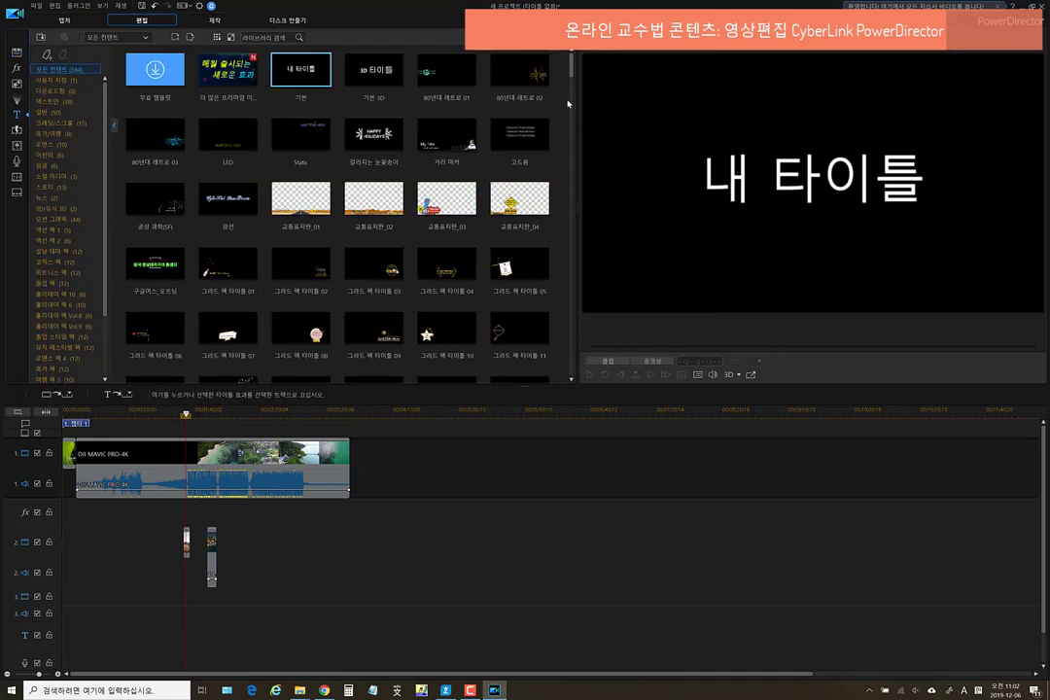
left_click_drag(574, 80, 572, 329)
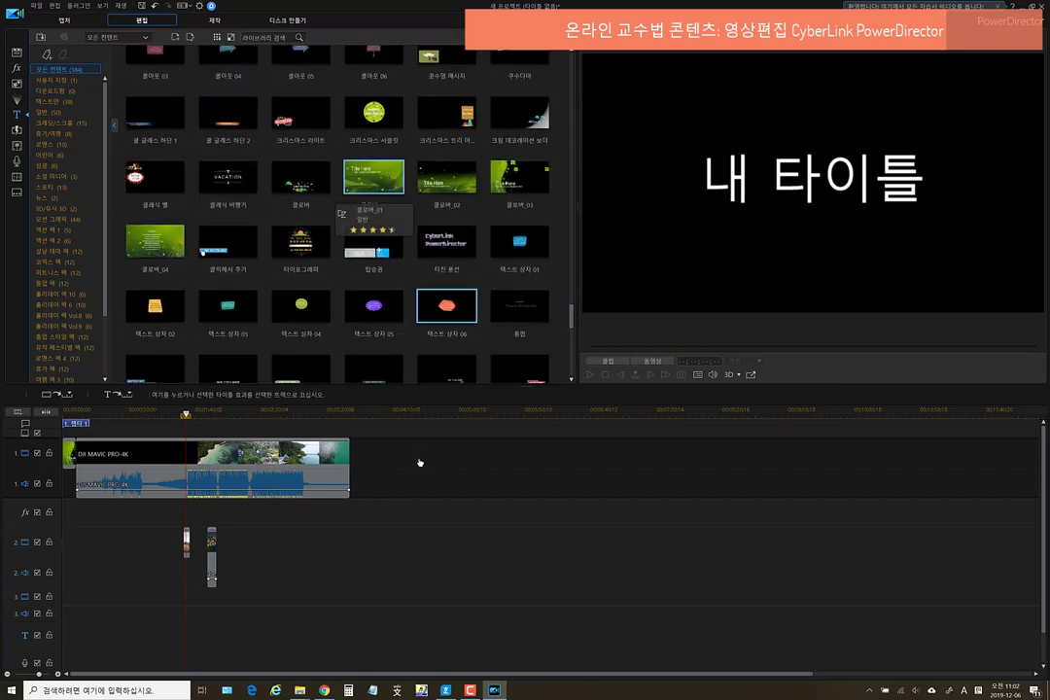
left_click_drag(351, 467, 352, 465)
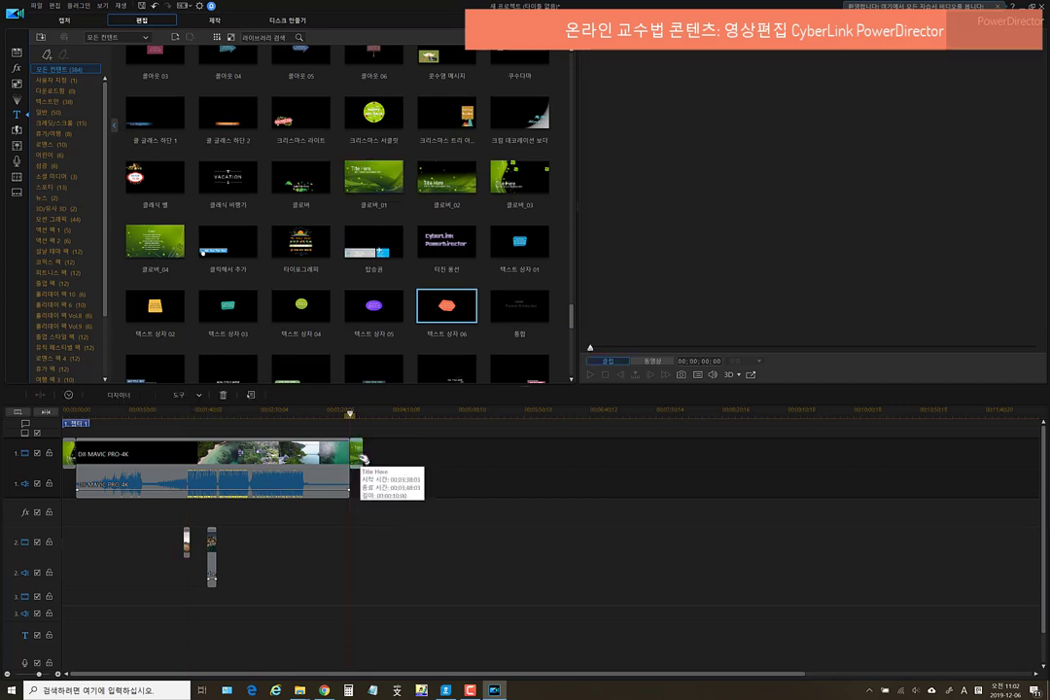
Open the clover title at the start of track 1 in the Title Designer and replace "Title Here" with 영상편집
left_click(70, 459)
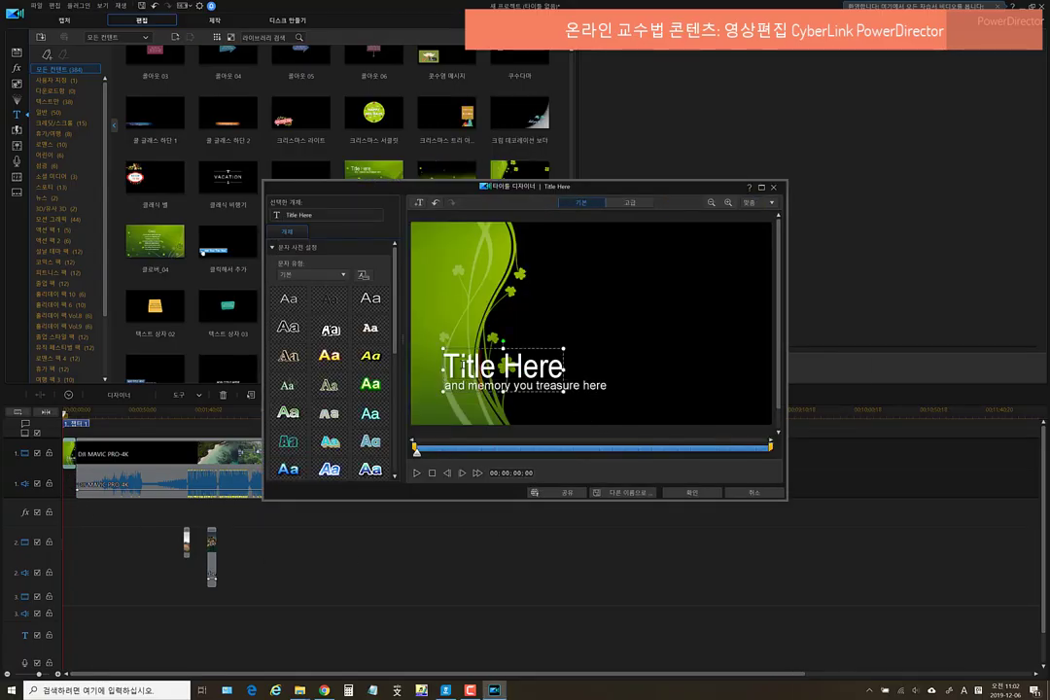
left_click_drag(445, 367, 562, 369)
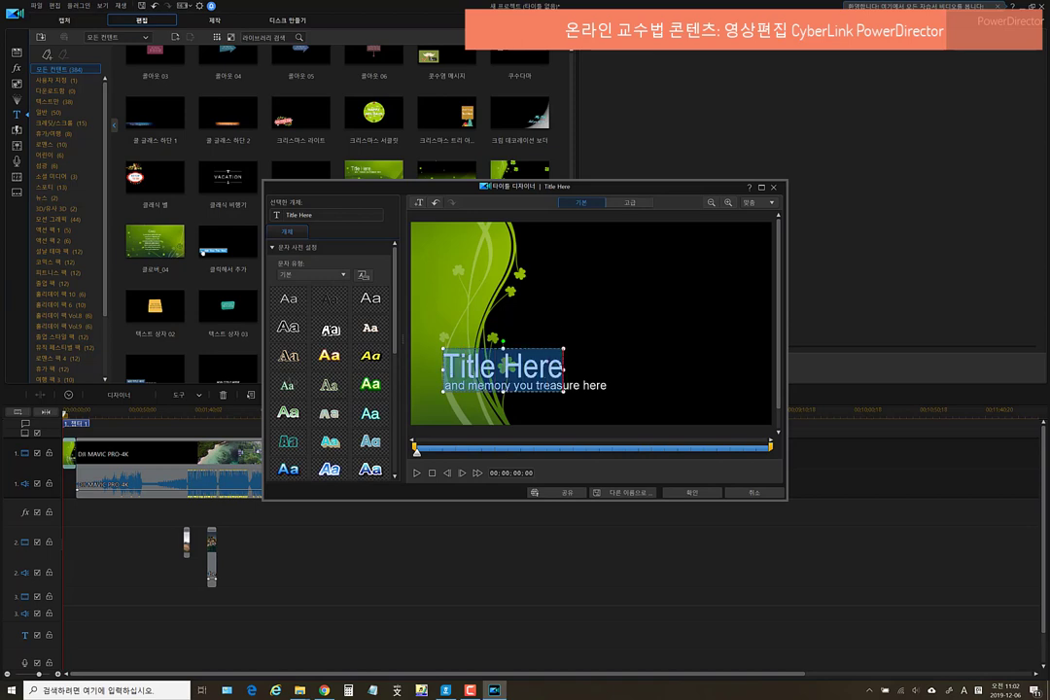
left_click(562, 371)
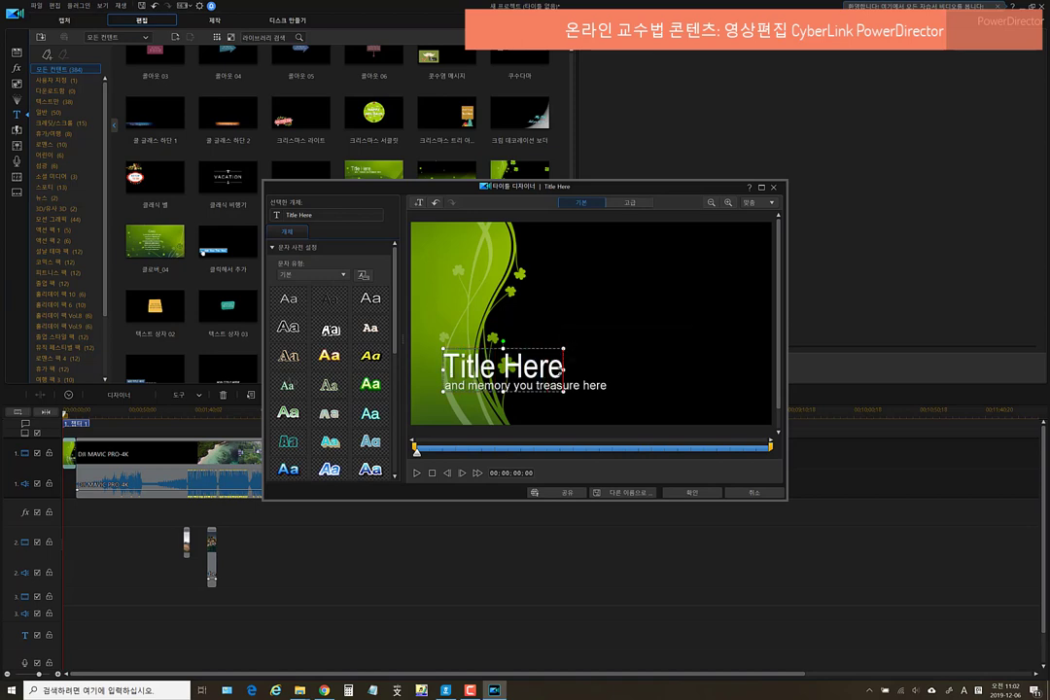
key("BackSpace")
key("BackSpace")
key("BackSpace")
key("BackSpace")
key("BackSpace")
key("BackSpace")
key("BackSpace")
key("BackSpace")
key("BackSpace")
key("BackSpace")
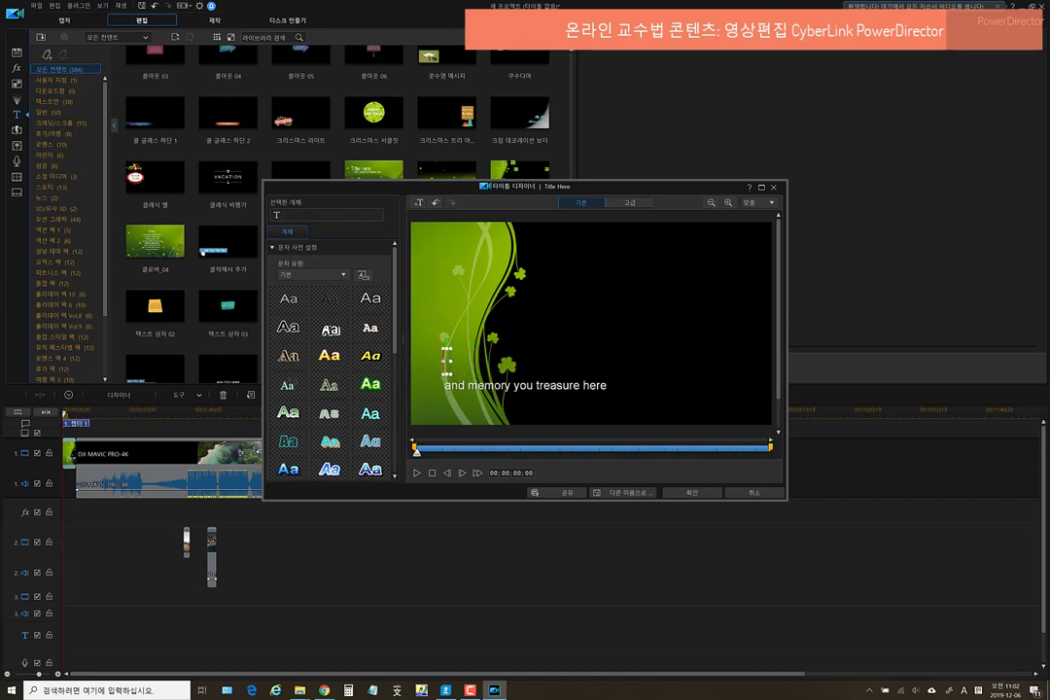
type("dud")
key("BackSpace")
key("BackSpace")
key("BackSpace")
type("영상편")
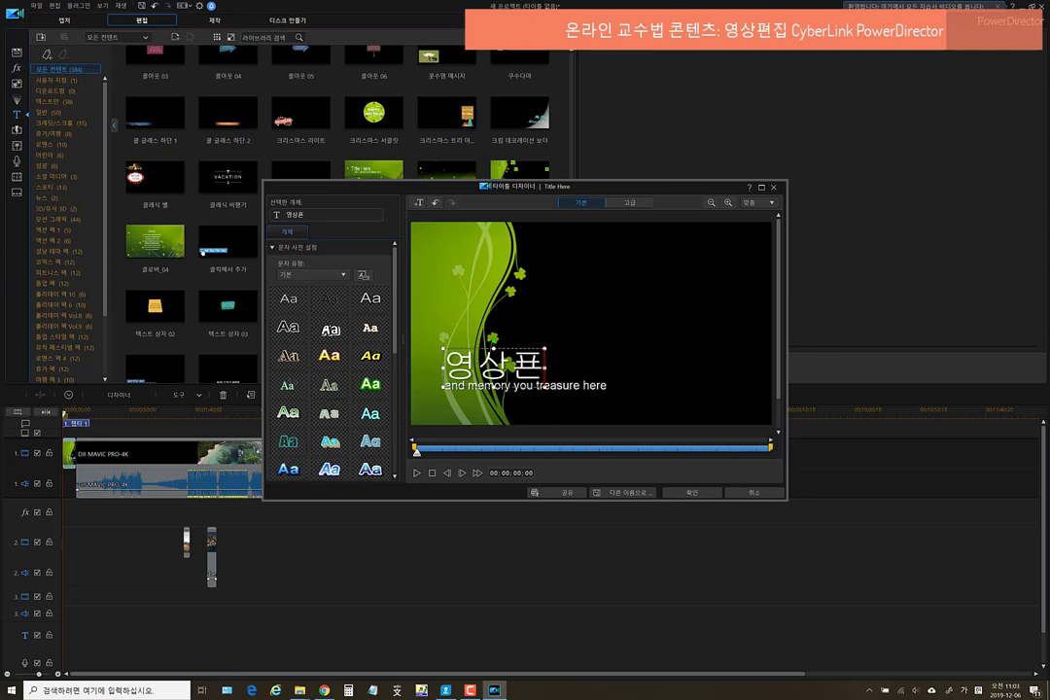
key("BackSpace")
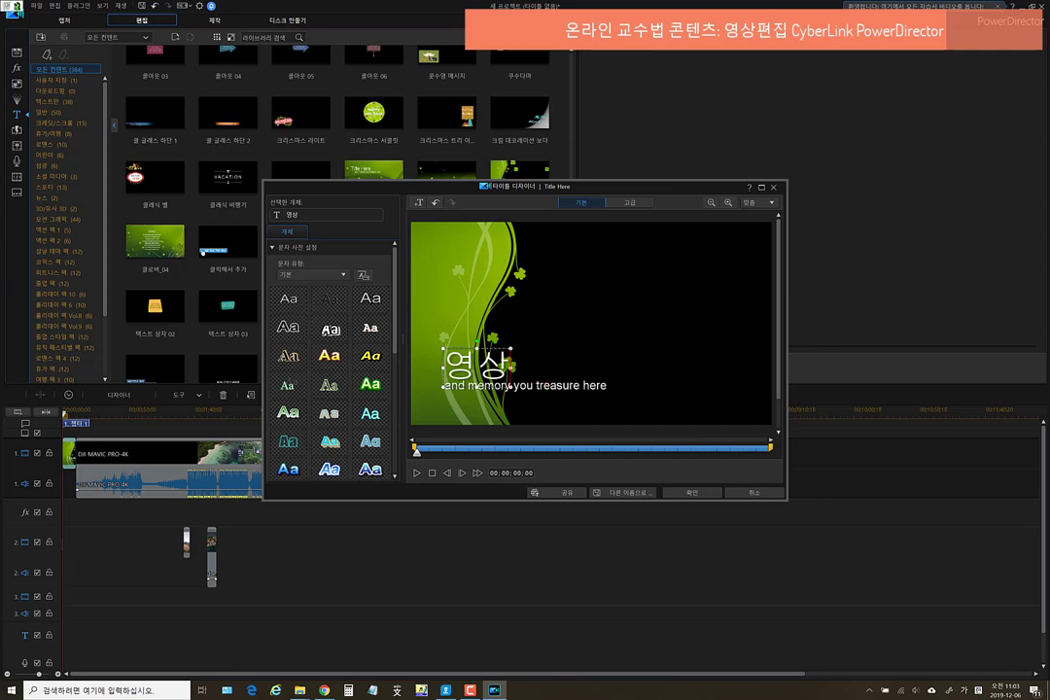
type("편집")
Replace the subtitle "and memory you treasure here" with 한국외국어대학교
left_click(525, 385)
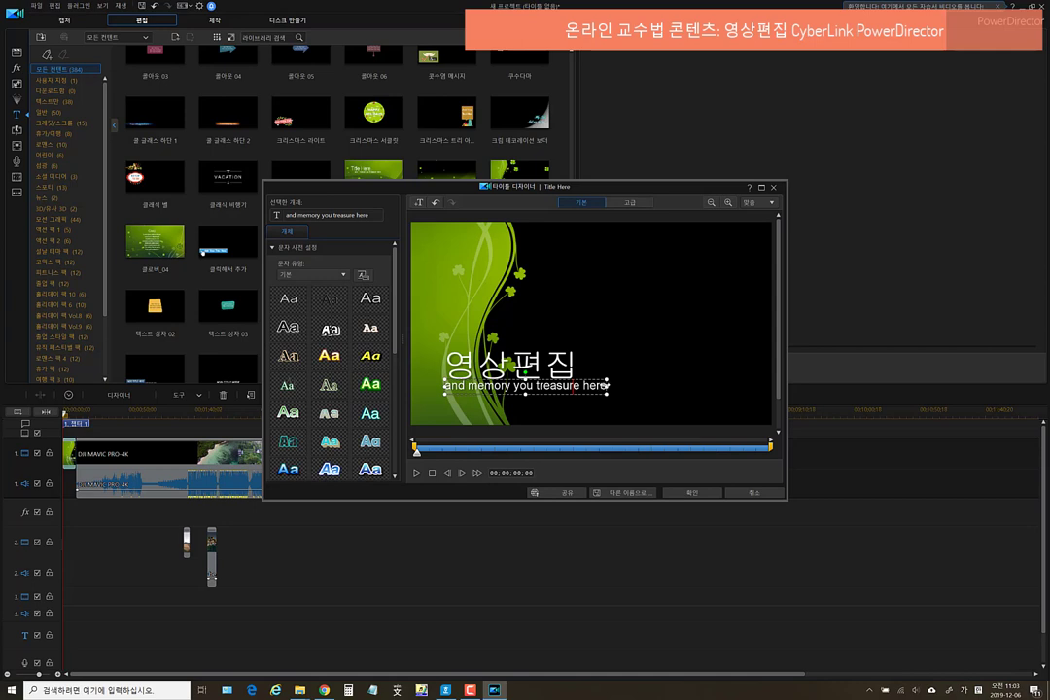
left_click_drag(606, 386, 441, 389)
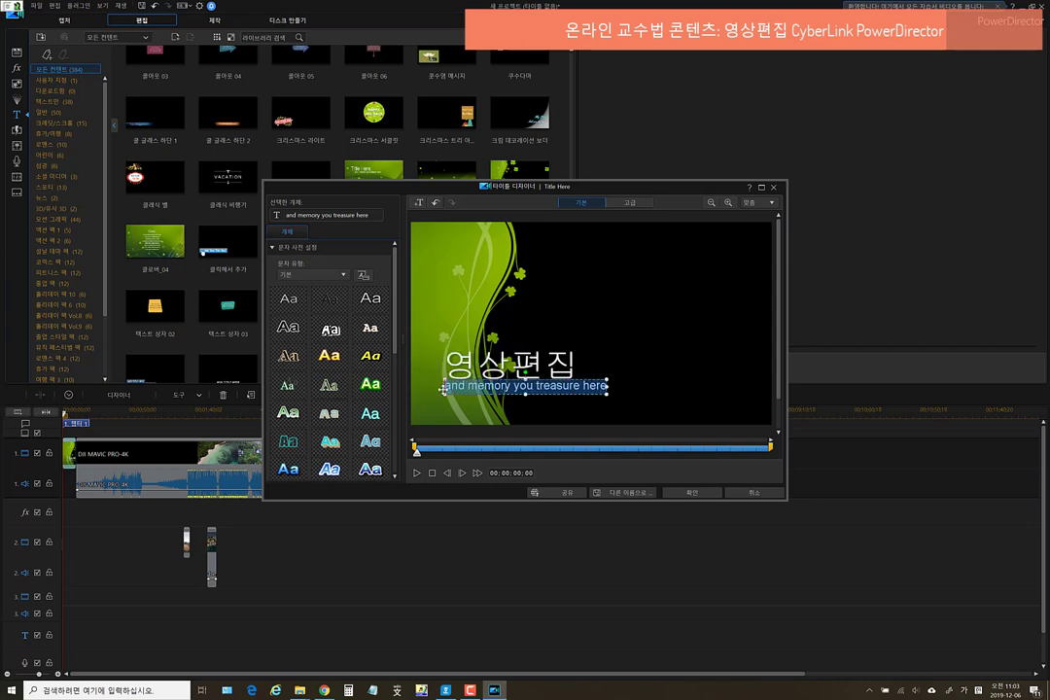
type("한")
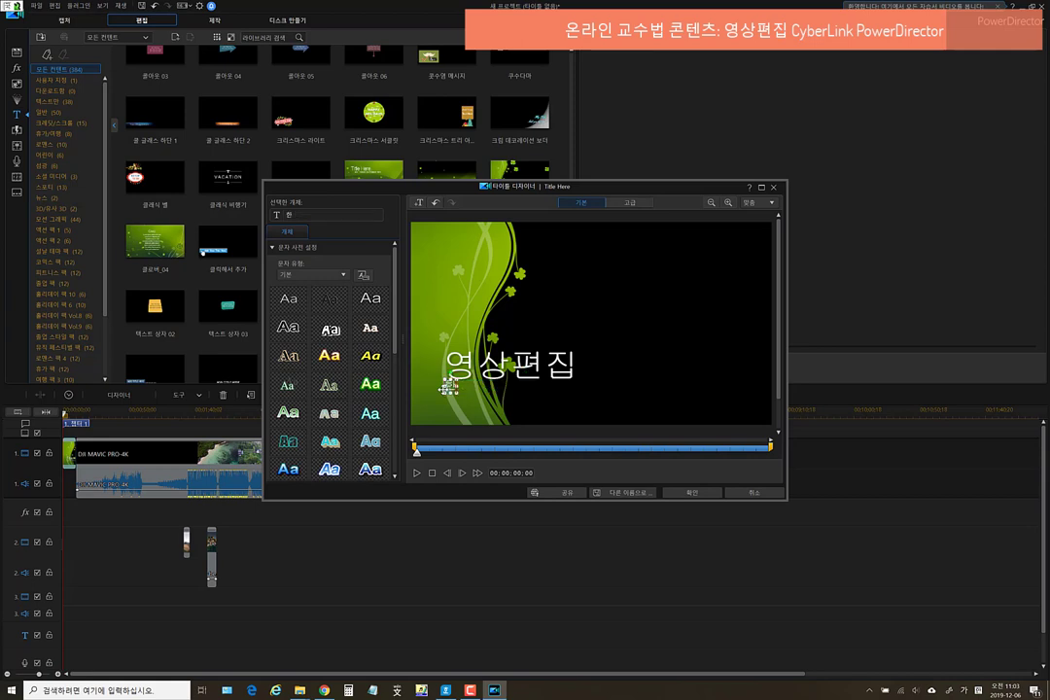
type("국외국어대학")
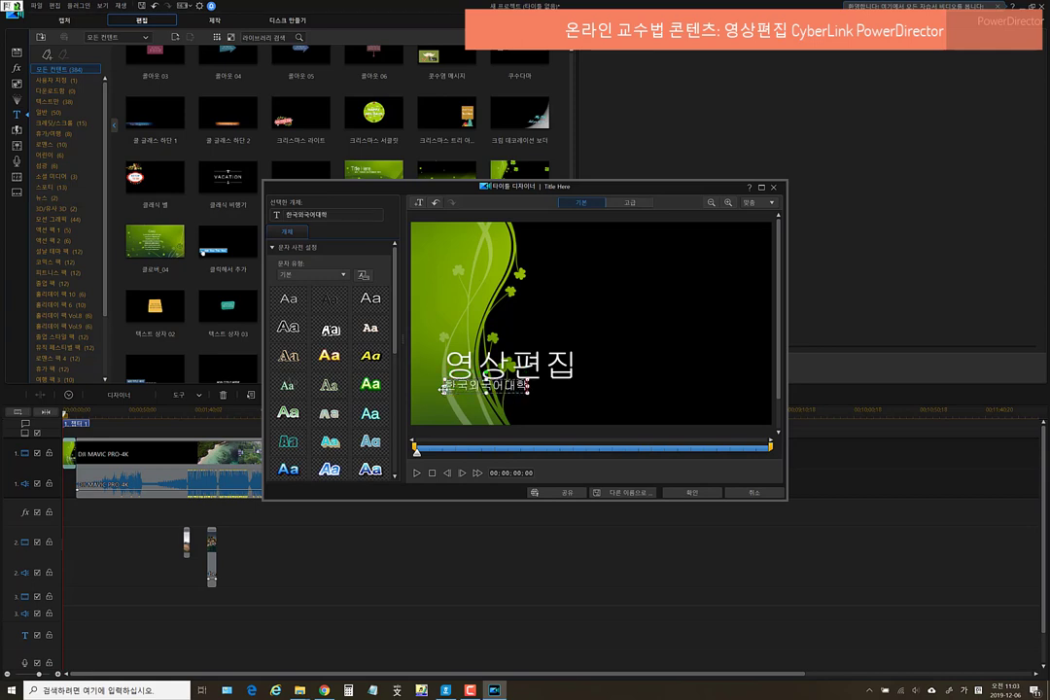
type("교")
left_click(554, 403)
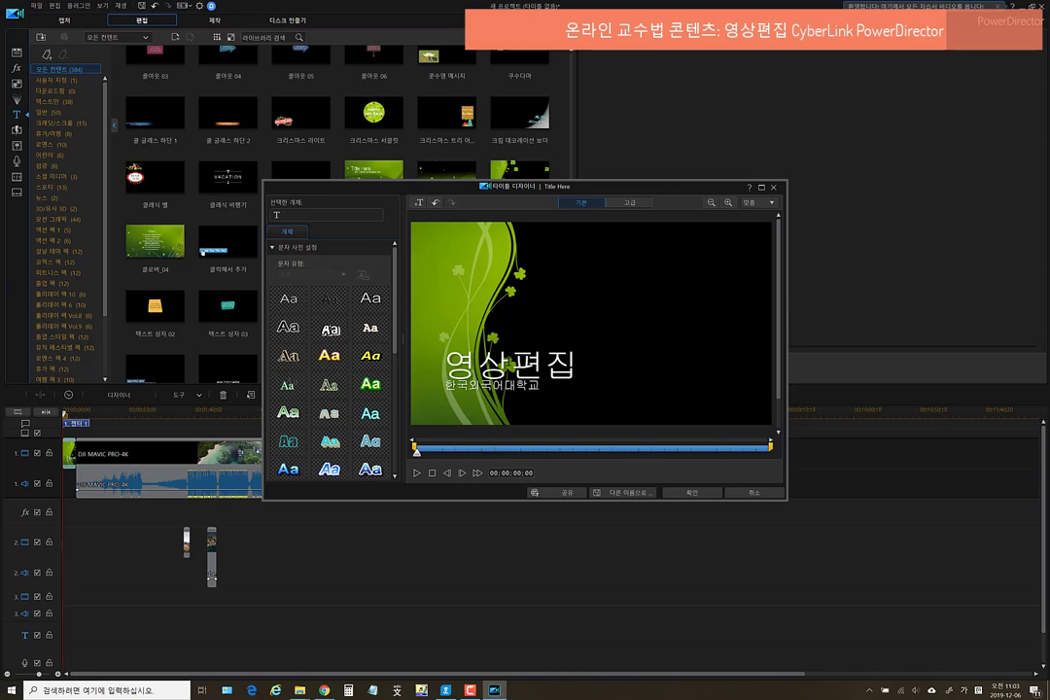
Apply the yellow character preset with the red outline to the 영상편집 title text
left_click(510, 378)
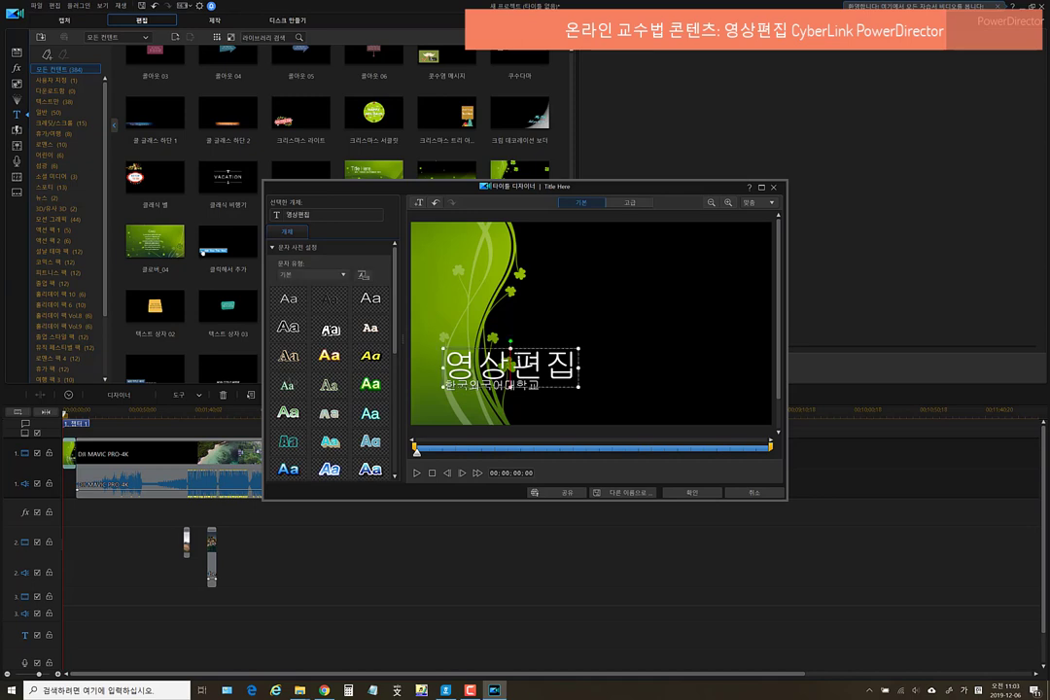
left_click(329, 356)
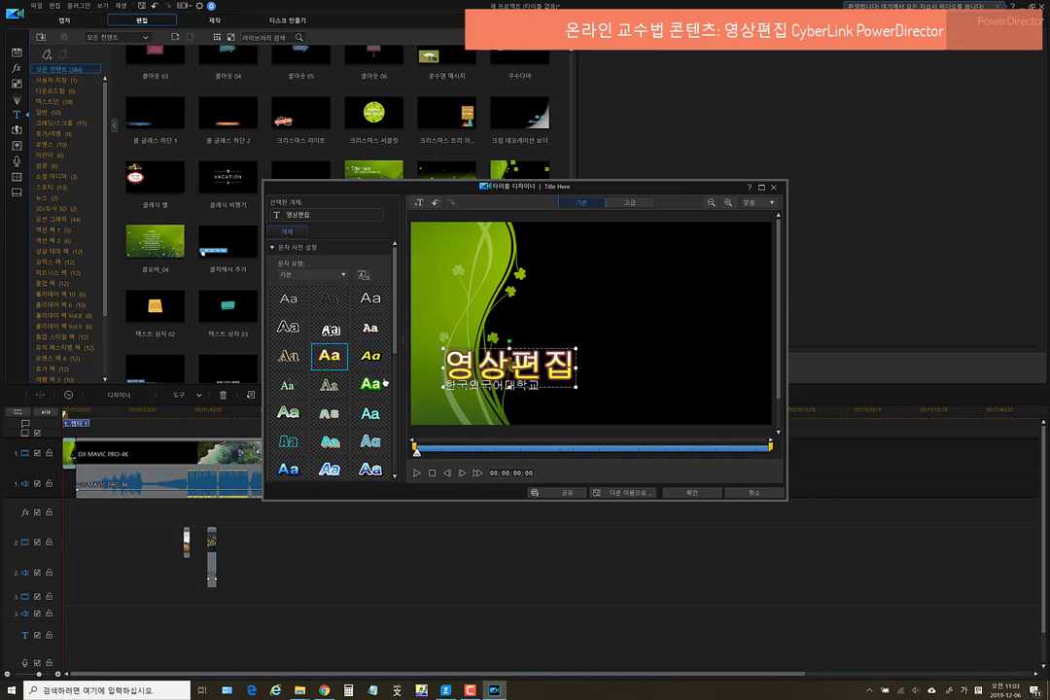
left_click(343, 275)
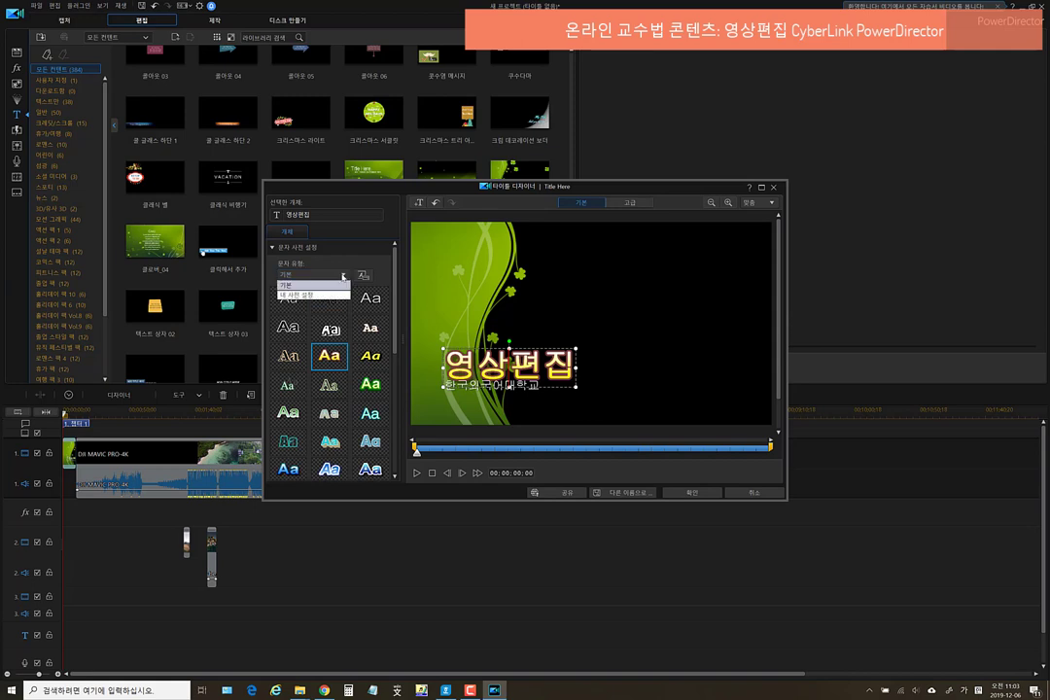
left_click(342, 275)
Apply the light character preset with the purple outline to the 한국외국어대학교 subtitle and move it slightly down, clear of the main title
scroll(331, 360, "down", 3)
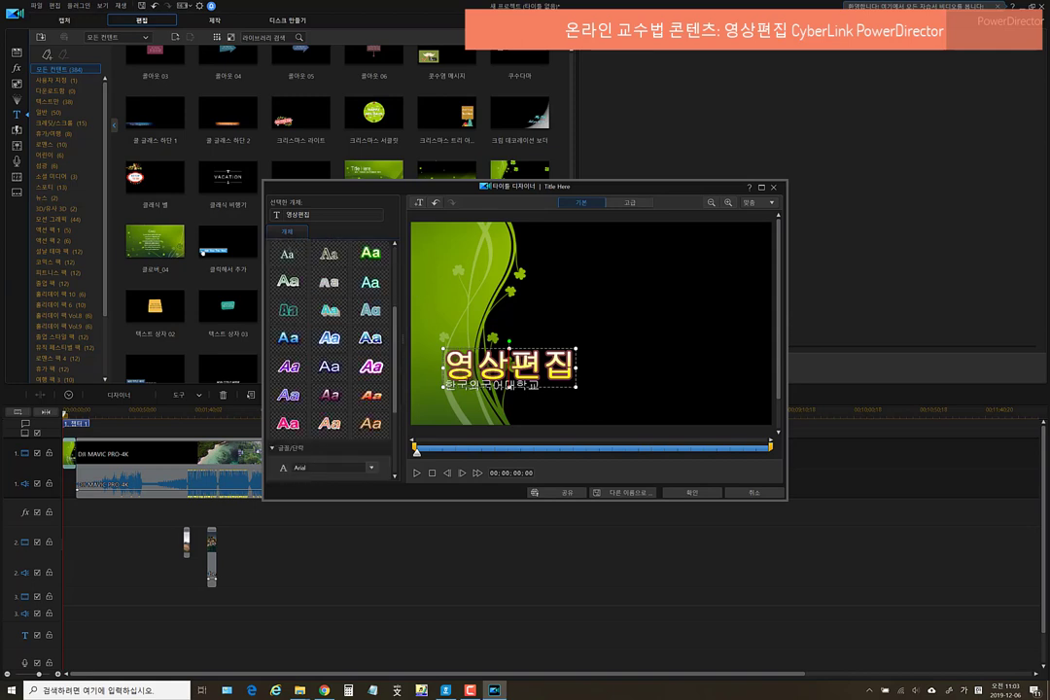
left_click(491, 386)
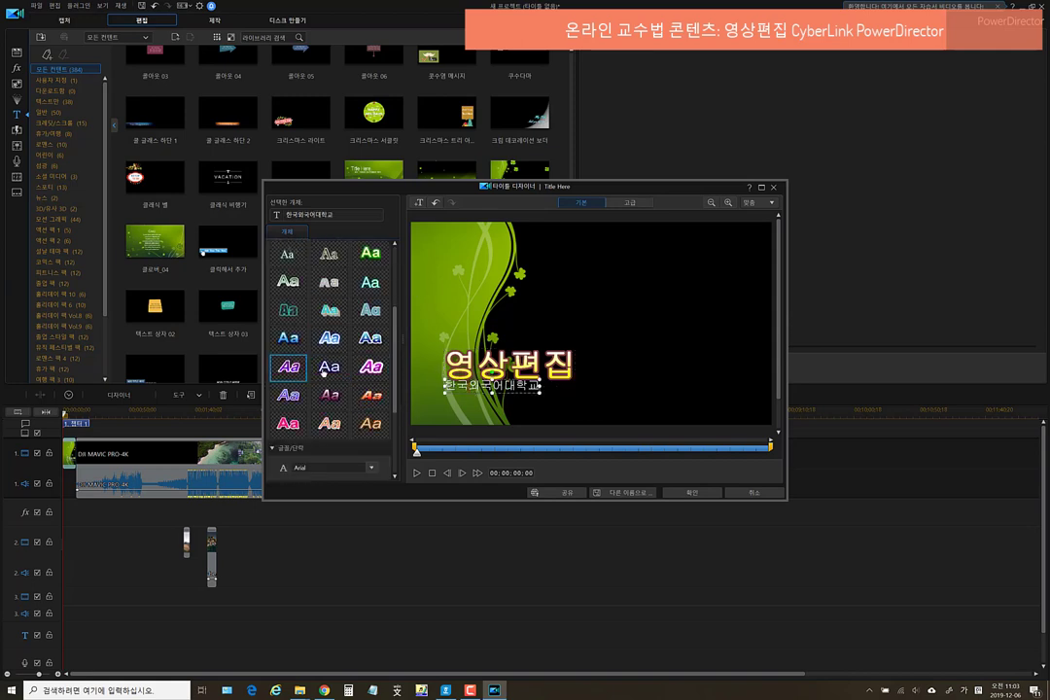
double_click(496, 387)
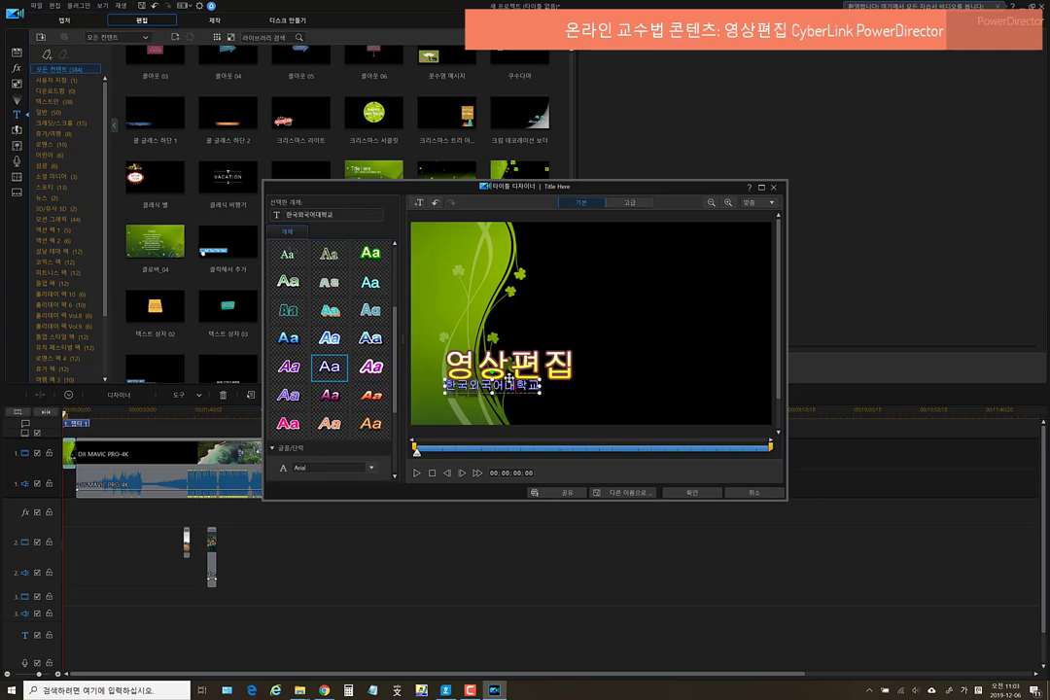
double_click(508, 383)
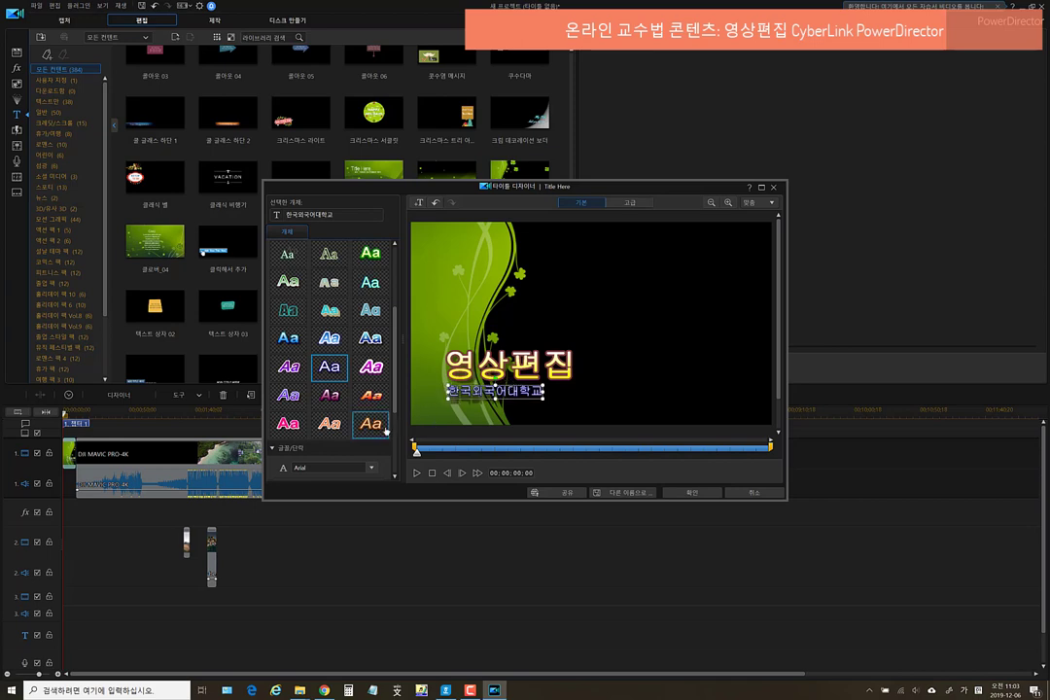
Set the font of the 영상편집 title text to 중앙태고딕
left_click(496, 365)
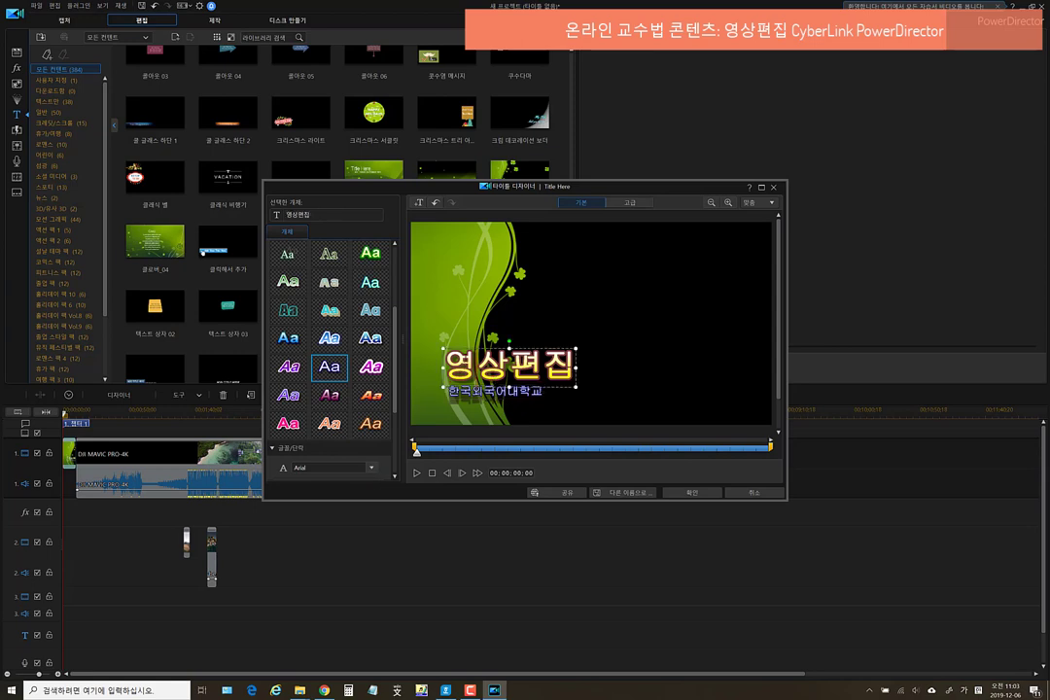
left_click_drag(445, 364, 576, 364)
left_click(369, 469)
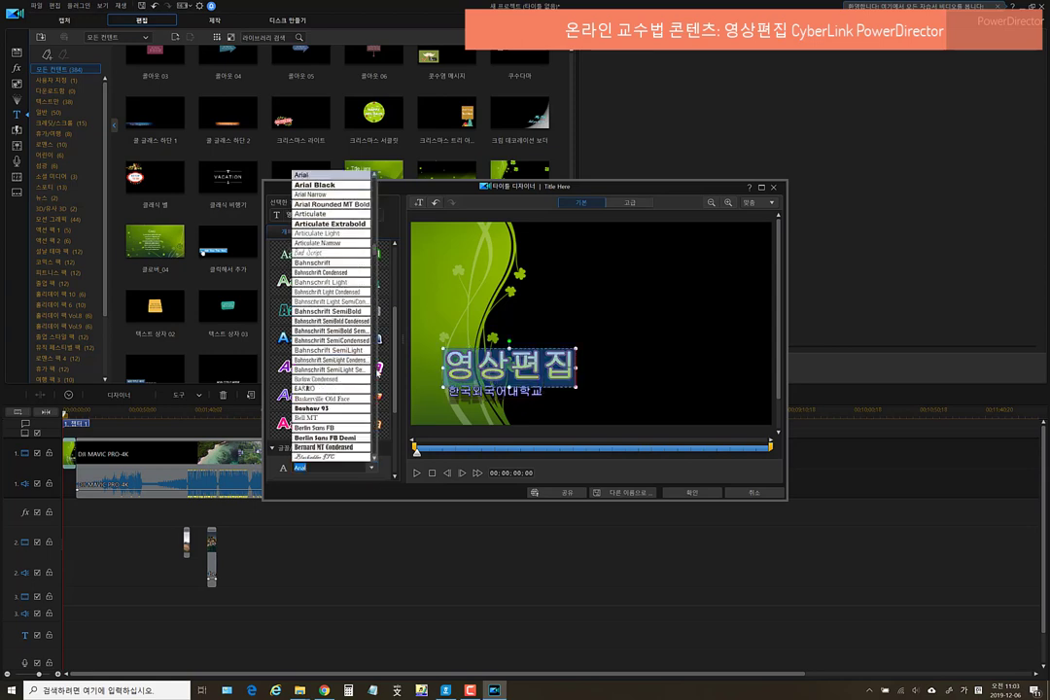
scroll(379, 183, "up", 5)
scroll(379, 182, "up", 10)
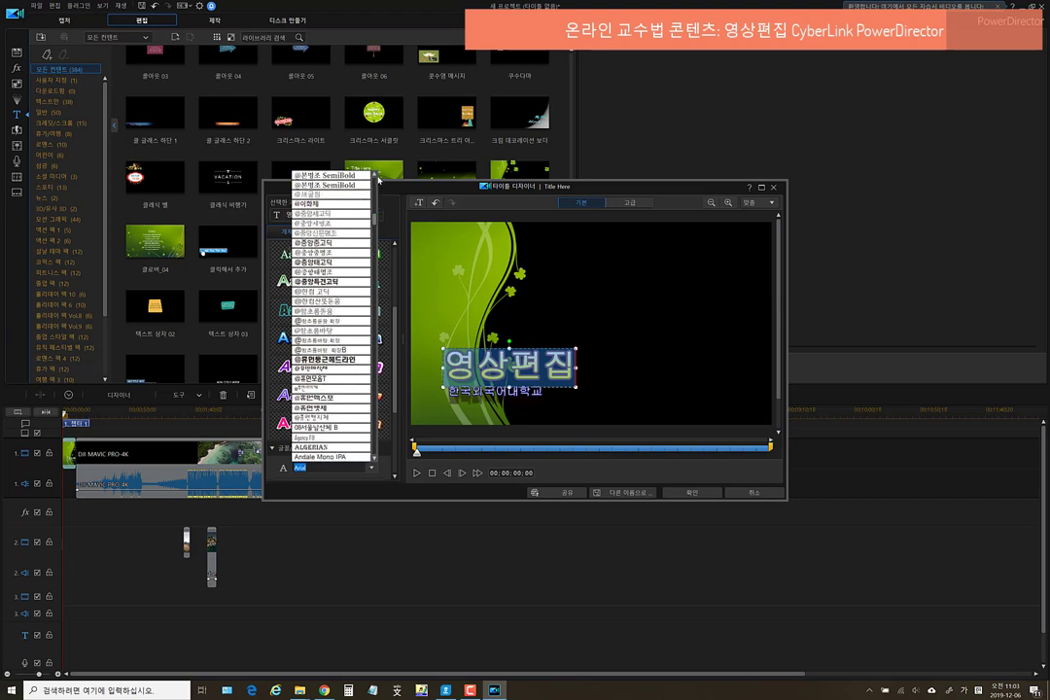
scroll(376, 185, "up", 1)
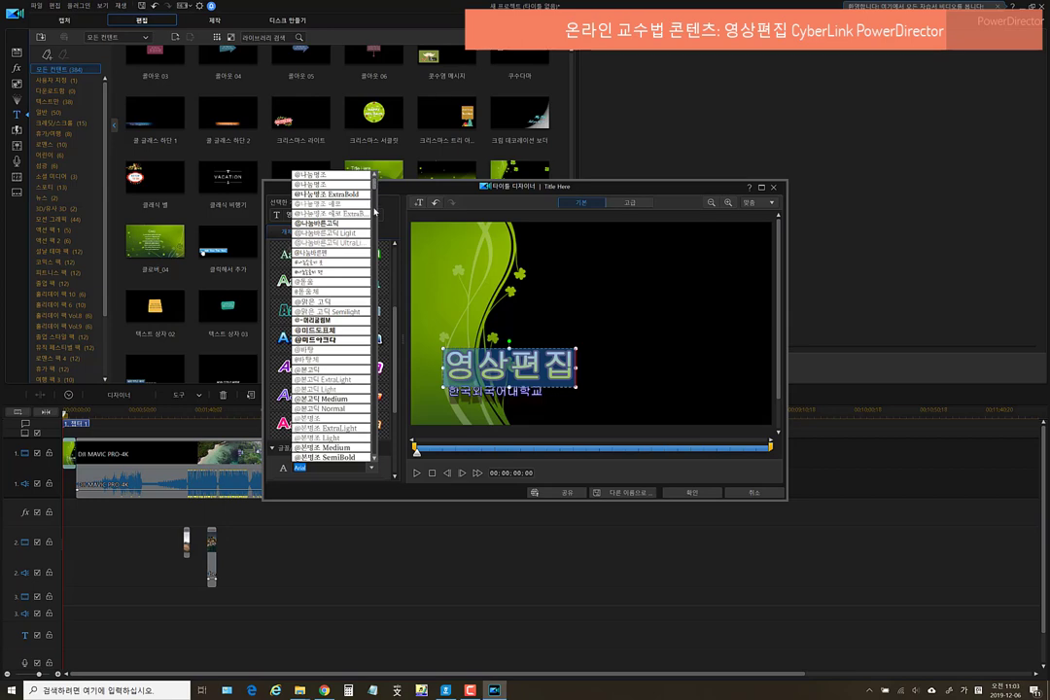
scroll(375, 187, "up", 1)
scroll(375, 210, "up", 10)
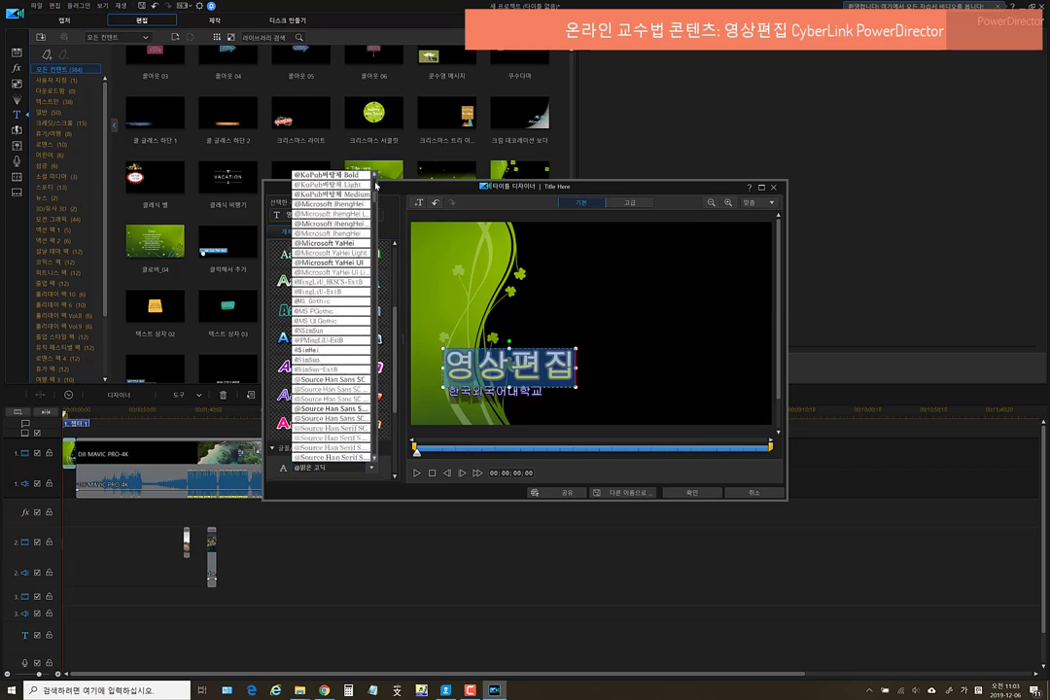
scroll(375, 204, "down", 10)
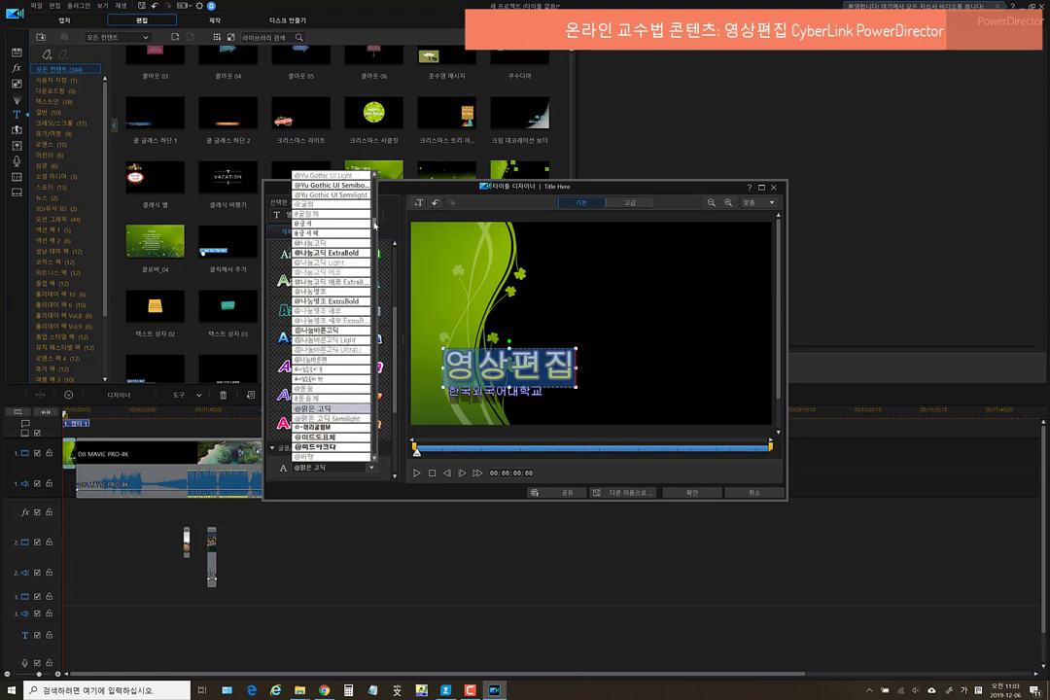
scroll(375, 224, "down", 10)
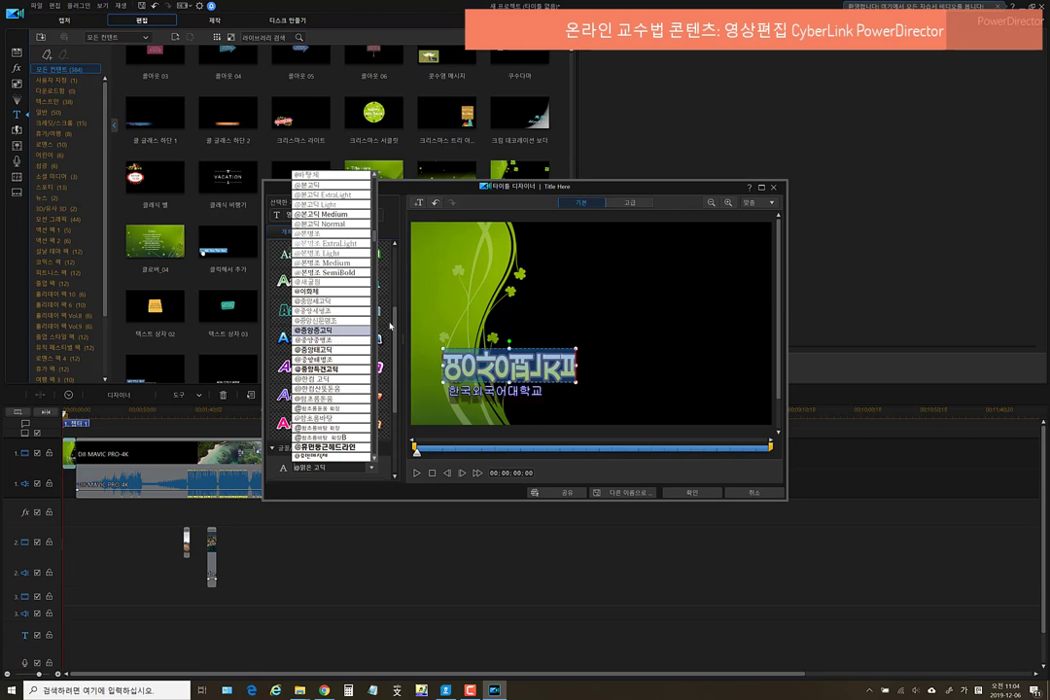
left_click_drag(375, 234, 374, 444)
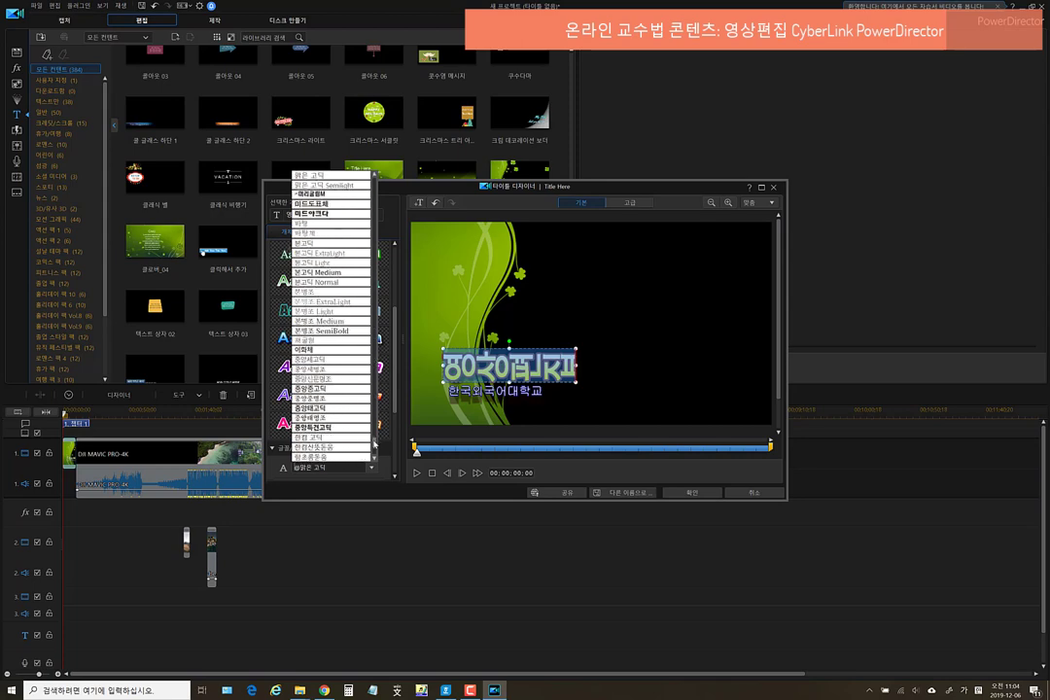
left_click(328, 410)
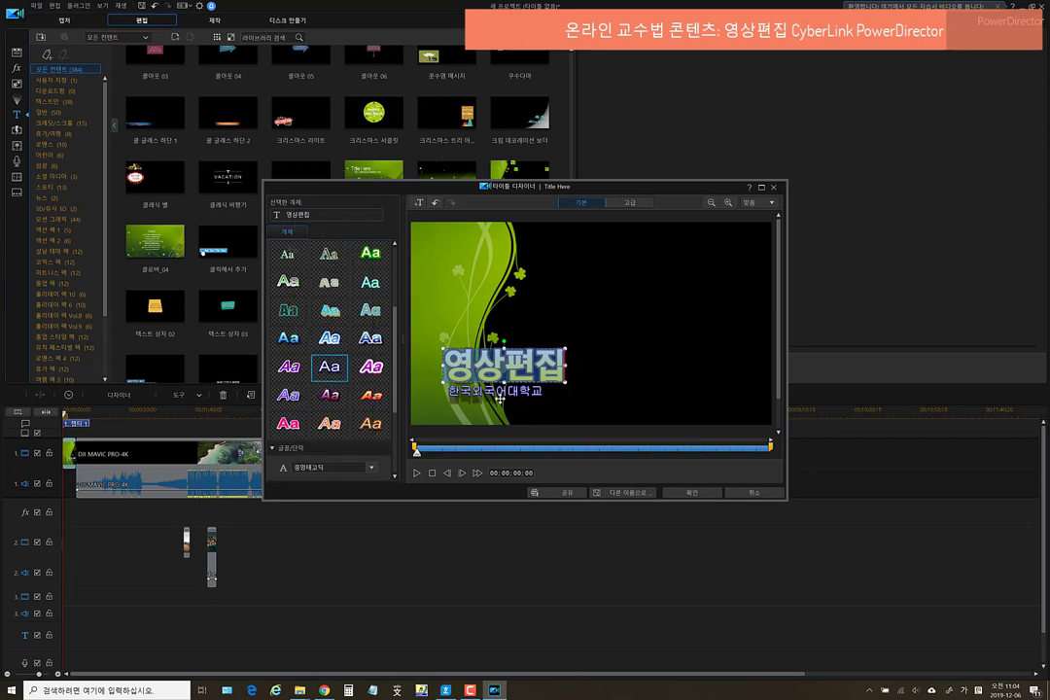
Set the font of the 한국외국어대학교 subtitle to 중앙중고딕
left_click(329, 367)
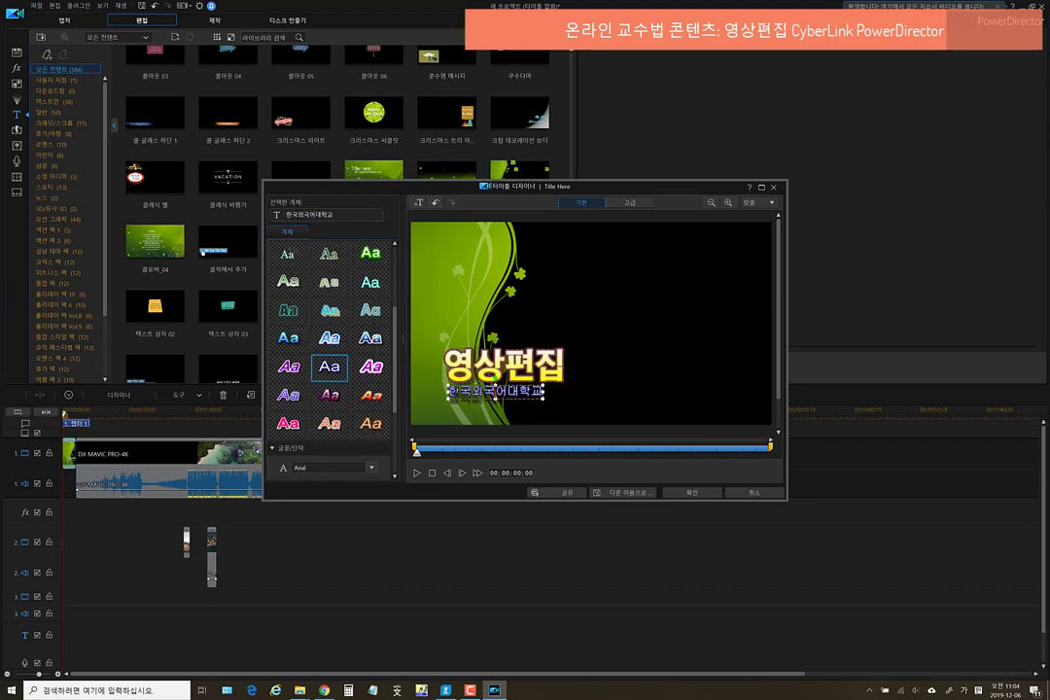
key("ctrl+a")
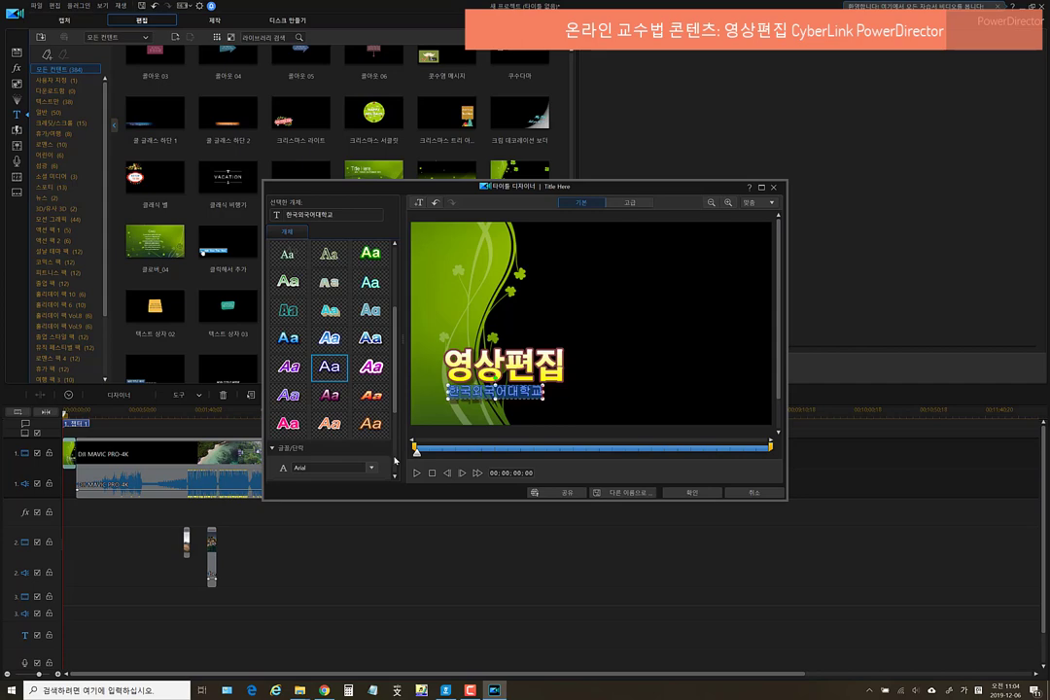
left_click(370, 468)
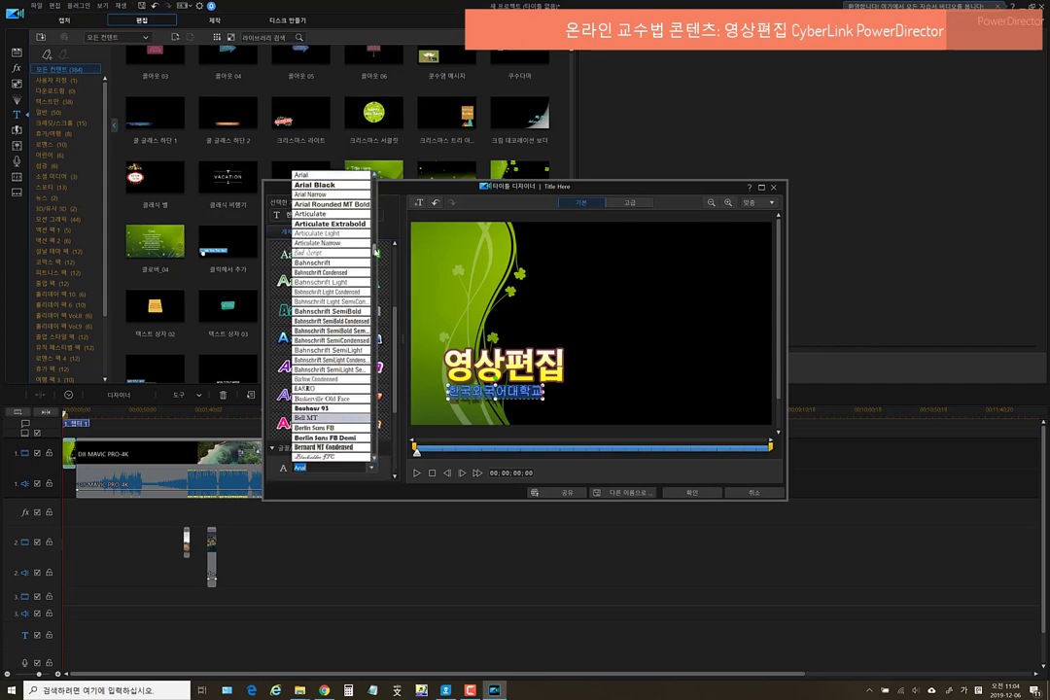
left_click_drag(375, 251, 377, 465)
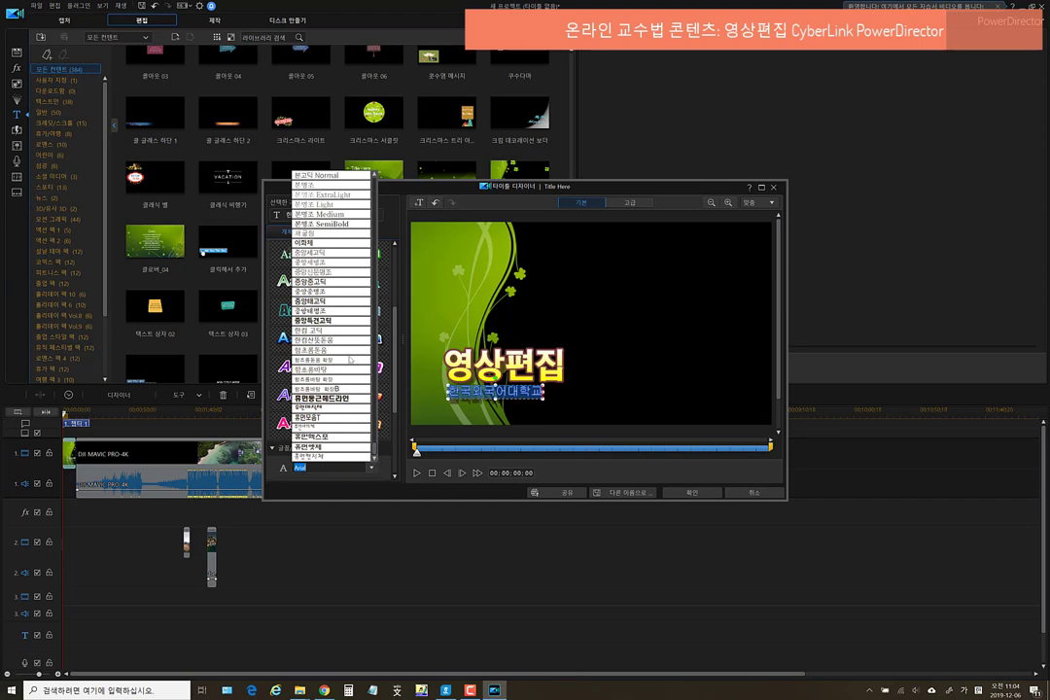
left_click(326, 282)
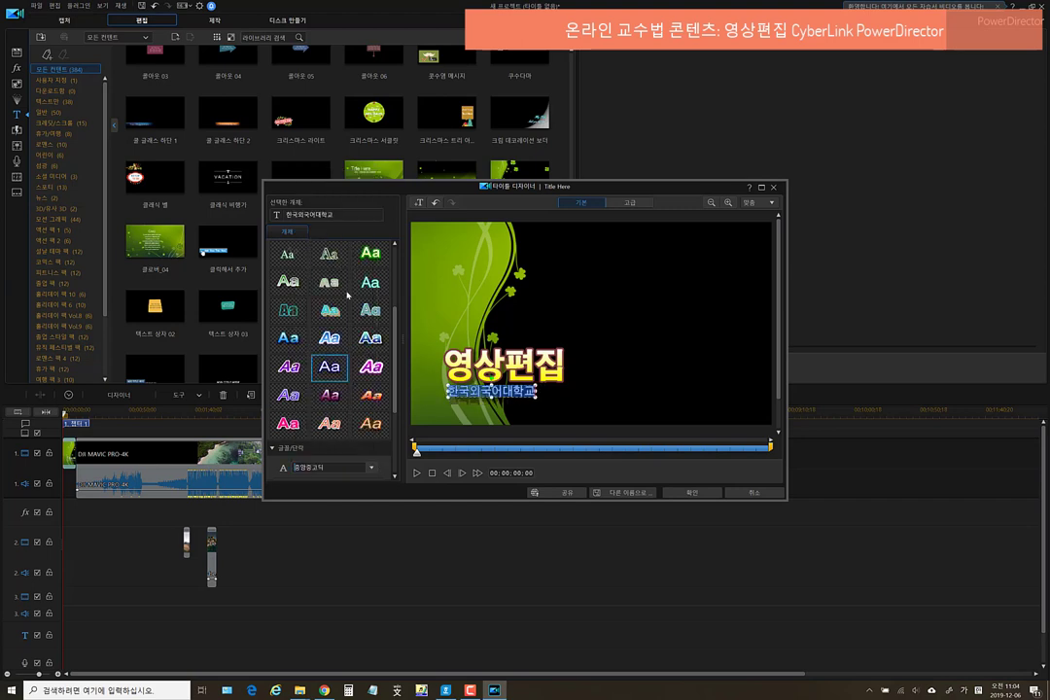
Scale the 영상편집 title down slightly, keeping it a little wider than the 한국외국어대학교 subtitle, and deselect it
left_click(603, 399)
left_click(445, 352)
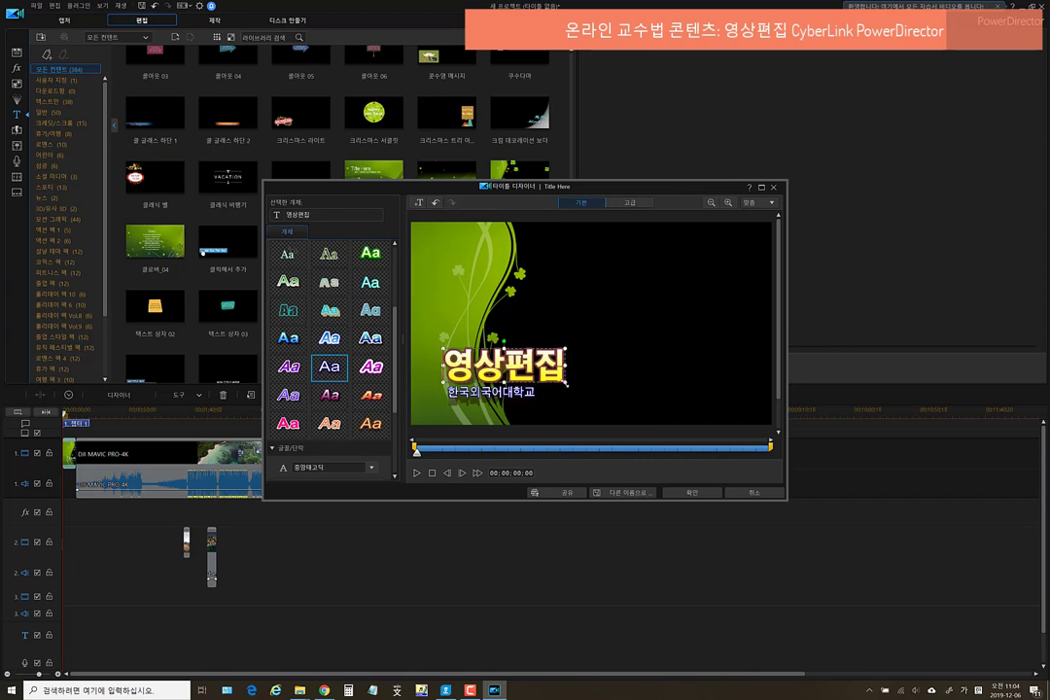
left_click_drag(567, 381, 557, 381)
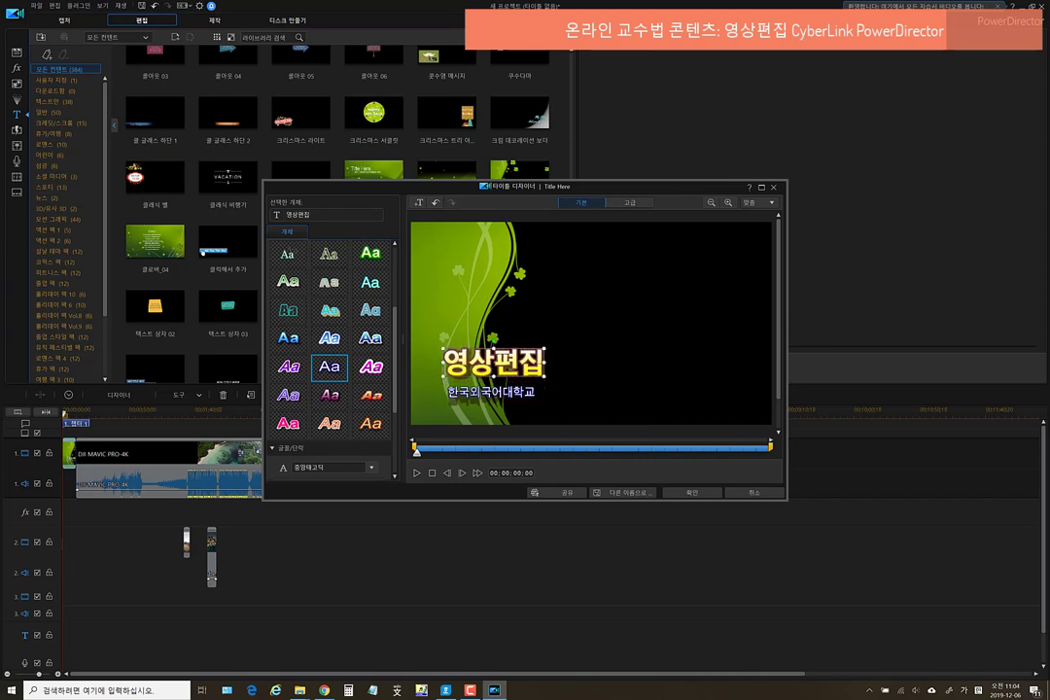
left_click(491, 392)
left_click(542, 379)
left_click_drag(544, 379, 554, 384)
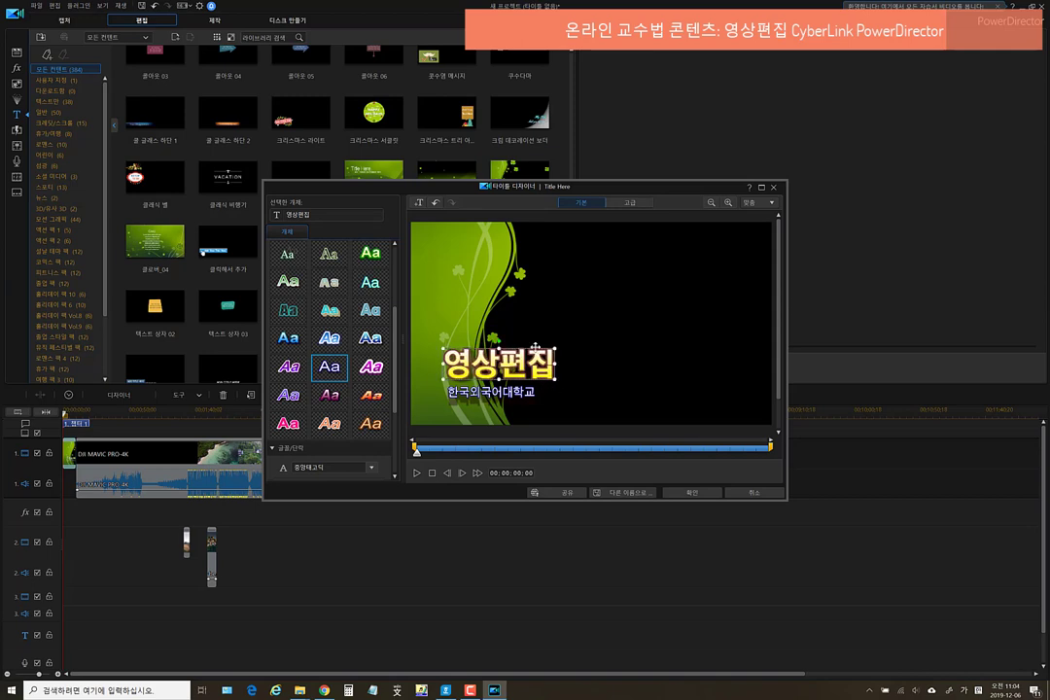
left_click(632, 382)
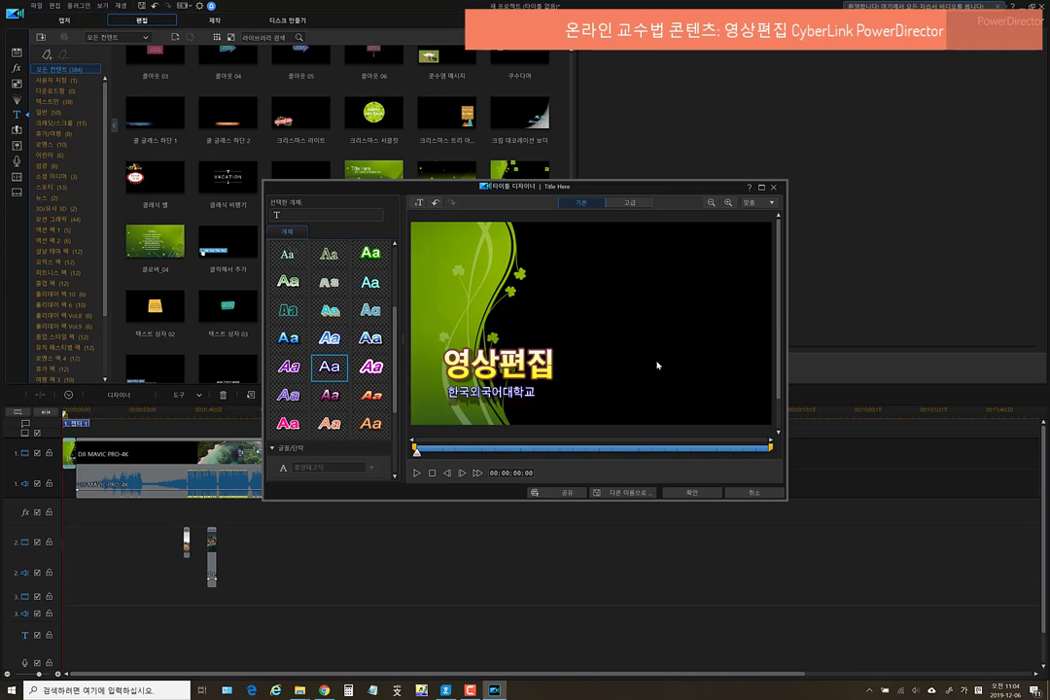
Save the opening title as a custom template named 오프닝_외대 and apply the edits to the timeline clip
left_click(633, 493)
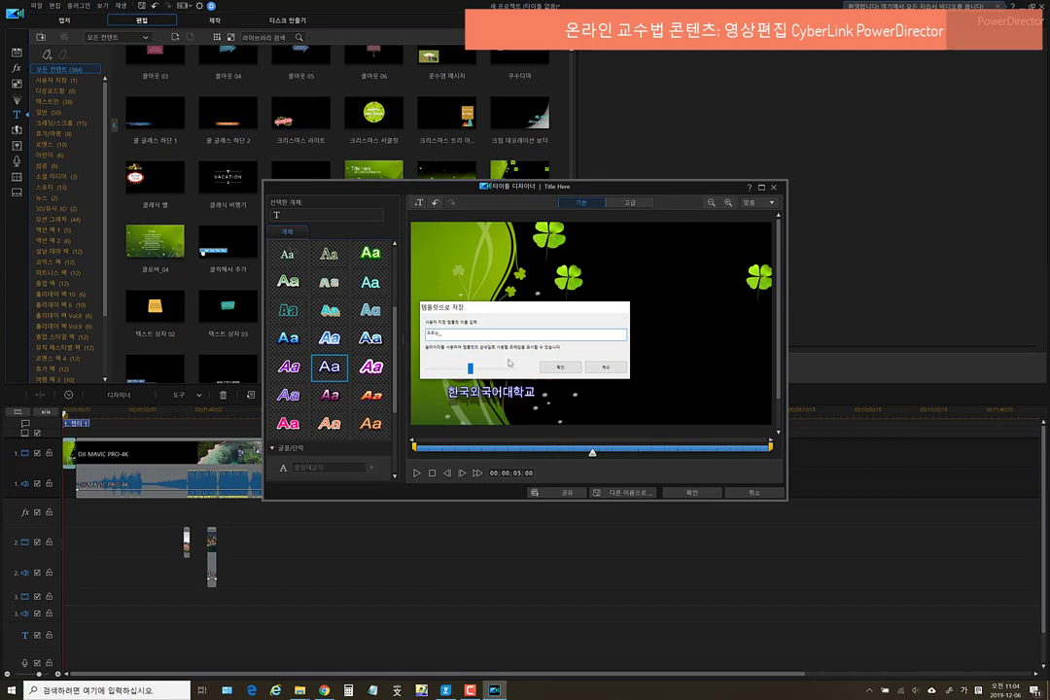
type("조리y_요")
left_click(560, 367)
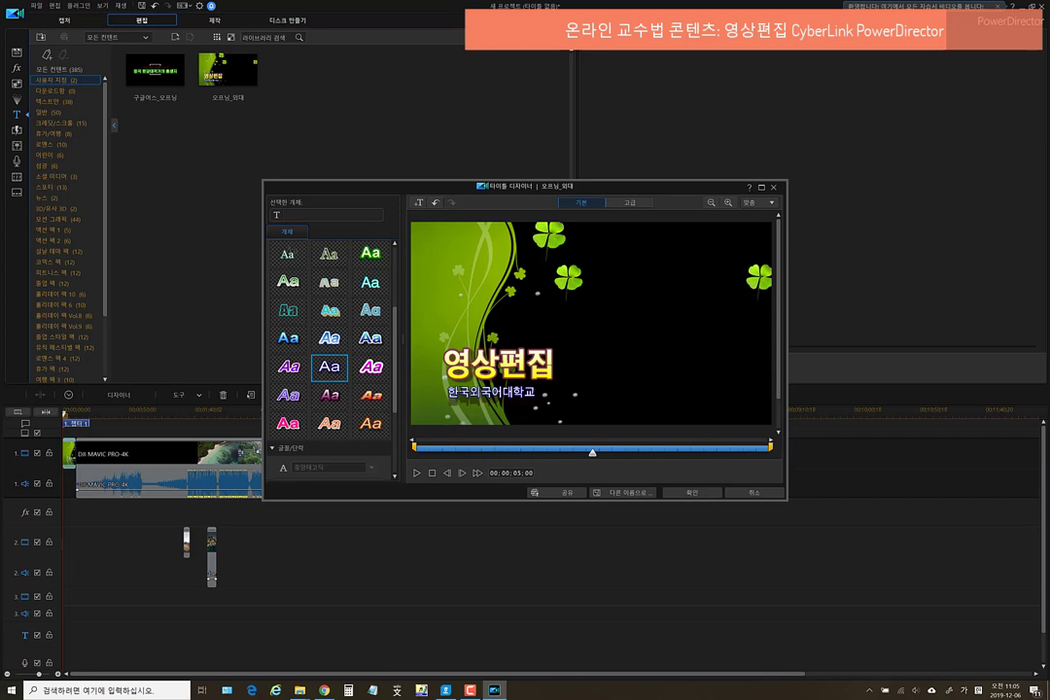
left_click(690, 492)
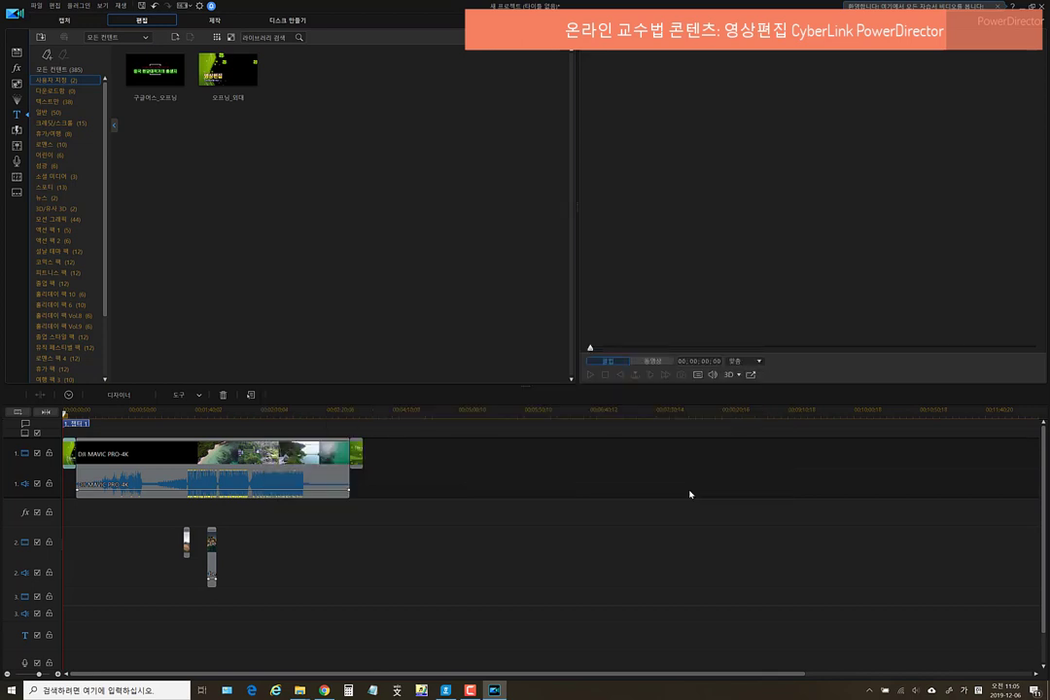
Open the clover title at the end of track 1 in the Title Designer and replace "Title Here" with 영상편집
left_click(357, 457)
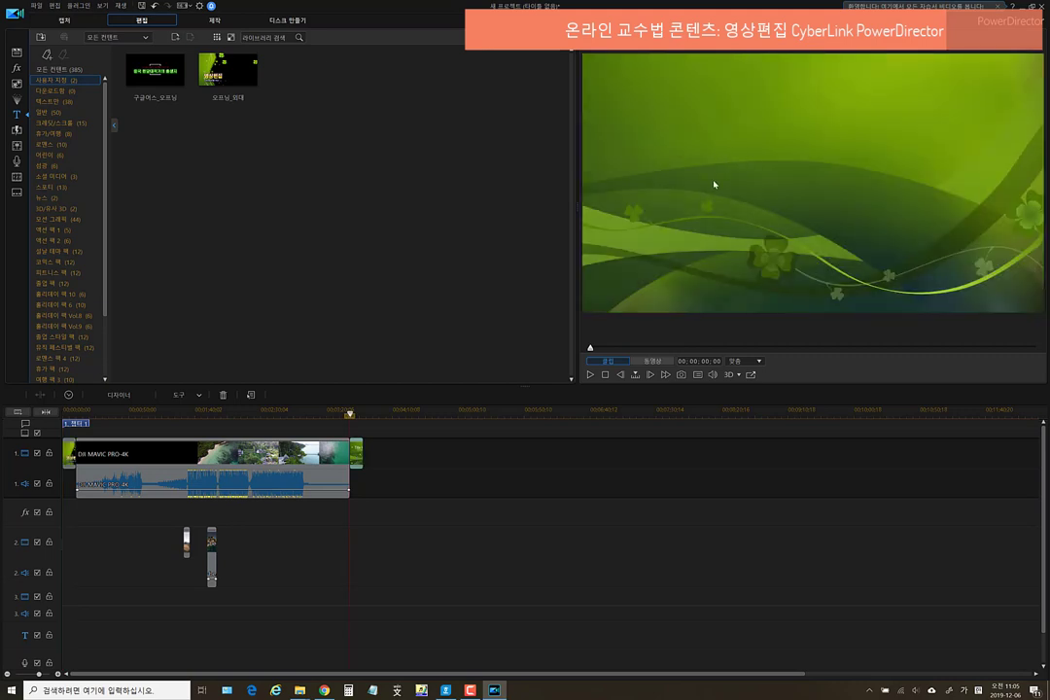
double_click(356, 453)
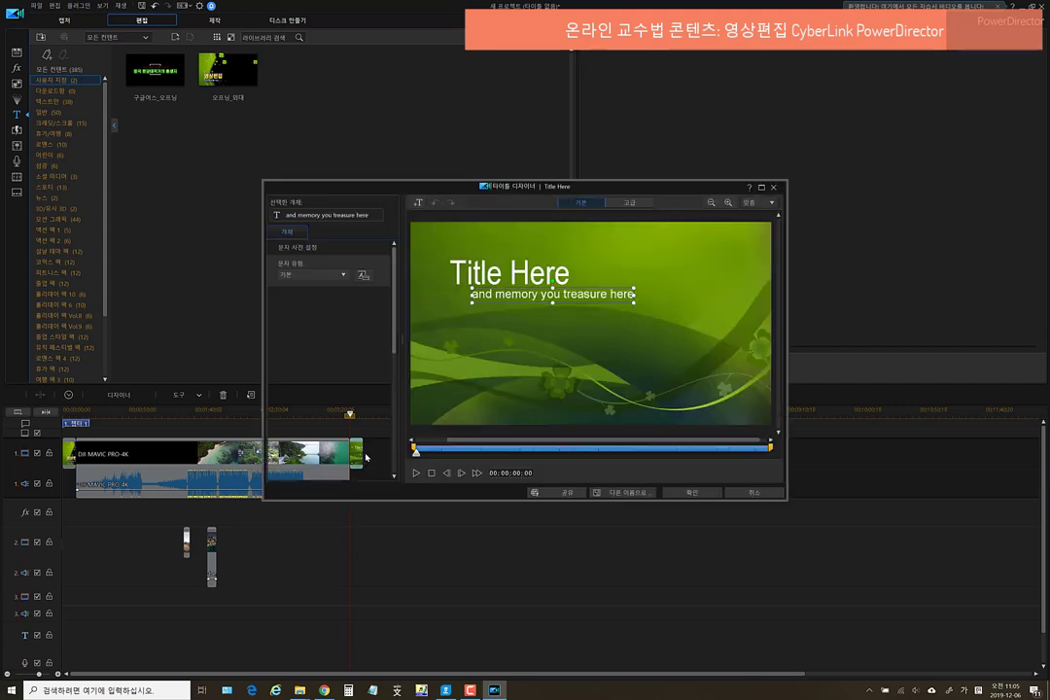
left_click(486, 280)
double_click(569, 272)
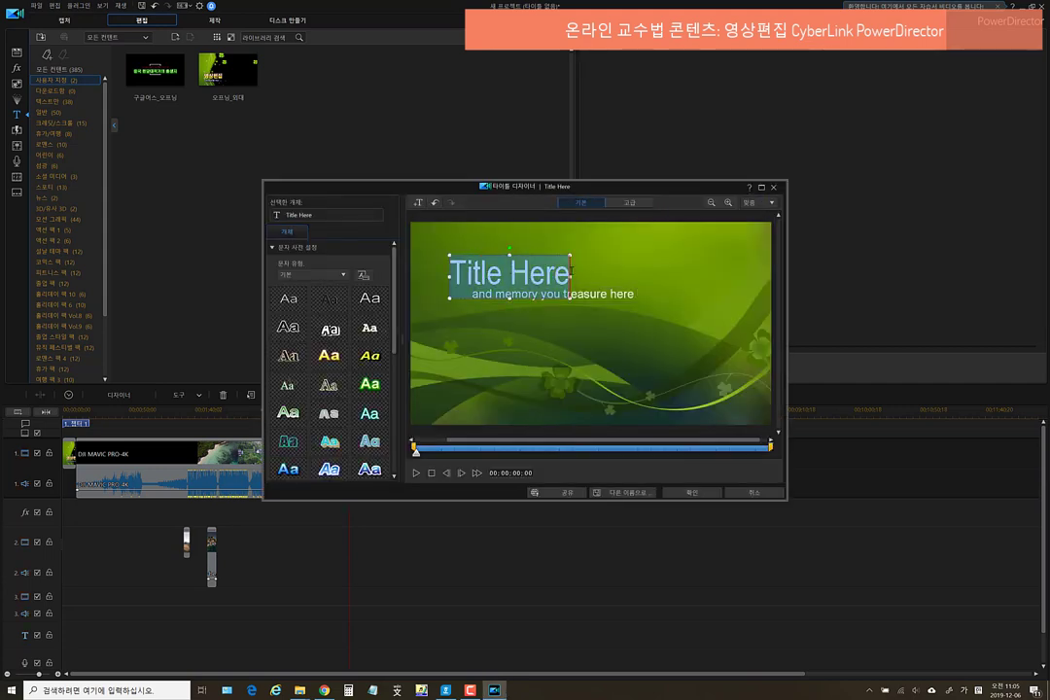
type("영")
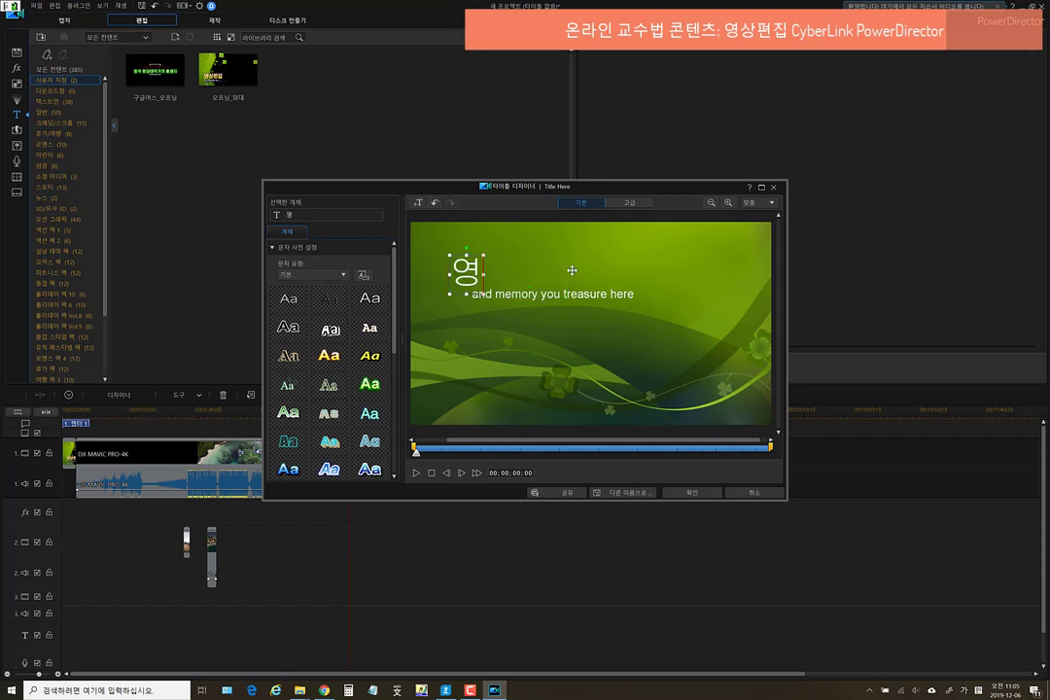
type("상편")
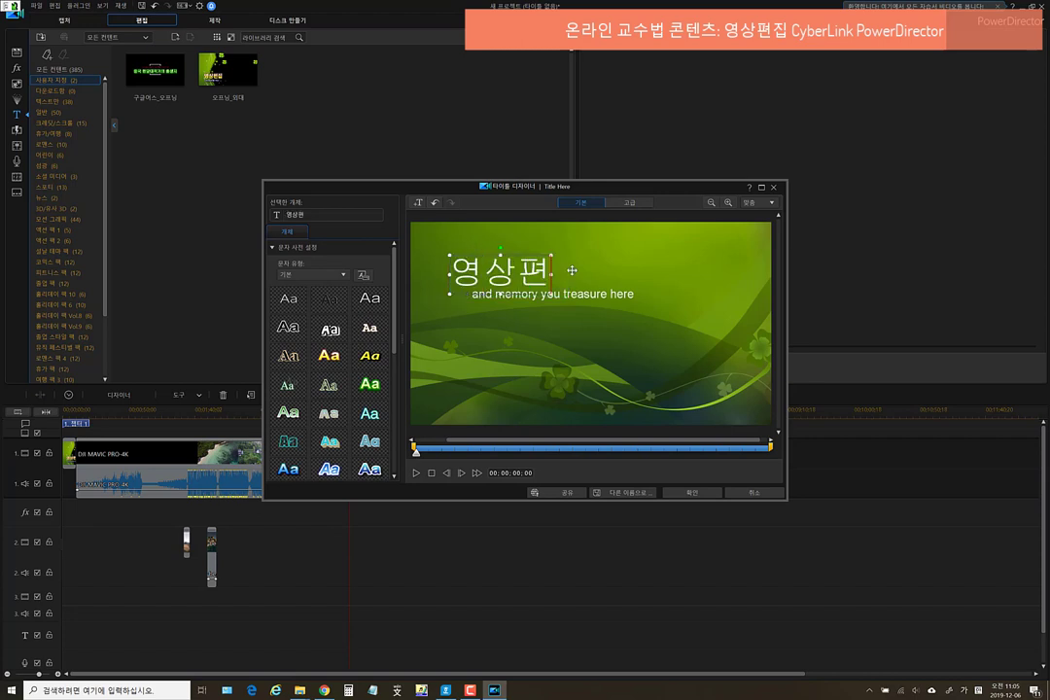
type("집")
Move the subtitle "and memory you treasure here" slightly down and left, clear of the main title, and replace its text with 감사합니다!
left_click(574, 295)
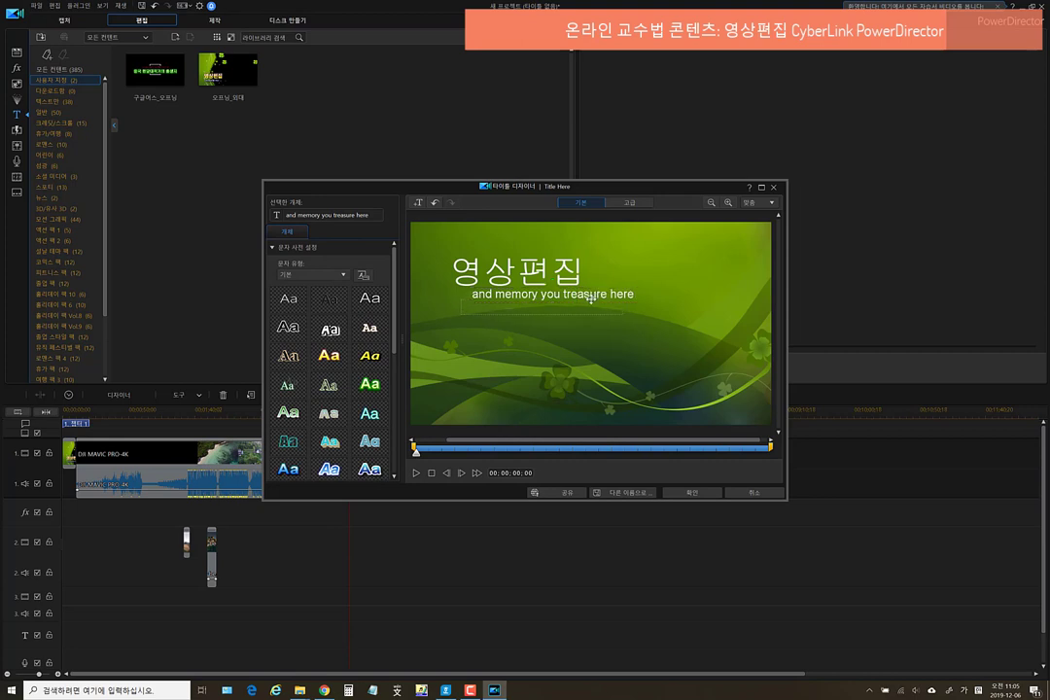
left_click_drag(605, 287, 589, 301)
double_click(583, 309)
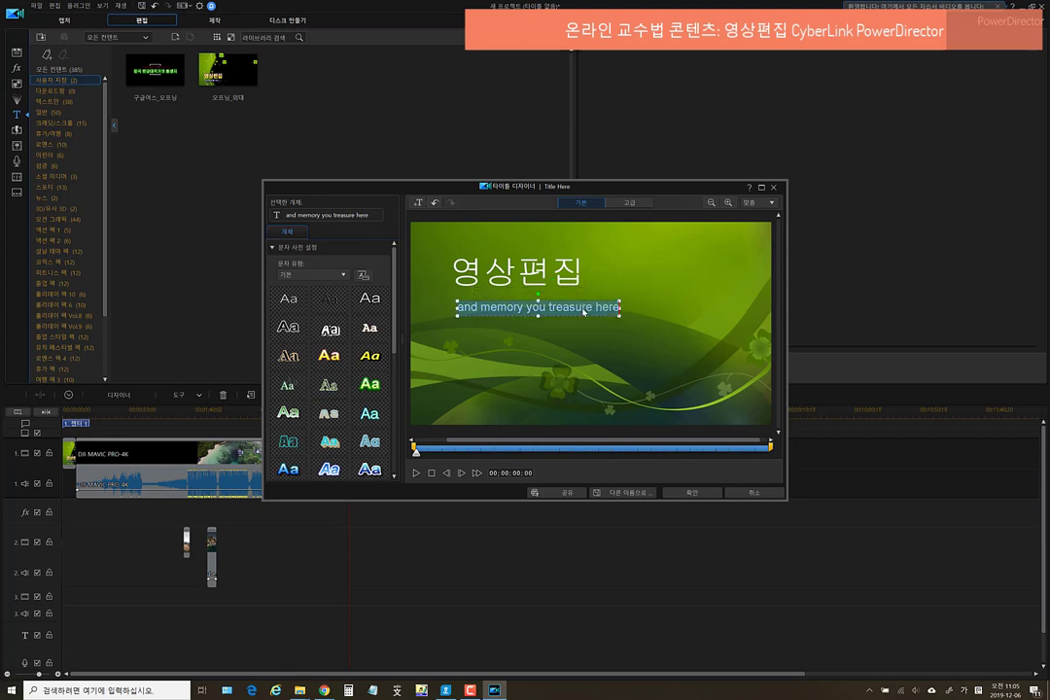
left_click(583, 309)
key("ctrl+a")
type("감사합")
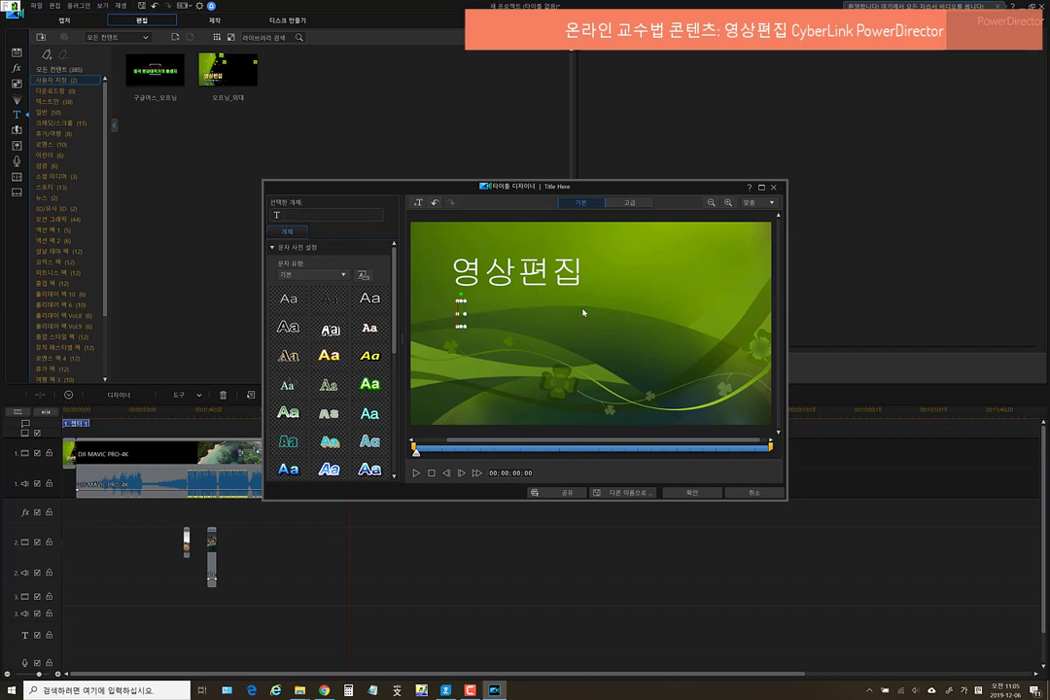
type("니다!")
Apply the italic blue character preset with the white outline to the closing title's 영상편집 text
left_click(523, 334)
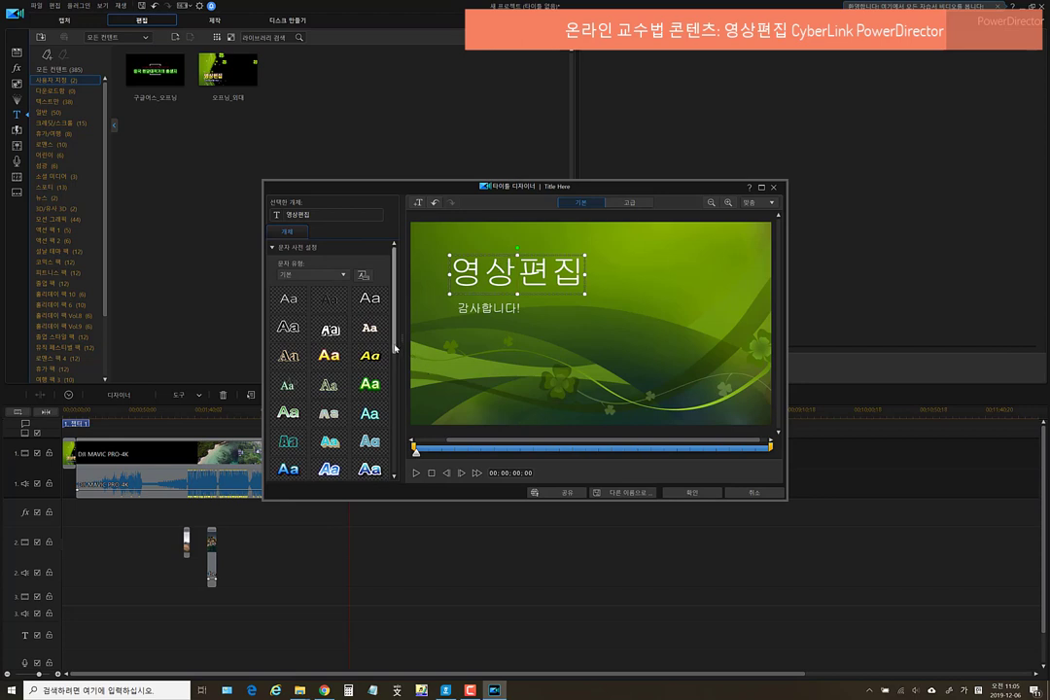
scroll(379, 350, "down", 1)
left_click(371, 346)
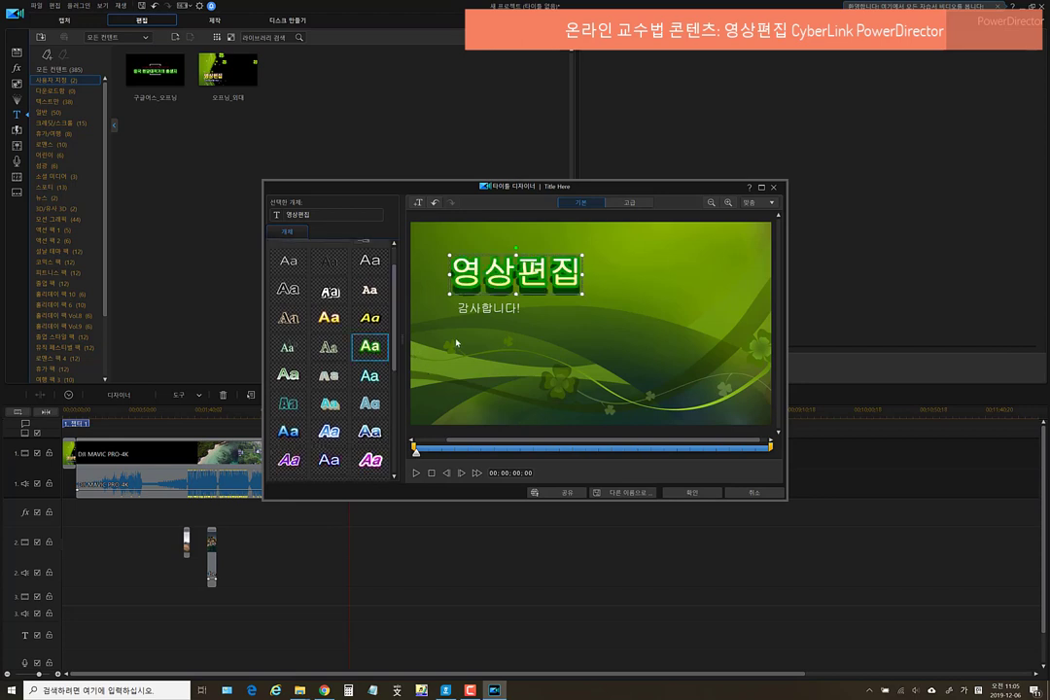
scroll(379, 360, "down", 3)
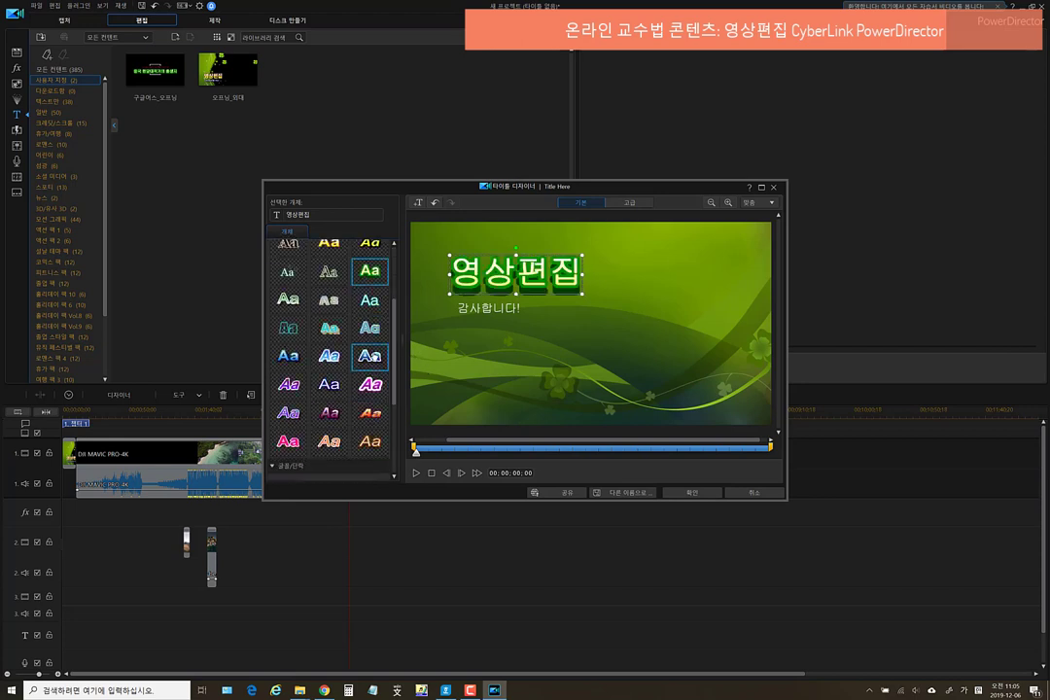
left_click(375, 338)
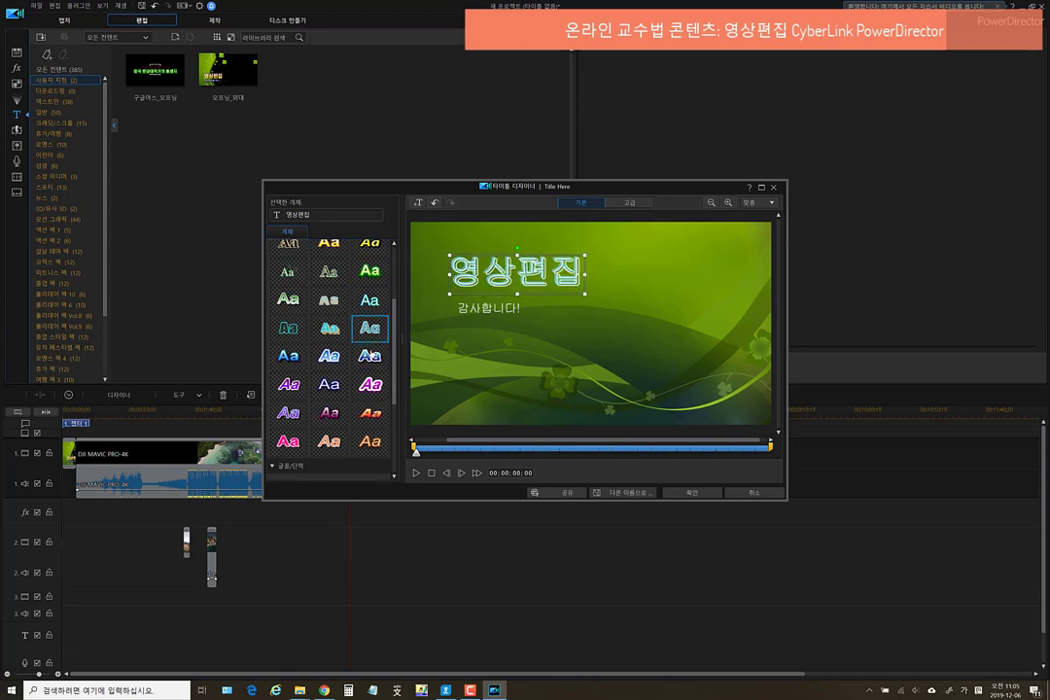
left_click(288, 385)
left_click(331, 359)
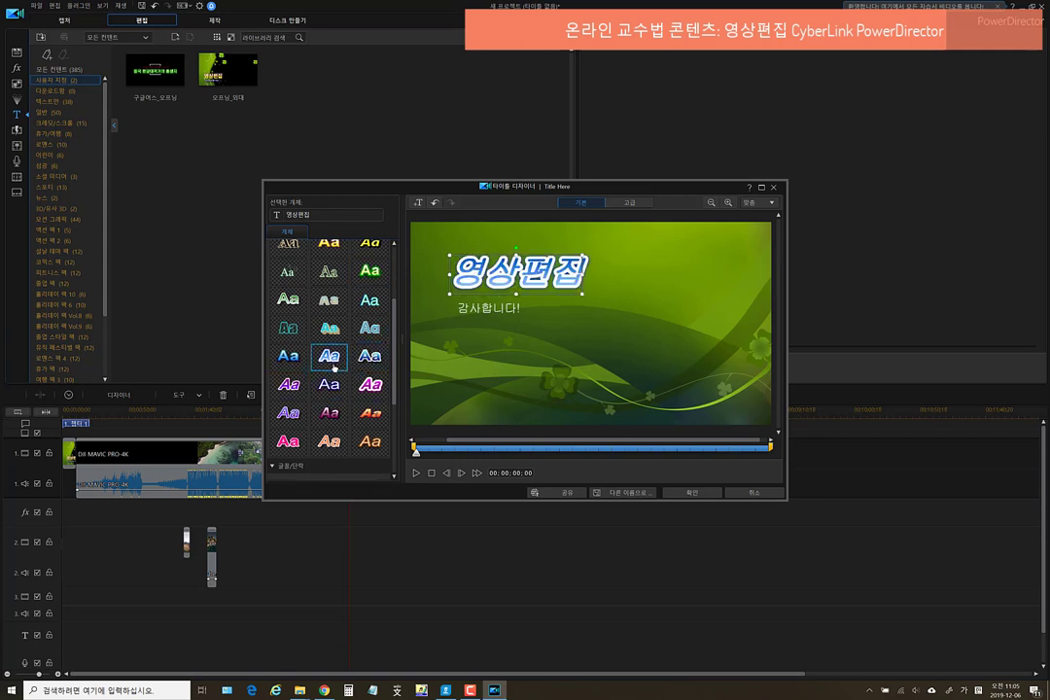
Apply the teal outlined character preset to the closing title's 감사합니다! subtitle and set its font to KoPub돋움체 Bold
left_click(506, 312)
scroll(289, 370, "down", 2)
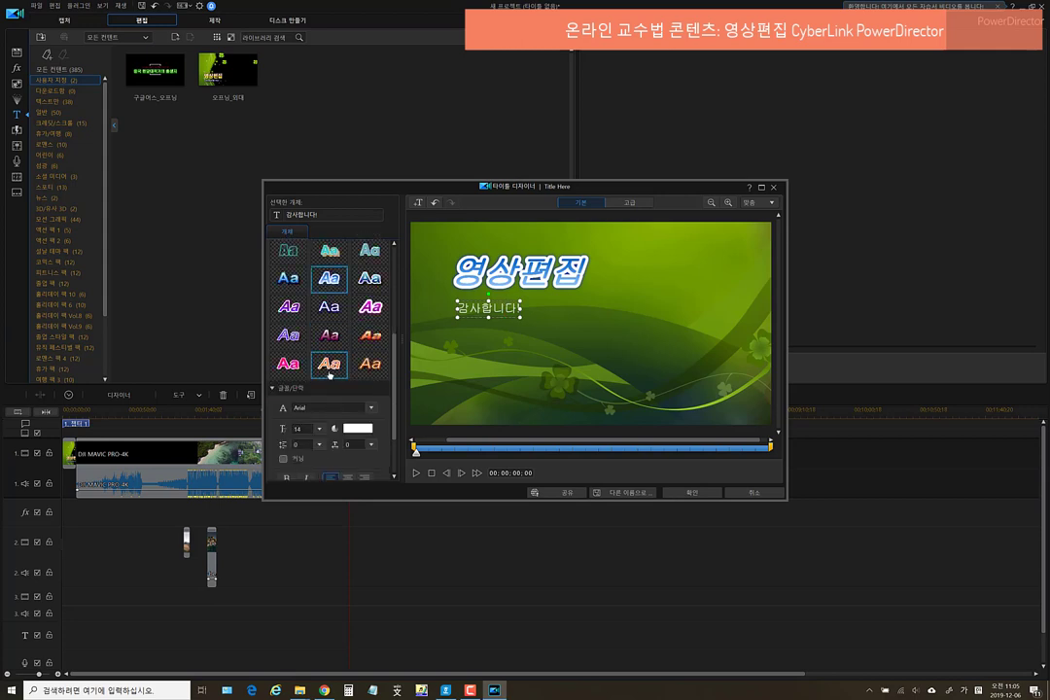
left_click(288, 363)
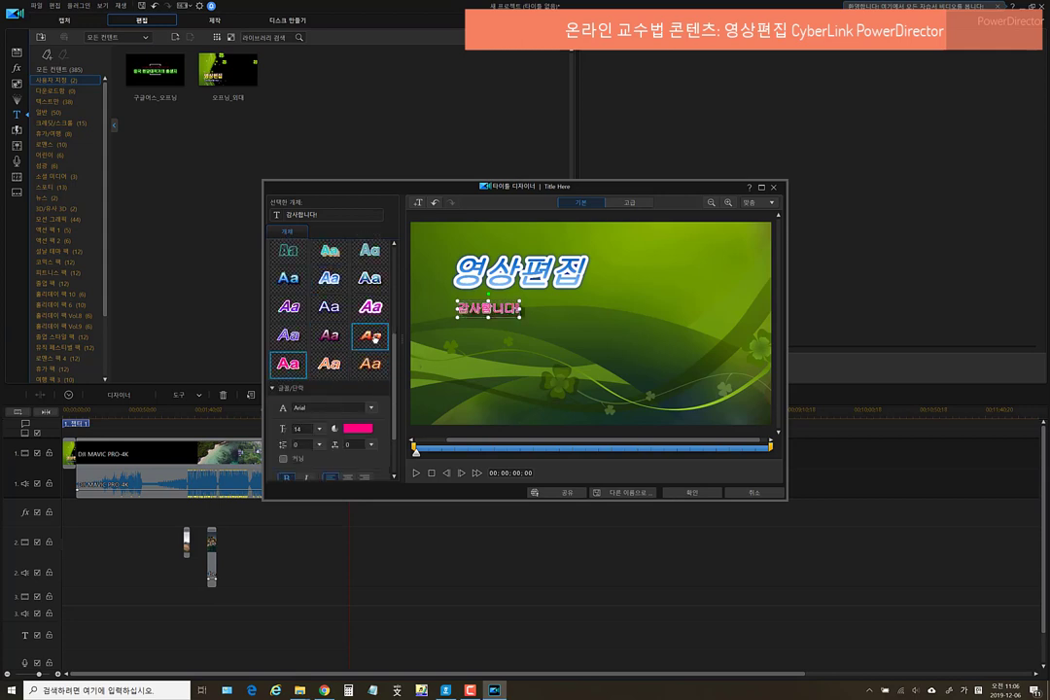
left_click(374, 304)
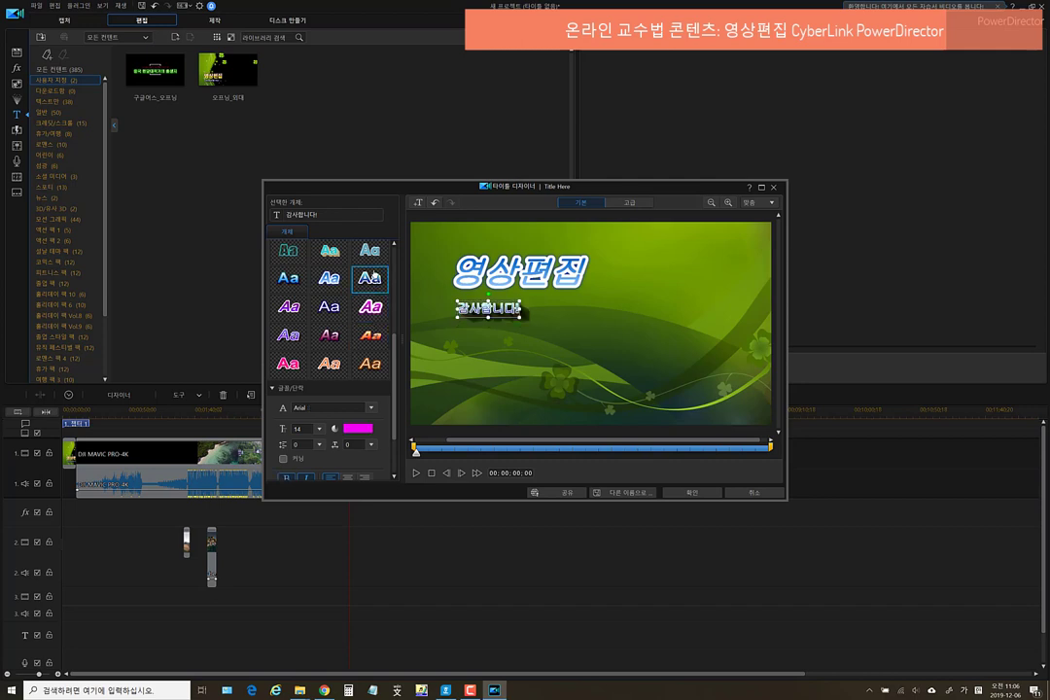
left_click(296, 255)
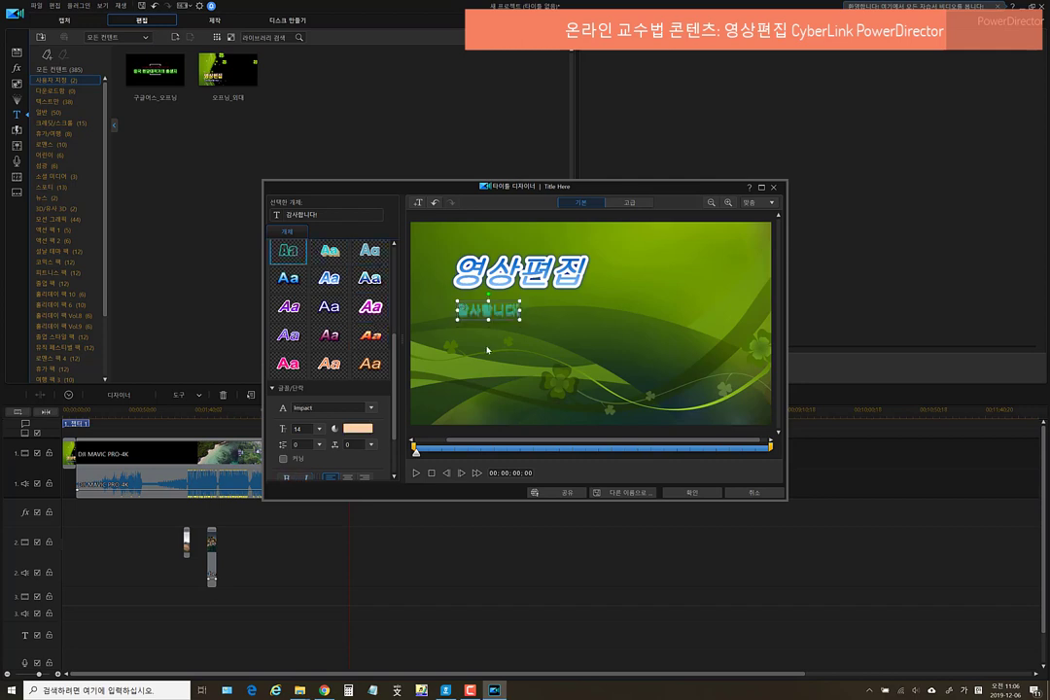
left_click(370, 409)
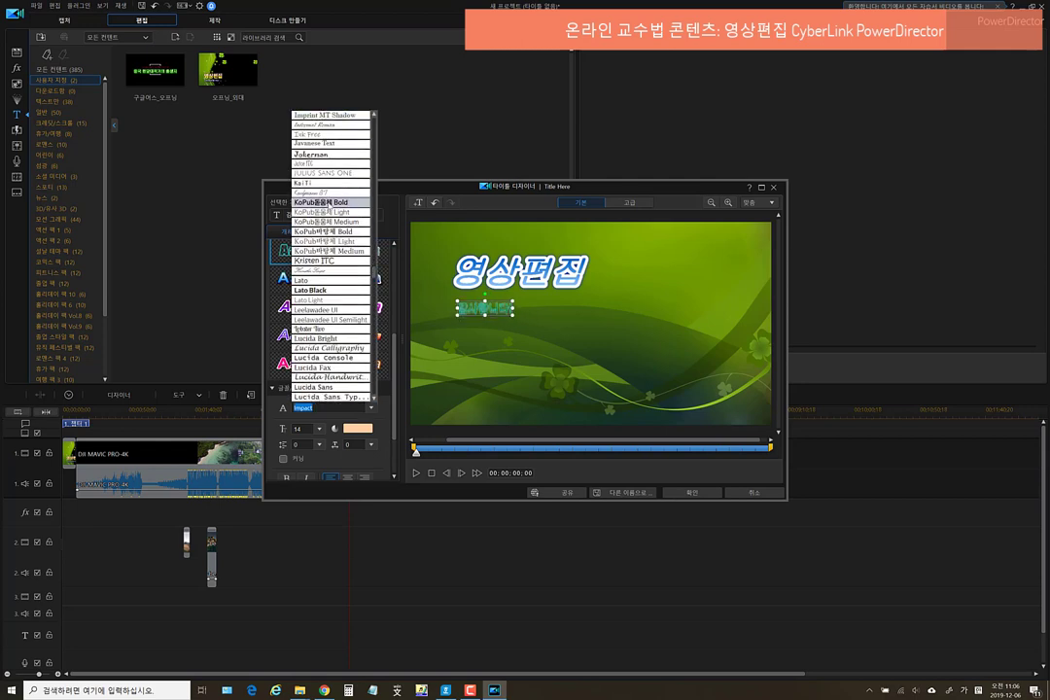
left_click(330, 205)
Set the font of the closing title's main text 영상편집 to 중앙태고딕
left_click(550, 292)
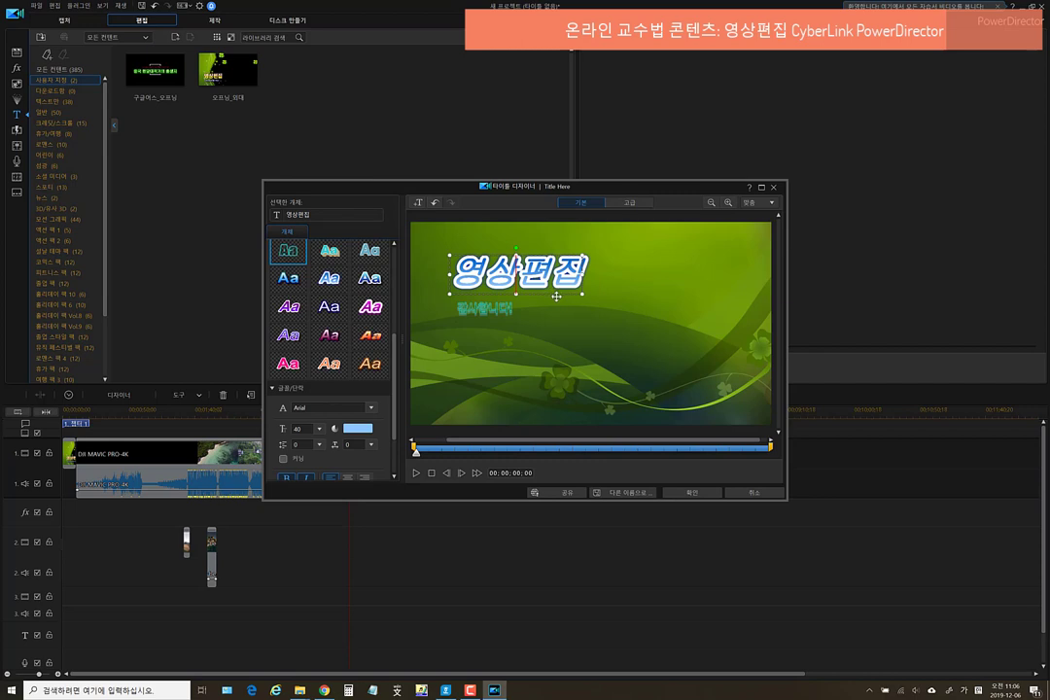
left_click(371, 408)
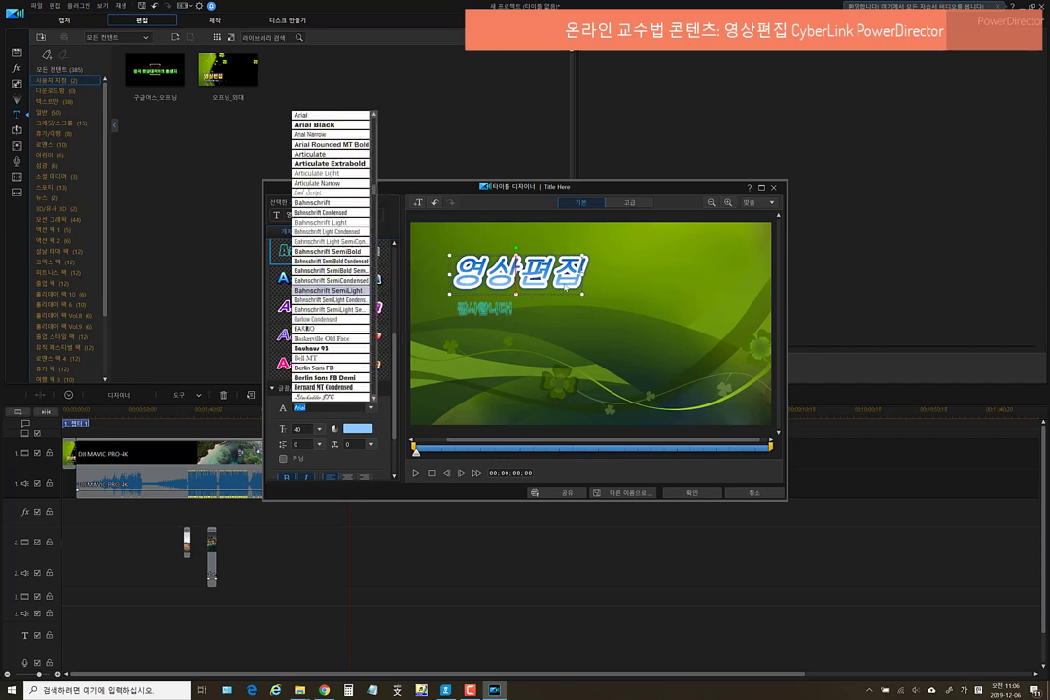
left_click(565, 286)
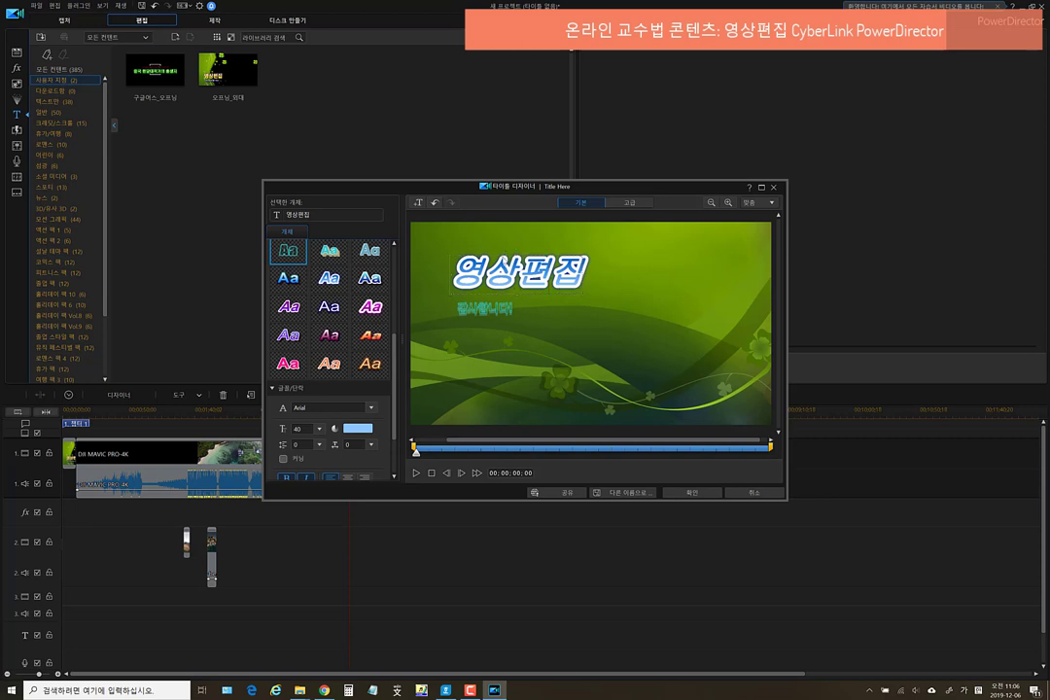
left_click(370, 410)
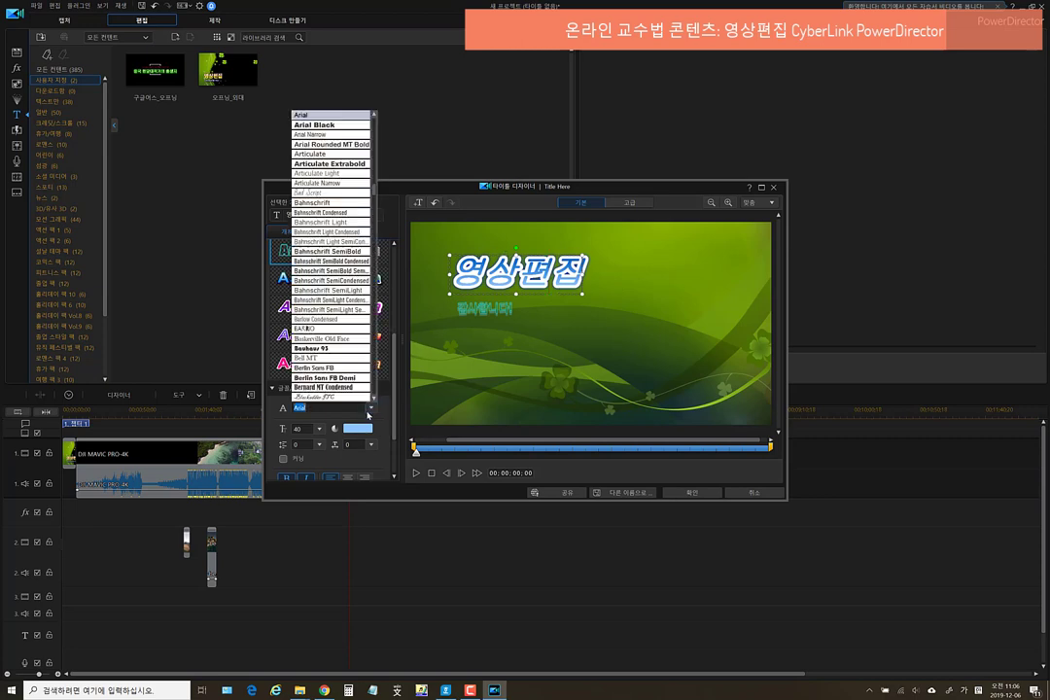
left_click_drag(376, 192, 370, 403)
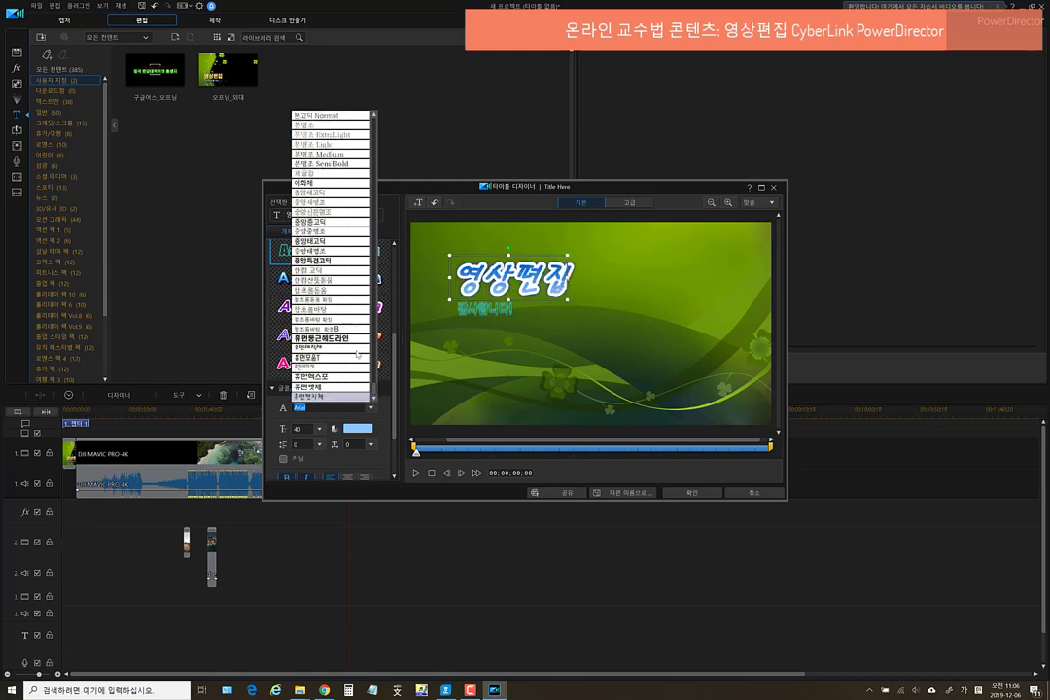
left_click(328, 241)
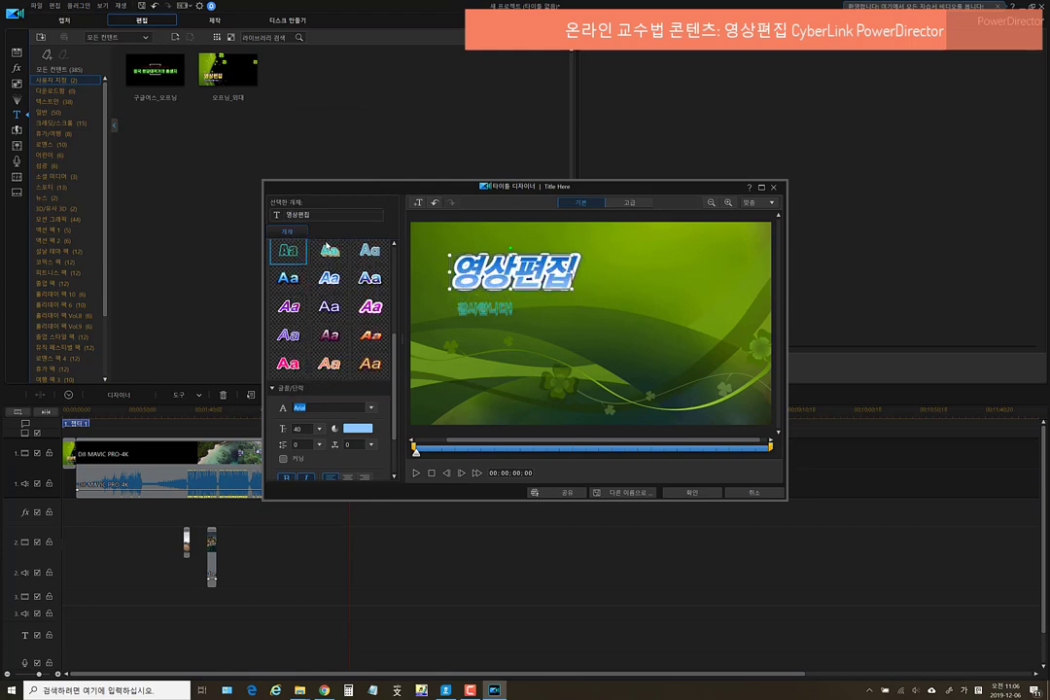
left_click(589, 324)
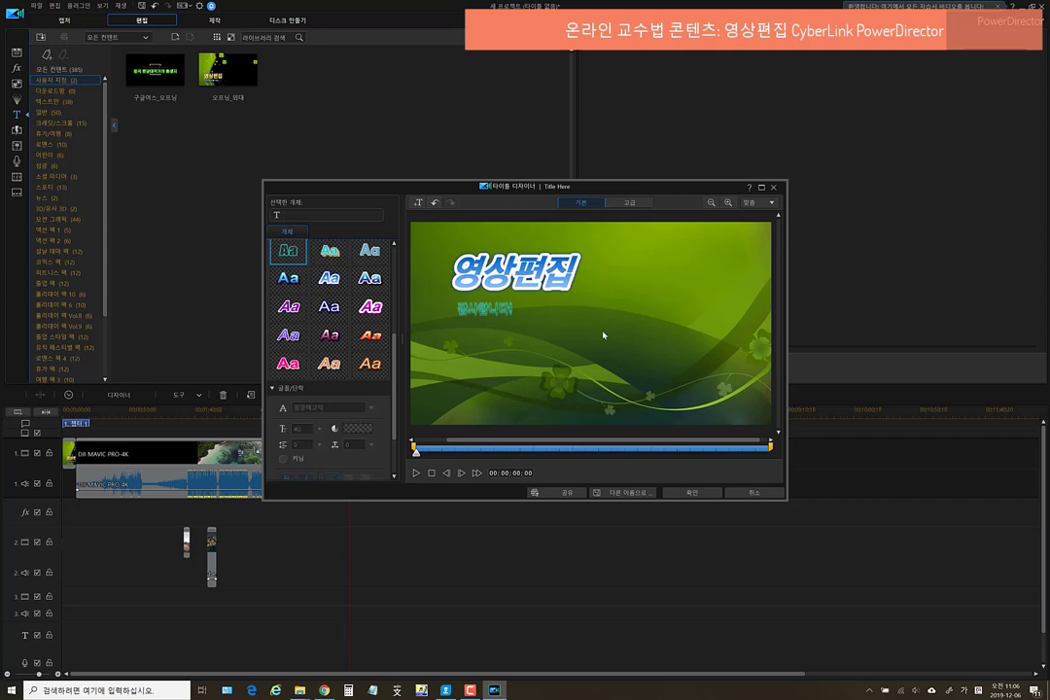
Save the closing title as a custom template named 엔딩_외대 and apply the edits to the timeline clip
left_click(636, 493)
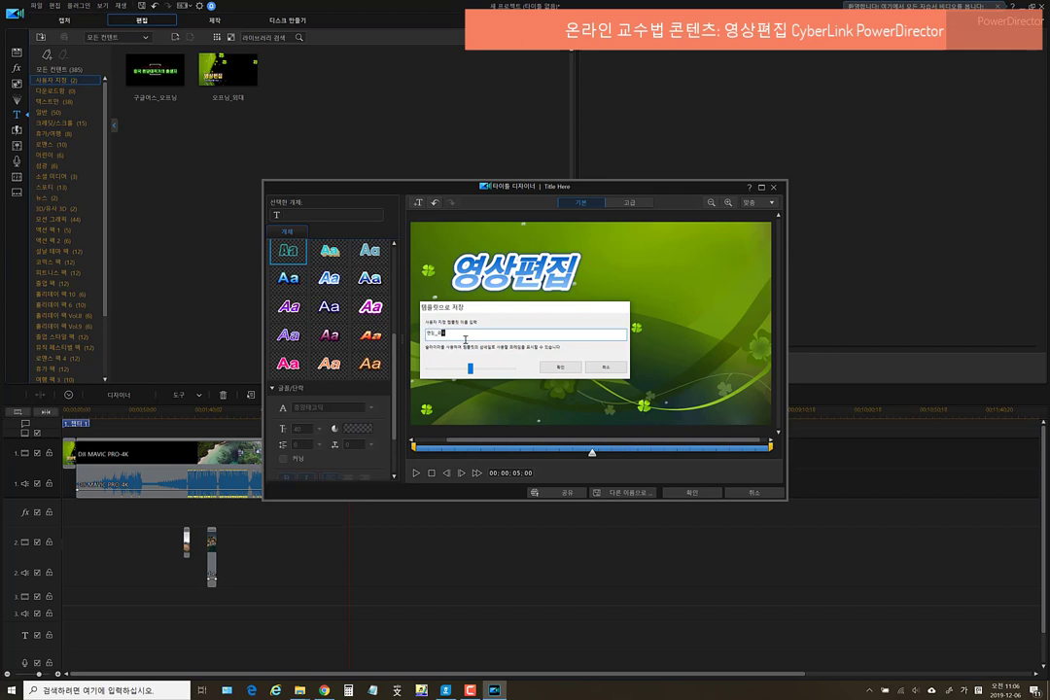
left_click(560, 366)
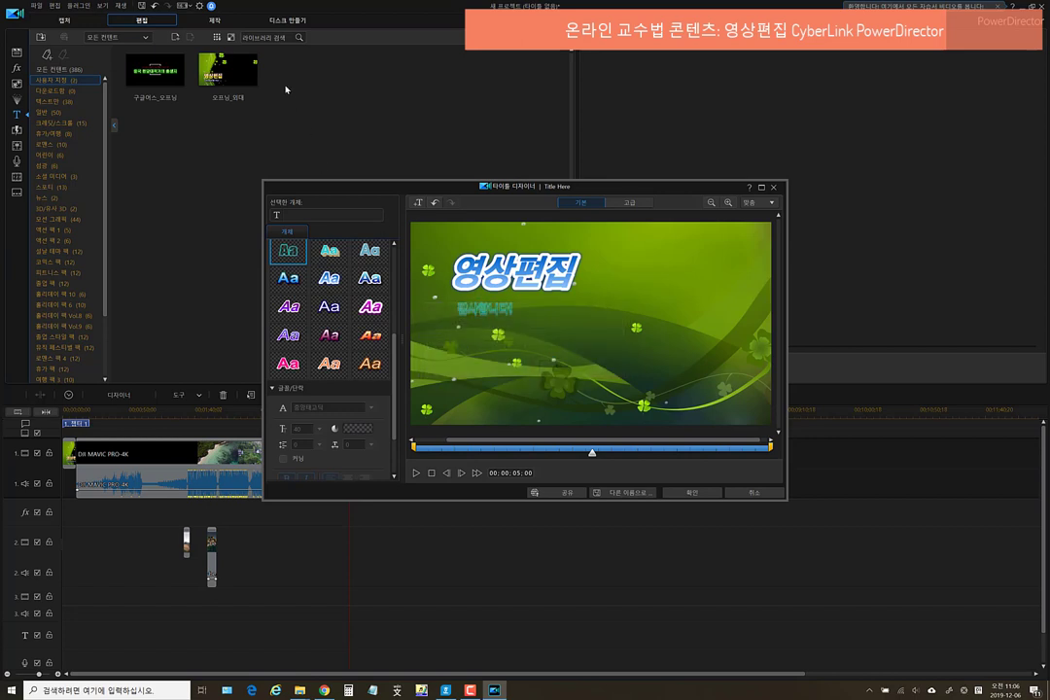
left_click(692, 493)
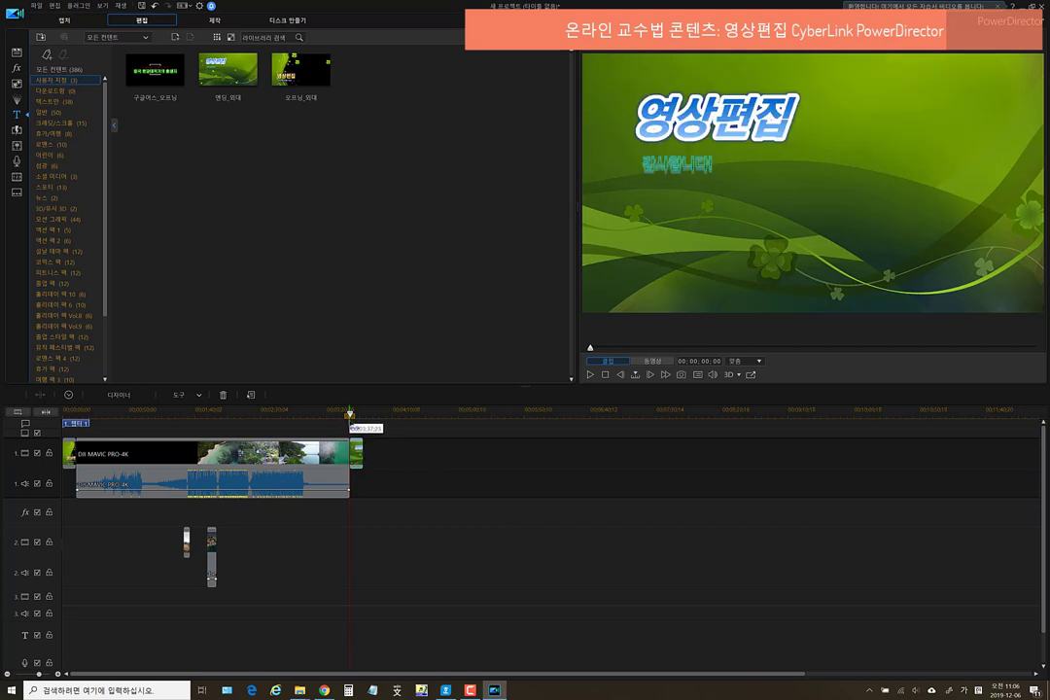
Insert beach 360.mp4 from the media library on track 1 between the drone clip and the closing title, moving all following clips
left_click(307, 468)
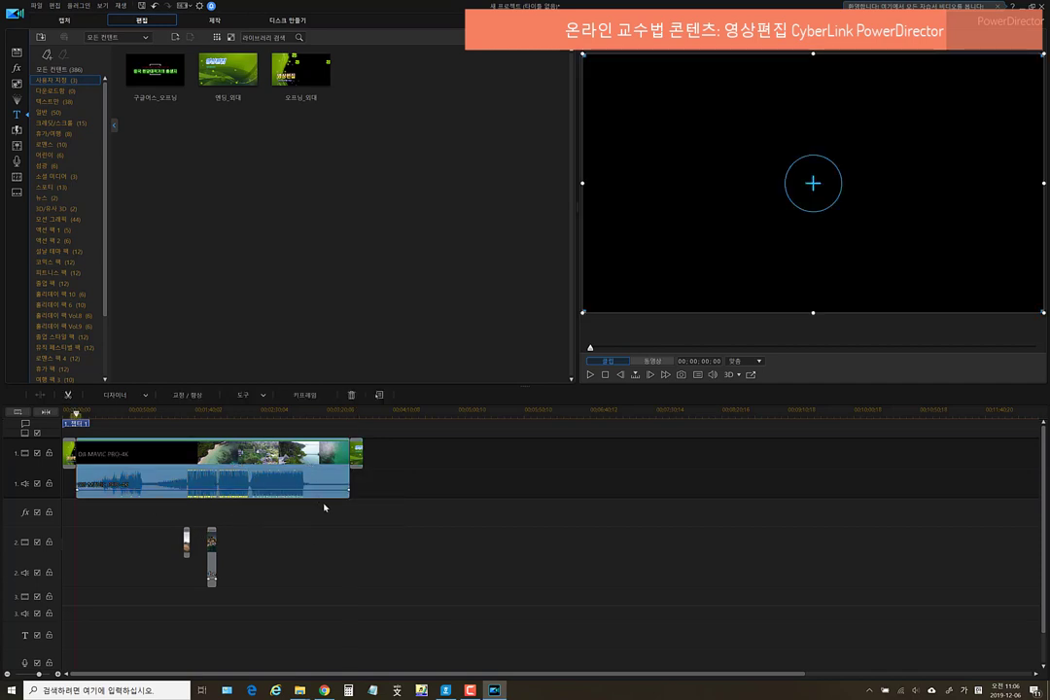
left_click(356, 459)
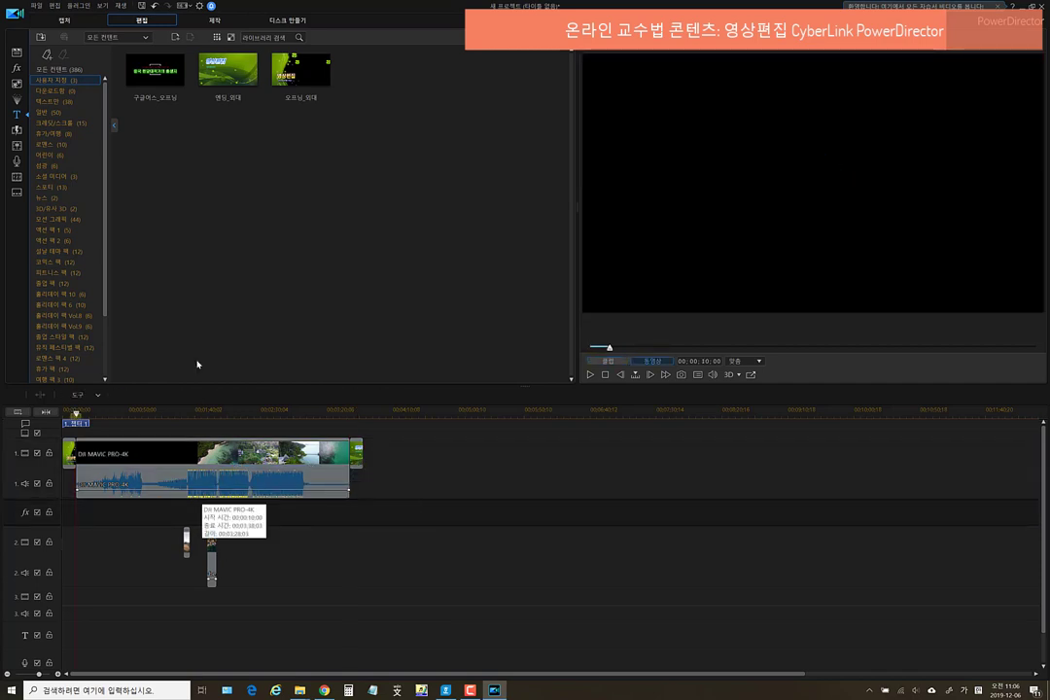
left_click(16, 52)
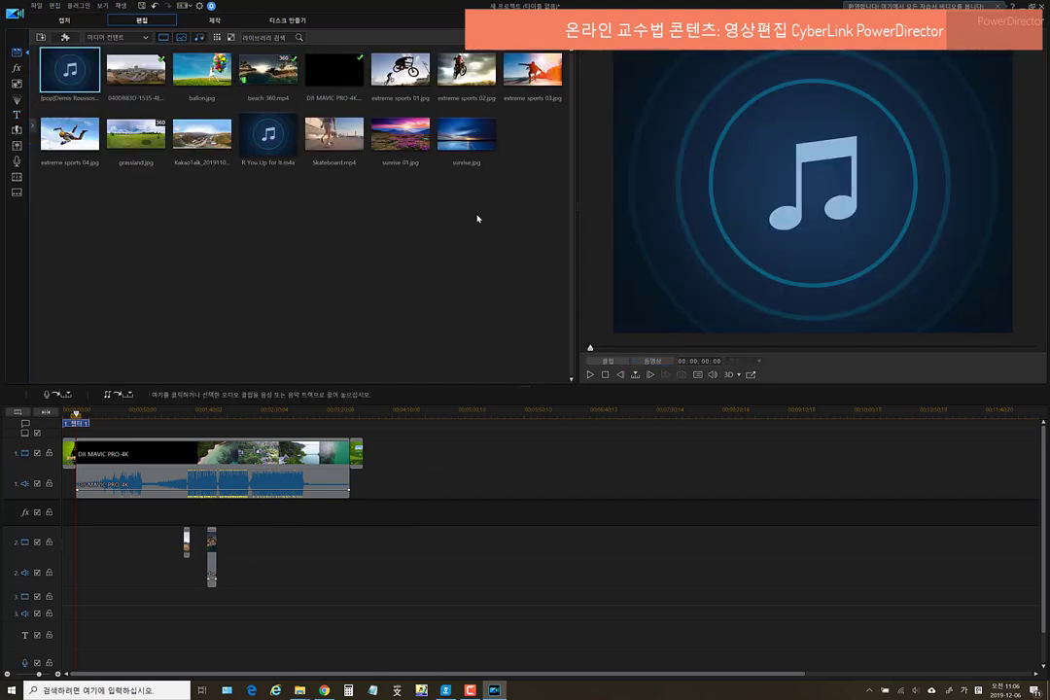
left_click_drag(269, 70, 352, 472)
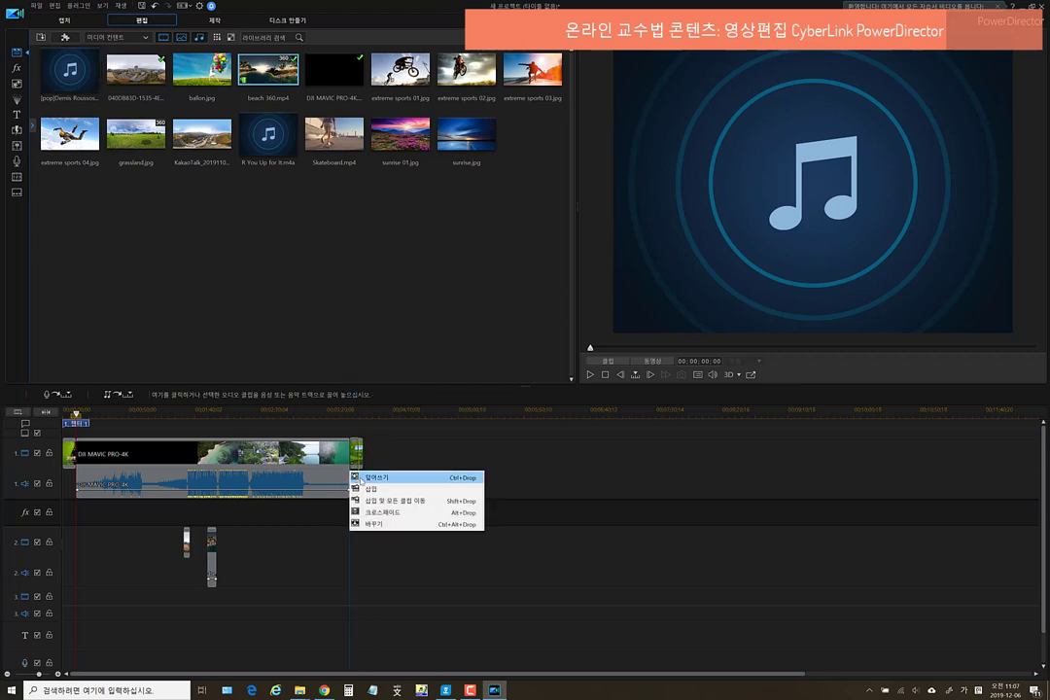
left_click(406, 505)
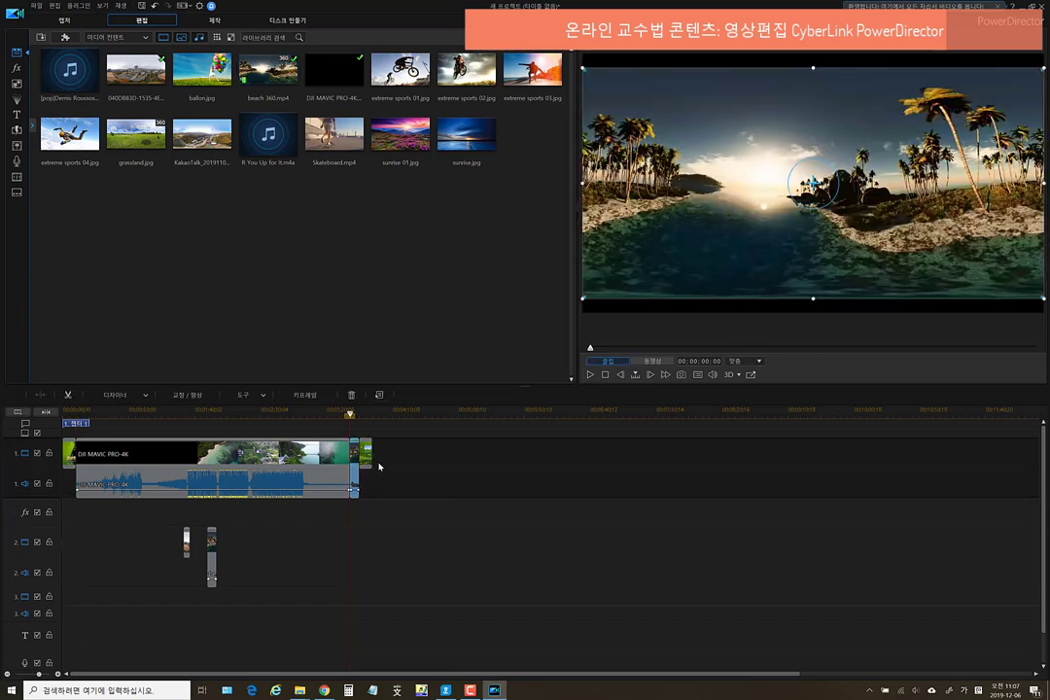
left_click(331, 456)
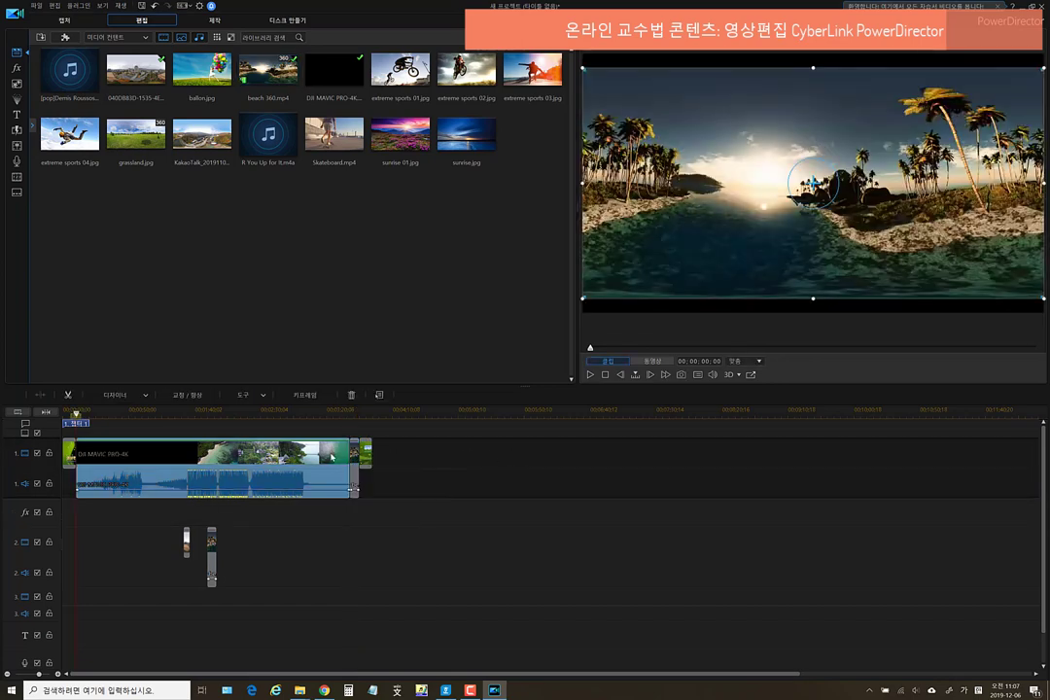
left_click(350, 412)
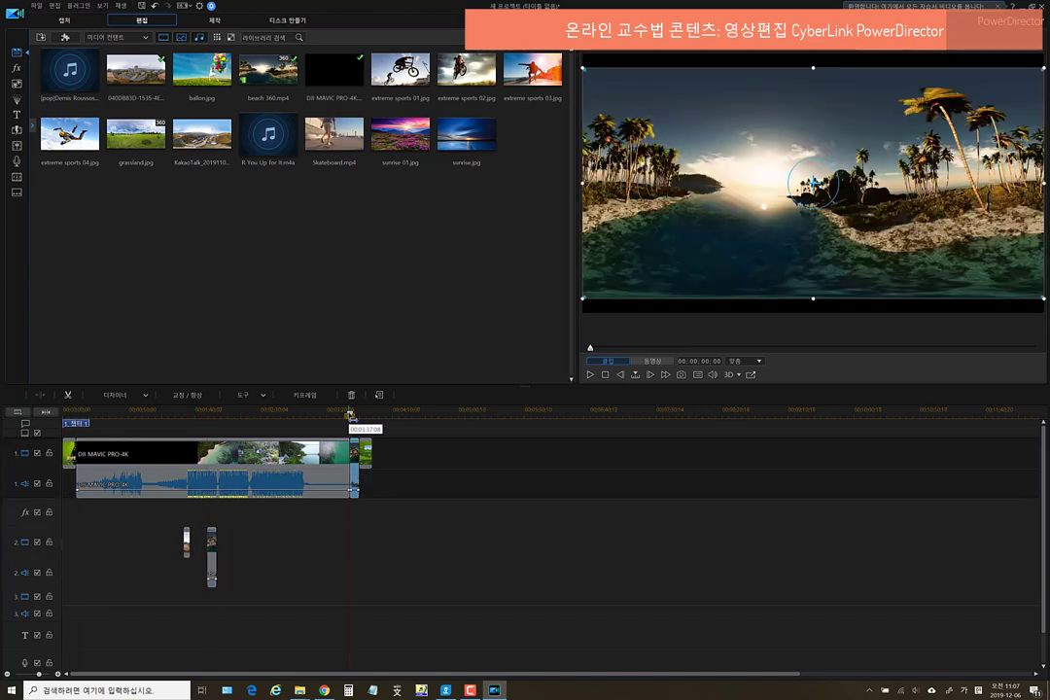
left_click_drag(352, 412, 334, 416)
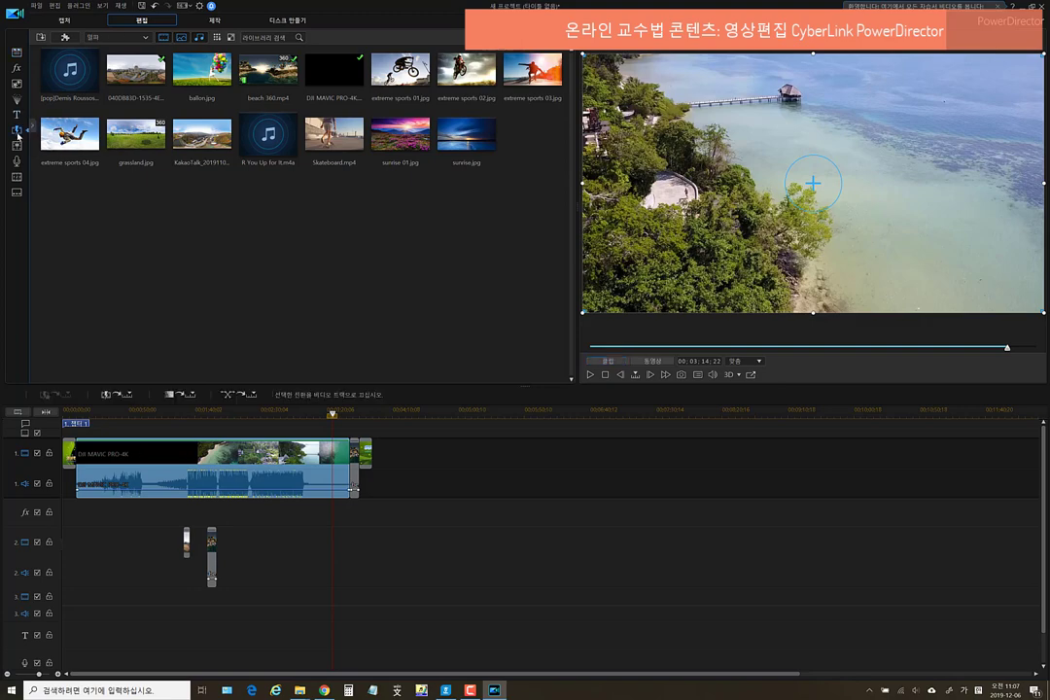
Add the alpha transition 시프트 3 between the opening title and the DJI MAVIC PRO-4K clip and play it back
left_click(16, 130)
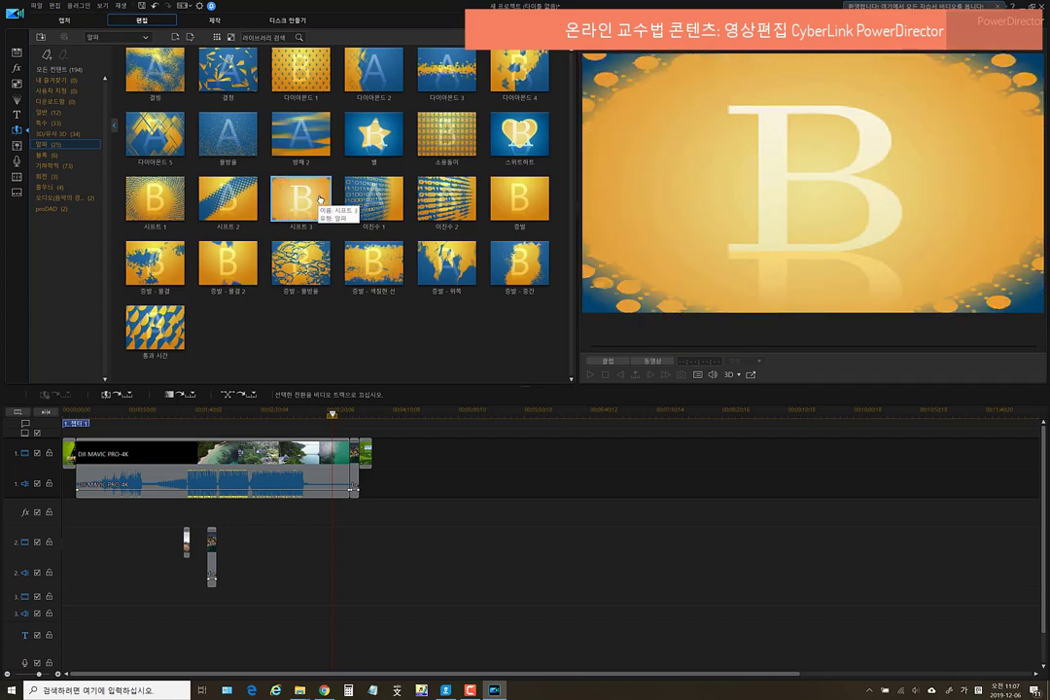
left_click(319, 201)
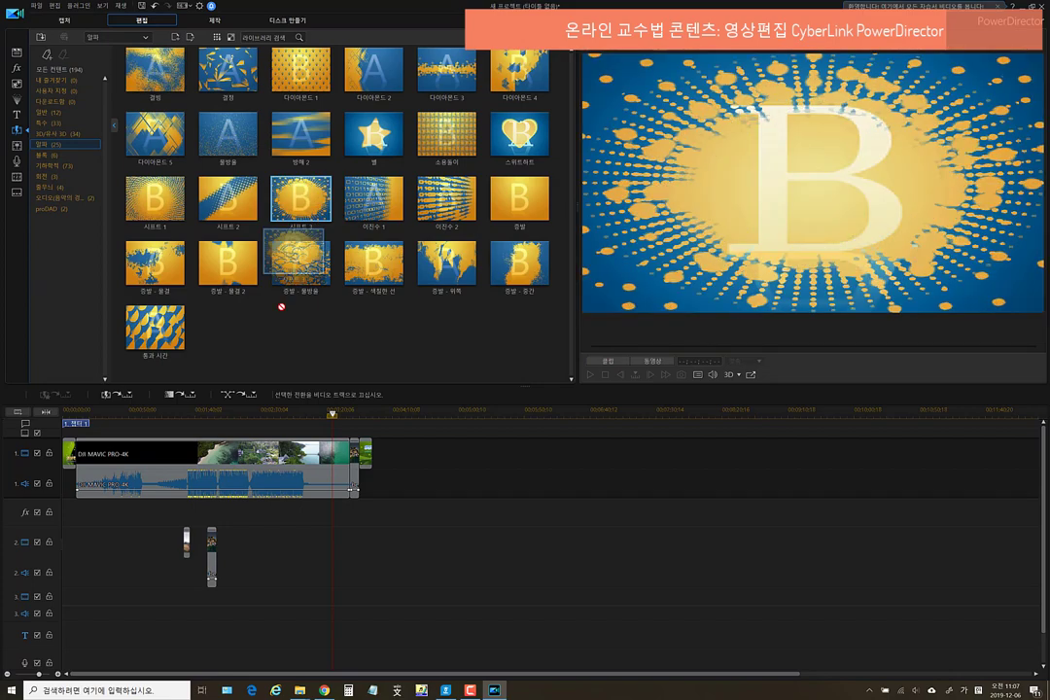
left_click(91, 457)
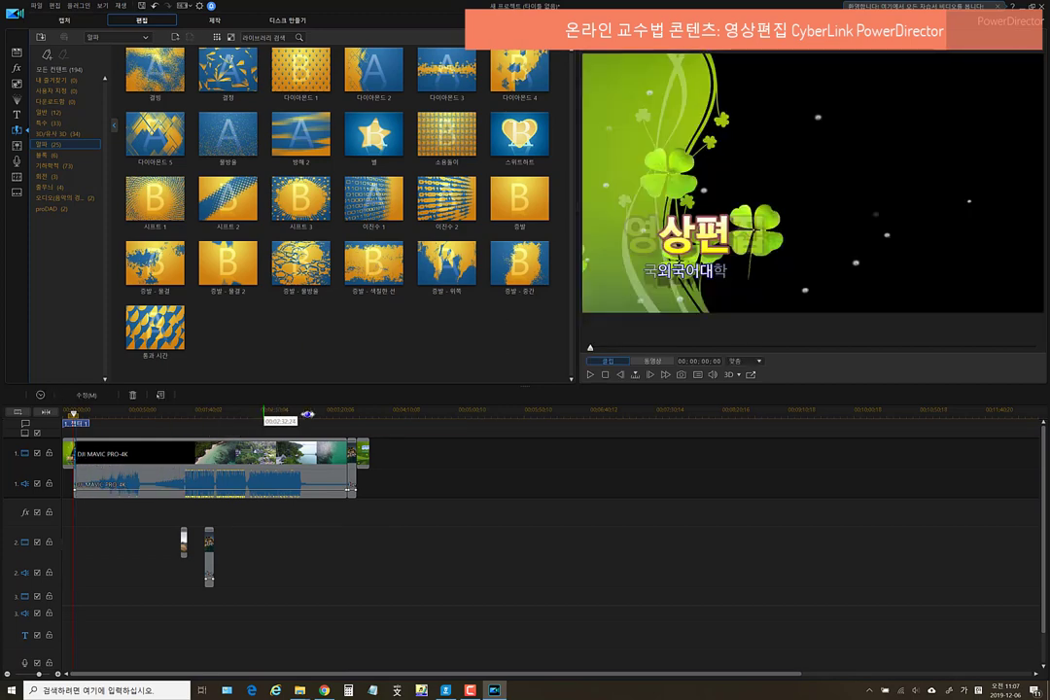
left_click_drag(308, 414, 695, 409)
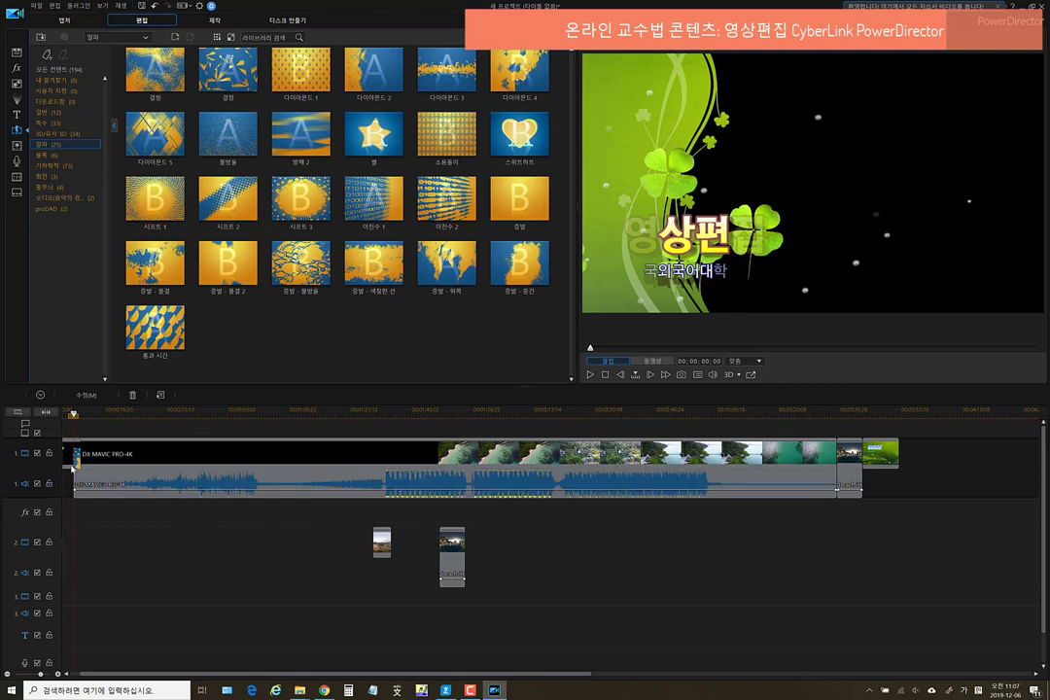
left_click(70, 414)
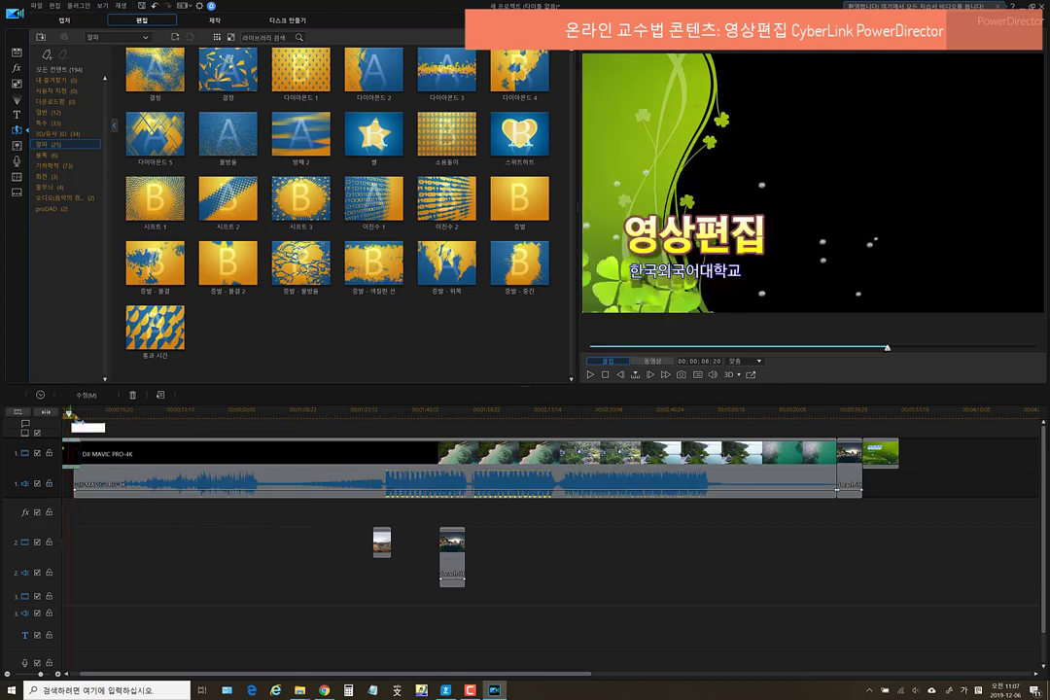
left_click(350, 471)
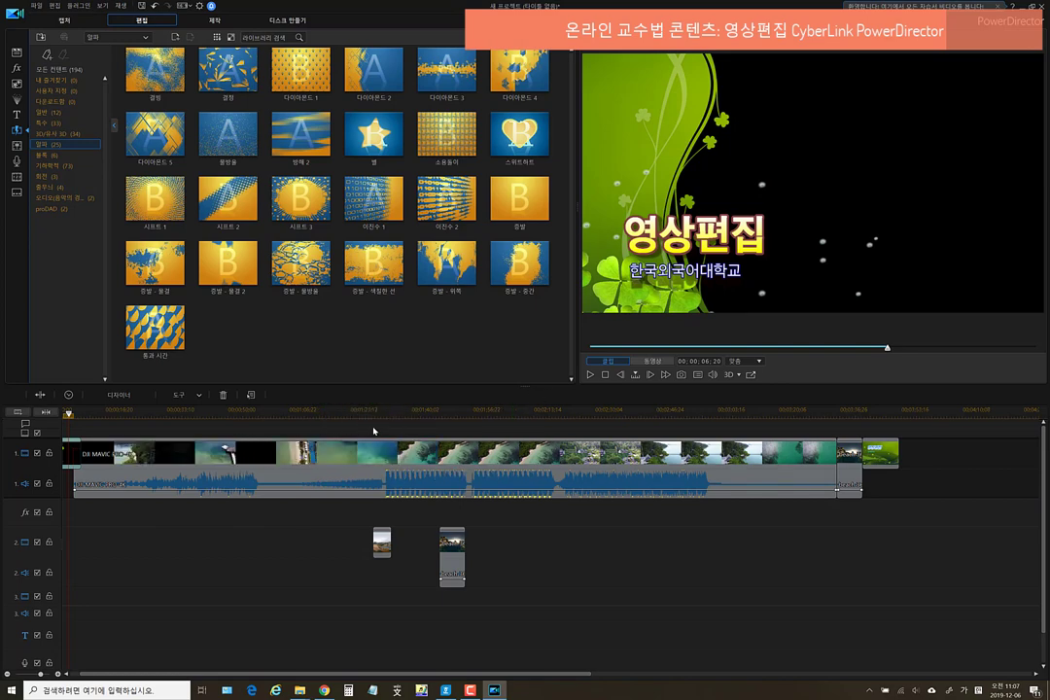
left_click(589, 377)
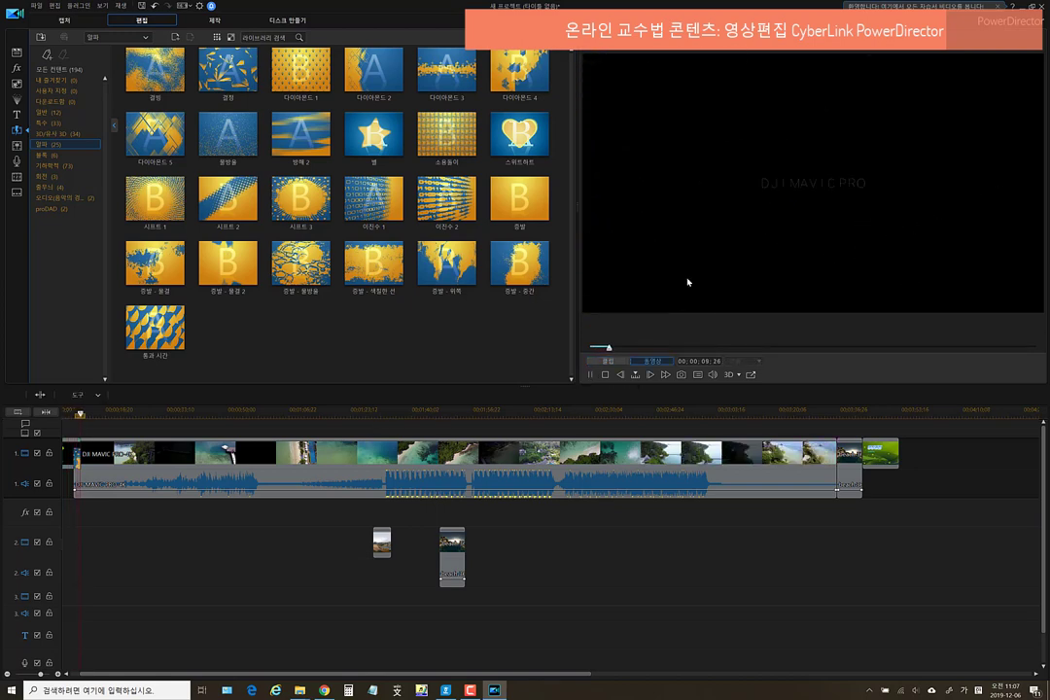
left_click(606, 375)
Add the 시프트 3 transition between the DJI MAVIC PRO-4K clip and the beach 360.mp4 clip and play it back
left_click(263, 175)
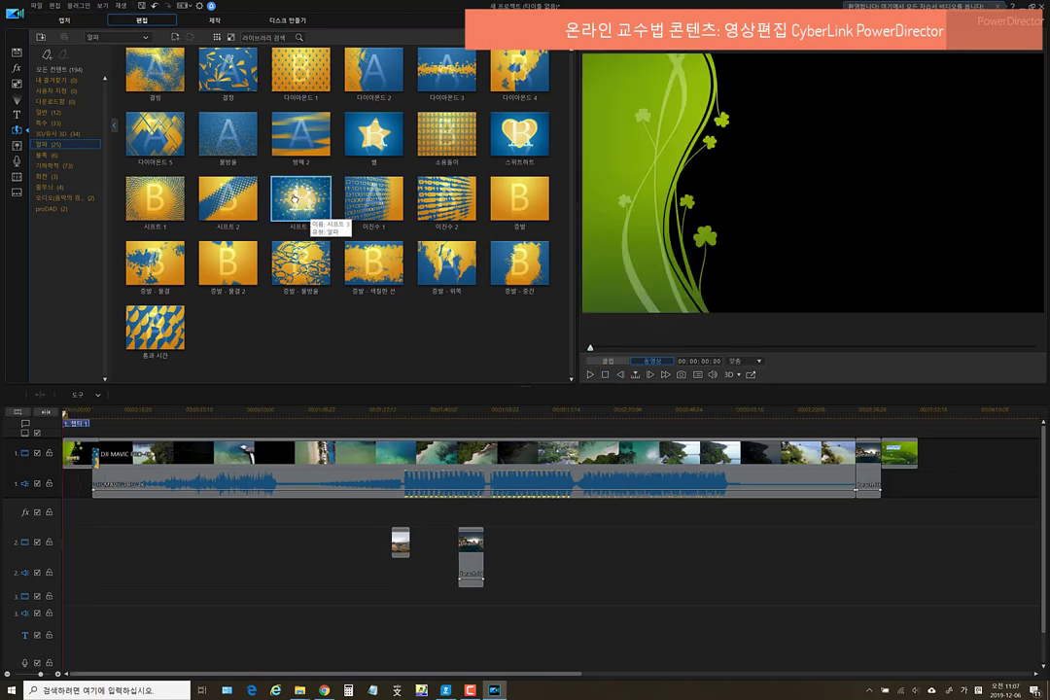
left_click_drag(373, 261, 782, 444)
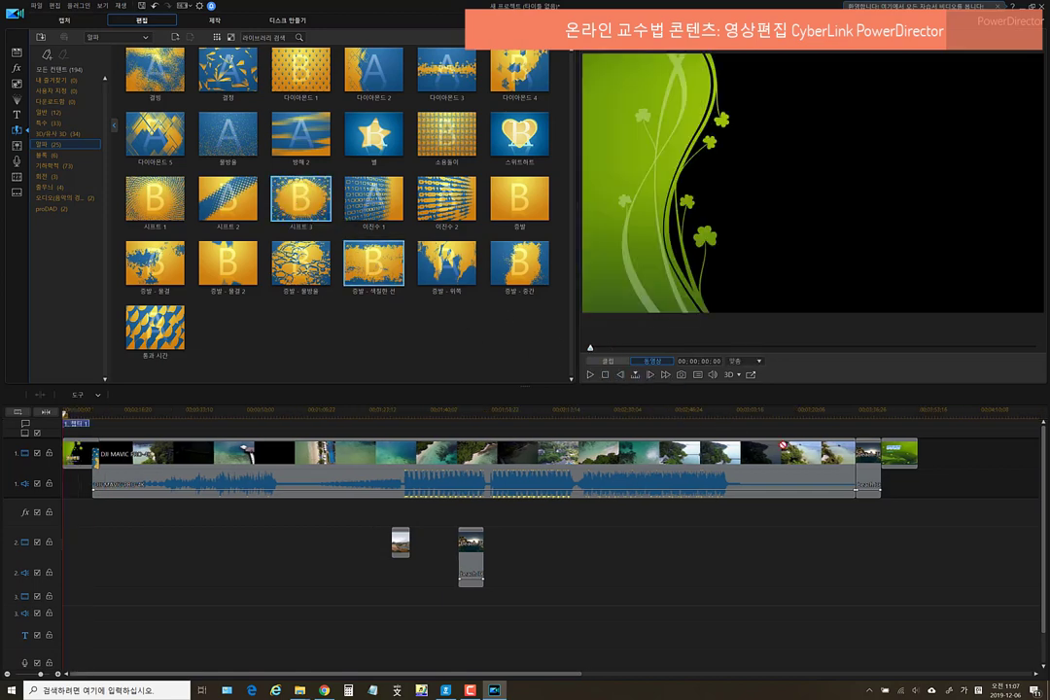
left_click_drag(851, 461, 857, 469)
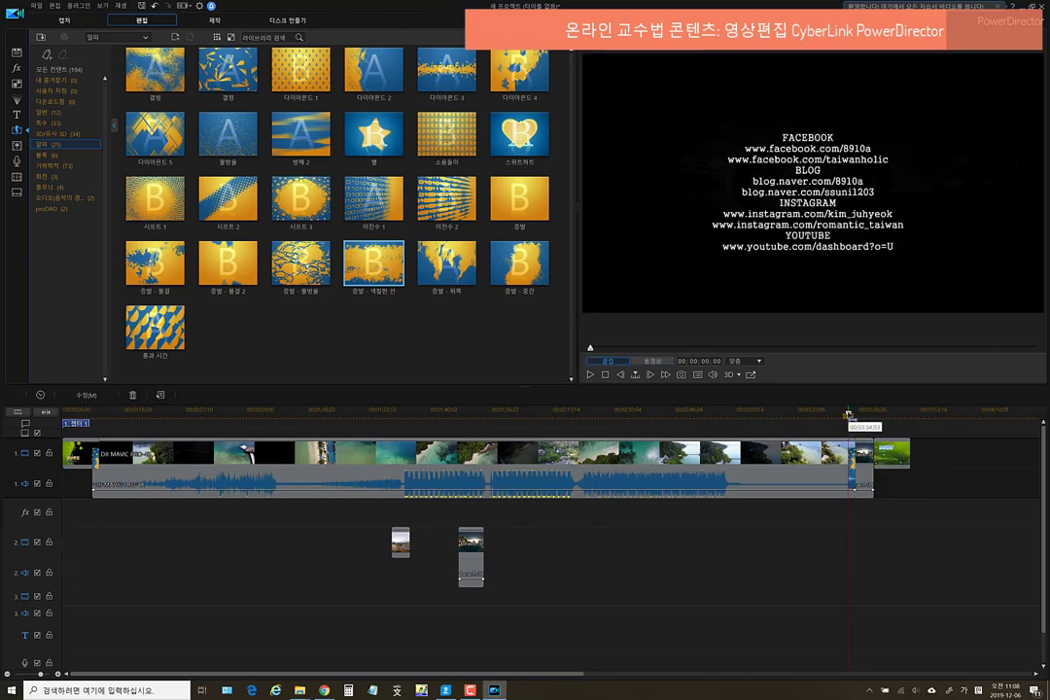
left_click(845, 416)
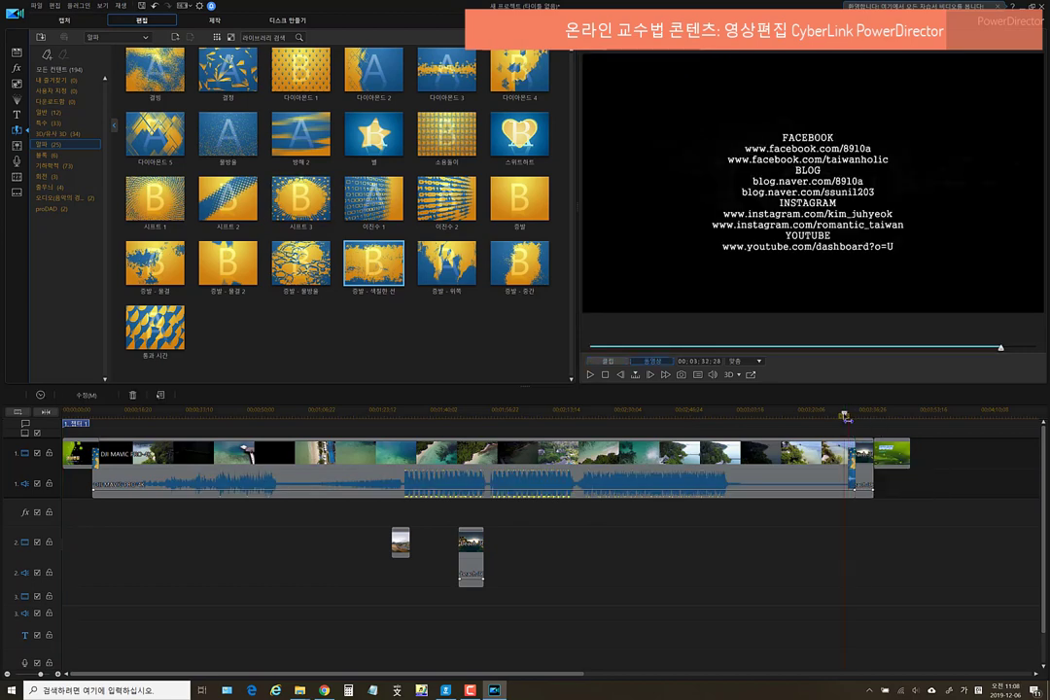
left_click(589, 376)
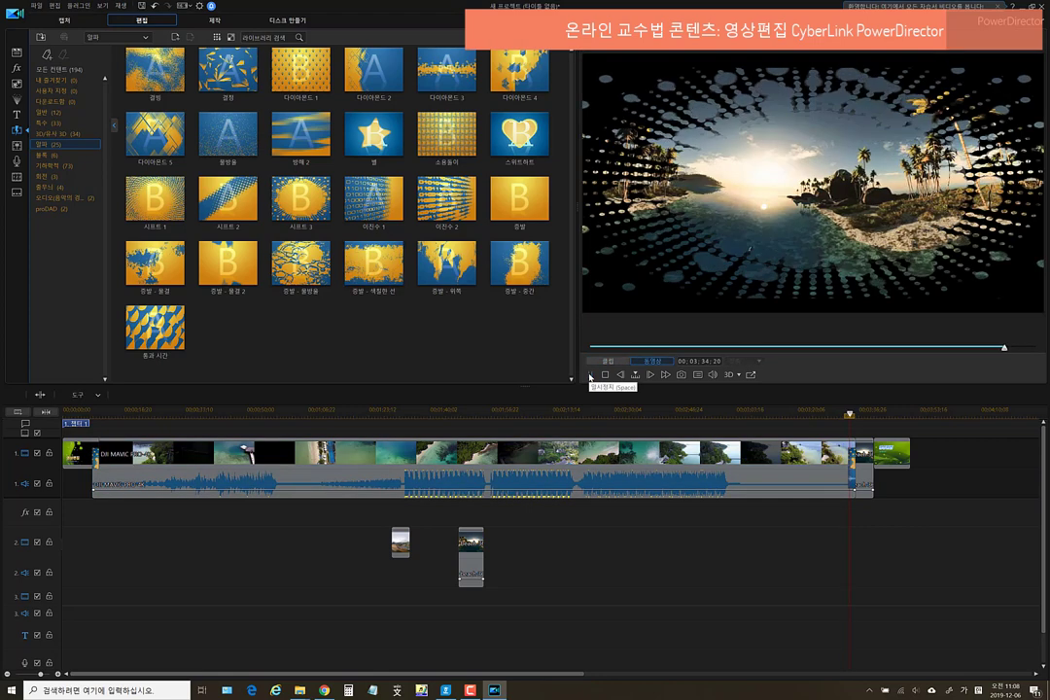
left_click(590, 375)
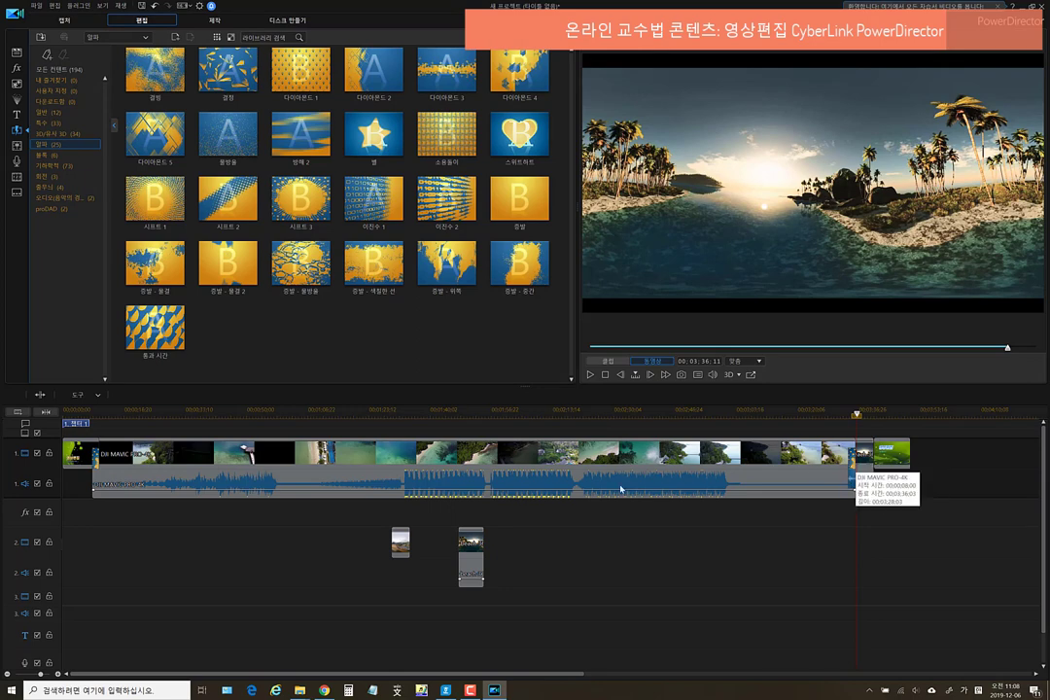
Split the long DJI MAVIC PRO-4K clip at 00:03:29:23, just before its closing credits
left_click(831, 414)
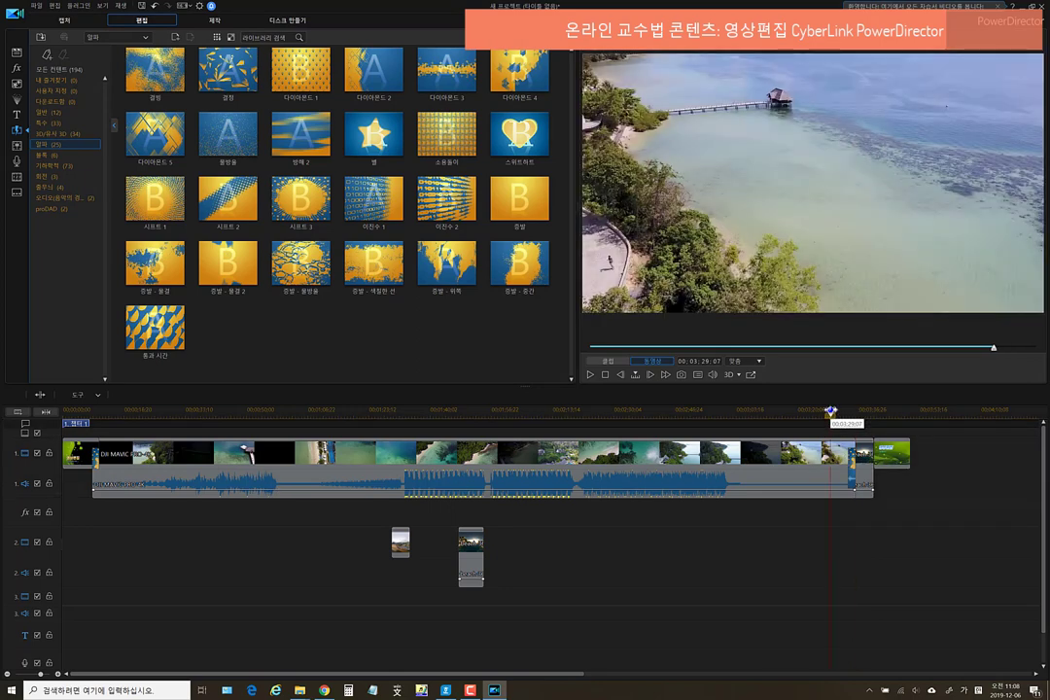
left_click(843, 414)
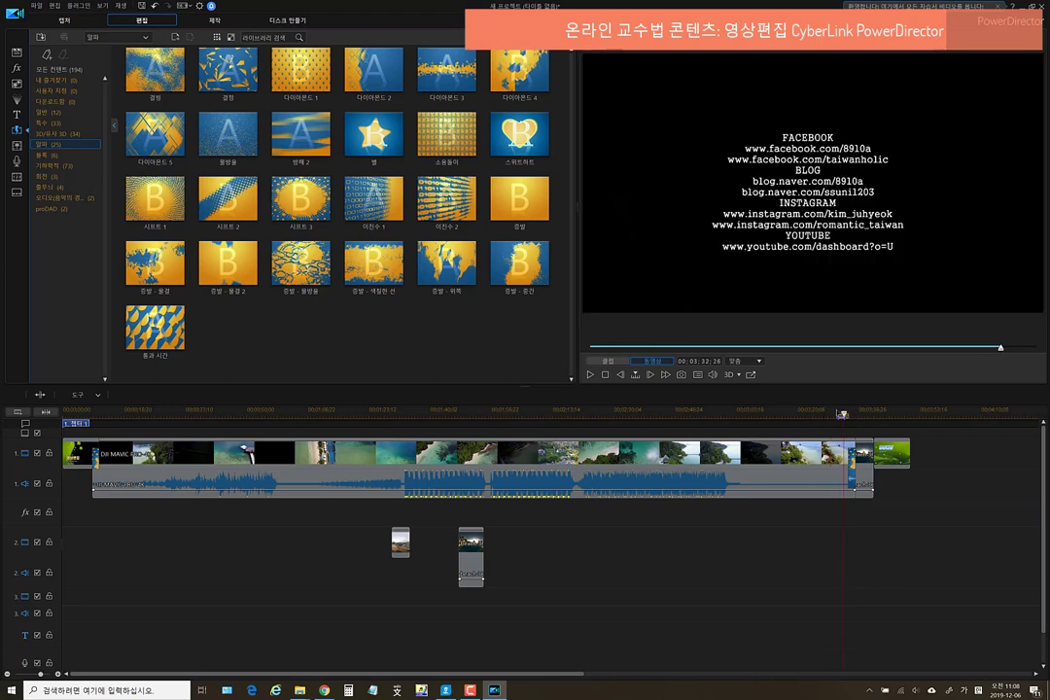
left_click(838, 413)
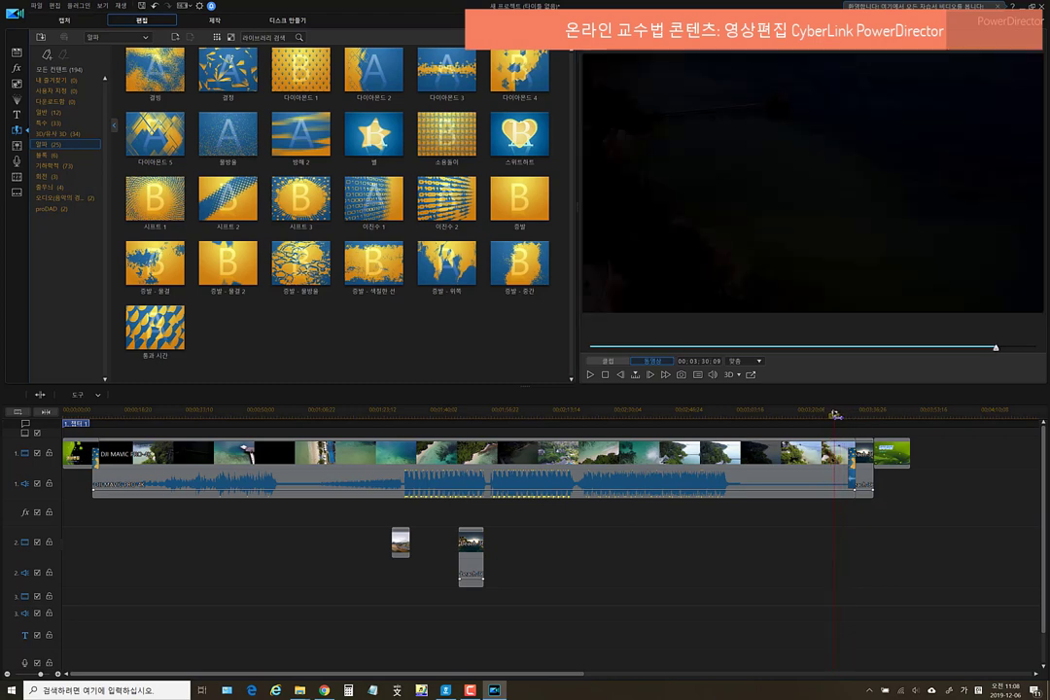
left_click(834, 413)
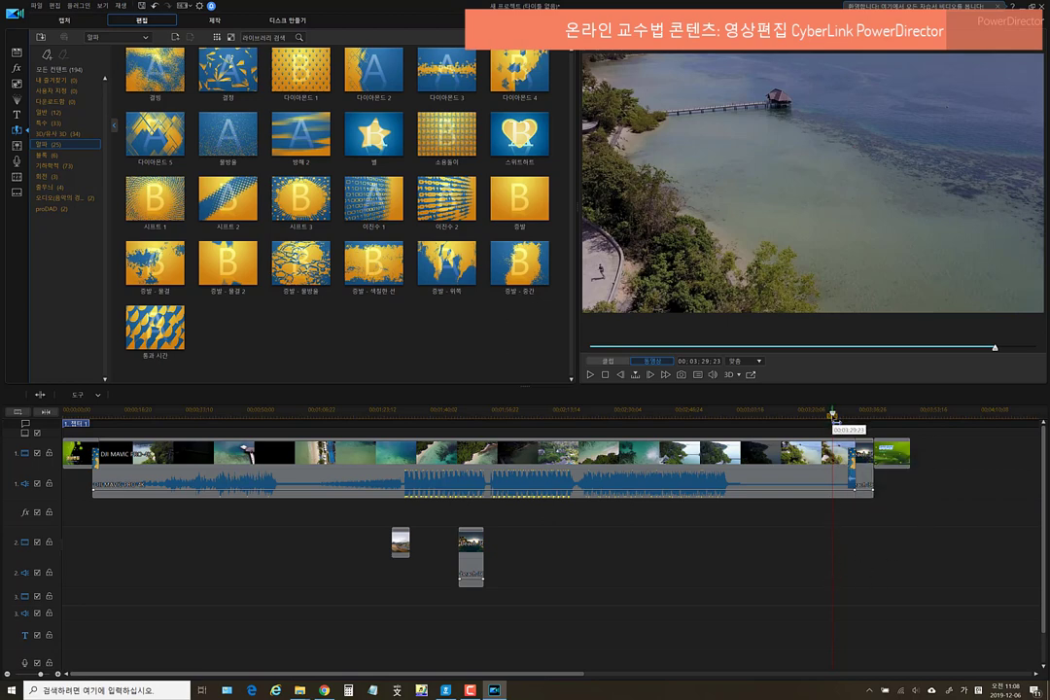
left_click(838, 462)
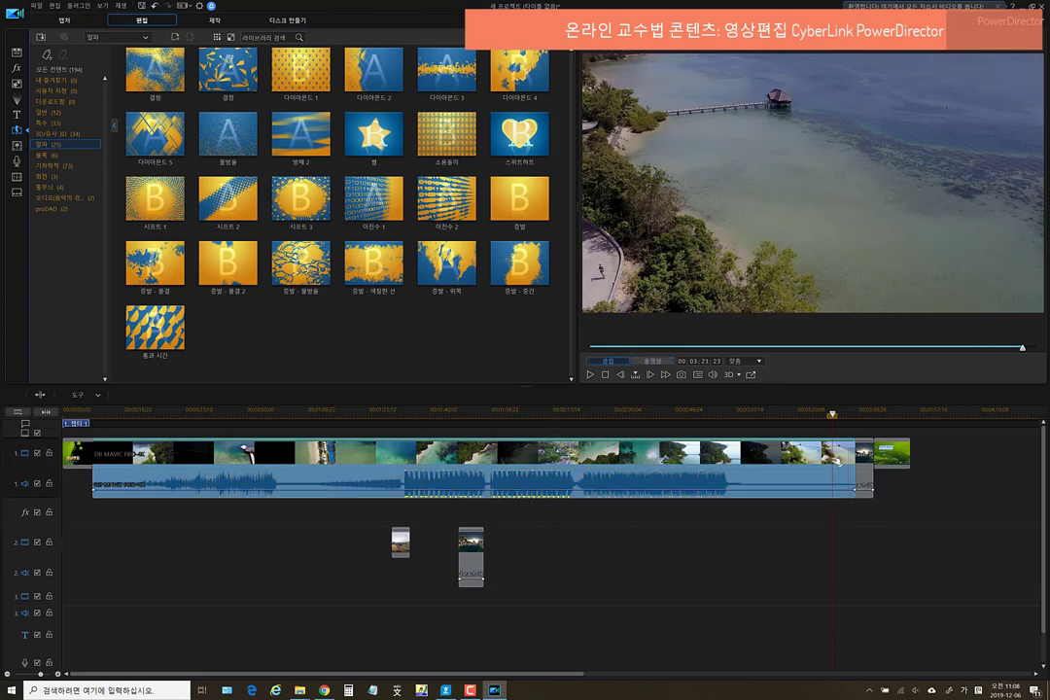
right_click(838, 461)
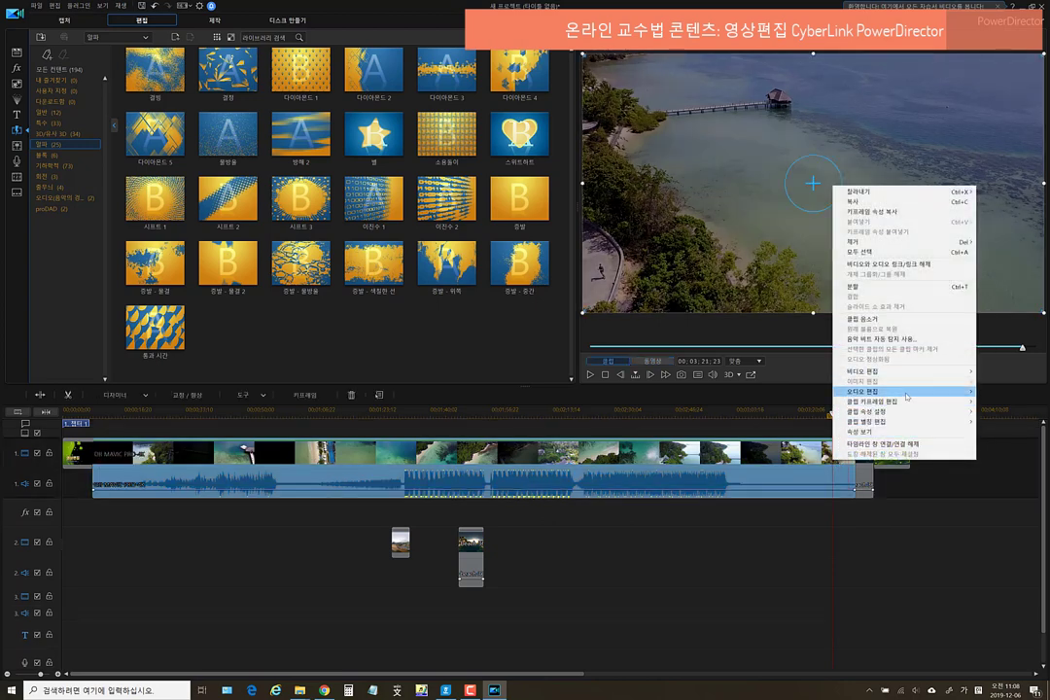
mouse_move(907, 397)
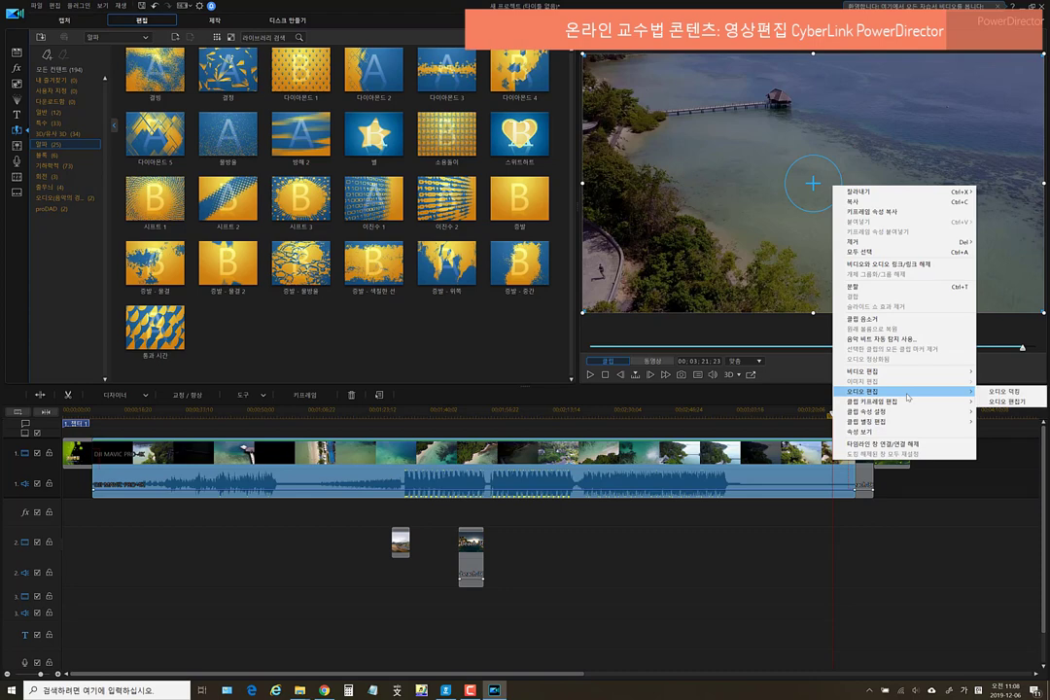
left_click(854, 287)
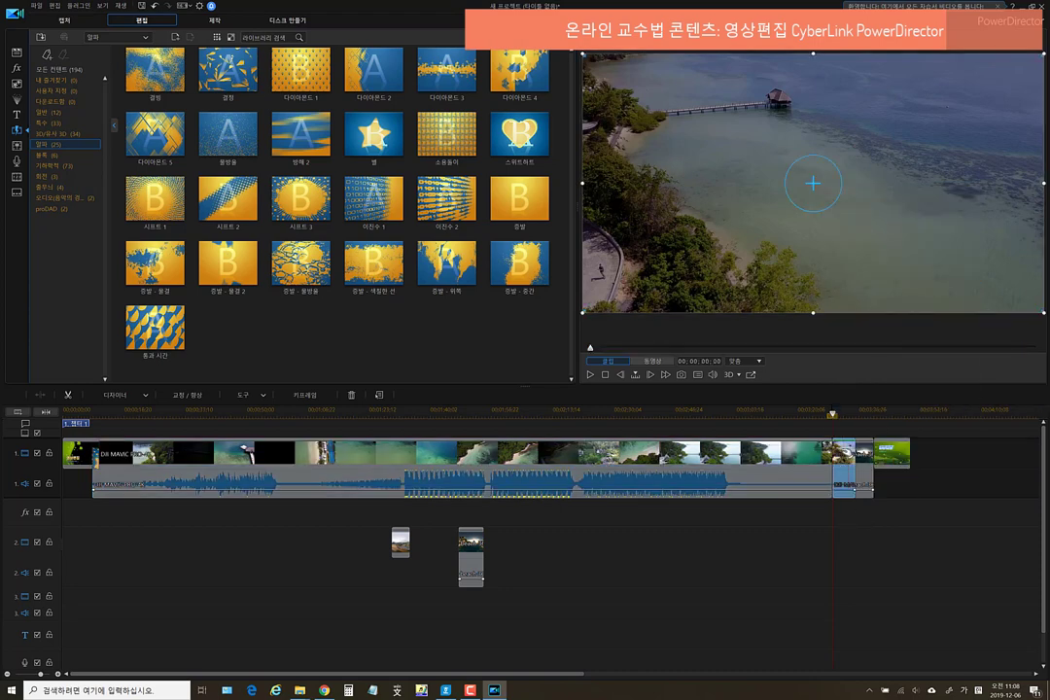
Remove the short credits segment at the end of the DJI MAVIC PRO-4K footage and close the gap
left_click(813, 458)
left_click(844, 476)
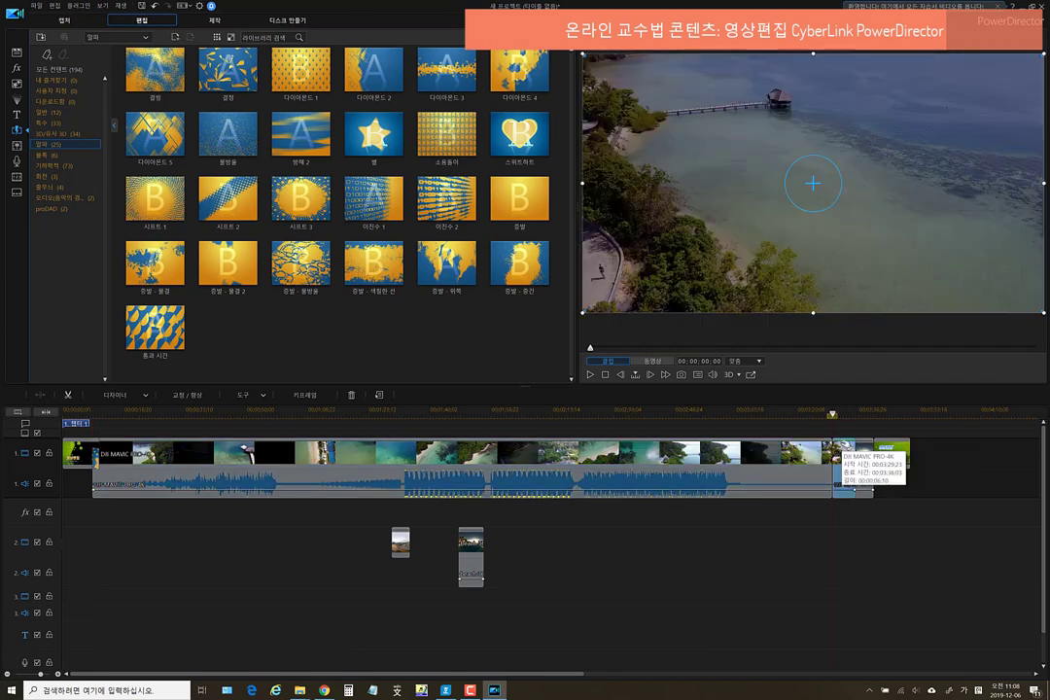
right_click(841, 448)
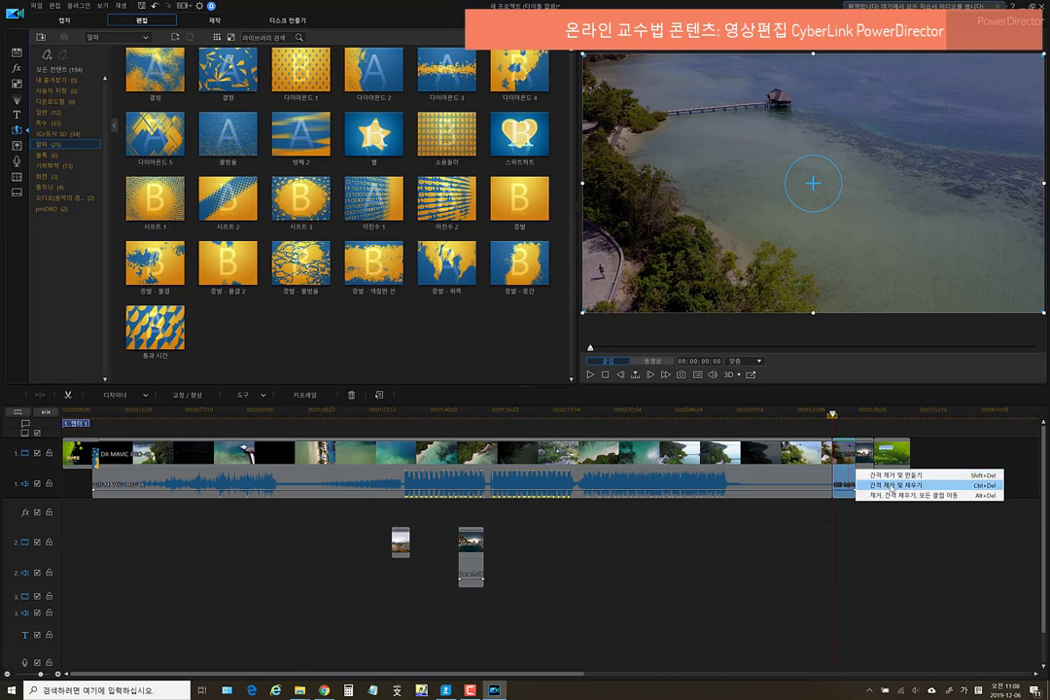
left_click(892, 485)
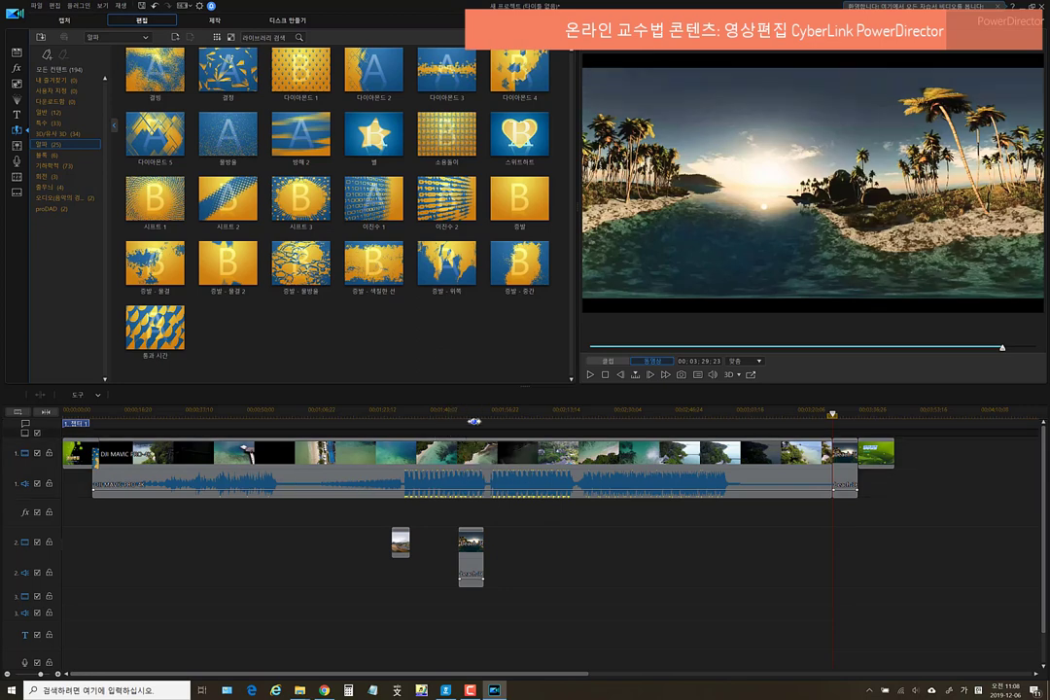
Split the DJI MAVIC PRO-4K clip at 00:01:47:11 and place an alpha transition at the cut
left_click(473, 409)
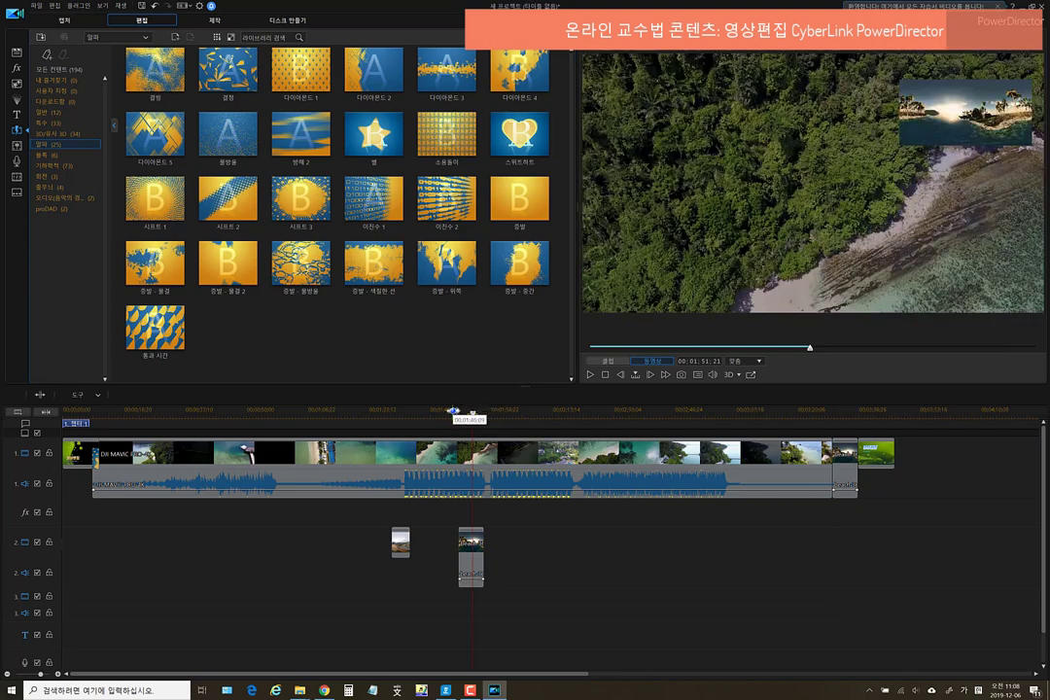
left_click_drag(474, 413, 459, 416)
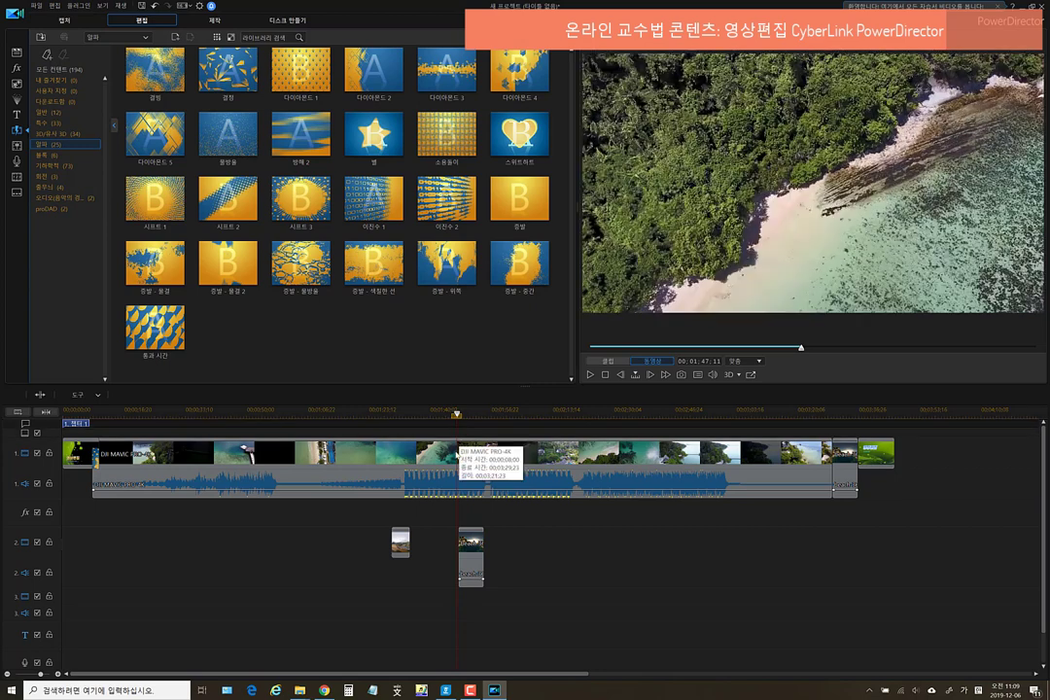
right_click(459, 447)
left_click(483, 279)
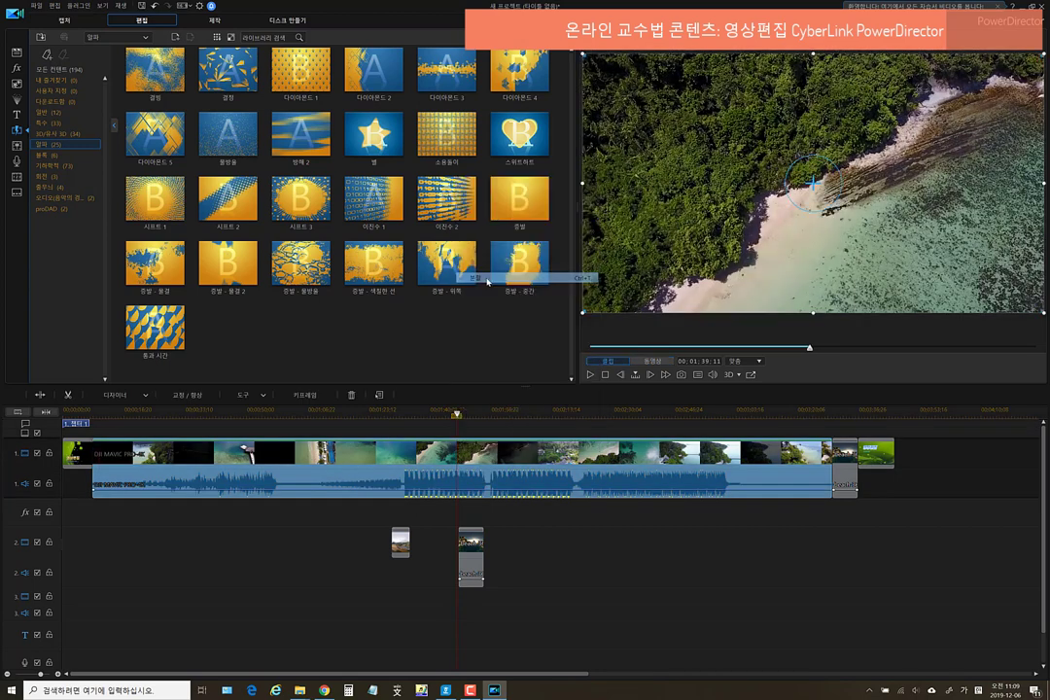
left_click(462, 476)
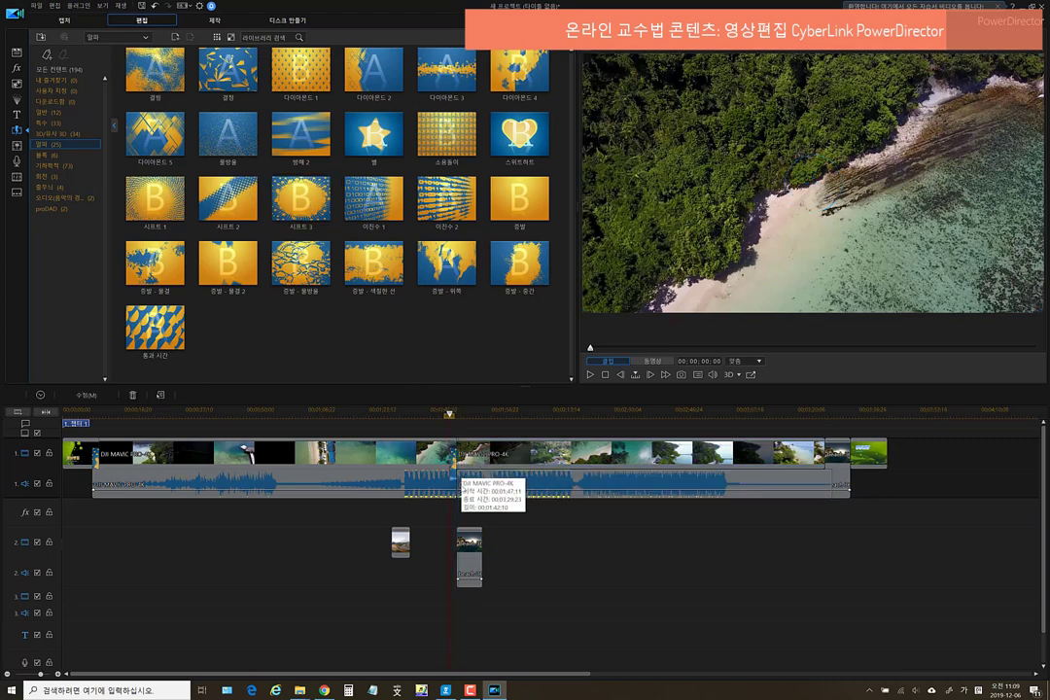
Play the movie from about 00:01:44:11 through the new transition to check how it looks
left_click(447, 416)
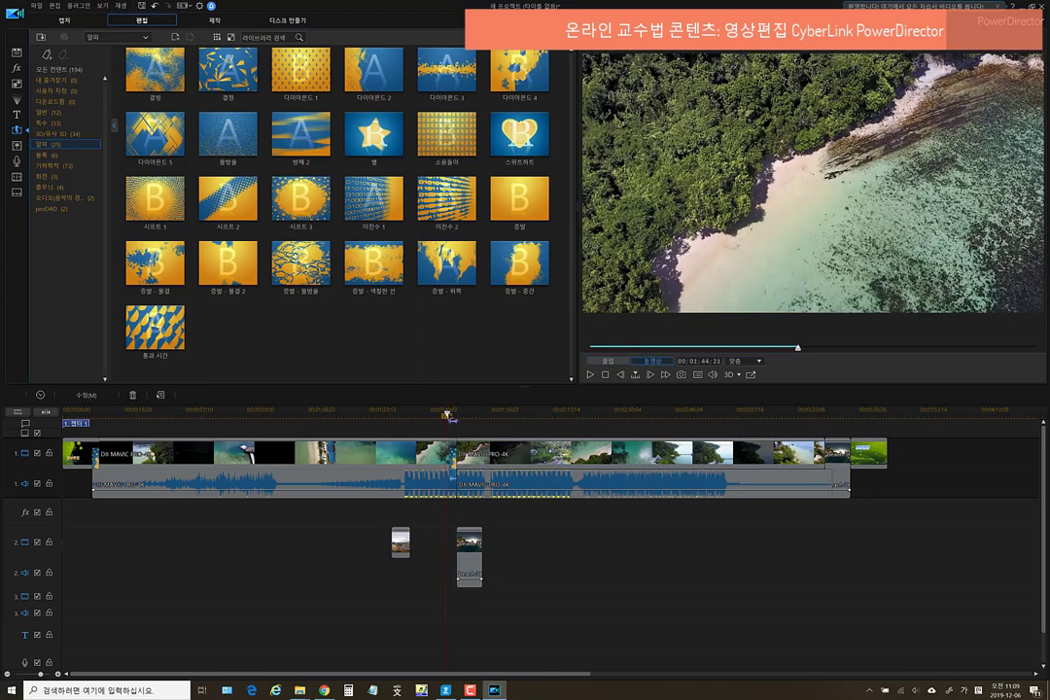
left_click(446, 415)
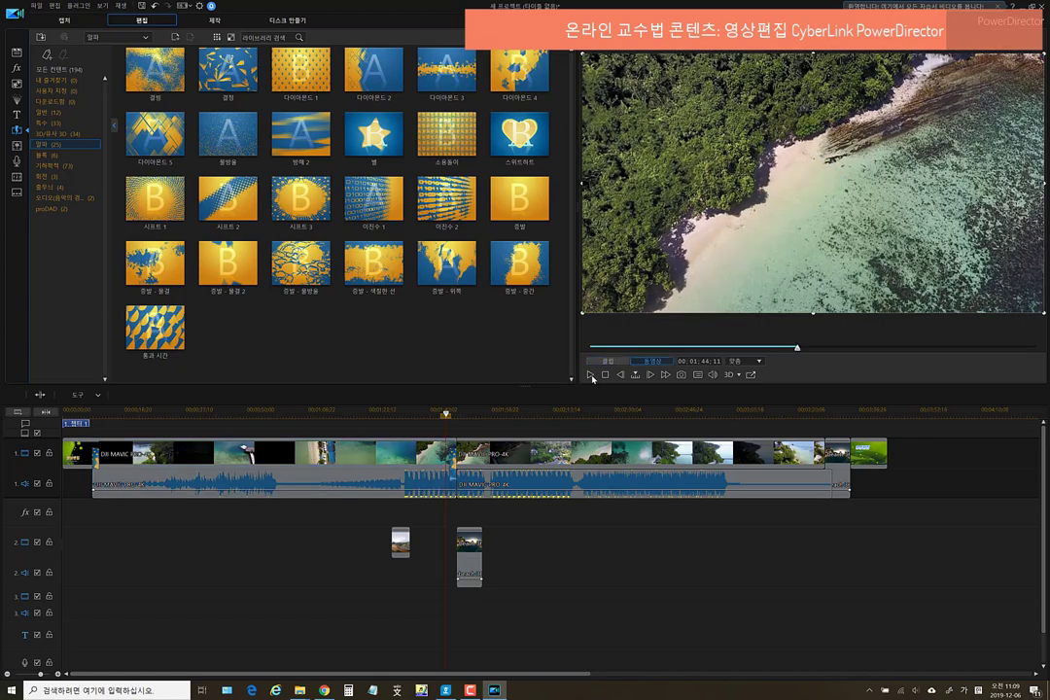
left_click(591, 375)
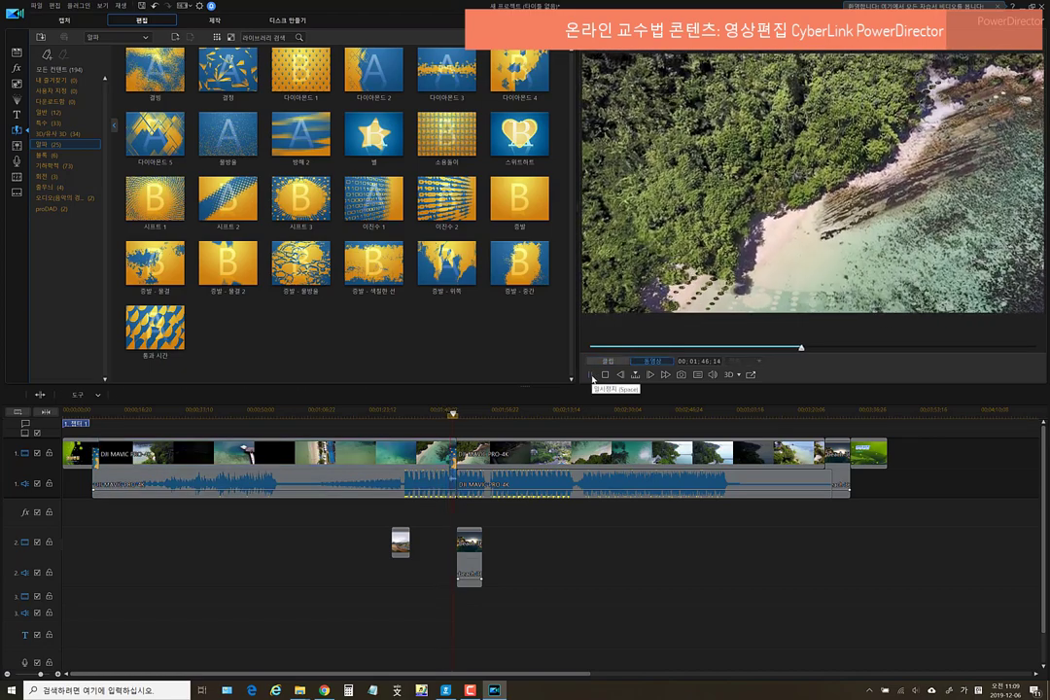
left_click(592, 376)
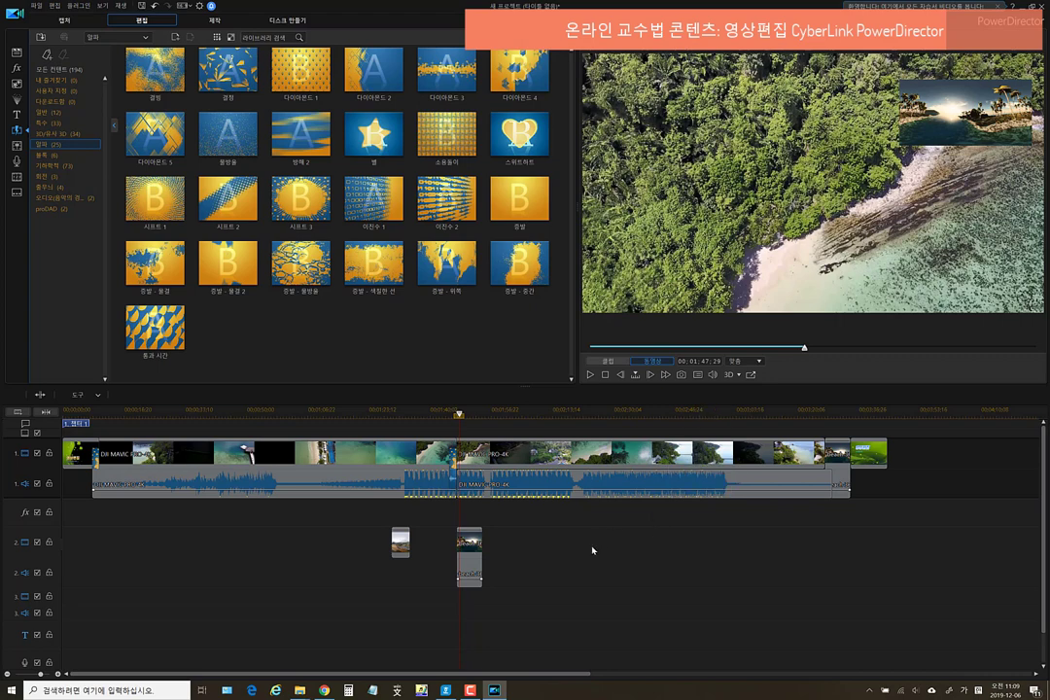
Mute the first DJI MAVIC PRO-4K segment and play a few seconds from its middle to check the sound
left_click(277, 489)
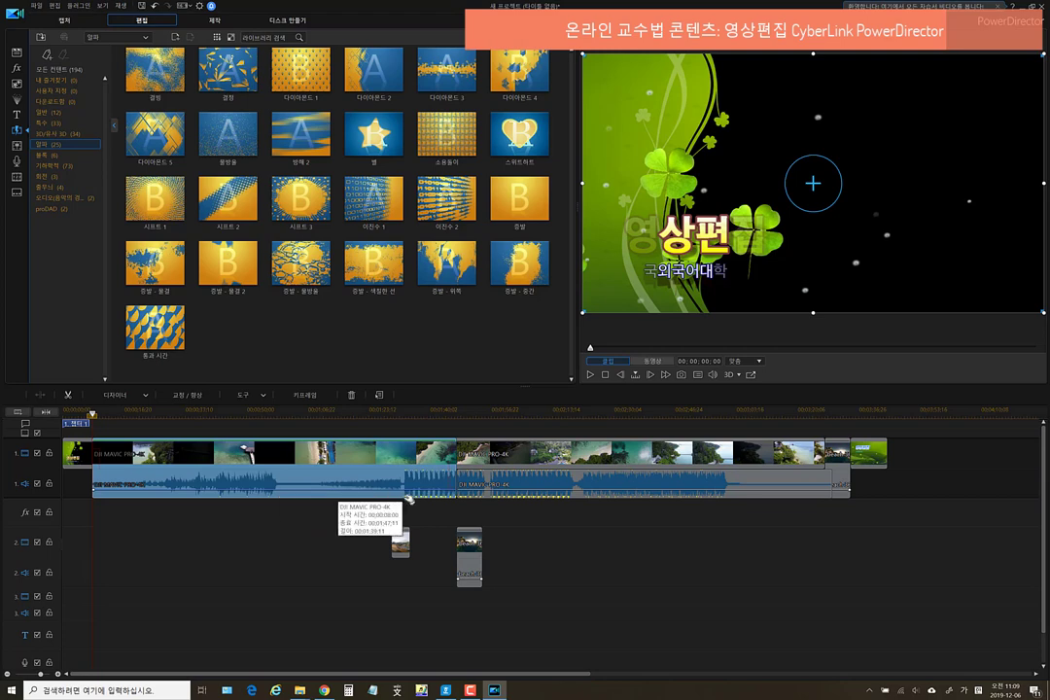
right_click(301, 478)
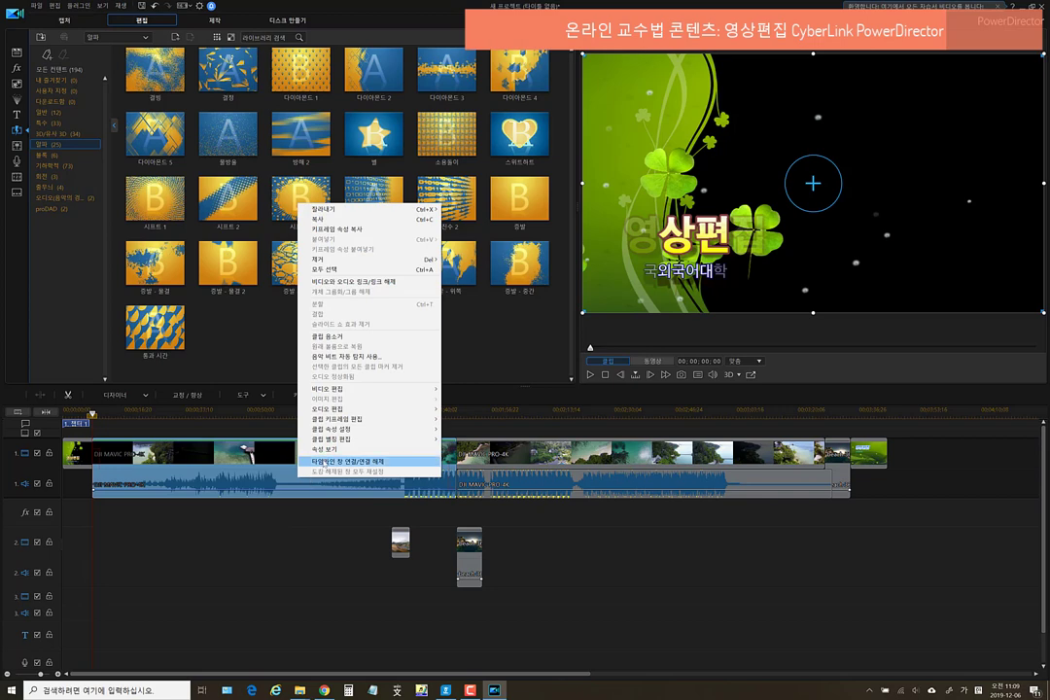
left_click(355, 340)
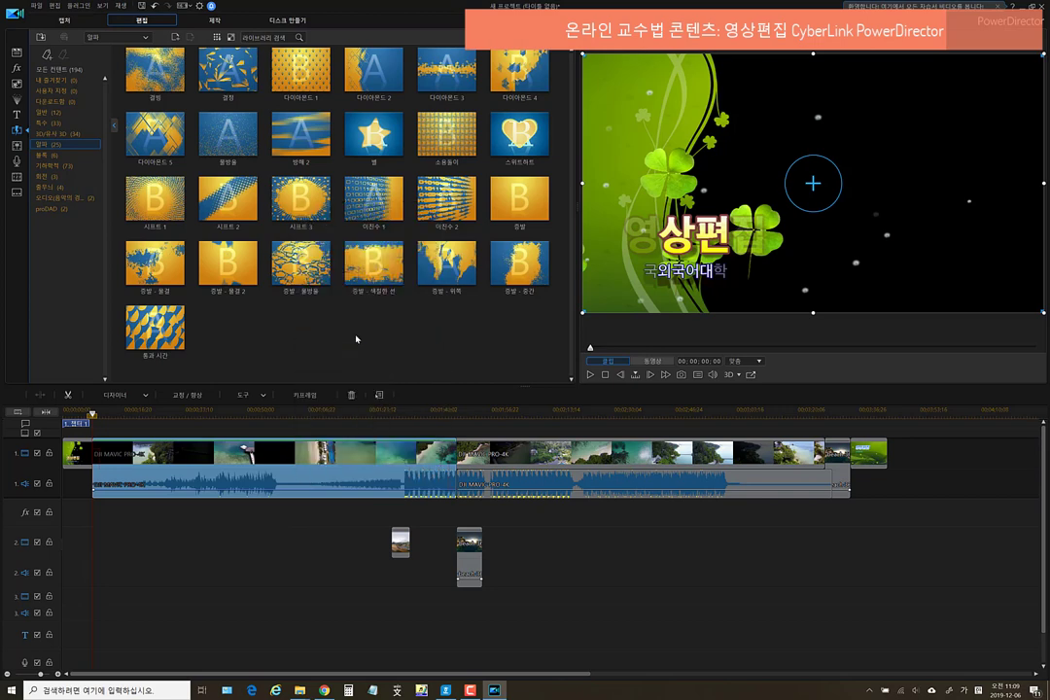
left_click(211, 413)
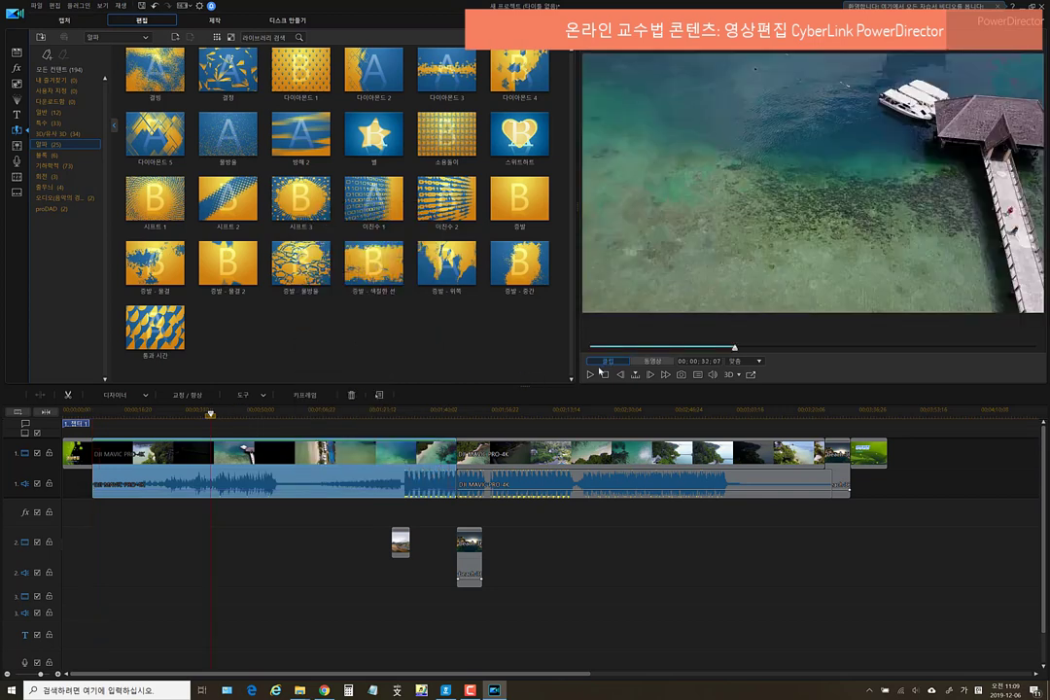
left_click(590, 374)
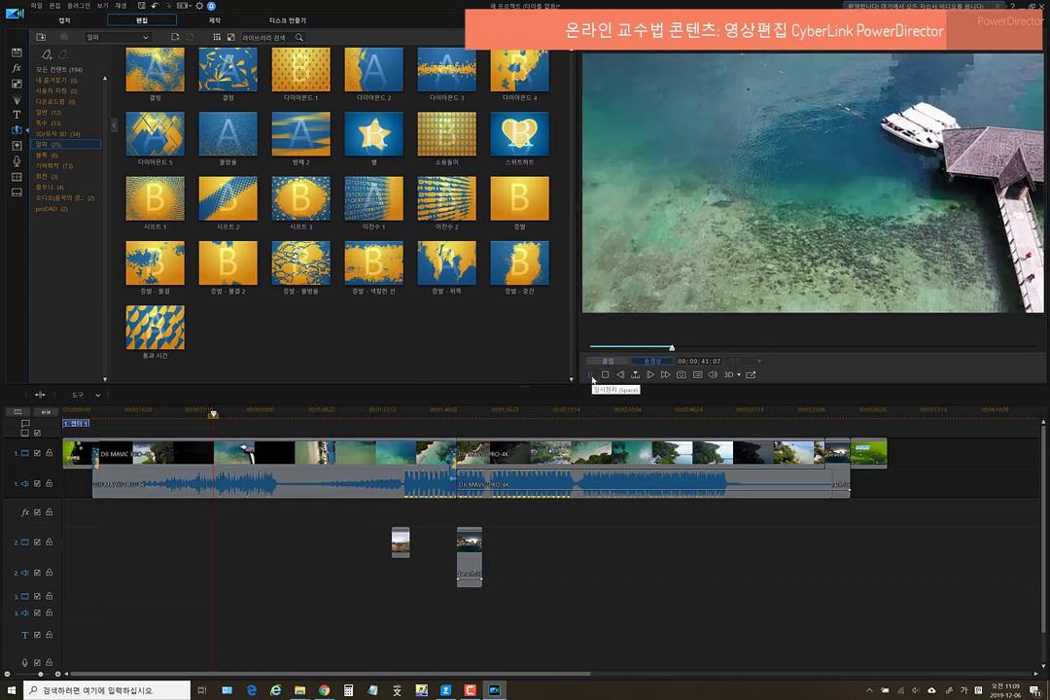
left_click(590, 376)
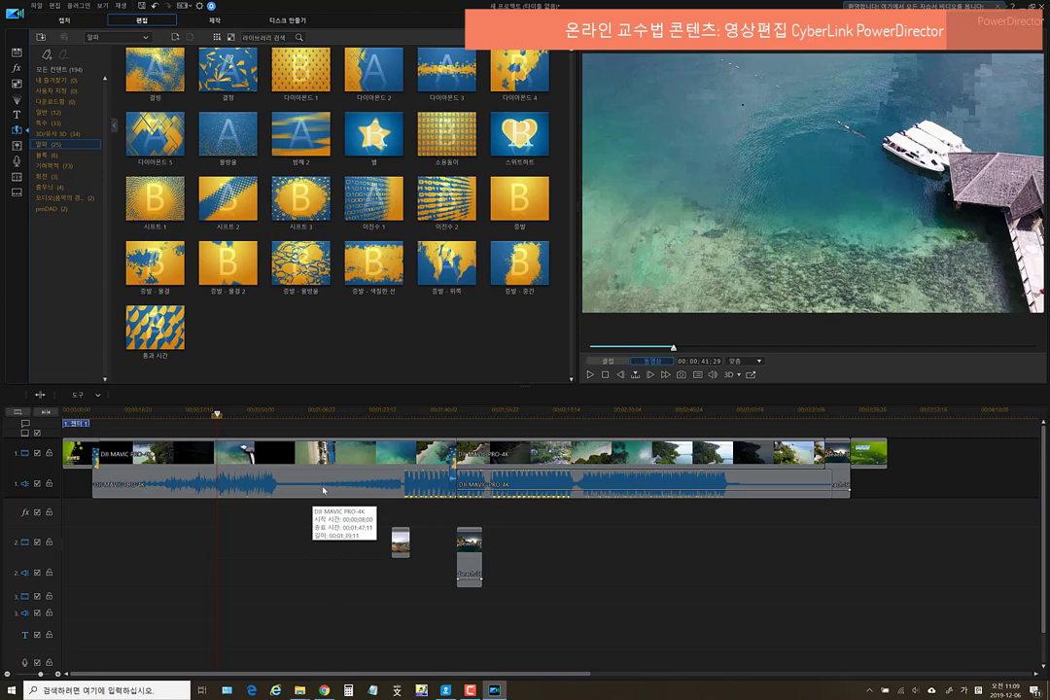
Unlink the video and audio of the first DJI MAVIC PRO-4K segment and check that they select separately
right_click(267, 481)
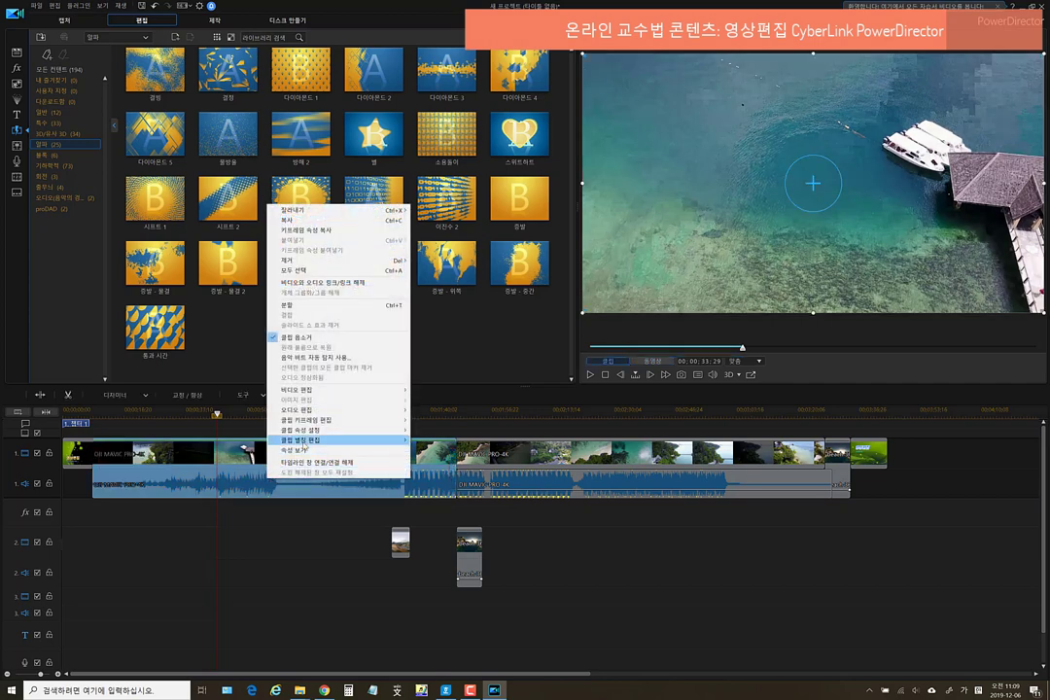
mouse_move(308, 429)
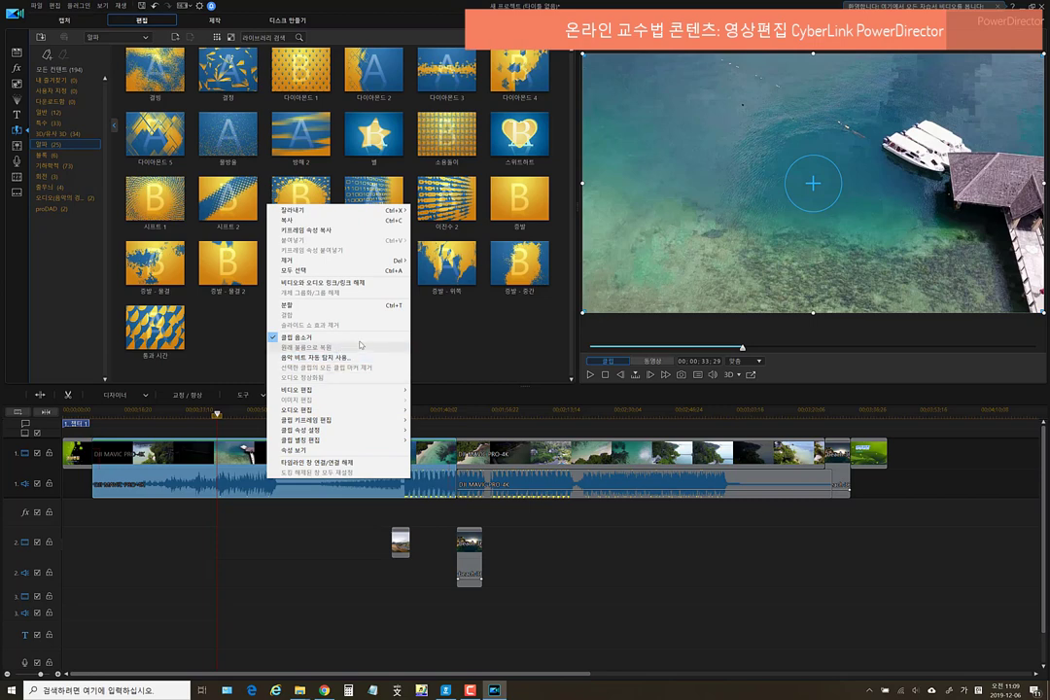
left_click(339, 283)
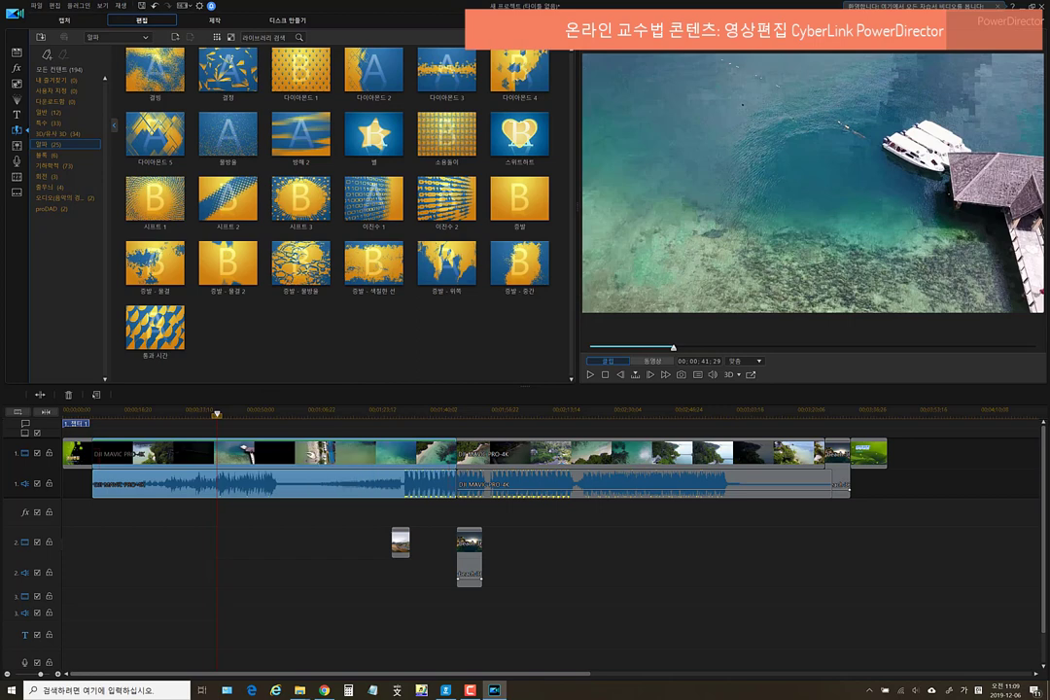
left_click(306, 453)
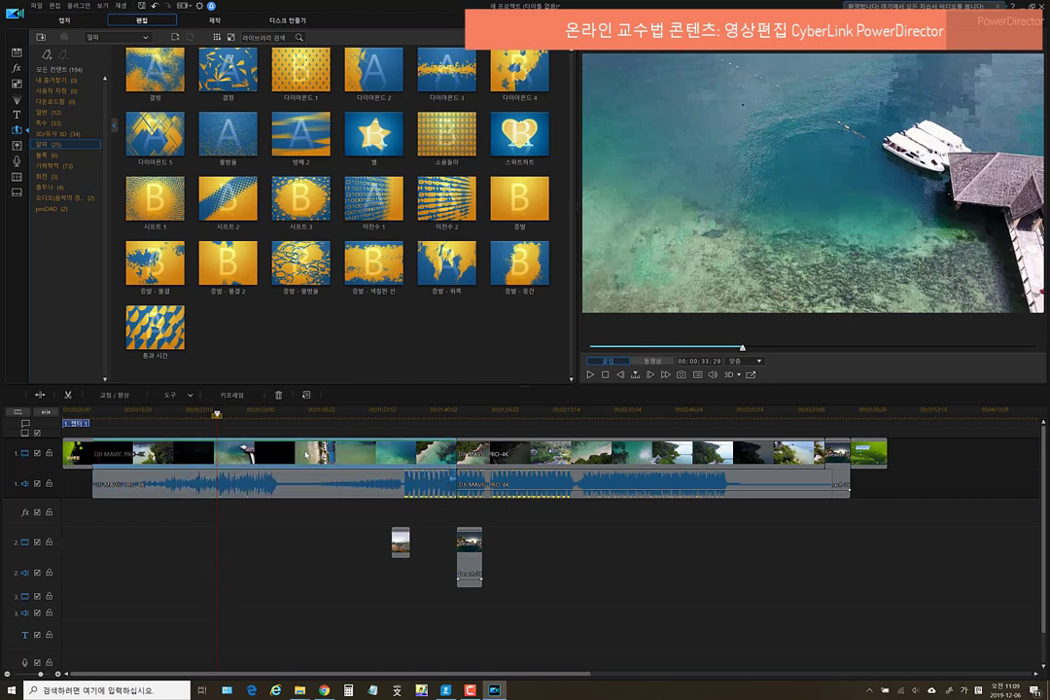
left_click(661, 484)
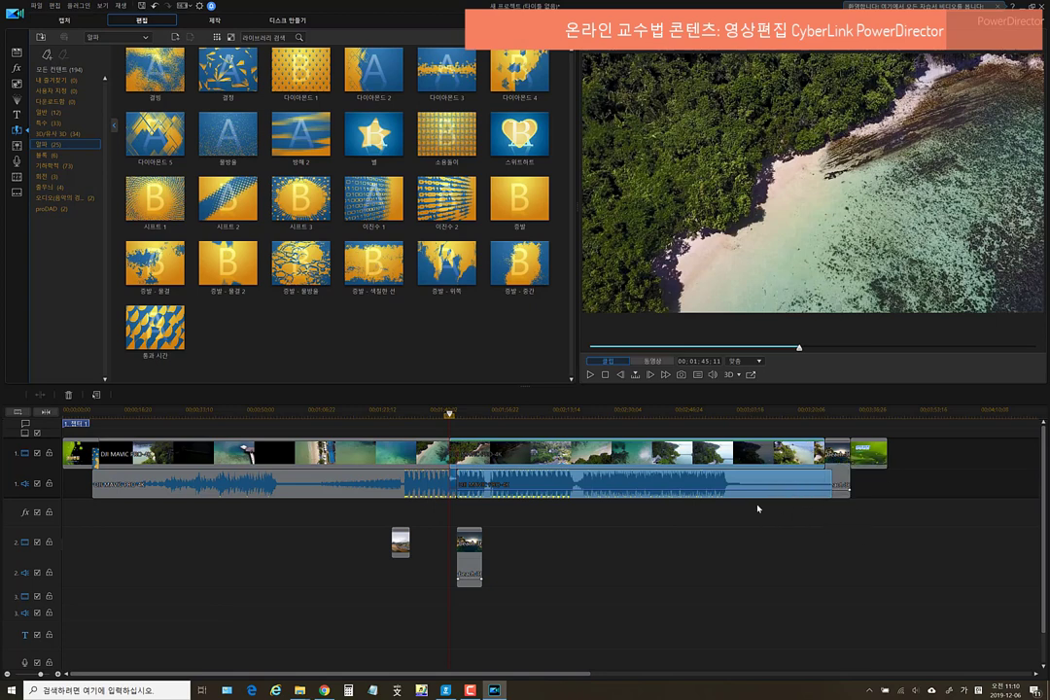
Delete only the audio of the first DJI MAVIC PRO-4K segment, leaving its gap on the audio track
left_click(280, 489)
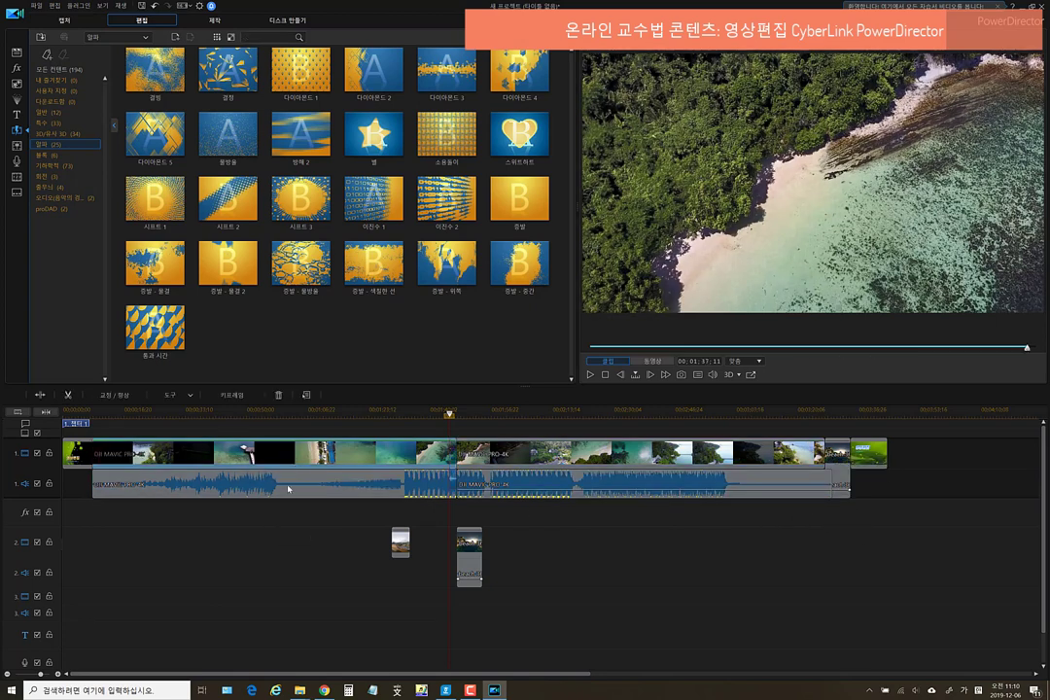
left_click(280, 489)
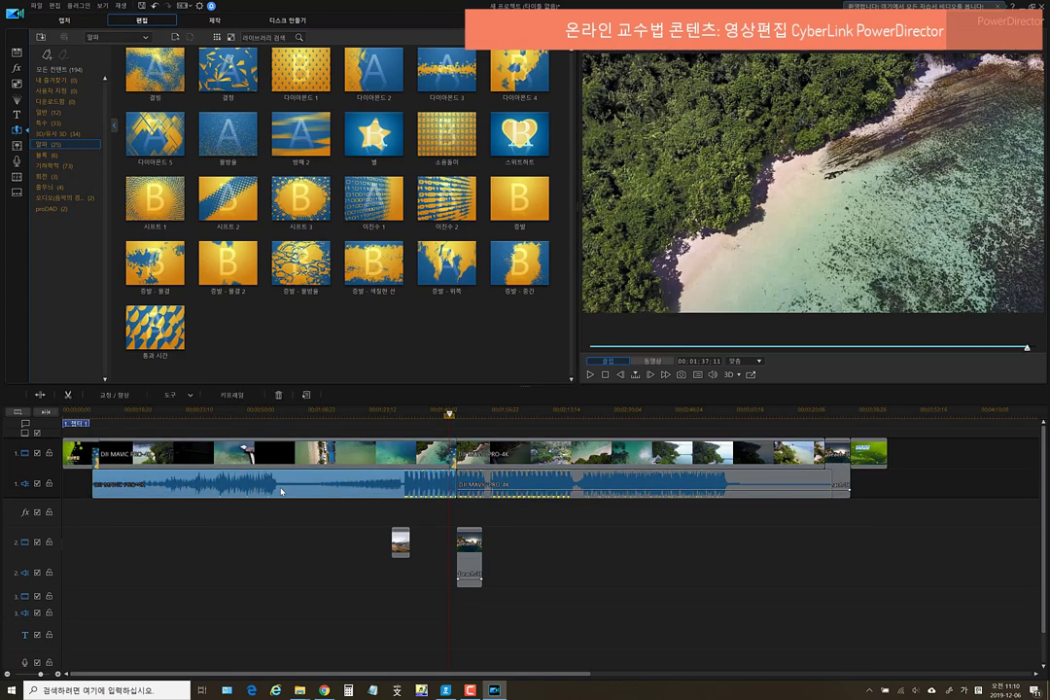
key("Delete")
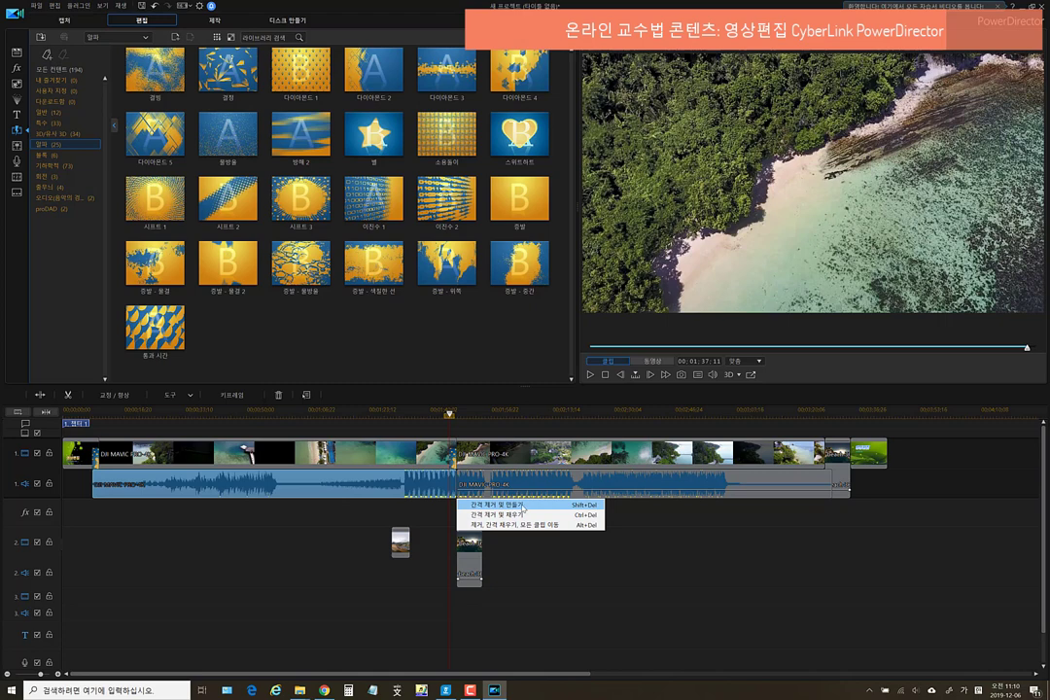
left_click(506, 505)
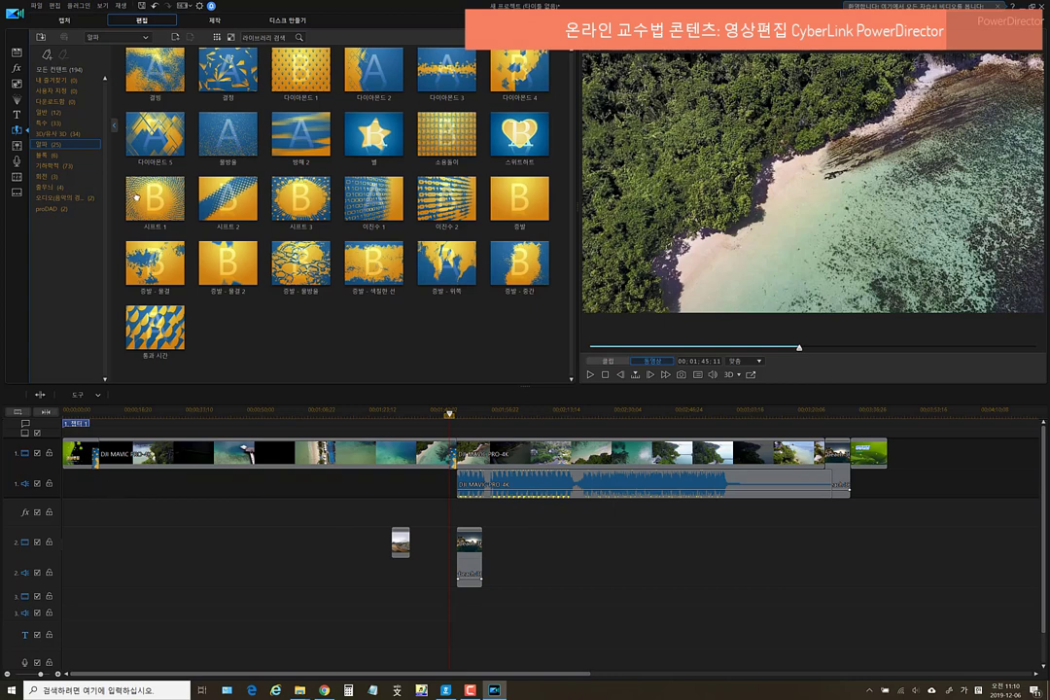
Show the background music (배경 음악) in the media library and play previews of All Right and Ashita
left_click(16, 51)
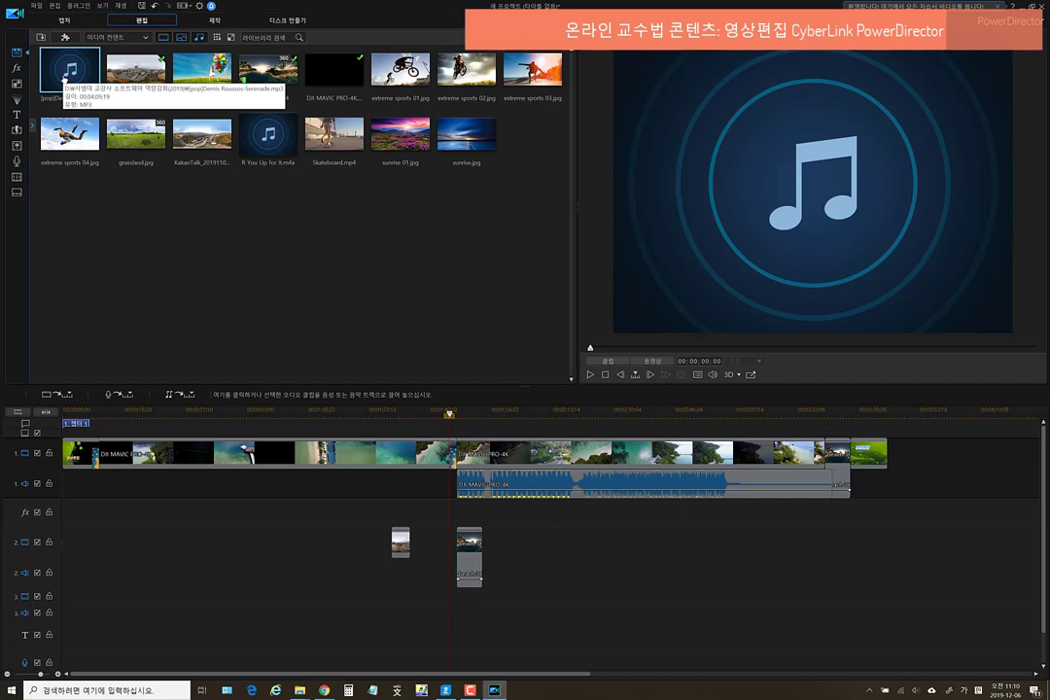
left_click(134, 38)
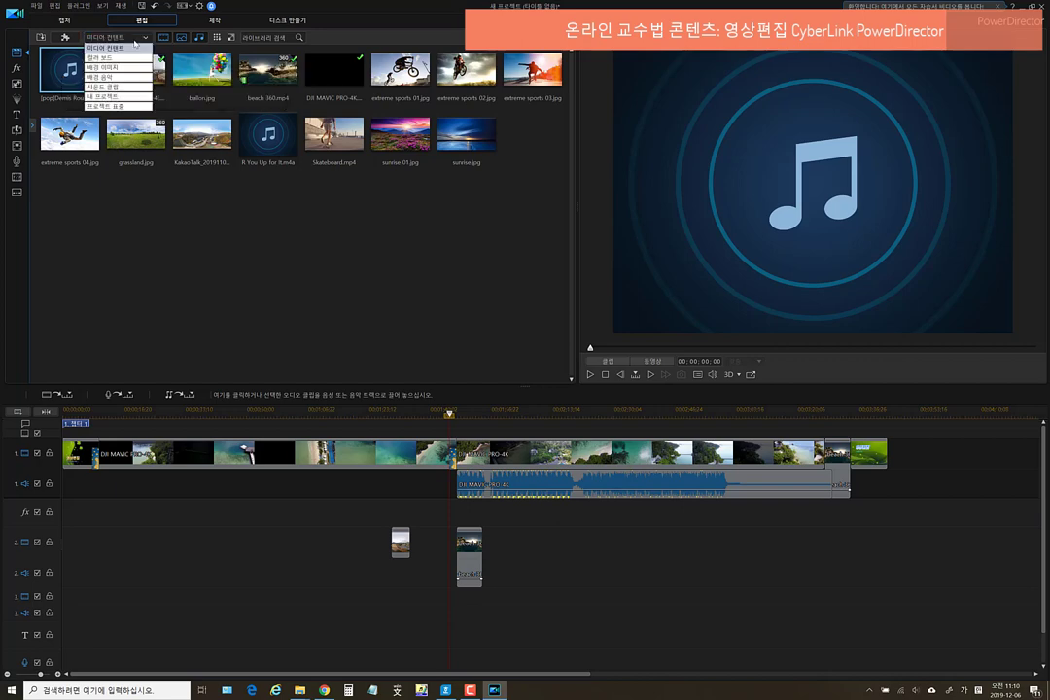
left_click(109, 77)
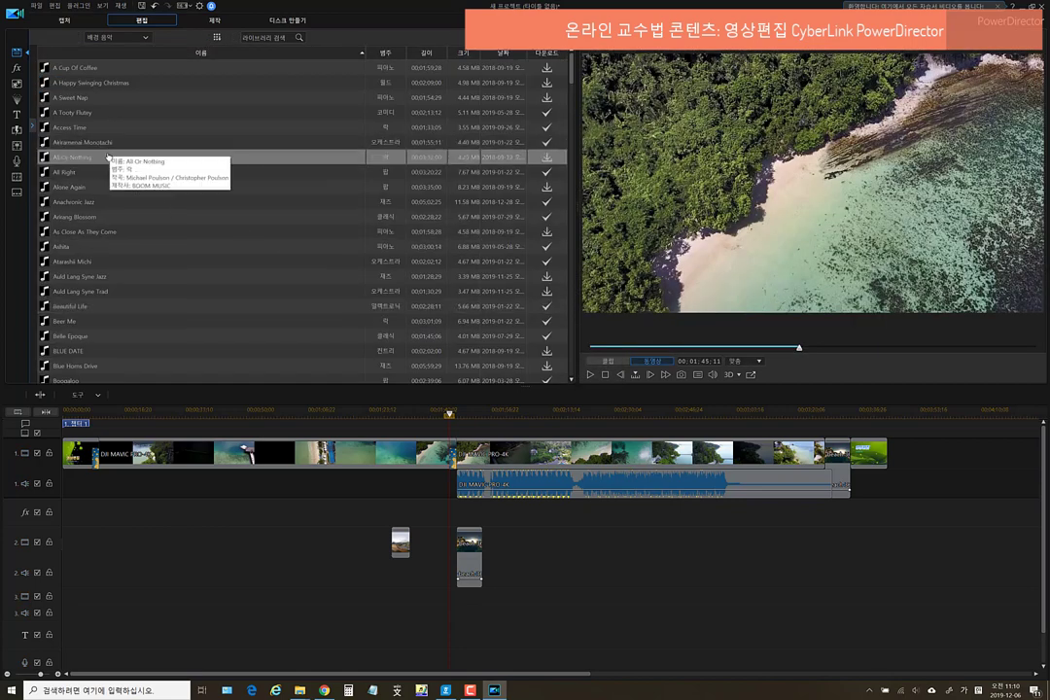
left_click(97, 175)
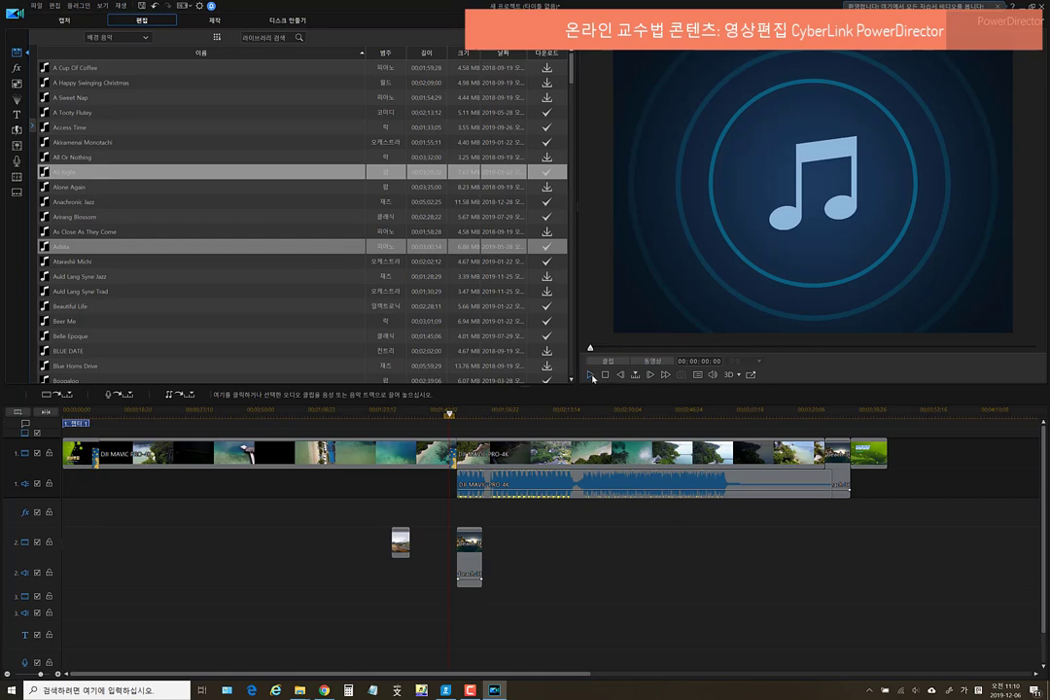
left_click(591, 375)
left_click(592, 379)
left_click(119, 247)
left_click(590, 378)
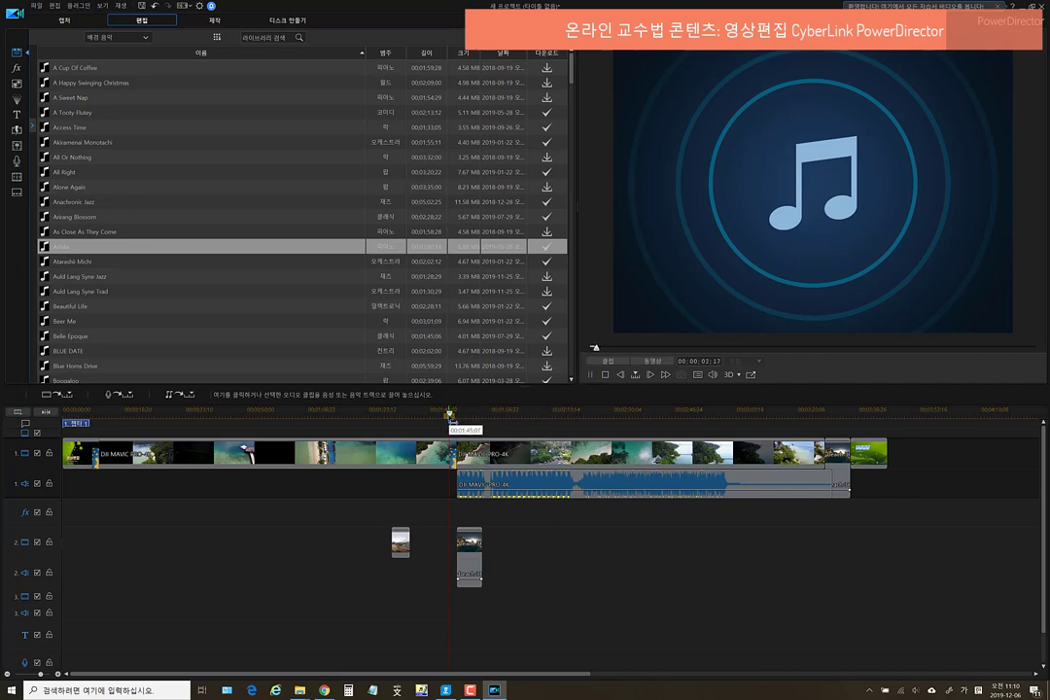
Try placing Ashita on the first audio track at 00:00:04:15 with the overwrite (덮어쓰기) option, and undo the placement
left_click(329, 420)
left_click(80, 413)
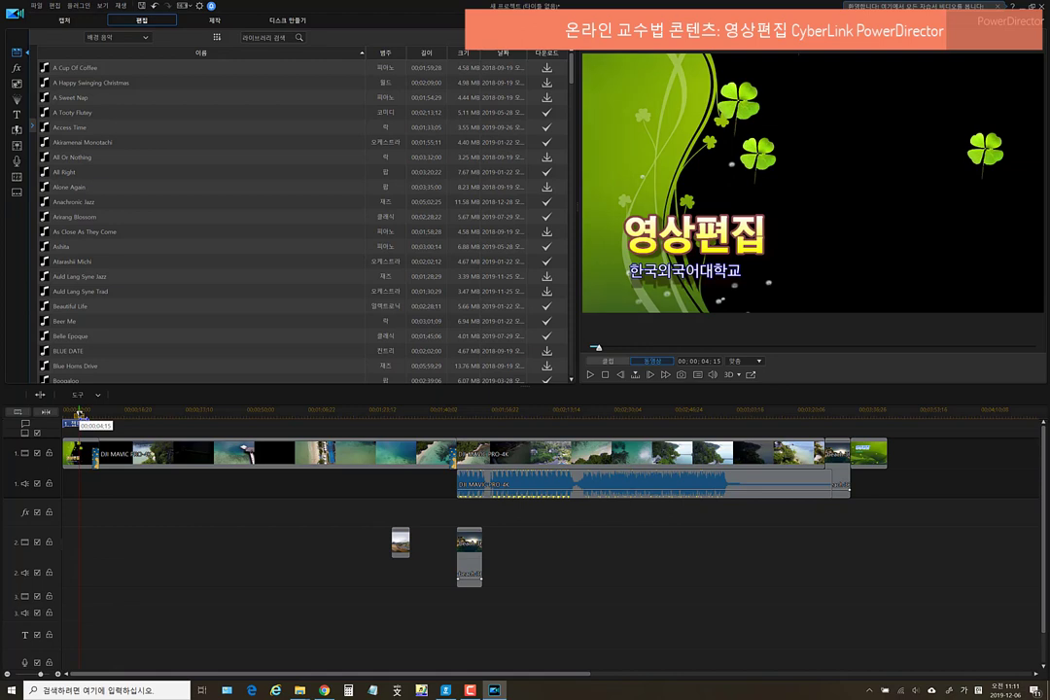
left_click(78, 247)
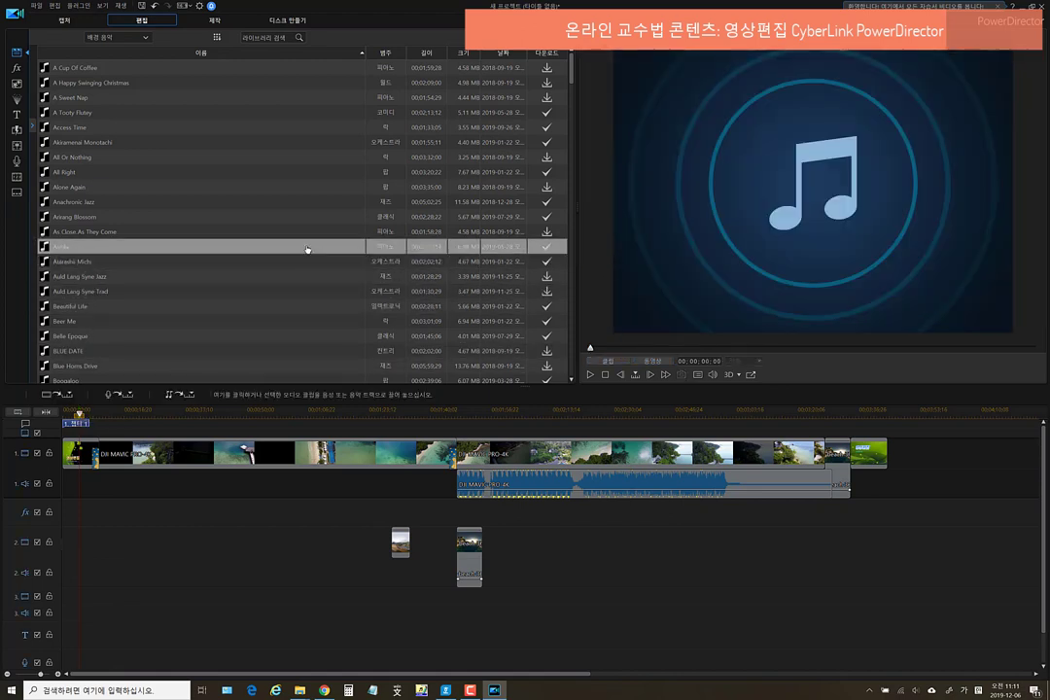
left_click_drag(306, 250, 80, 479)
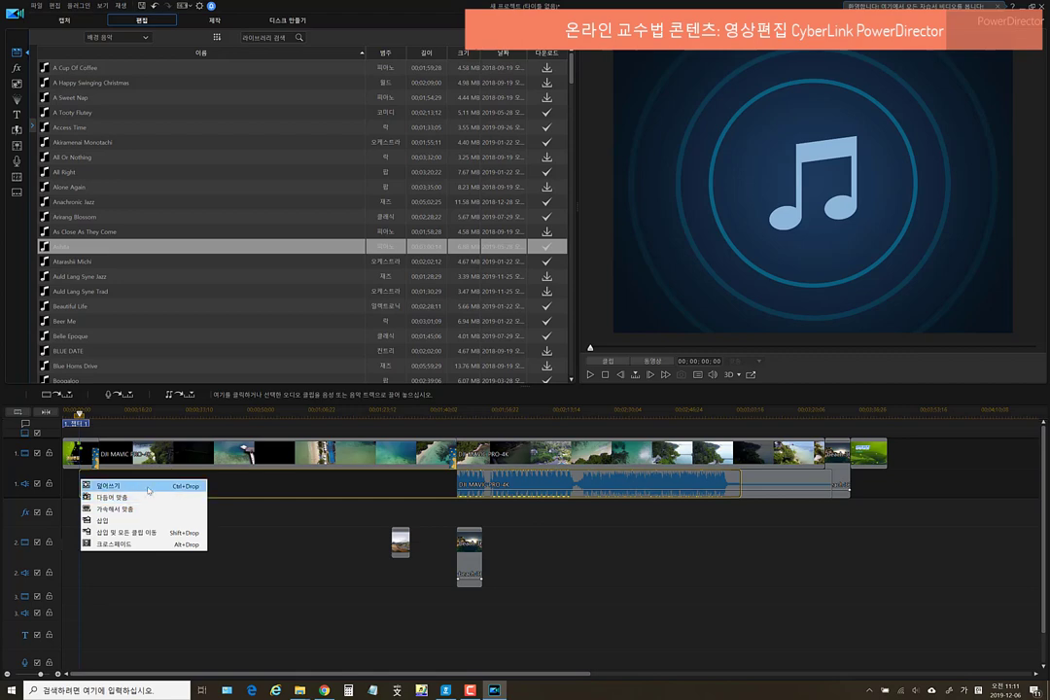
left_click(149, 488)
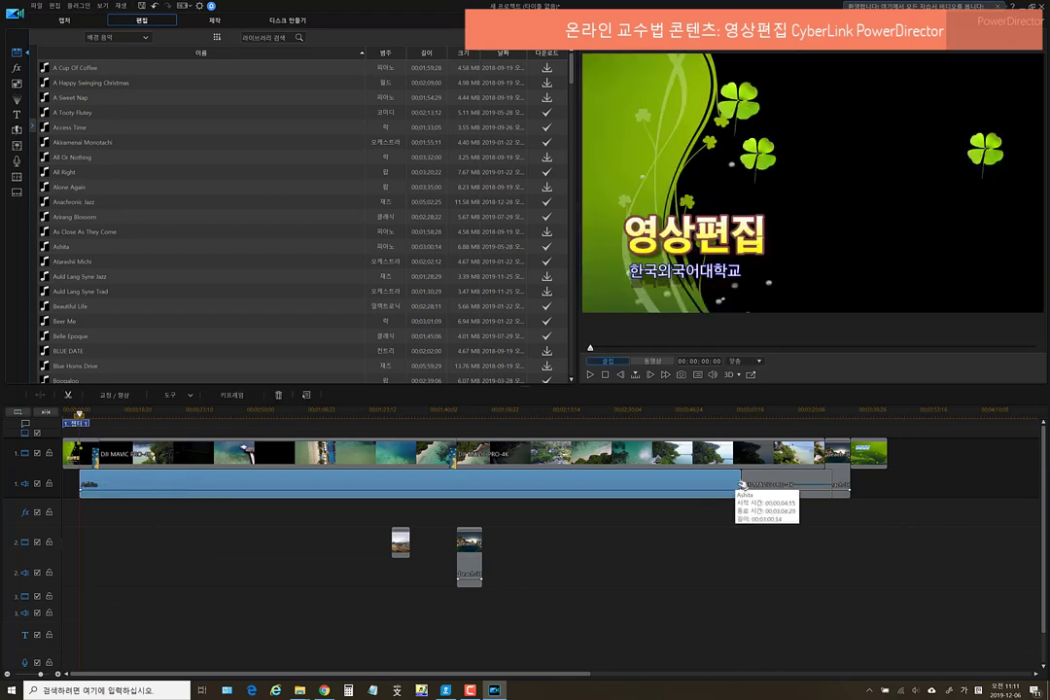
left_click(158, 7)
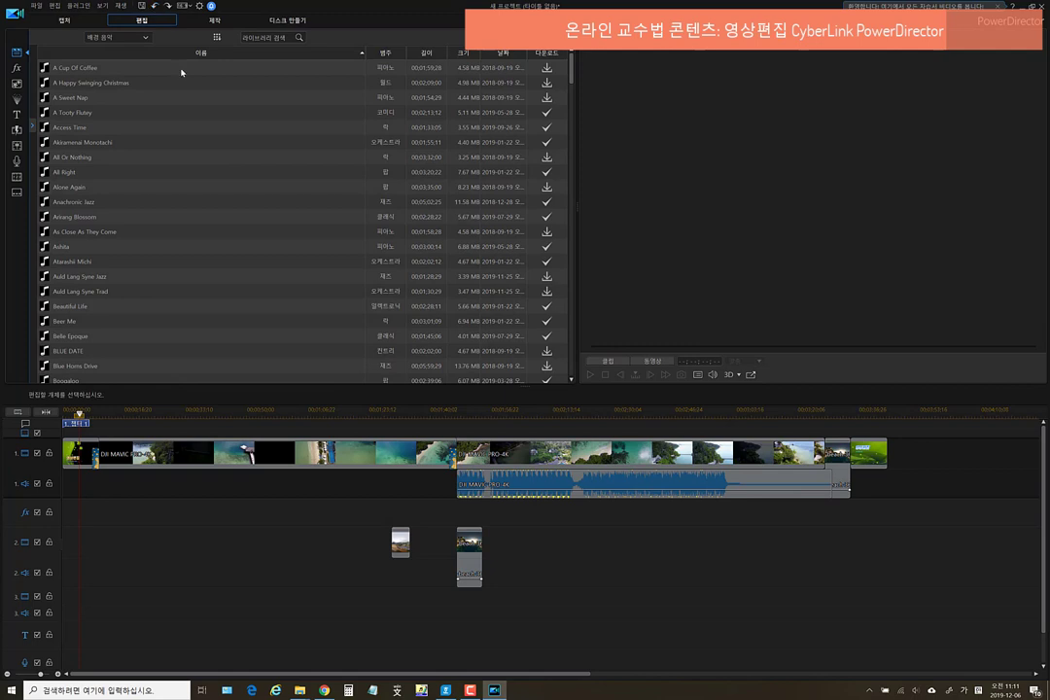
Place Ashita in the first audio track's gap from 00:00:10:00, trimmed to fit (다듬어 맞춤) before the second DJI MAVIC PRO-4K audio
left_click(136, 246)
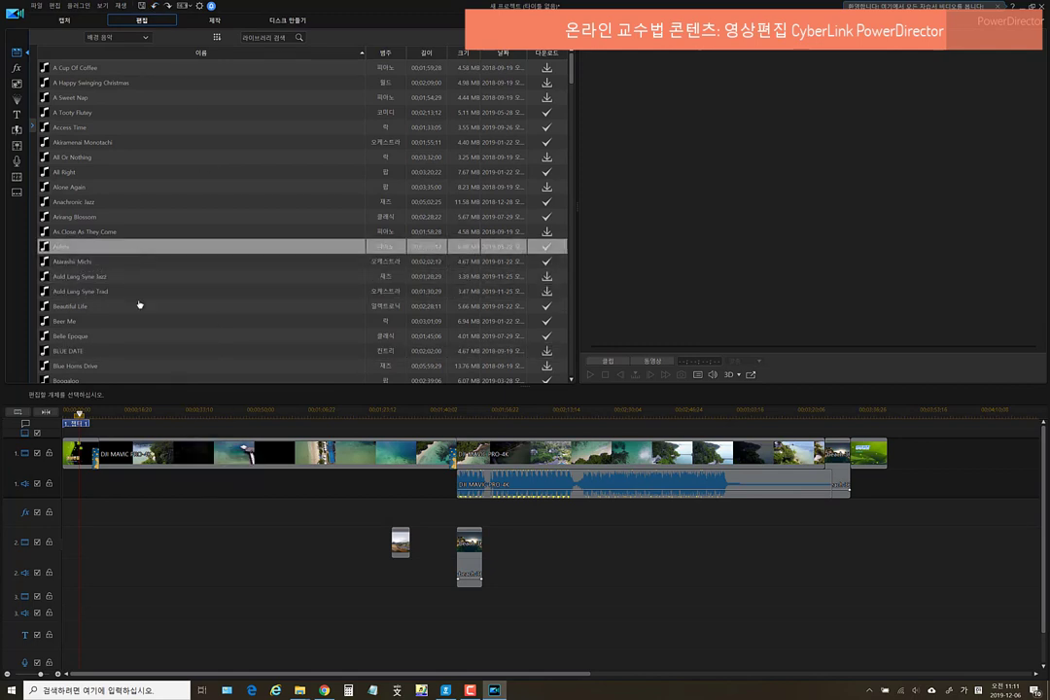
left_click_drag(138, 305, 98, 497)
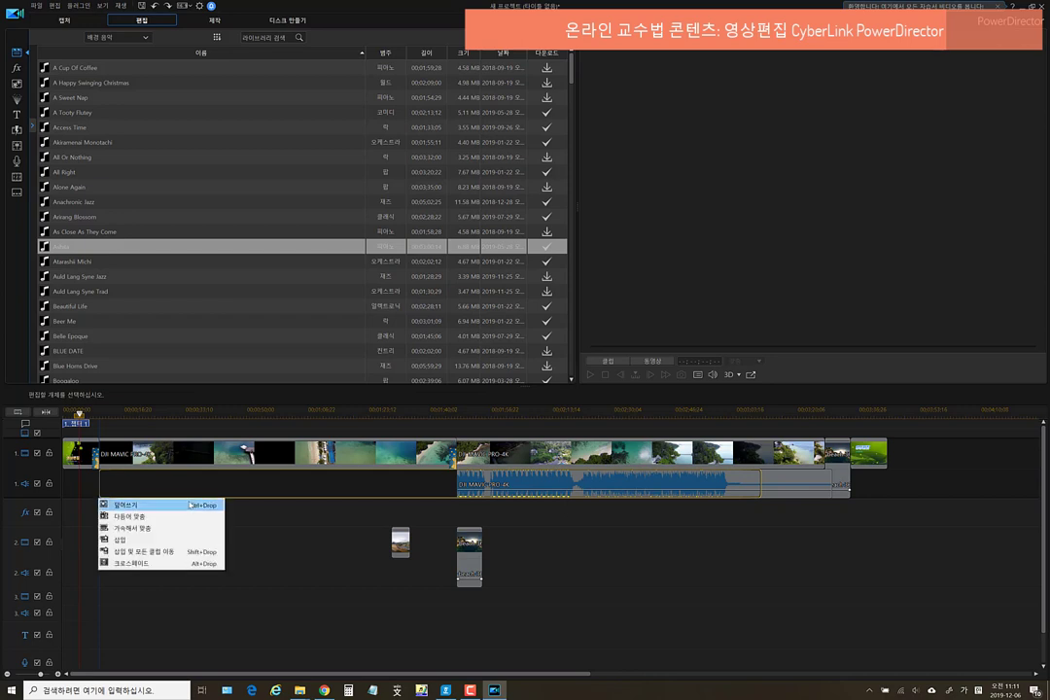
left_click(166, 520)
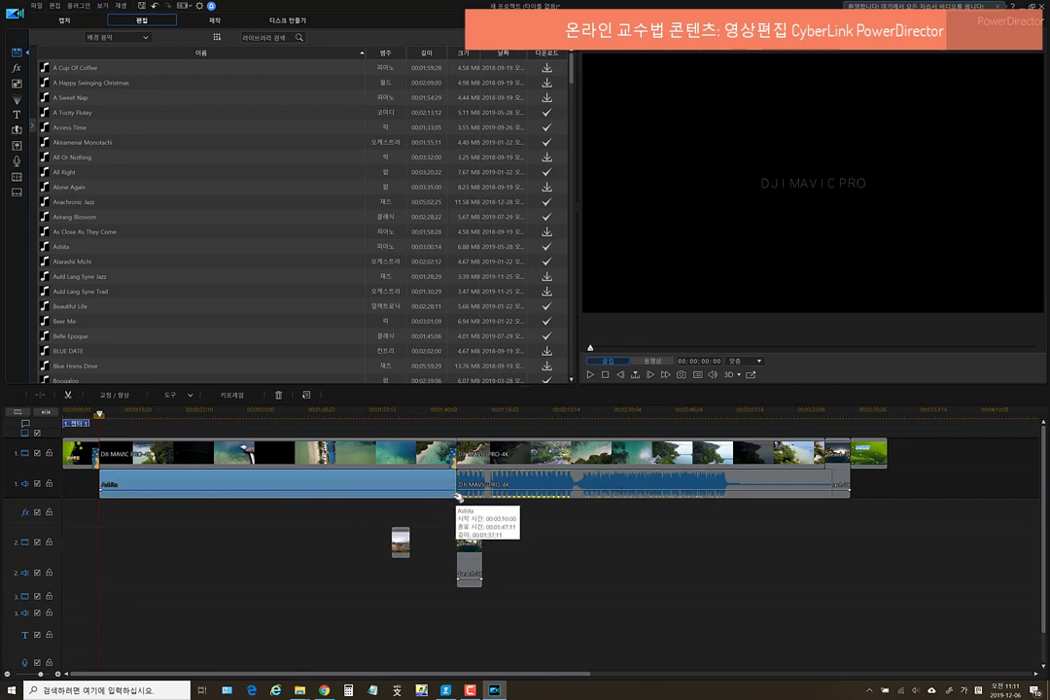
Play the movie from about 00:00:10:00 and again from 00:00:13:18 to check the new background music, and stop playback
left_click(590, 375)
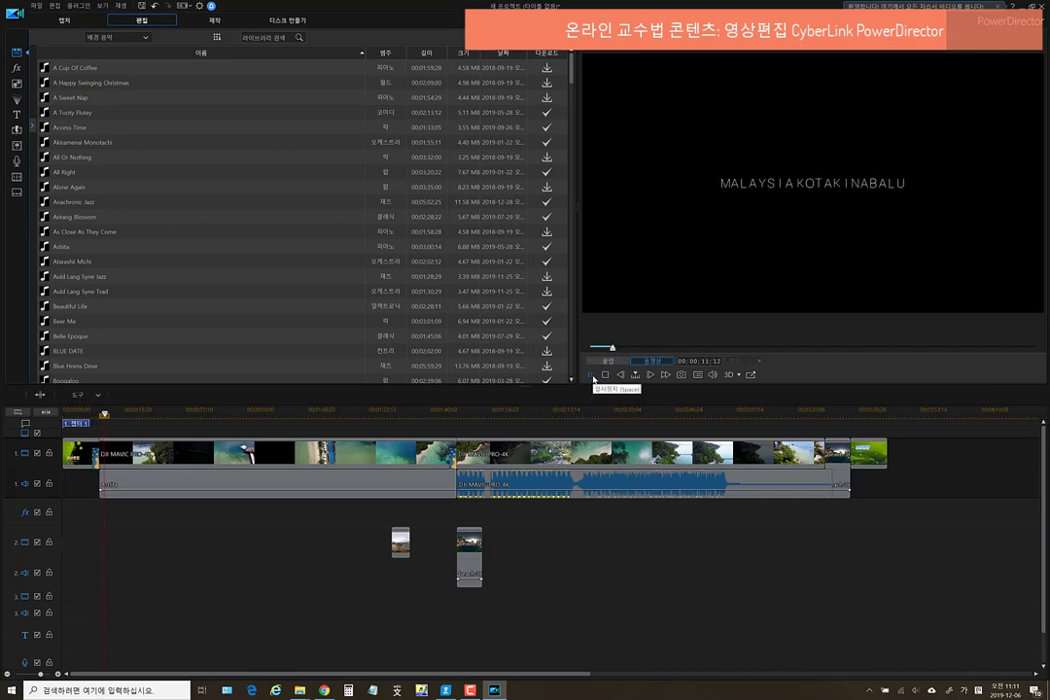
left_click(590, 375)
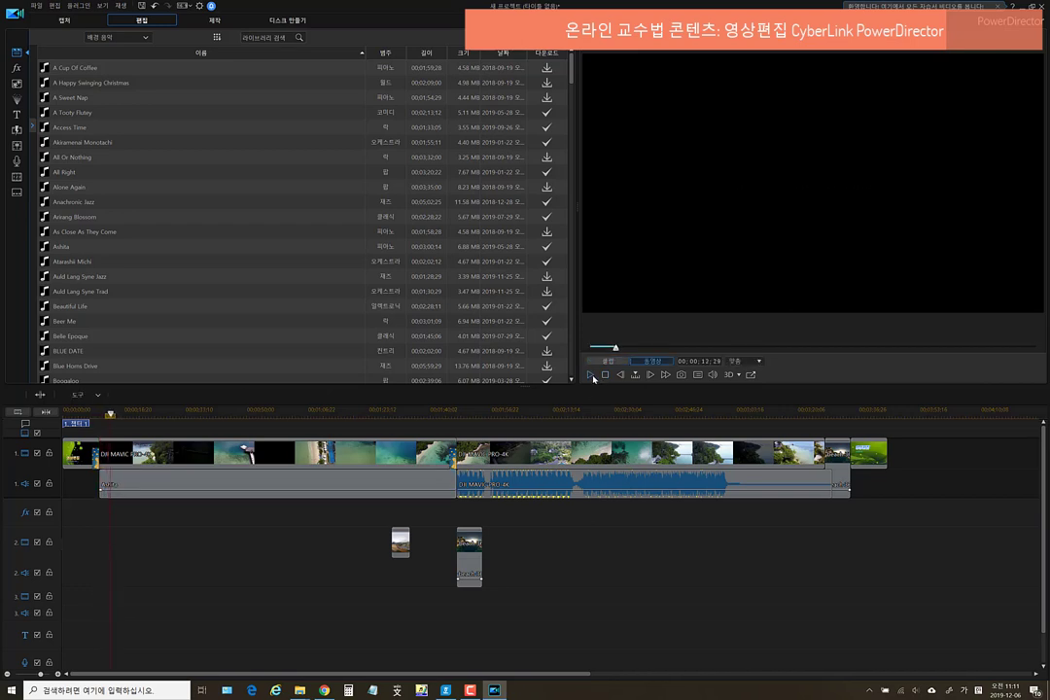
mouse_move(133, 418)
left_mouse_down()
mouse_move(78, 417)
mouse_move(112, 412)
left_mouse_up()
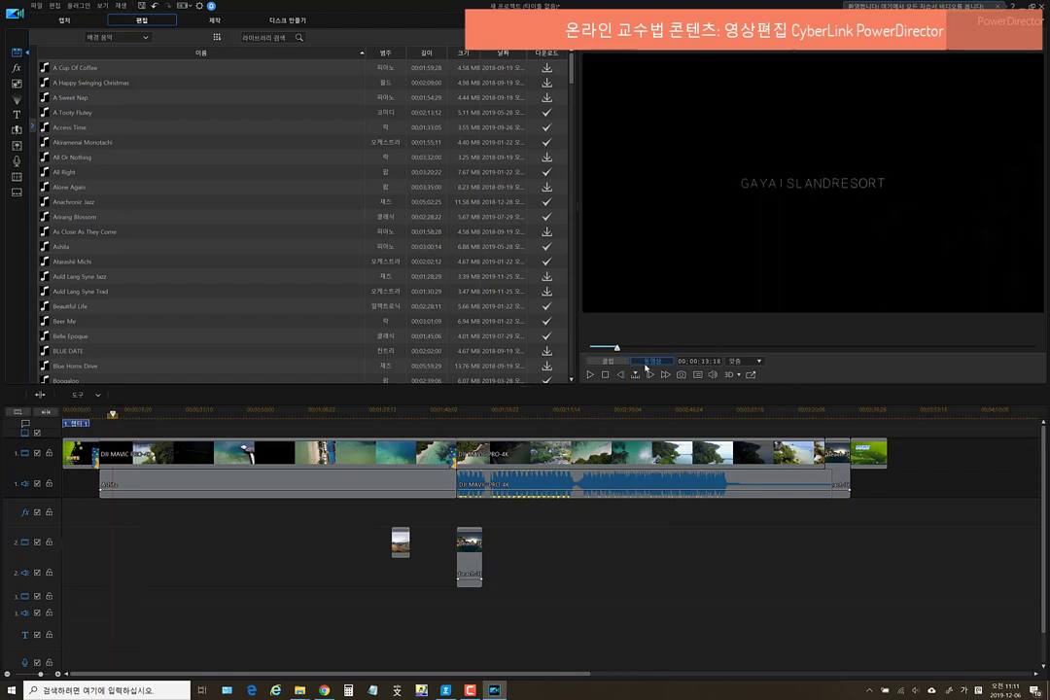
left_click(590, 375)
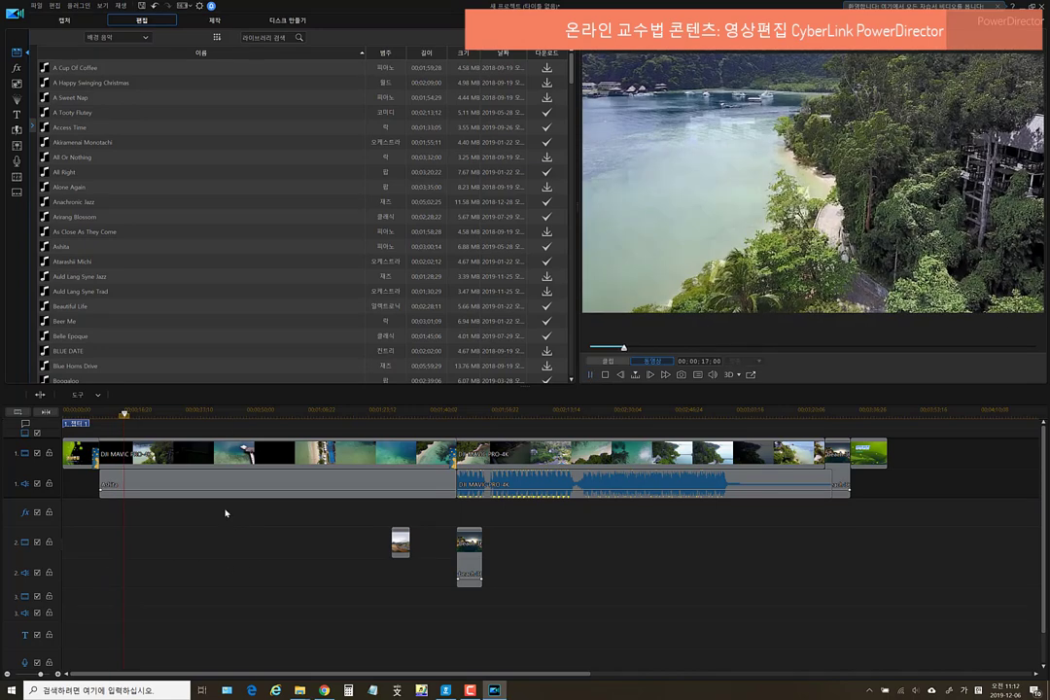
key("ctrl+slash")
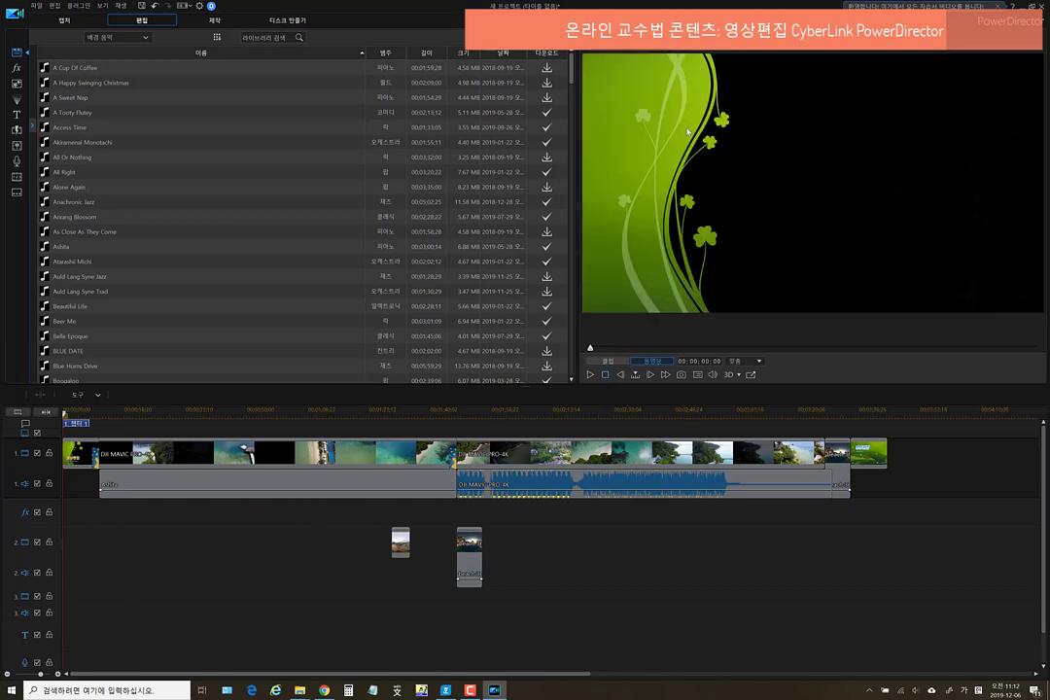
Try to trim only the end of the second DJI MAVIC PRO-4K segment's audio slightly (다듬기 전용)
left_click_drag(573, 73, 575, 366)
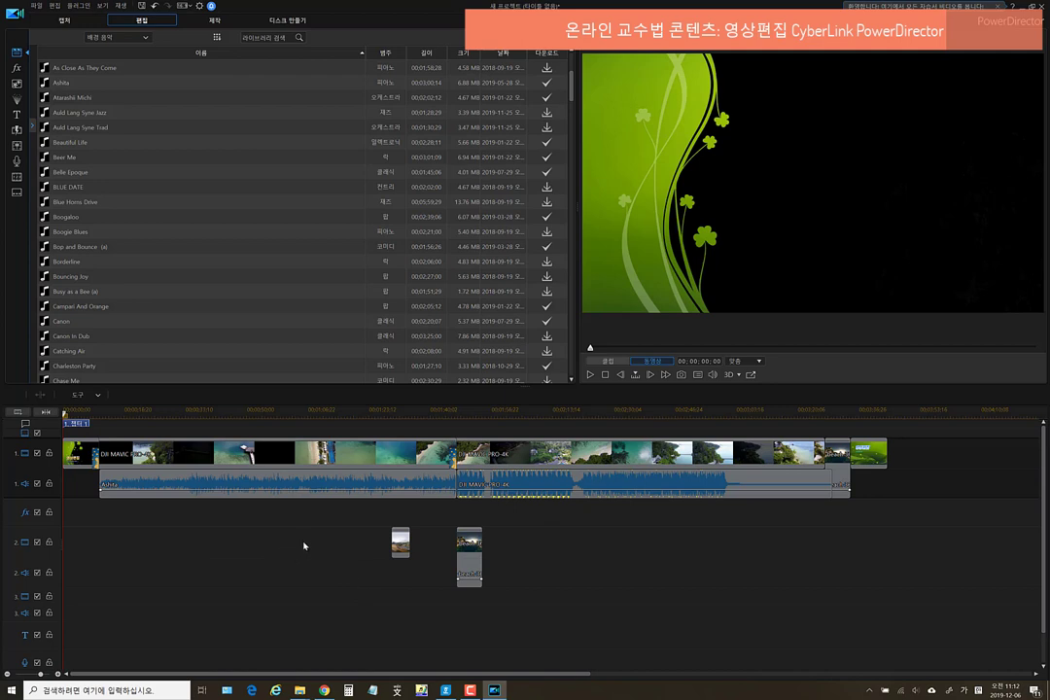
left_click(604, 485)
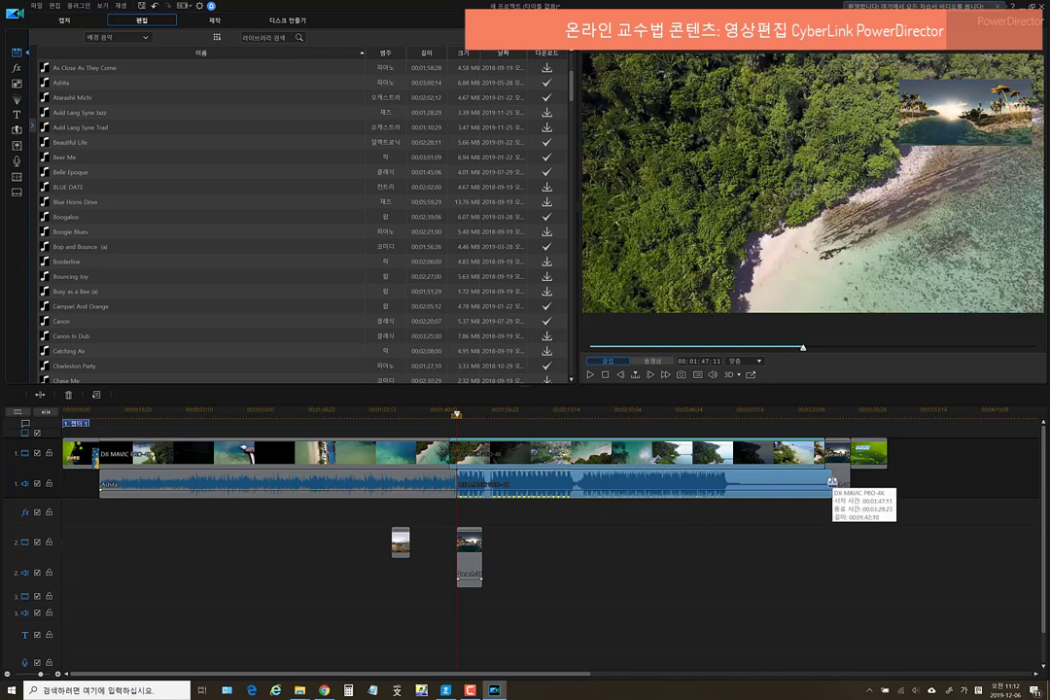
left_click_drag(832, 480, 830, 482)
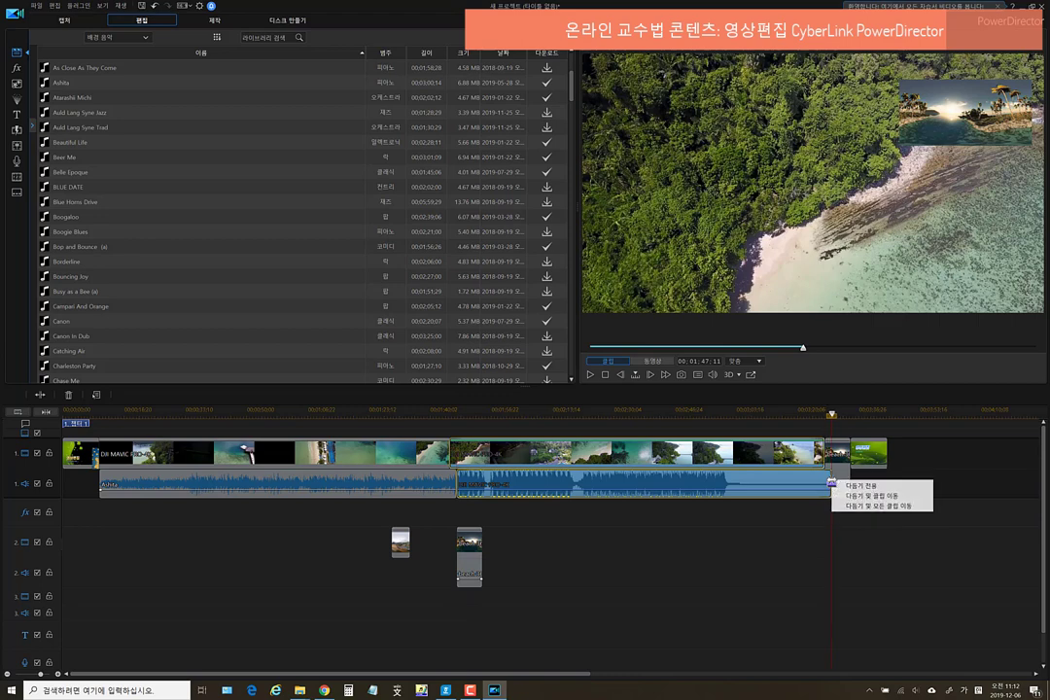
left_click(863, 488)
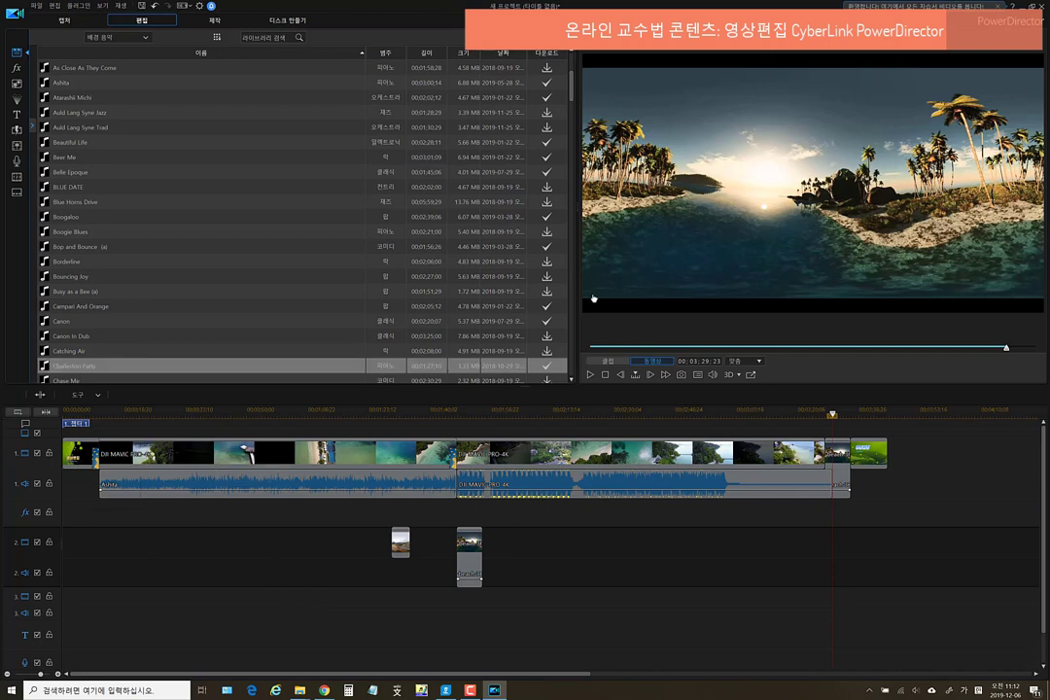
Browse the video effects and add the text sepia effect (텍스트 세피아) to the effect track at 00:00:17:14
left_click(126, 415)
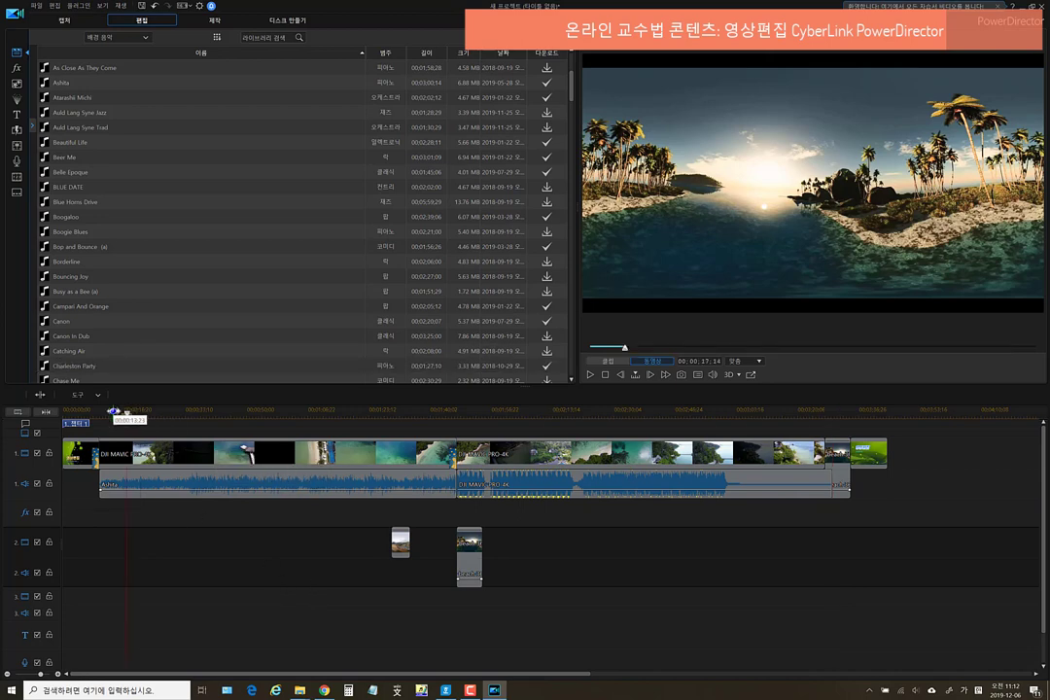
left_click(16, 70)
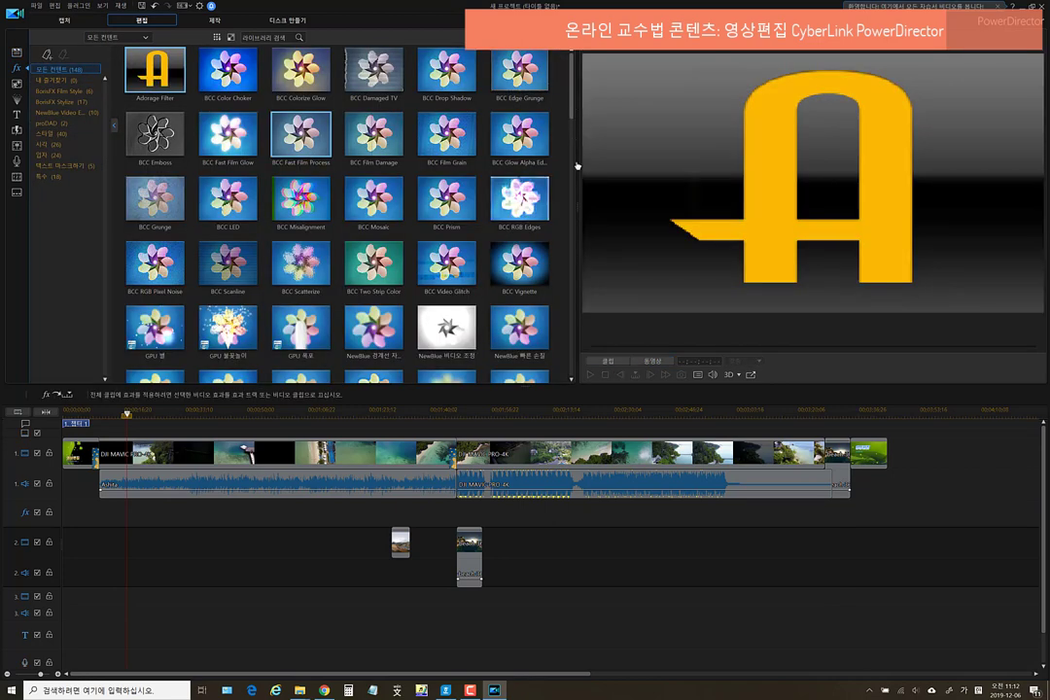
scroll(309, 272, "down", 5)
left_click(300, 241)
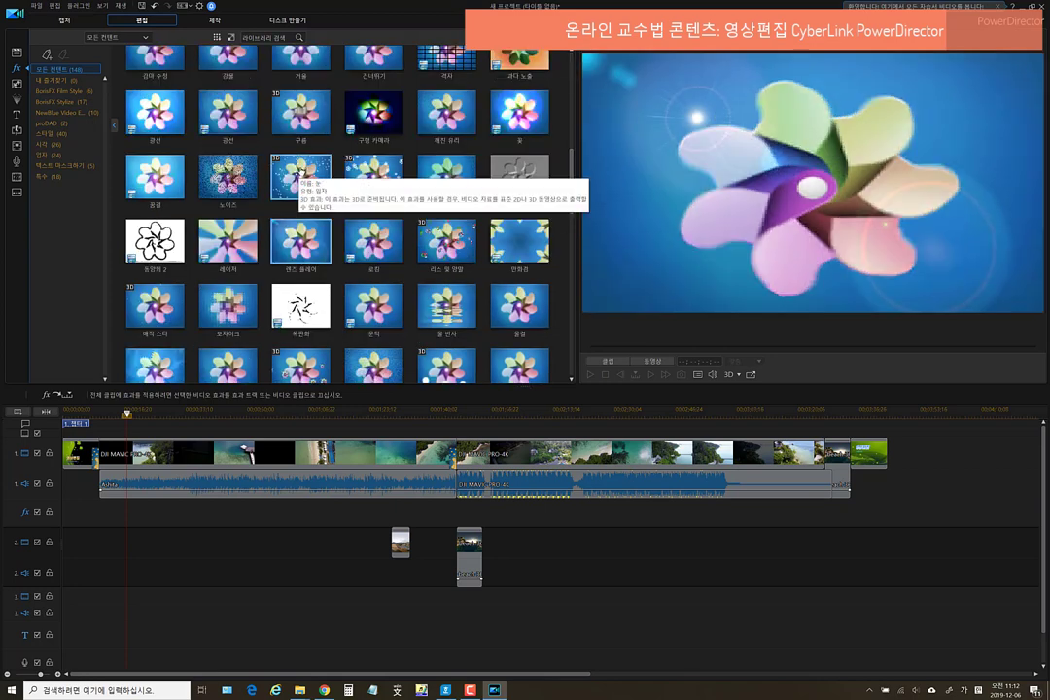
left_click(228, 180)
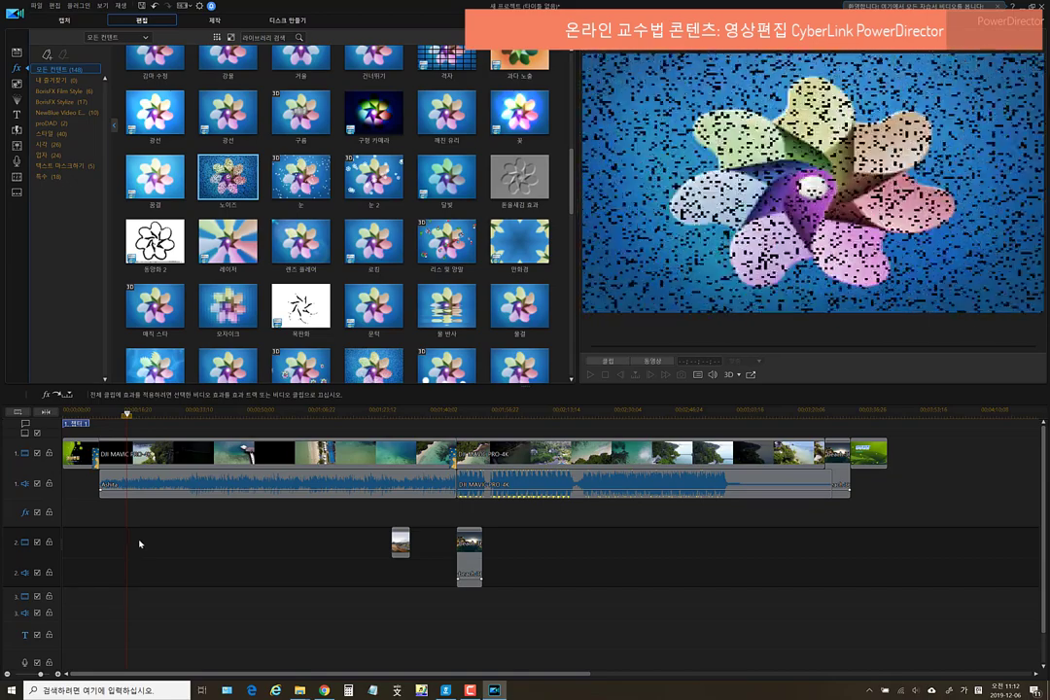
scroll(227, 518, "right", 3)
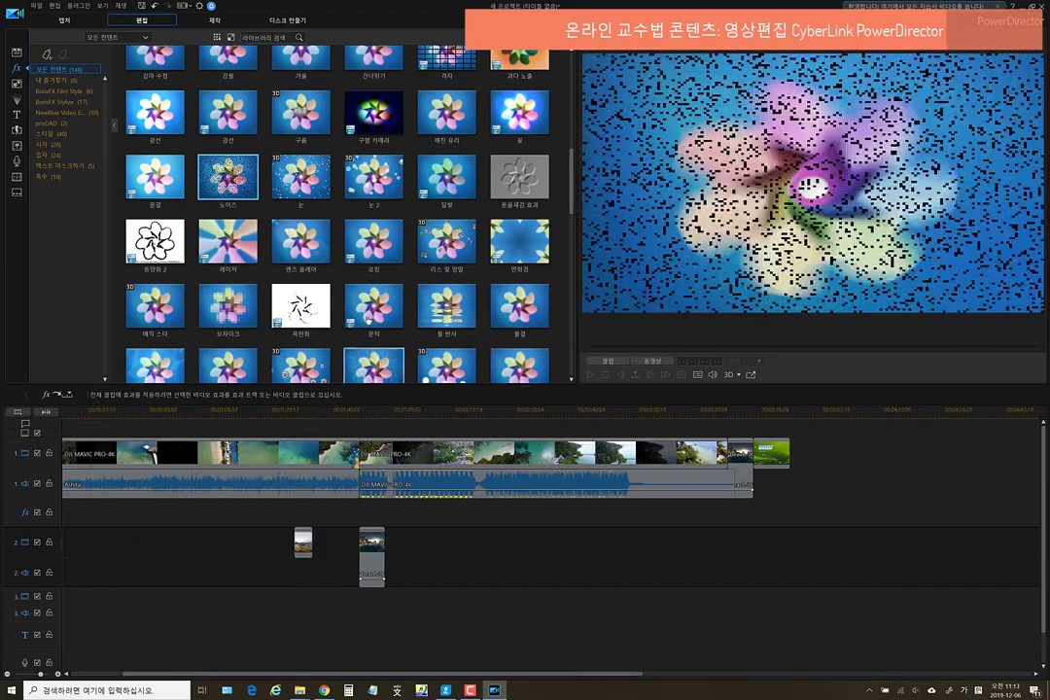
left_click_drag(573, 173, 560, 376)
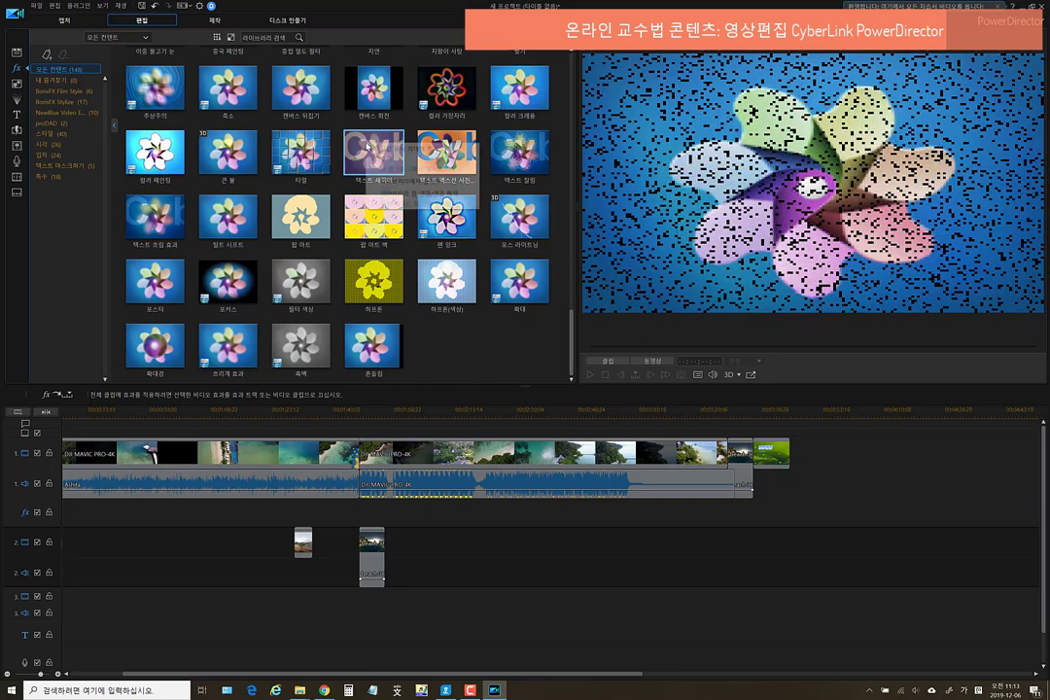
right_click(371, 146)
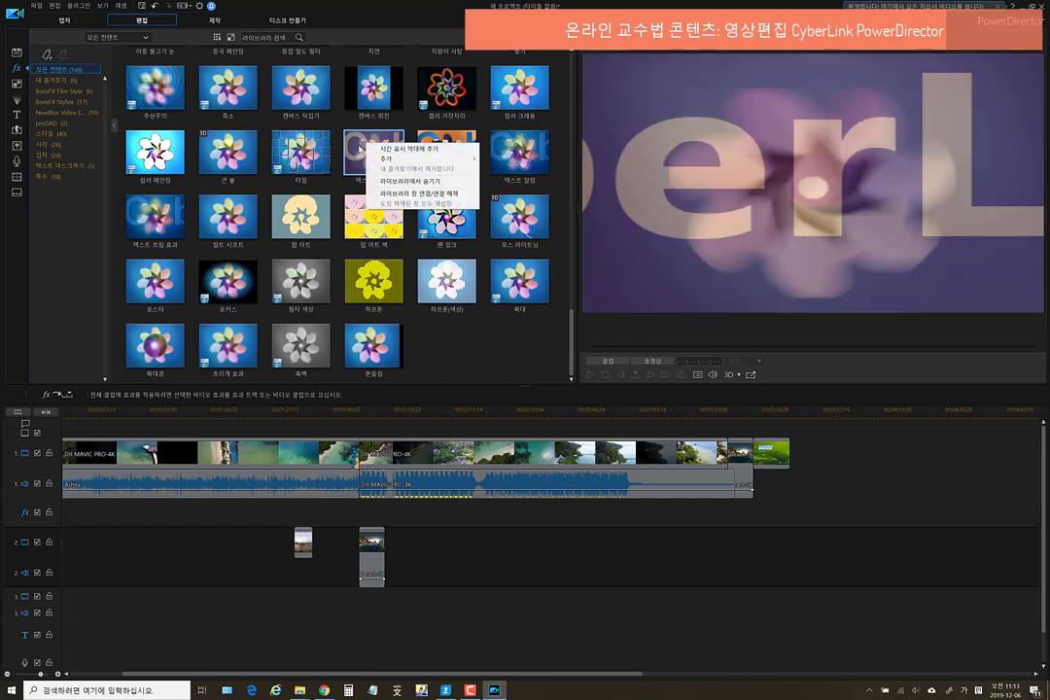
left_click(413, 149)
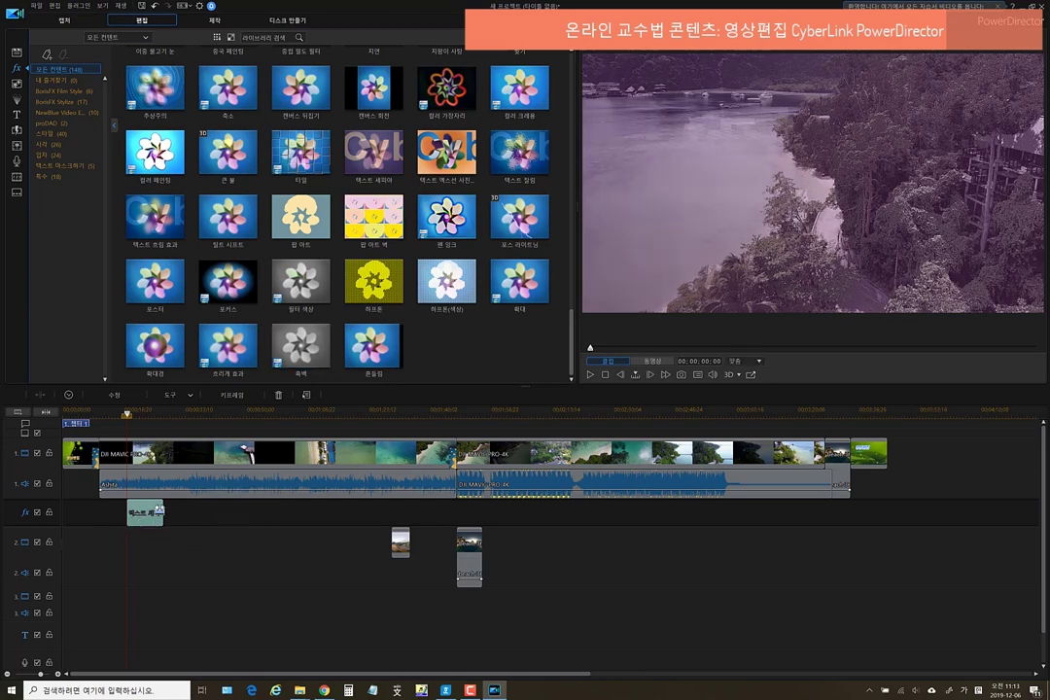
Change the text sepia effect's title to HUFS and play the movie from 00:00:15:00 to check it
double_click(142, 526)
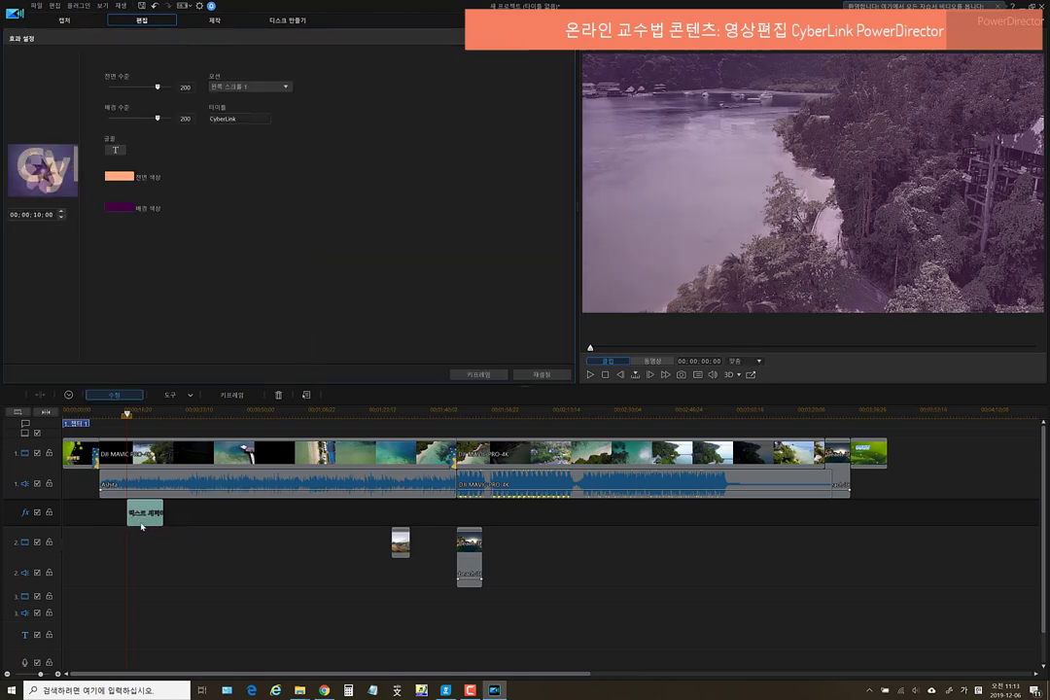
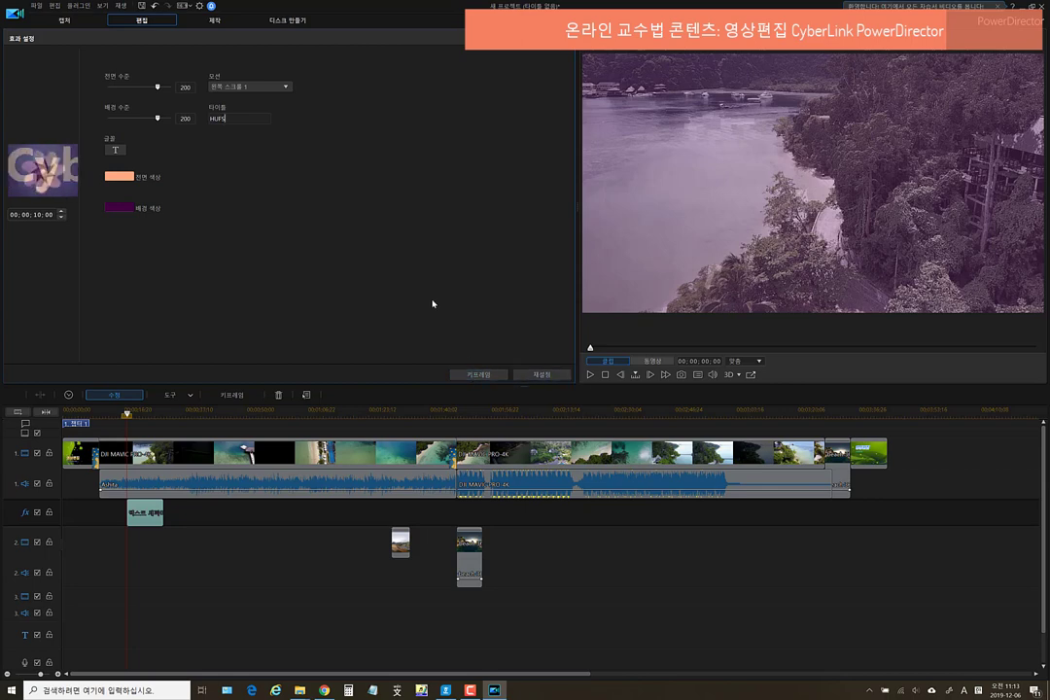
left_click(281, 553)
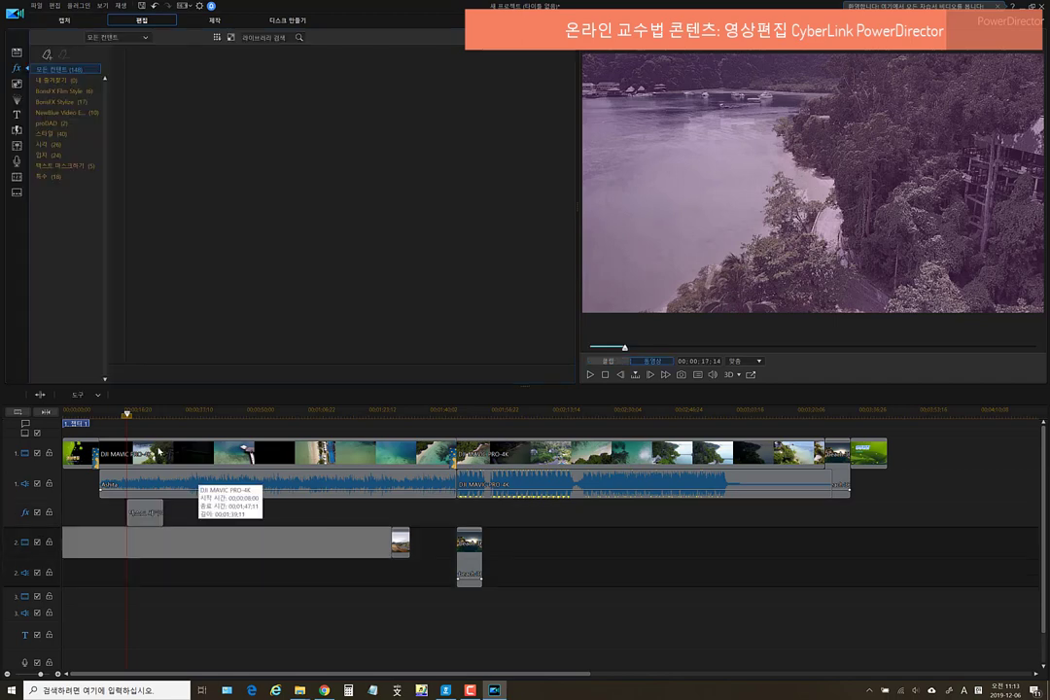
left_click(117, 416)
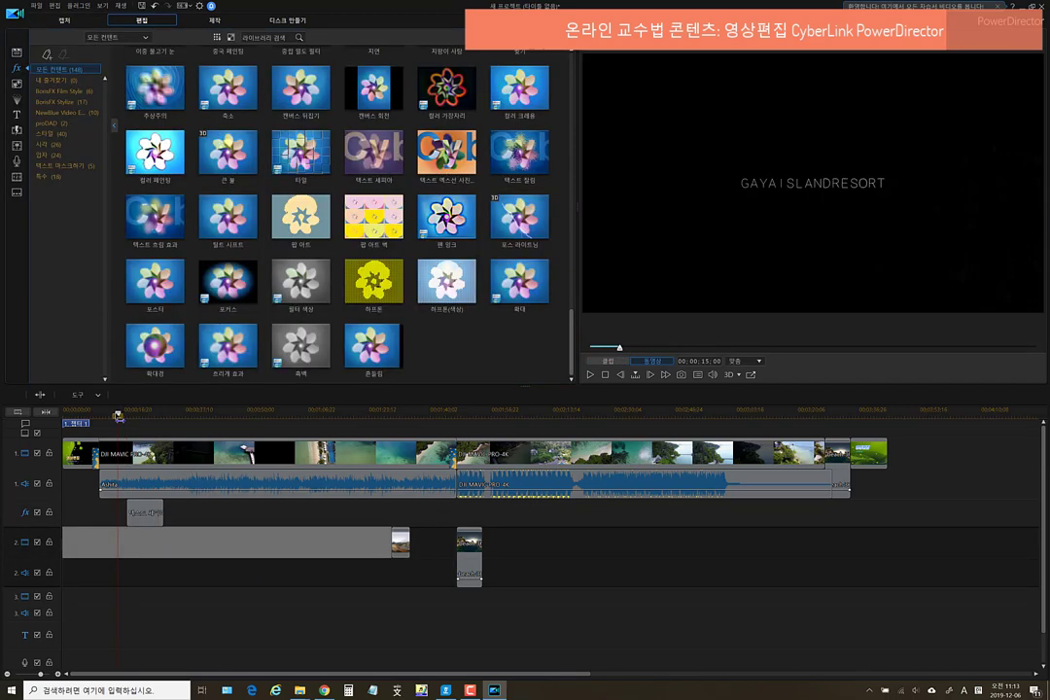
left_click(588, 376)
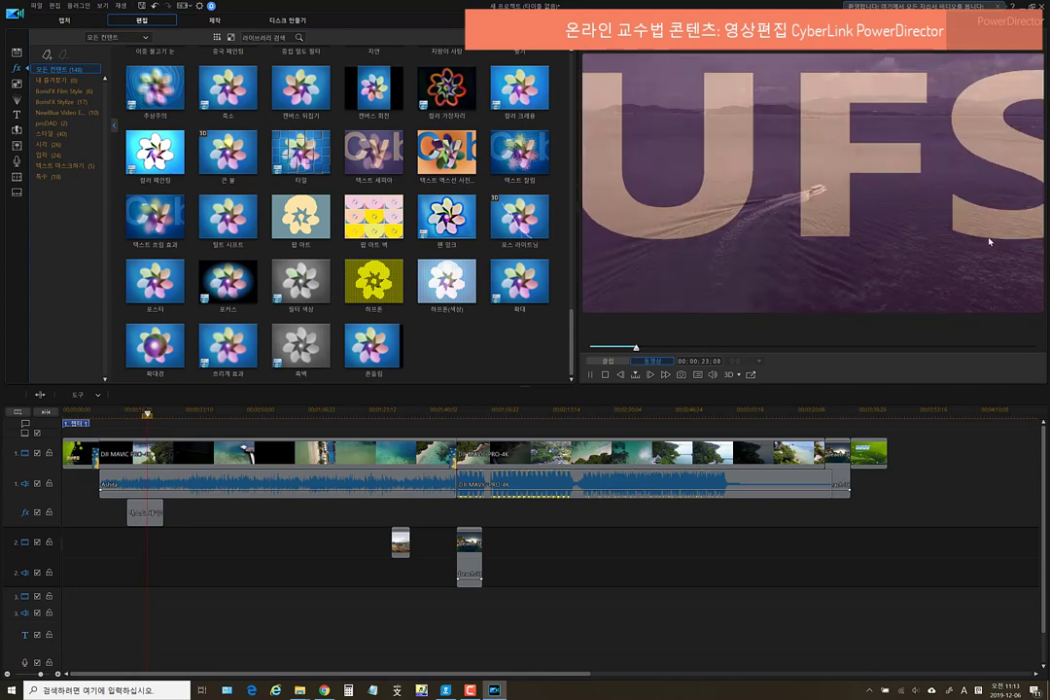
Stop playback, move the playhead to 00:00:45:00 and preview the ringed earth video overlay (고리형 지구)
left_click(605, 375)
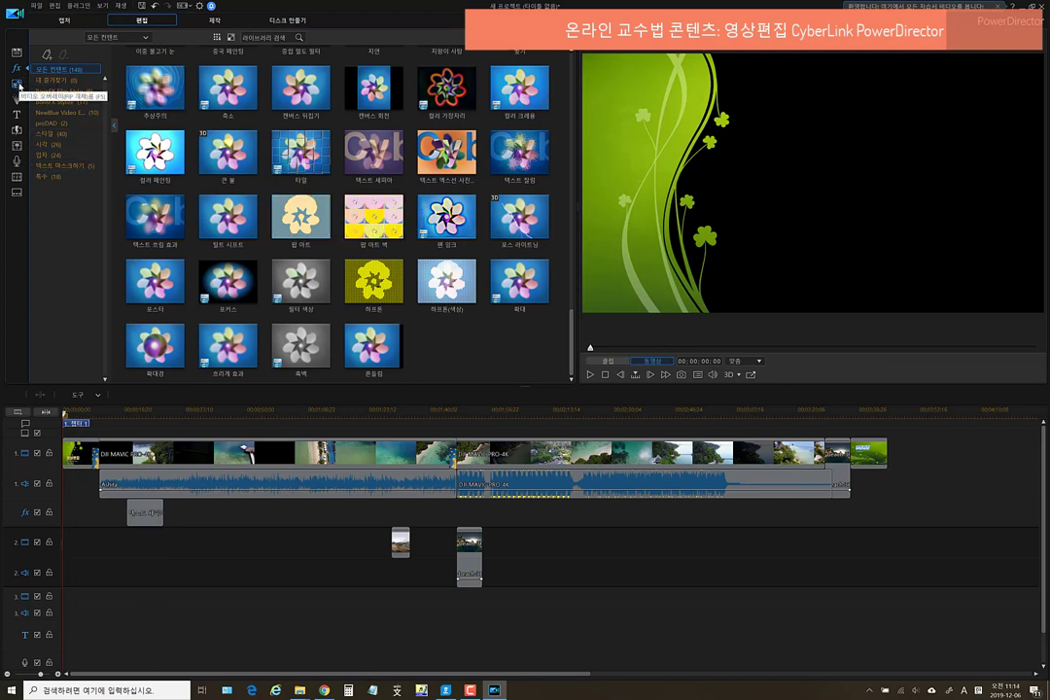
left_click(17, 85)
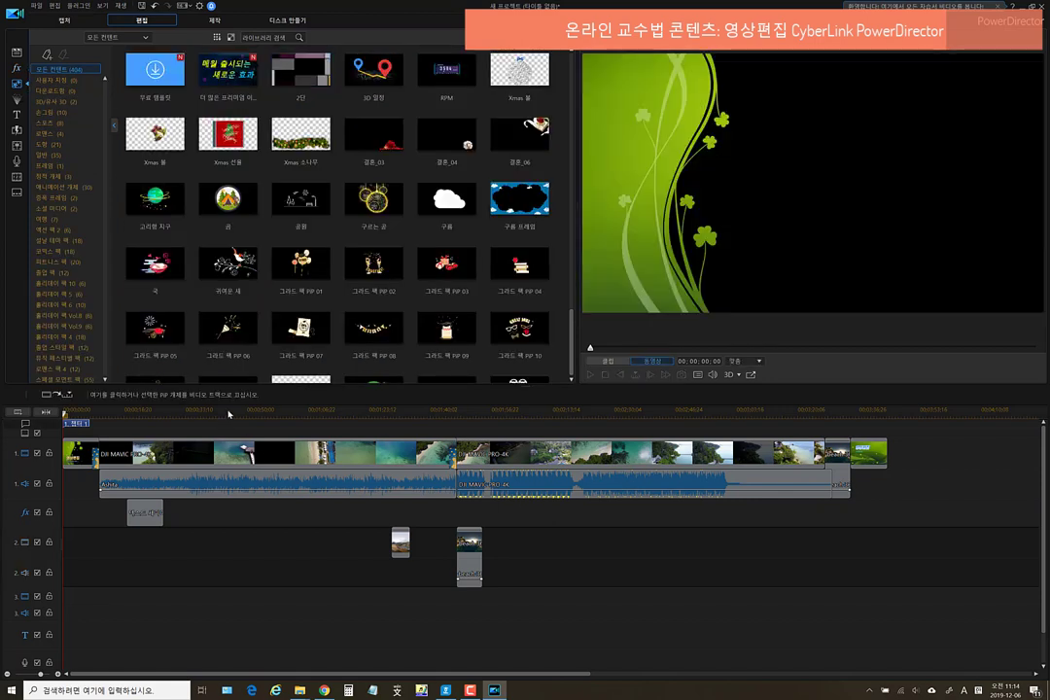
left_click(227, 410)
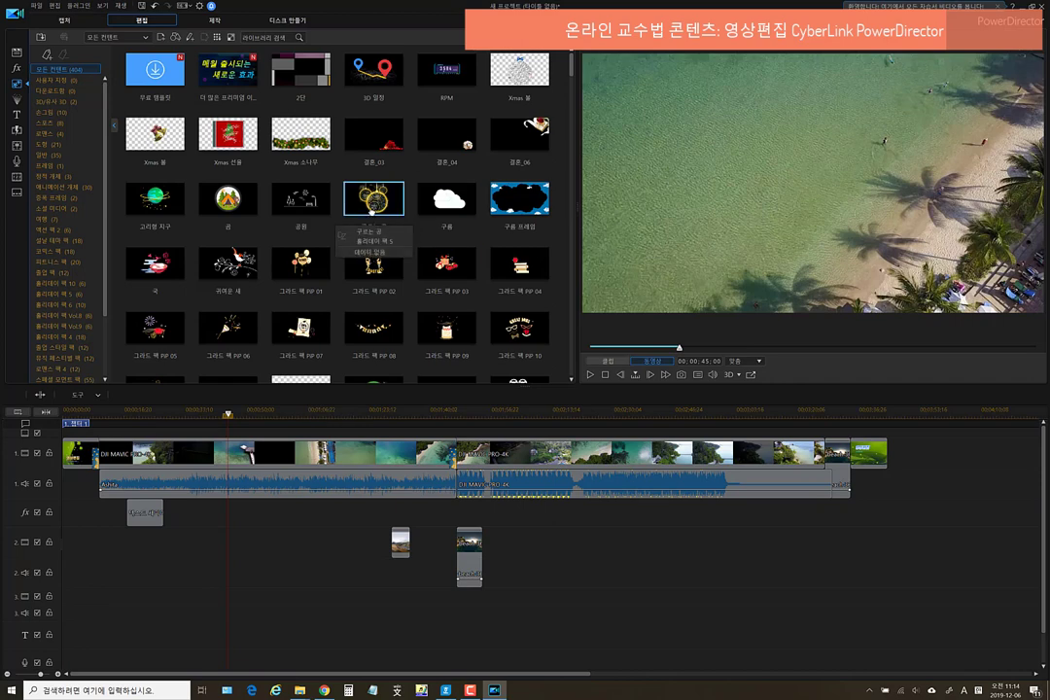
left_click(155, 201)
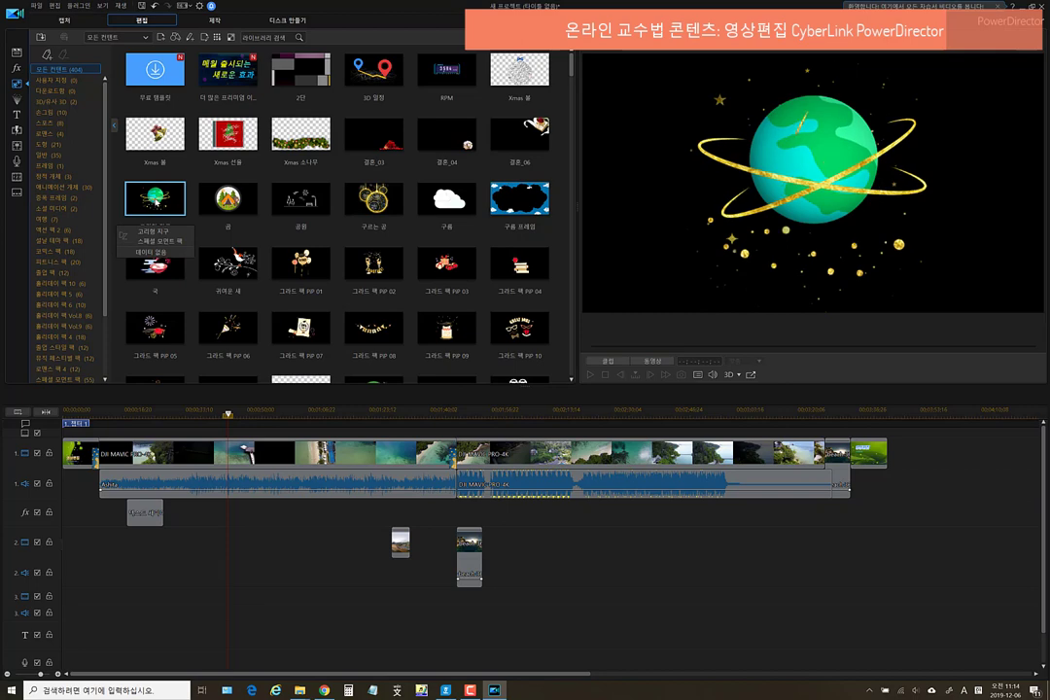
right_click(141, 202)
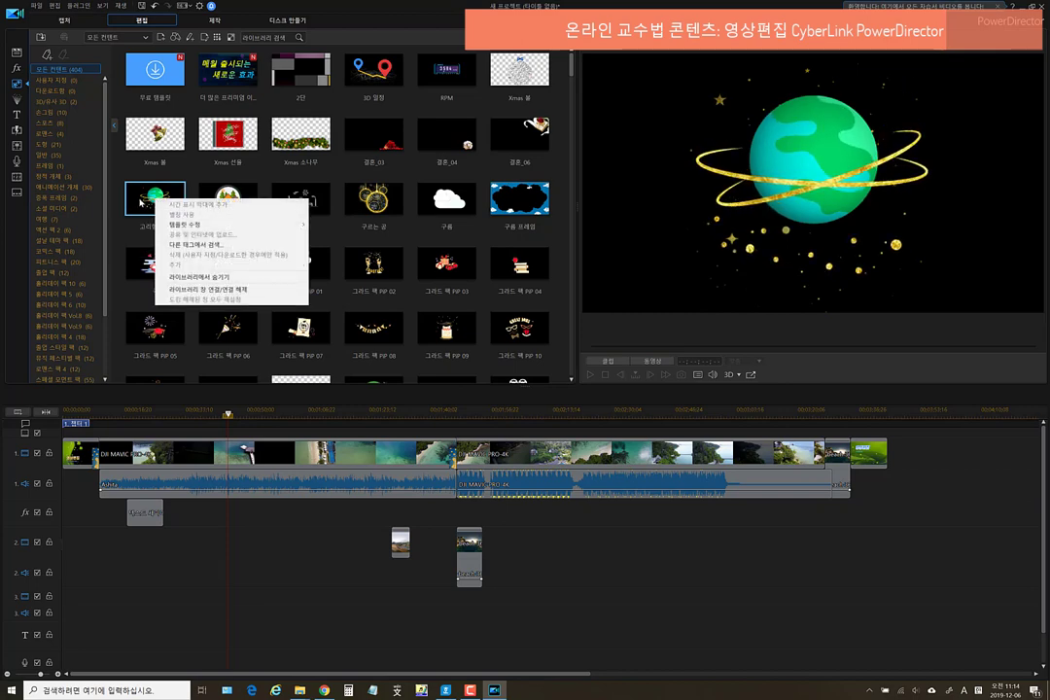
left_click(177, 433)
left_click_drag(174, 481, 215, 471)
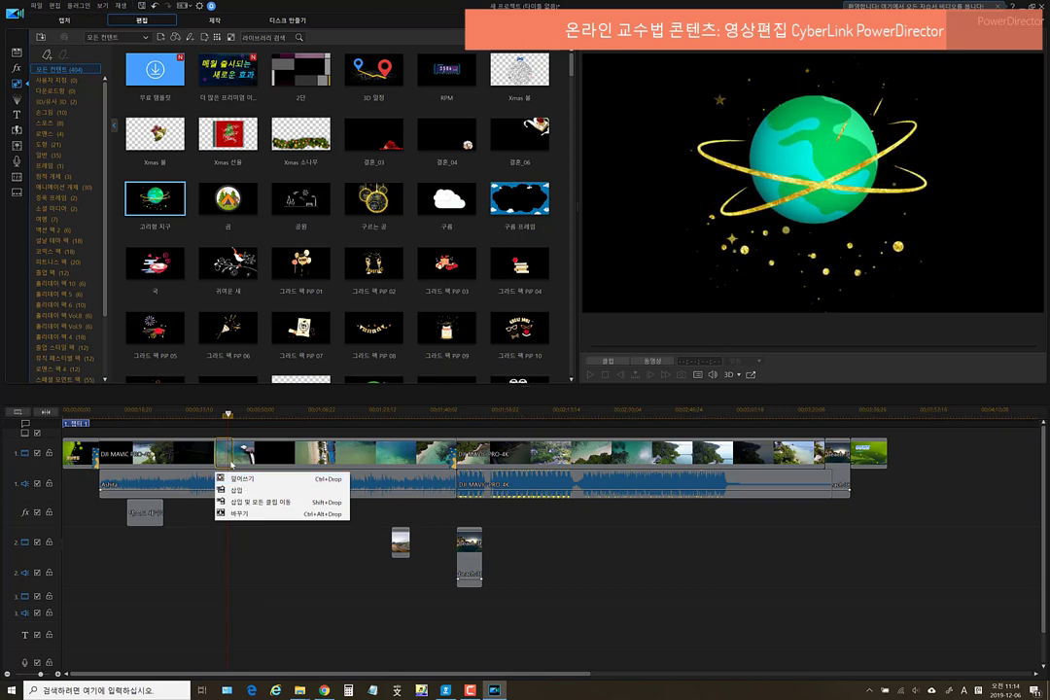
left_click(213, 537)
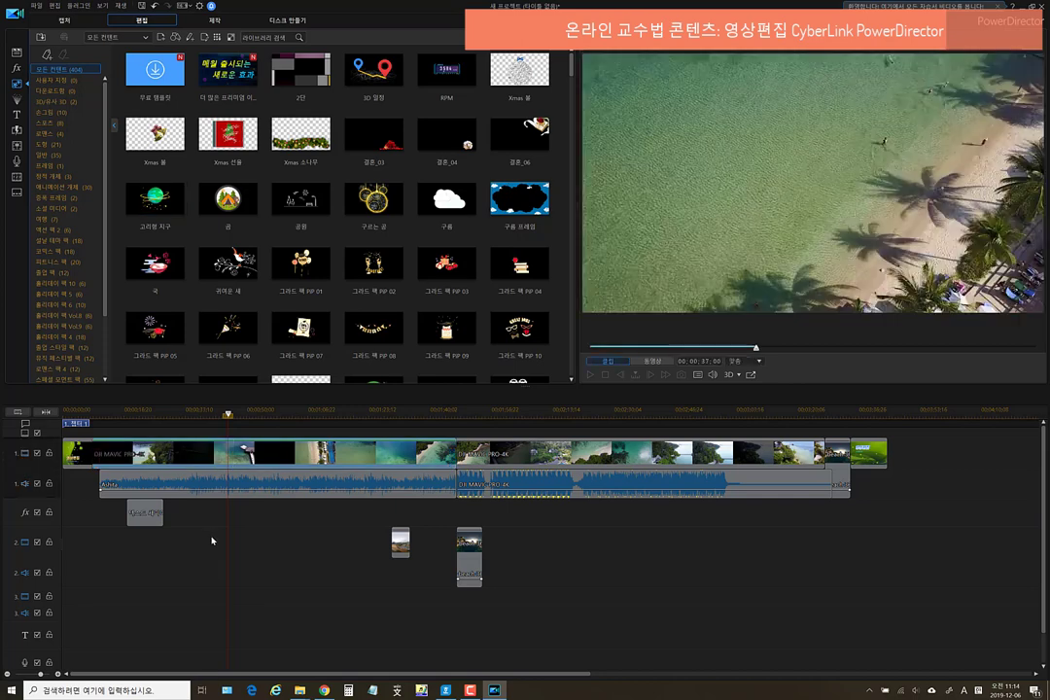
right_click(216, 520)
left_click(189, 528)
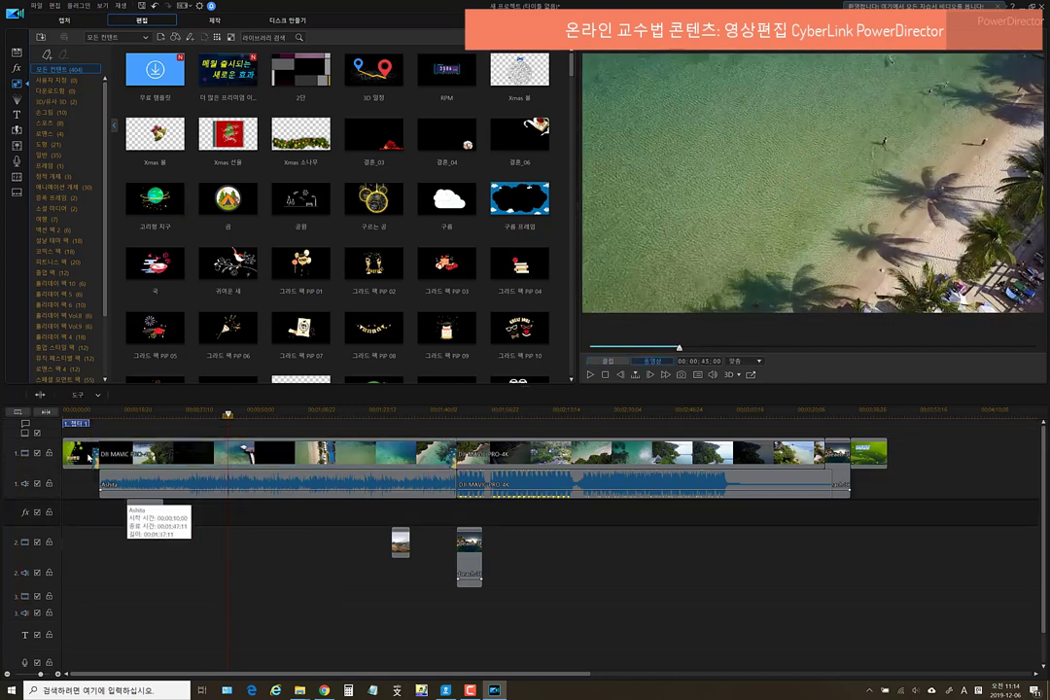
Add the ringed earth overlay (고리형 지구) to video track 2 at about 00:00:42 and shrink it into the frame's upper-left corner
left_click(155, 199)
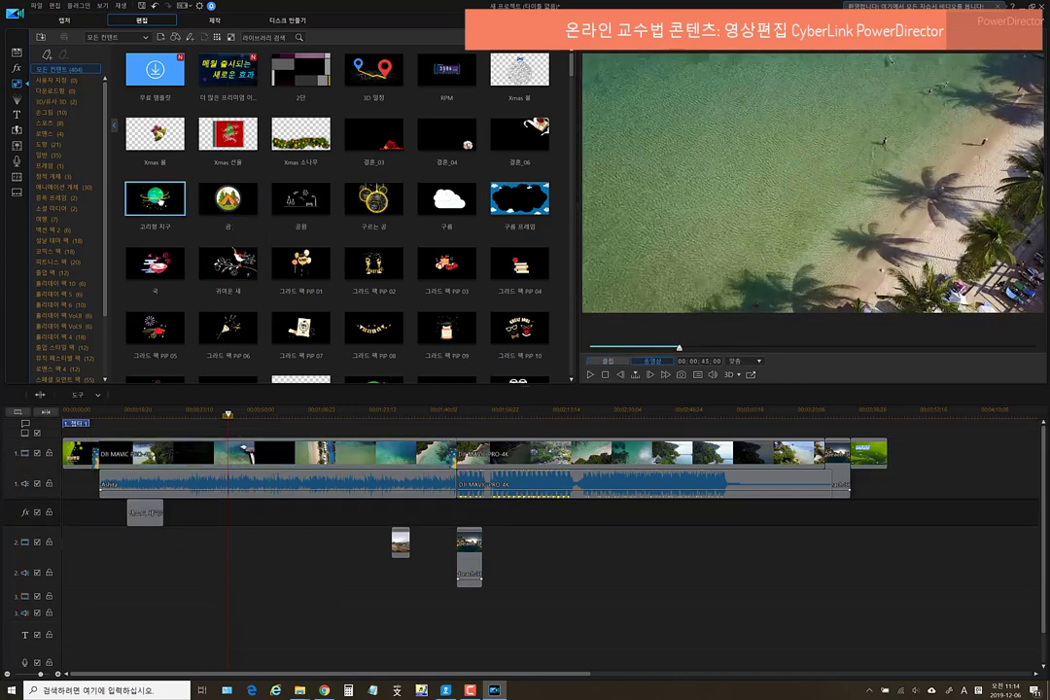
mouse_move(220, 550)
left_mouse_down()
mouse_move(206, 556)
mouse_move(217, 559)
left_mouse_up()
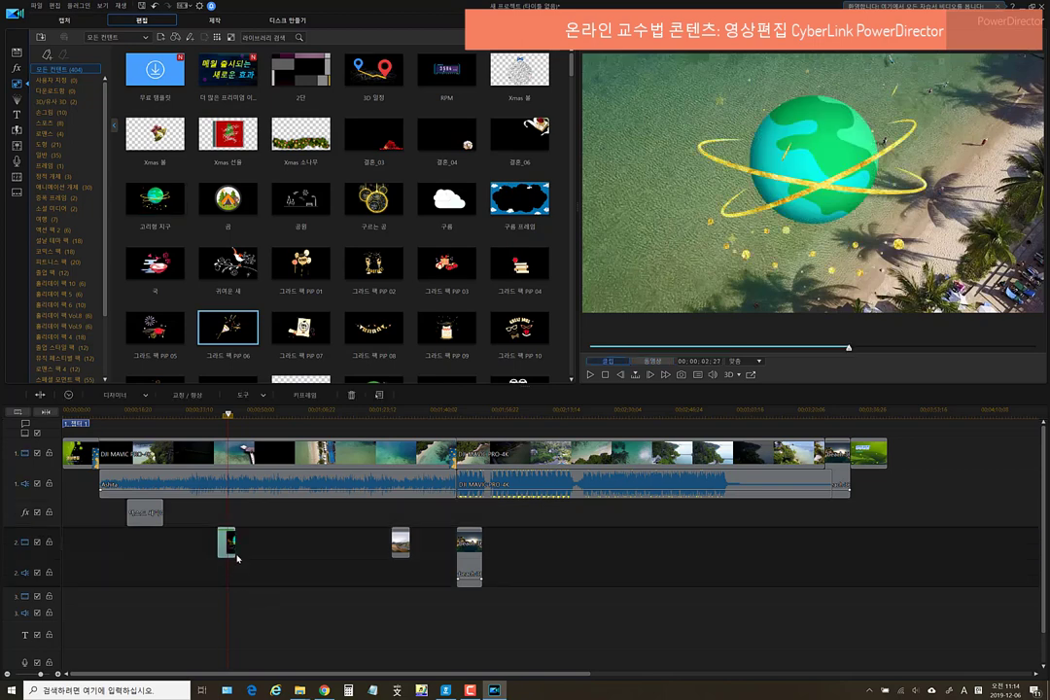
left_click(236, 558)
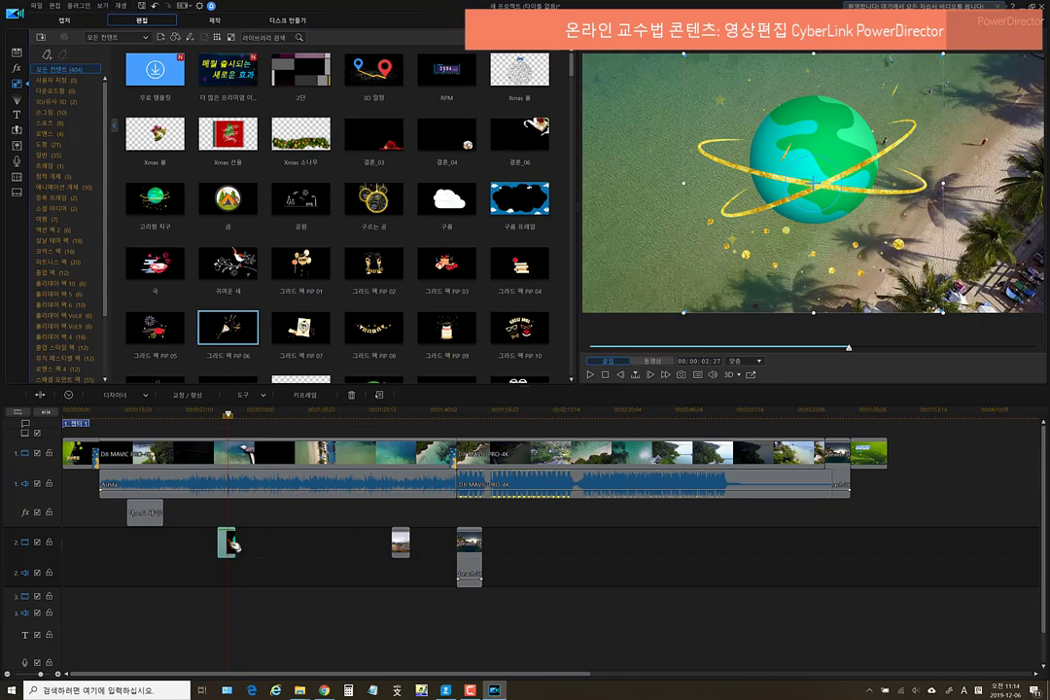
left_click_drag(708, 295, 813, 182)
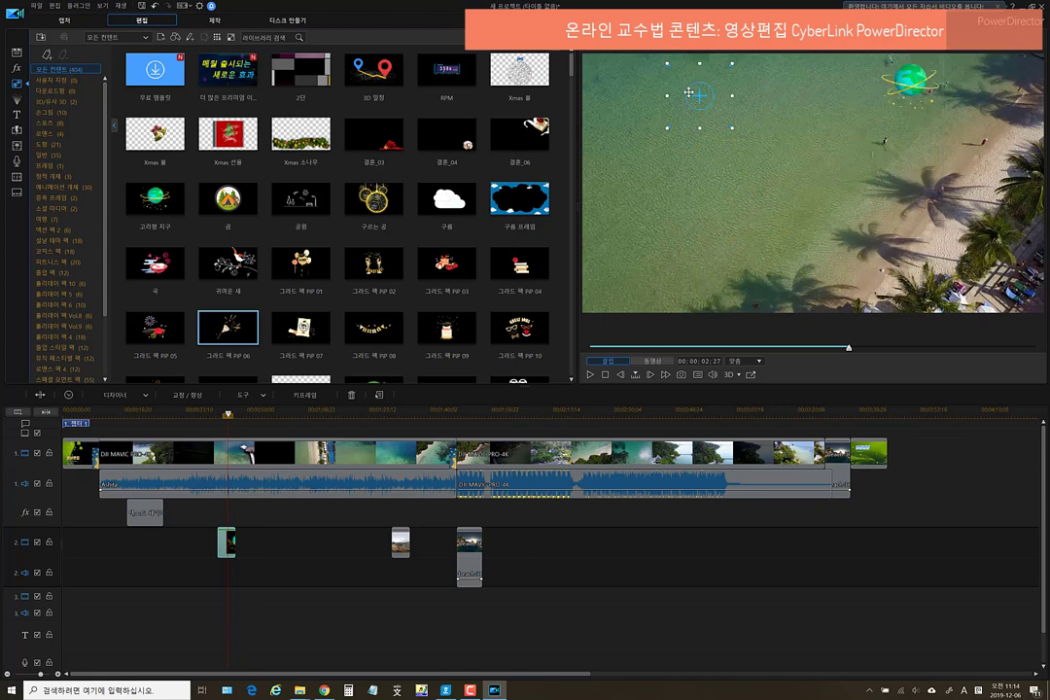
left_click_drag(639, 93, 624, 91)
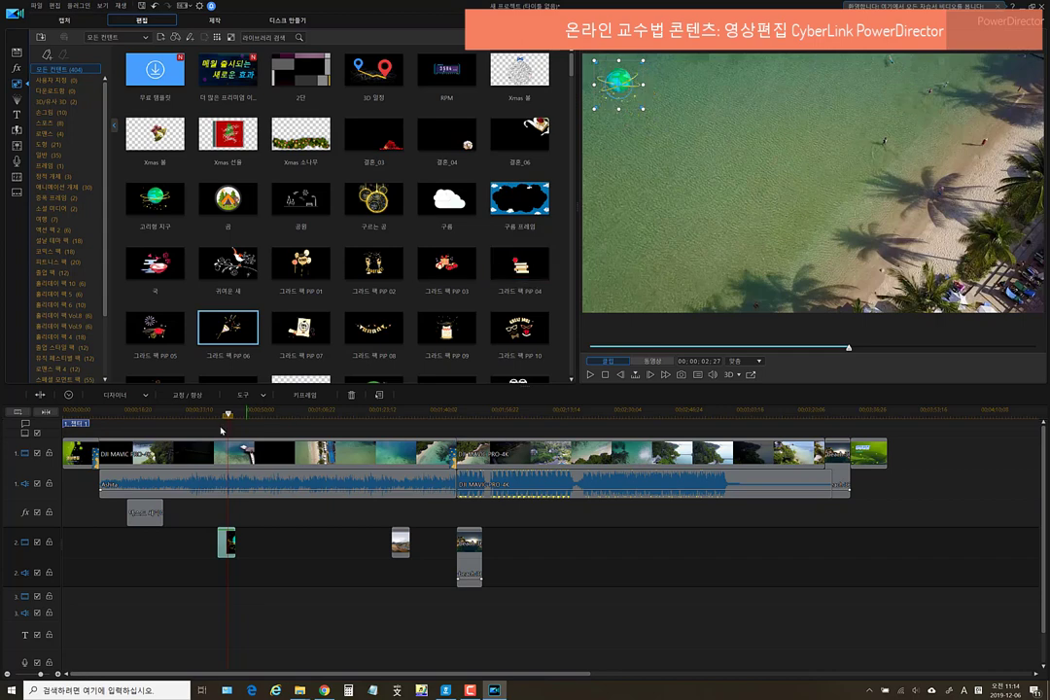
Play the movie from 00:00:39:29 to check the ringed earth overlay, and stop playback
left_click_drag(229, 416, 209, 415)
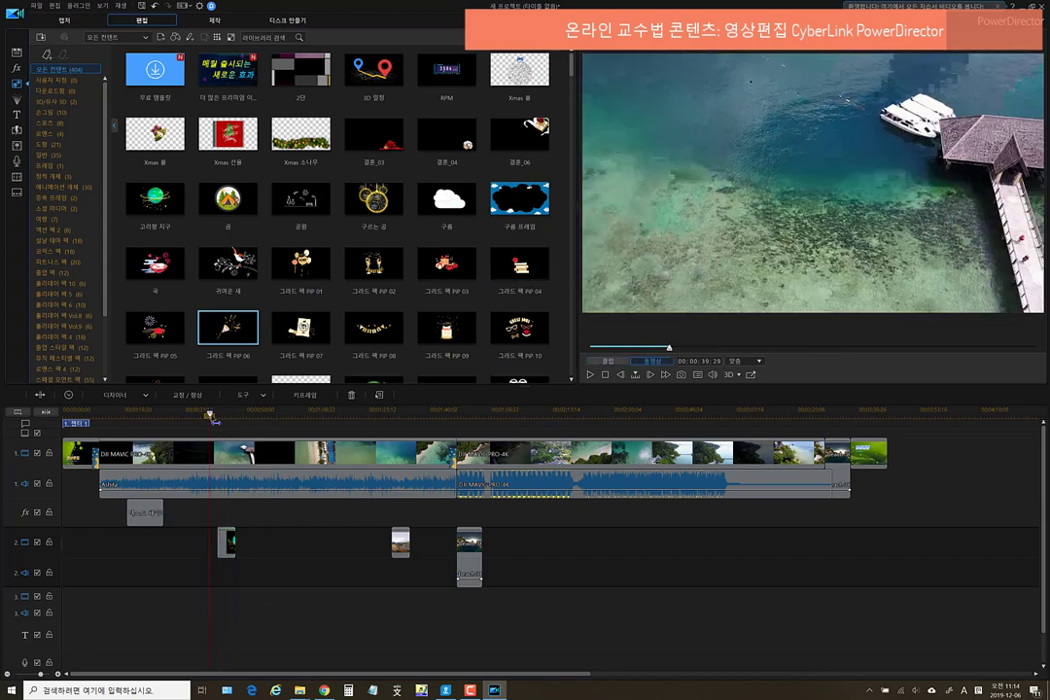
left_click(206, 453)
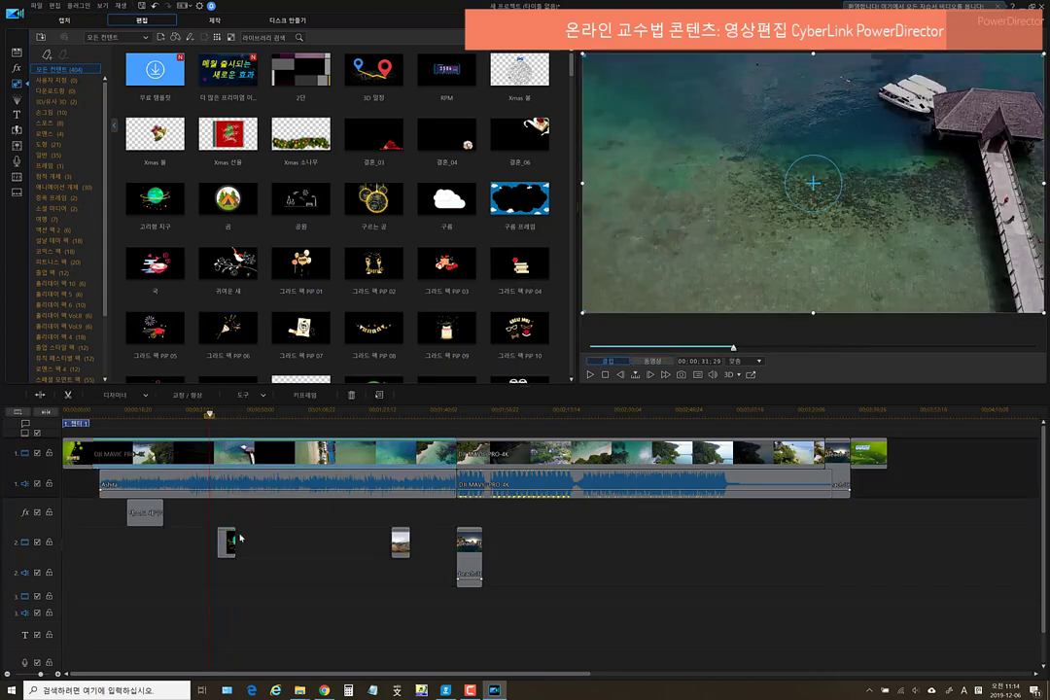
left_click(590, 375)
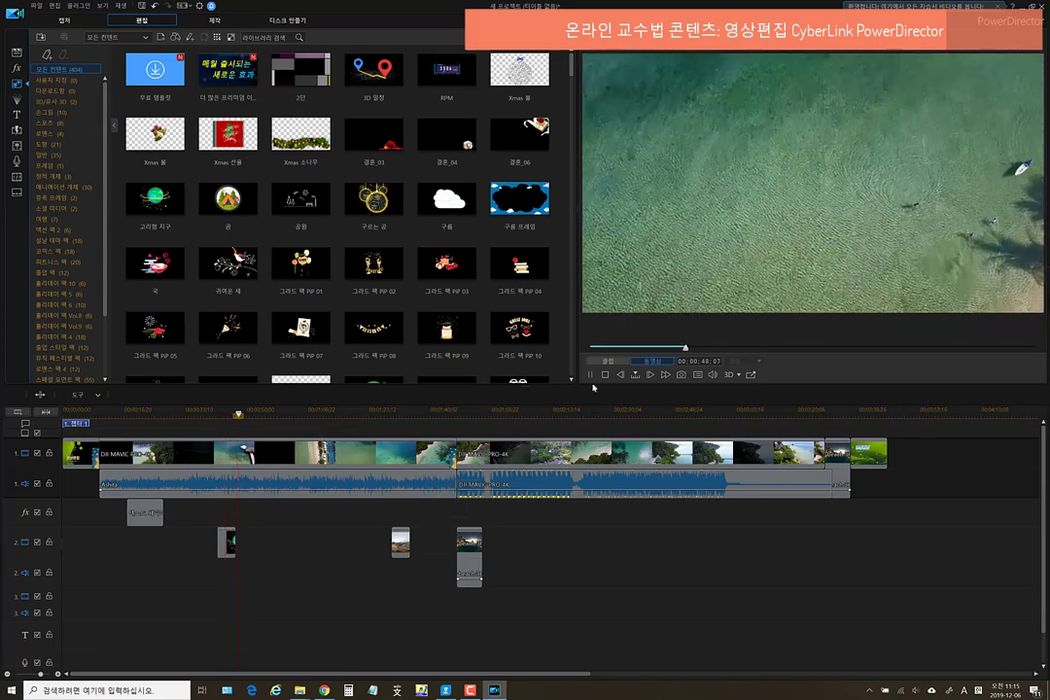
key("ctrl+slash")
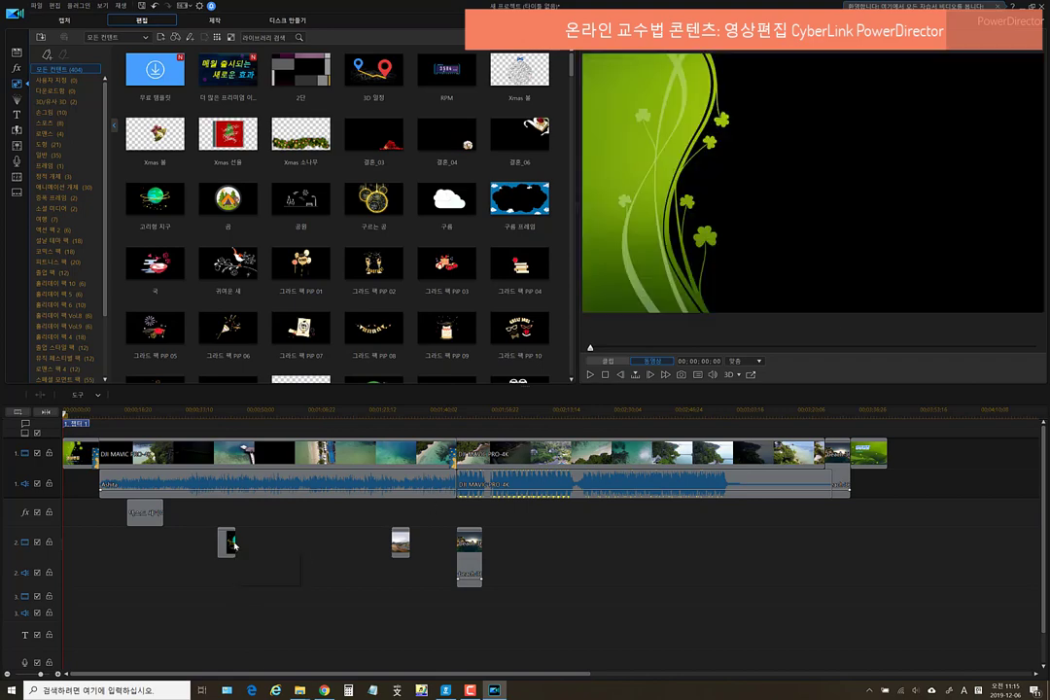
Extend the ringed earth overlay to just before the next clip on track 2 and play the movie from about 00:01:13
left_click(233, 545)
left_click_drag(235, 548, 389, 548)
left_click(331, 411)
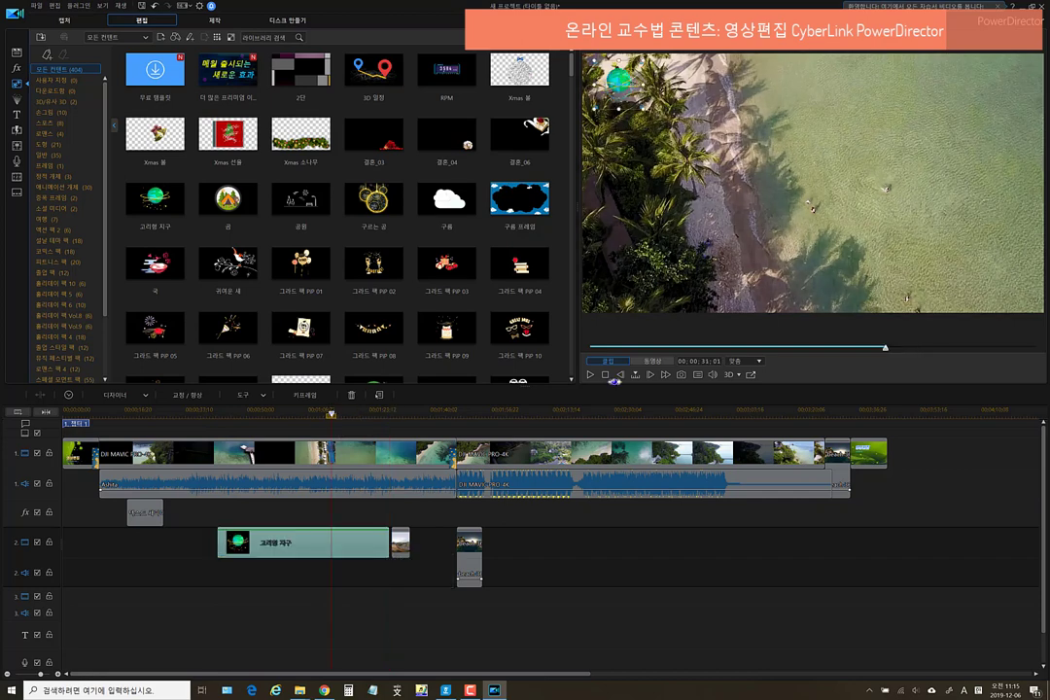
left_click(589, 376)
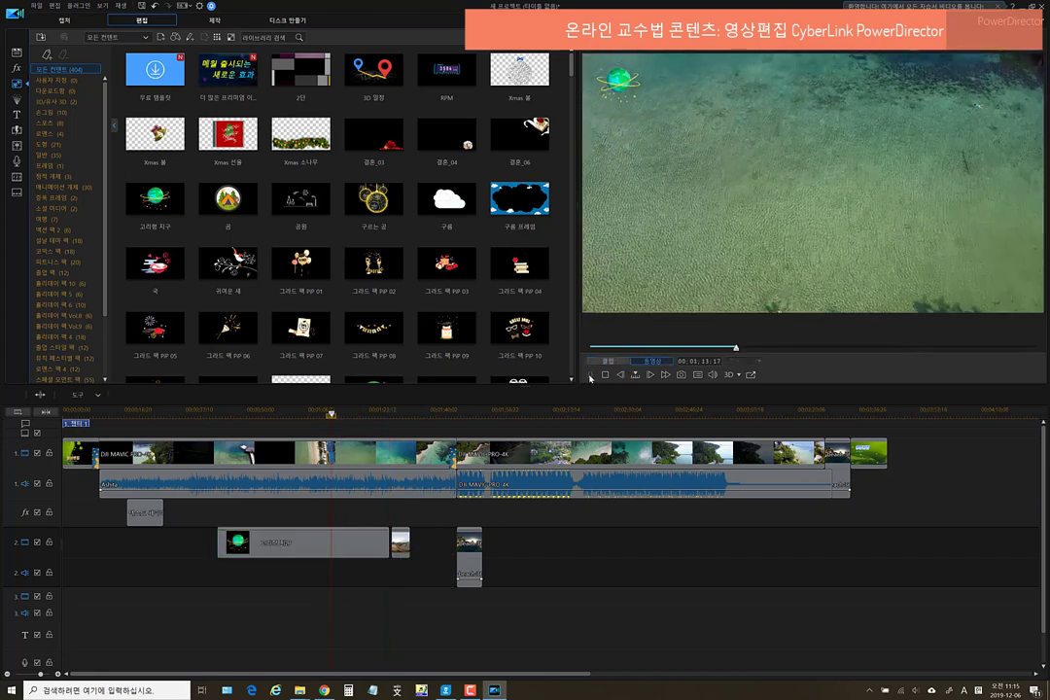
Move the ringed earth overlay to video track 3 at 00:00:10:00 and extend it to the end of track 1's audio
scroll(566, 574, "down", 4)
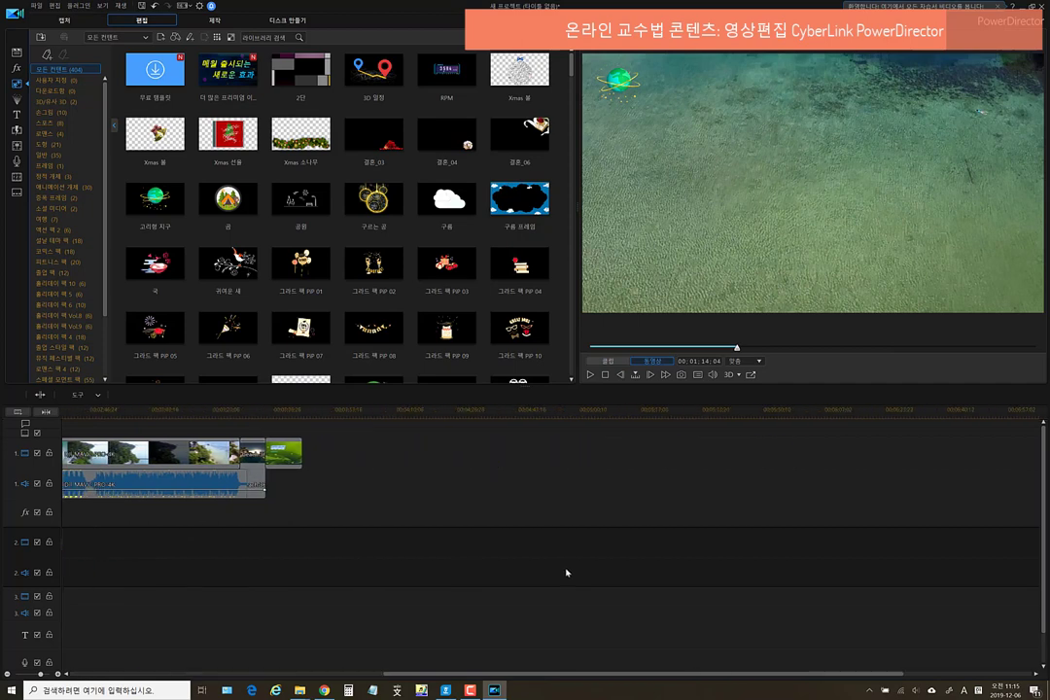
scroll(572, 571, "up", 4)
left_click_drag(256, 550, 148, 614)
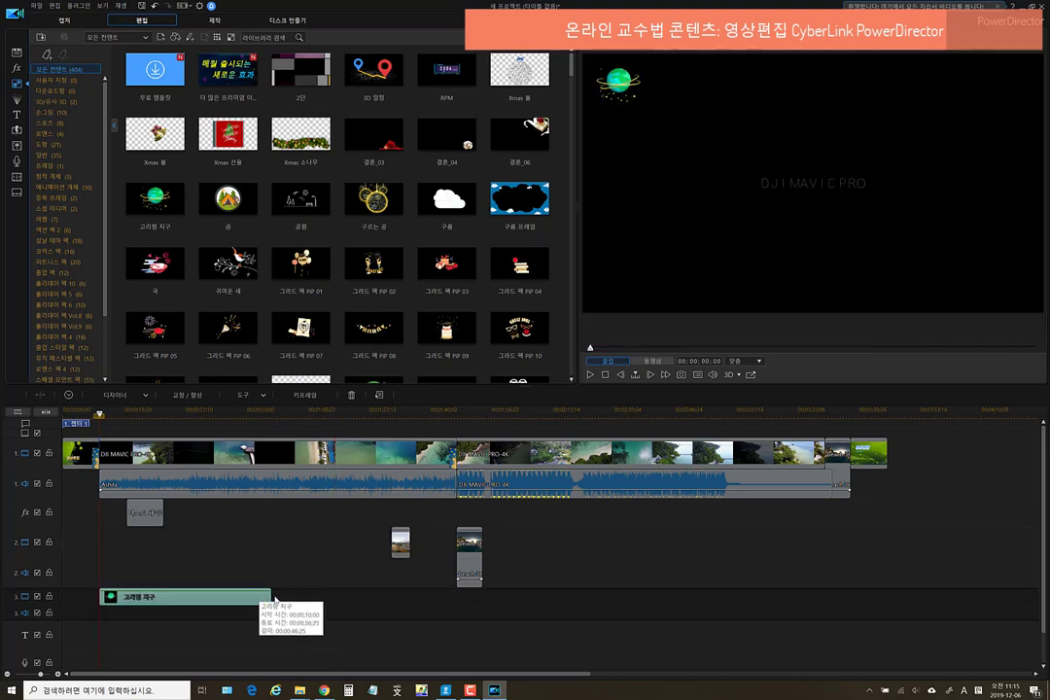
left_click_drag(271, 600, 848, 610)
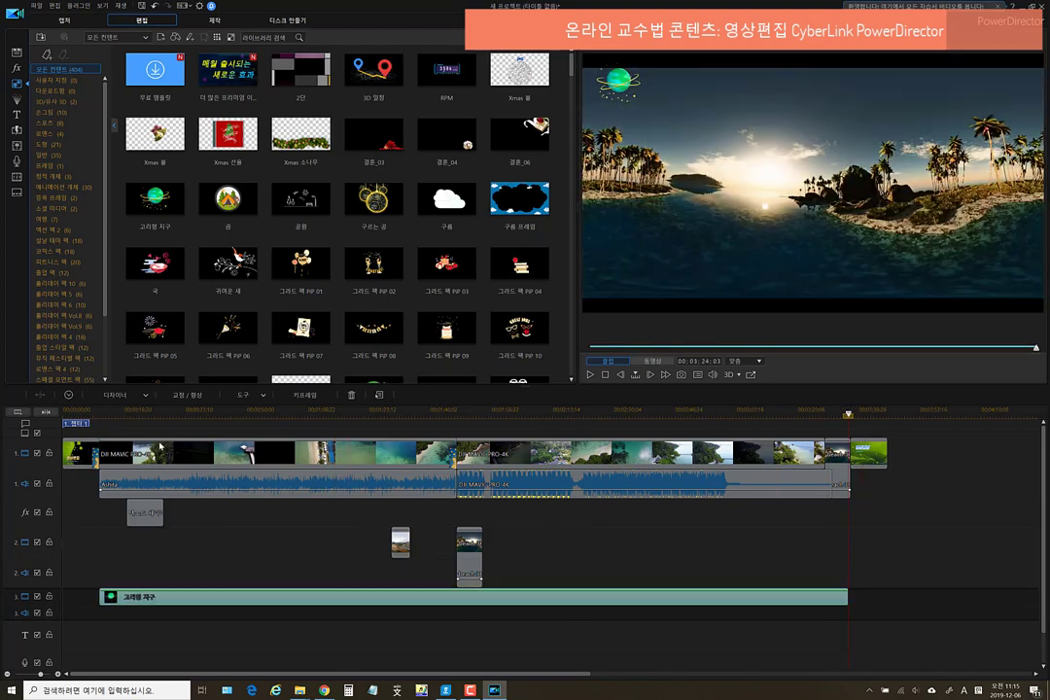
Play the movie from 00:00:17:25 to check the overlay together with the text effect, and stop playback
left_click(127, 413)
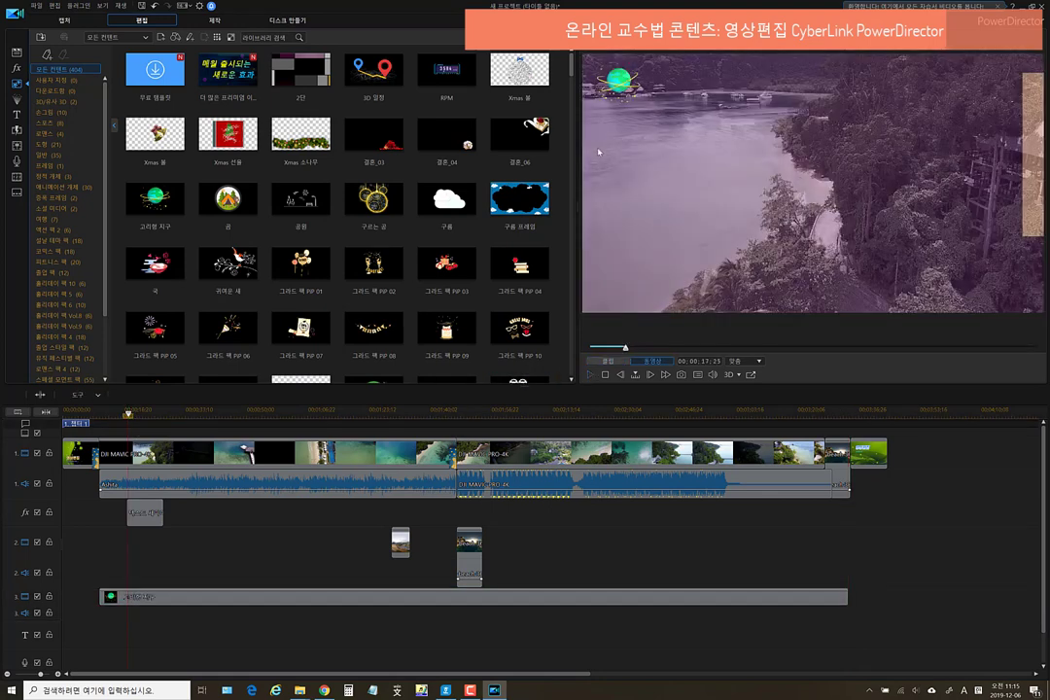
key("space")
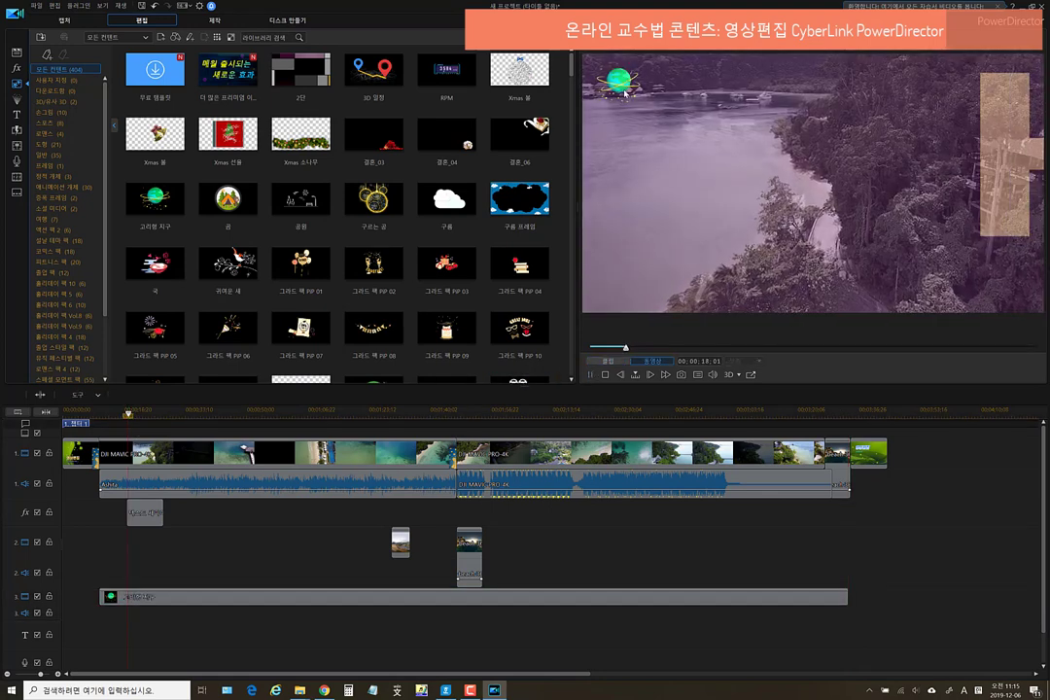
left_click(606, 375)
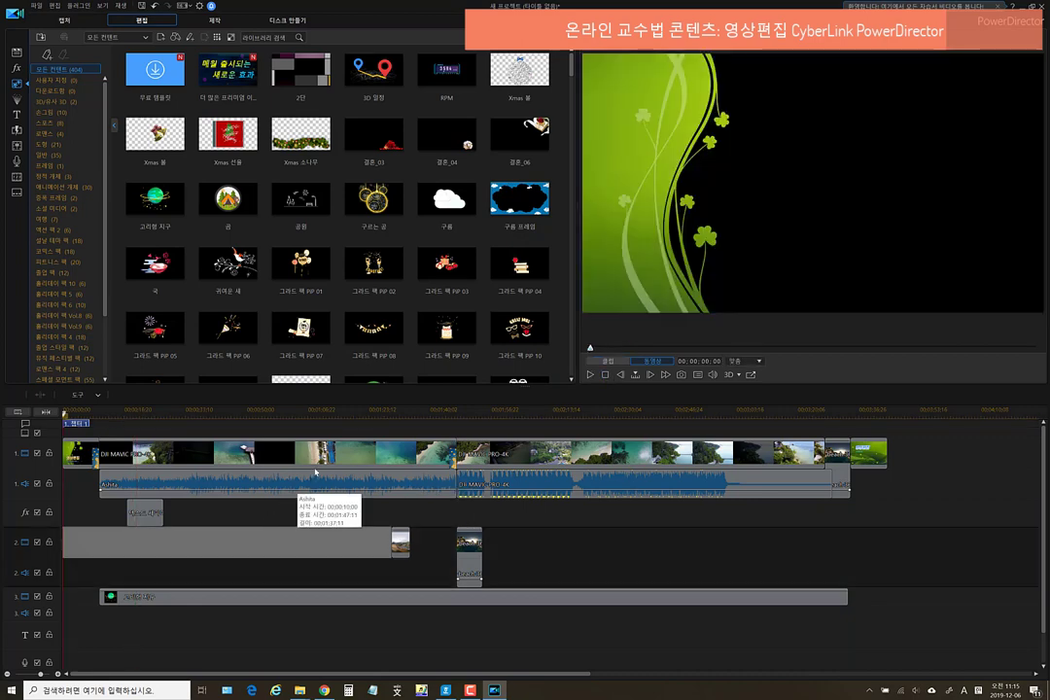
Preview several particle objects and add the snowflake particle (눈꽃송이) to video track 2, from the text effect's end to 00:01:21:13
left_click(15, 101)
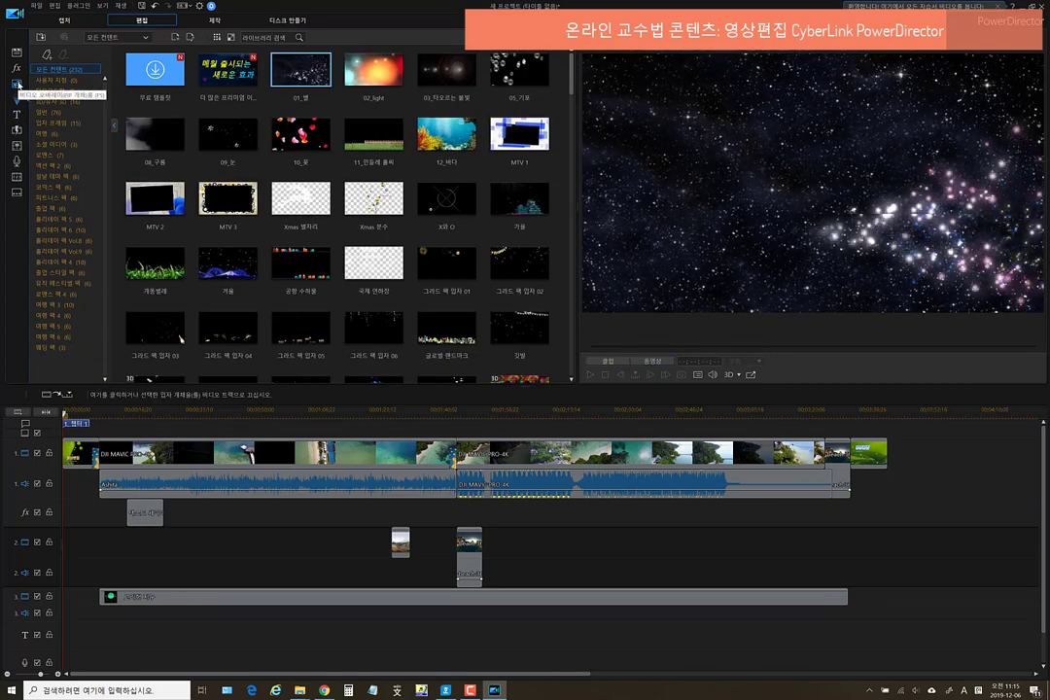
left_click(524, 265)
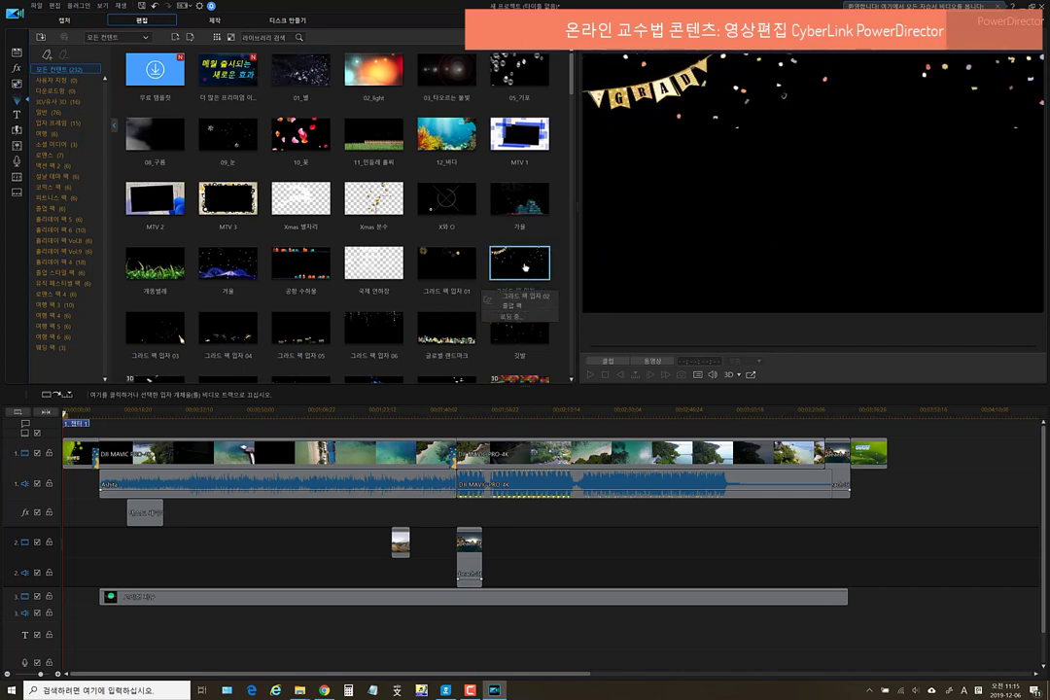
left_click(385, 327)
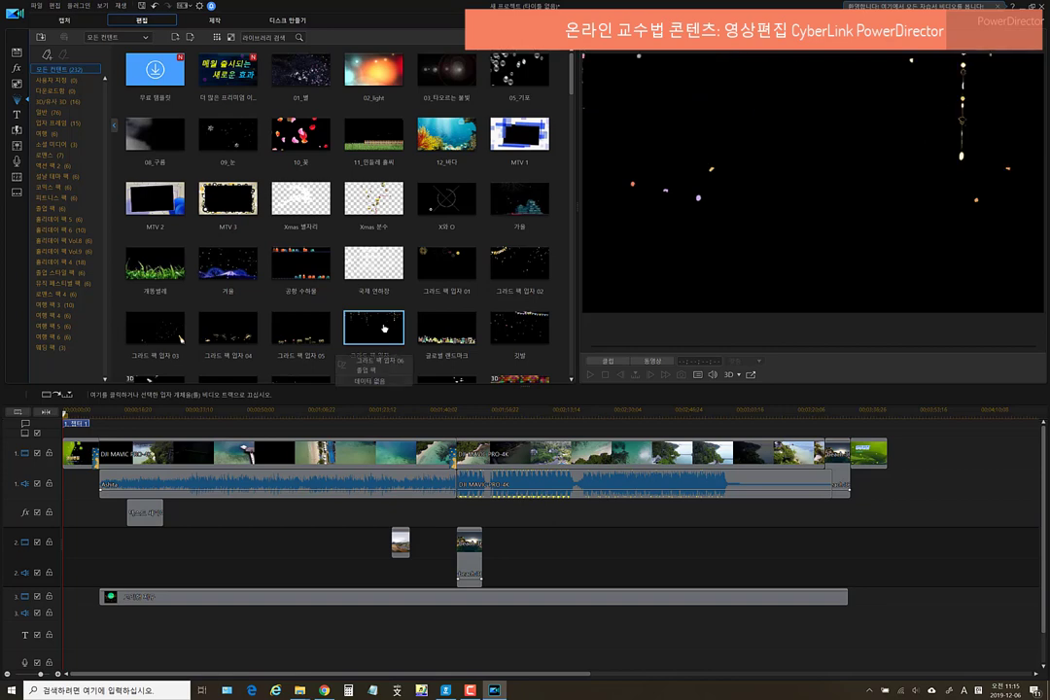
scroll(384, 328, "down", 3)
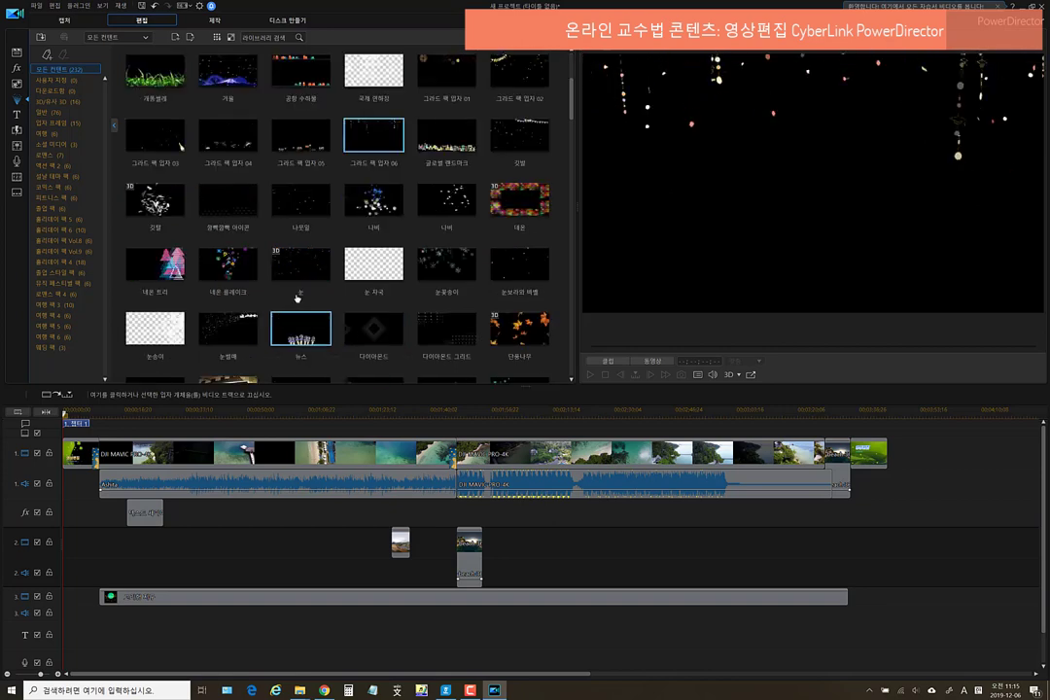
left_click(463, 268)
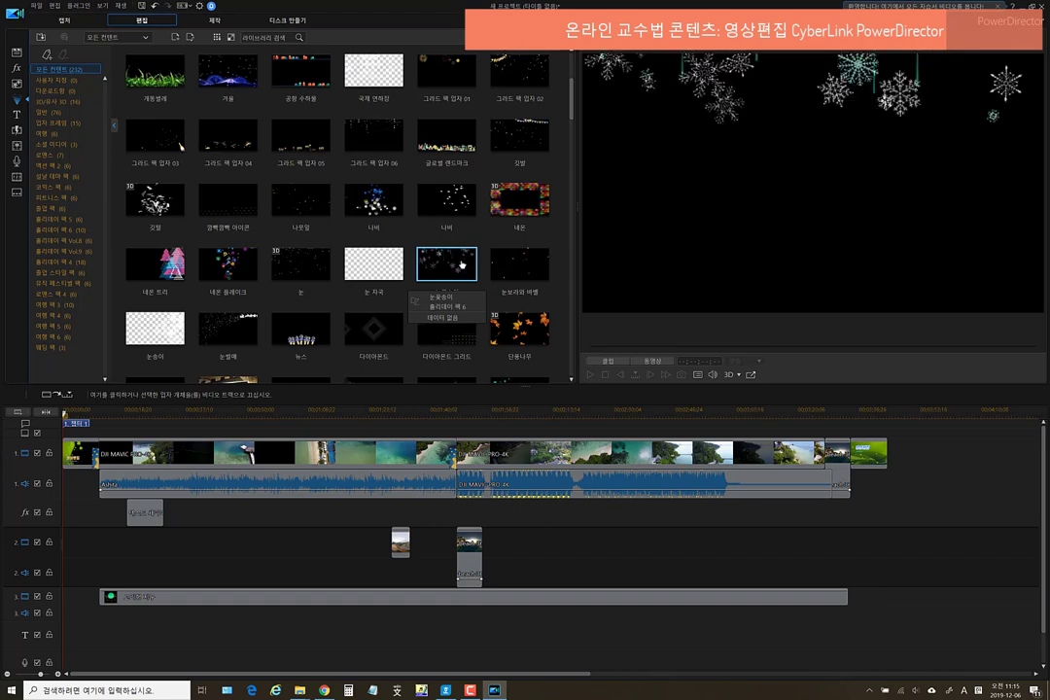
left_click_drag(451, 267, 361, 543)
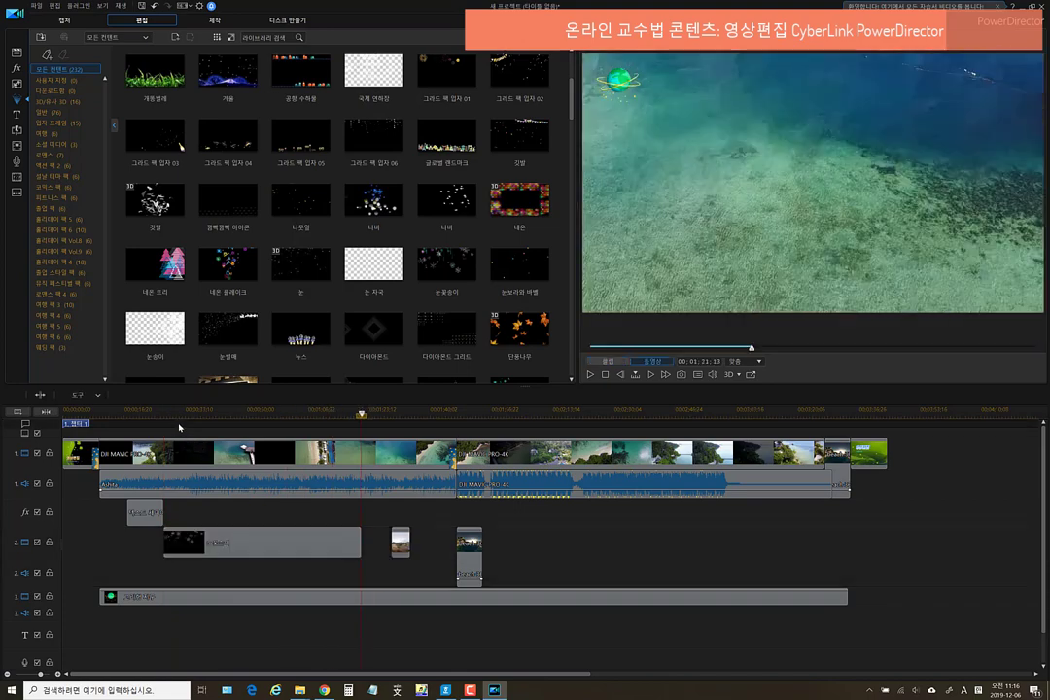
Check the snowflakes by playing the movie from 00:00:31:23, and browse the remaining particle objects
left_click(179, 415)
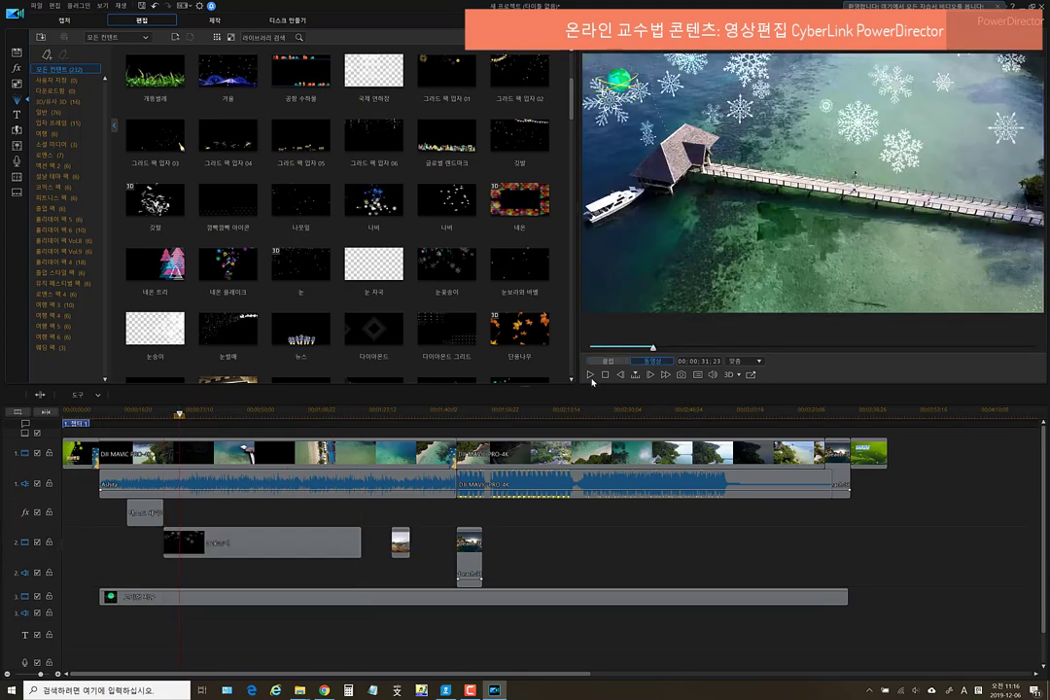
left_click(589, 374)
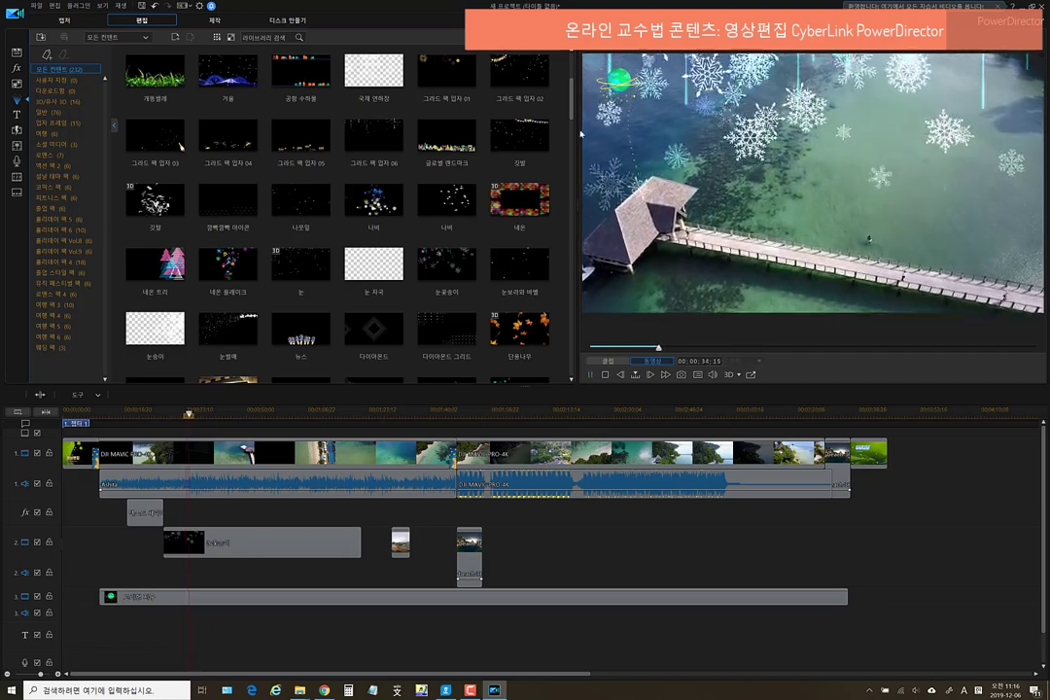
left_click(605, 374)
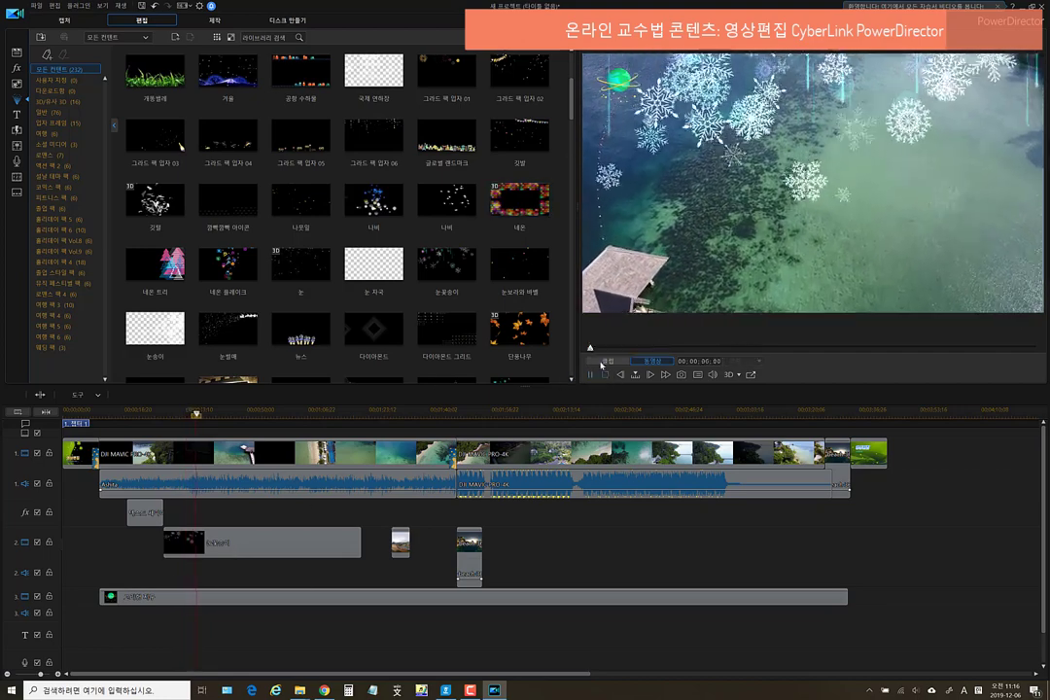
left_click_drag(572, 102, 571, 370)
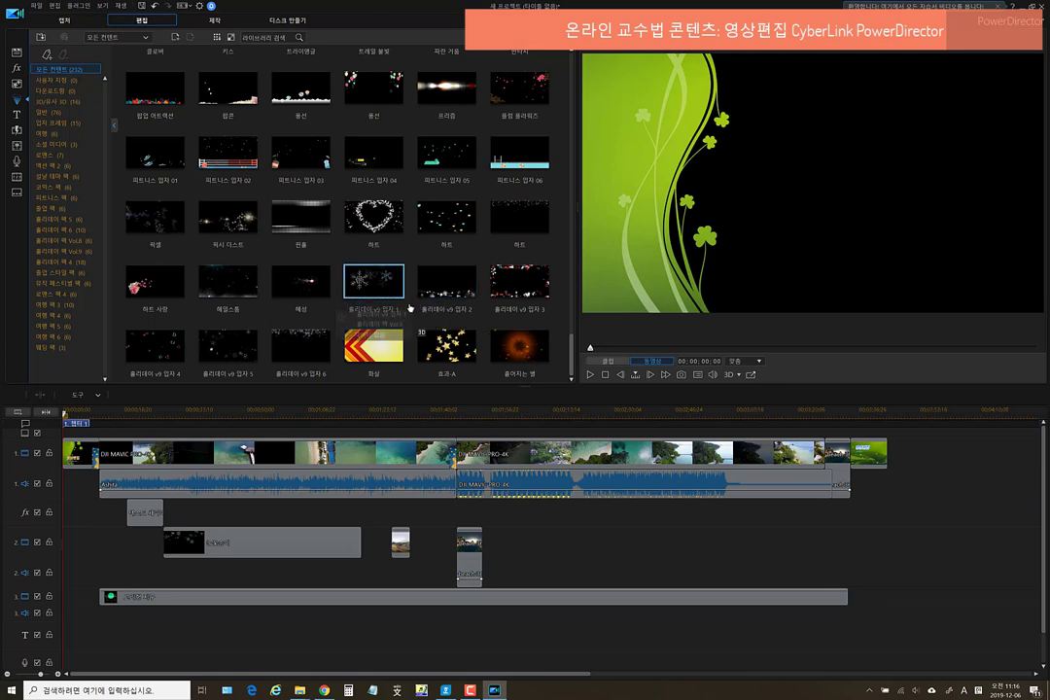
left_click(20, 118)
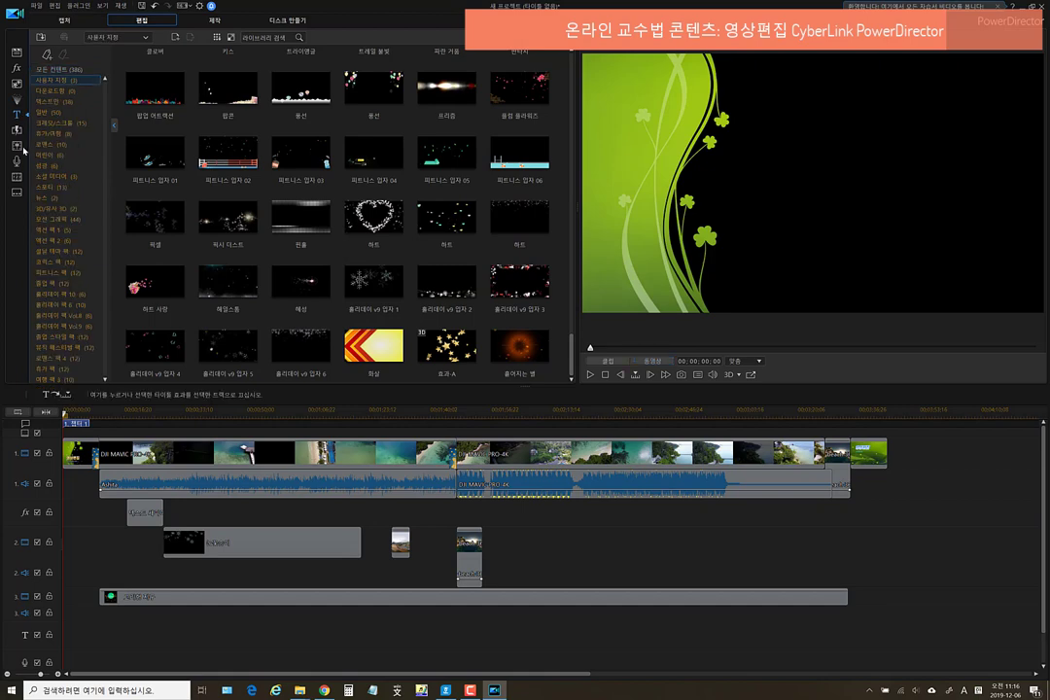
left_click(17, 144)
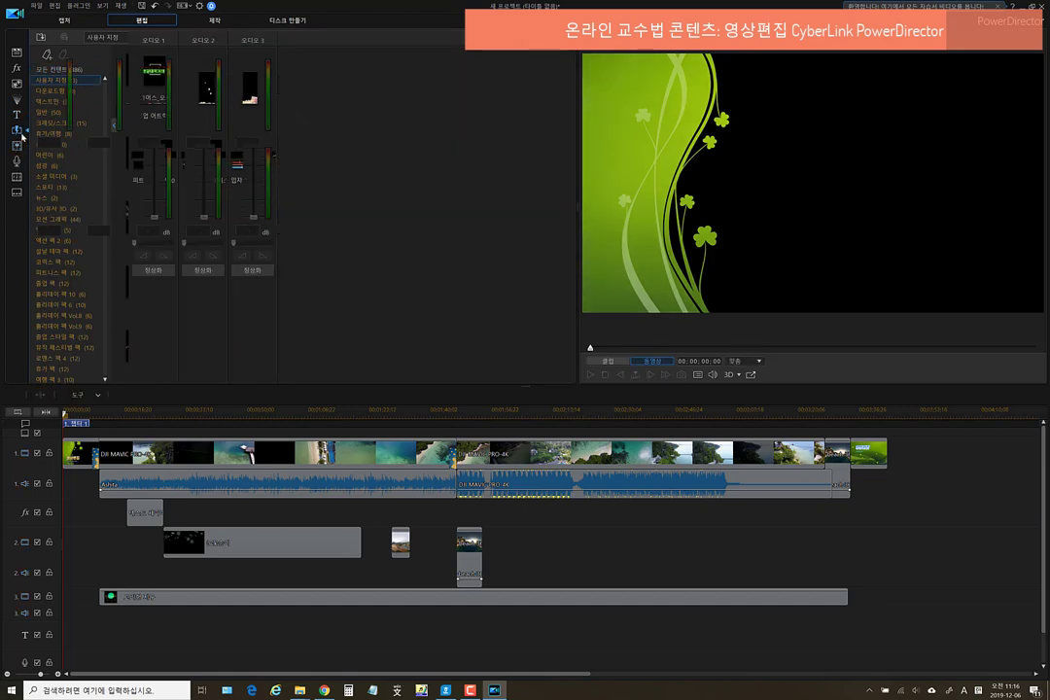
key("F8")
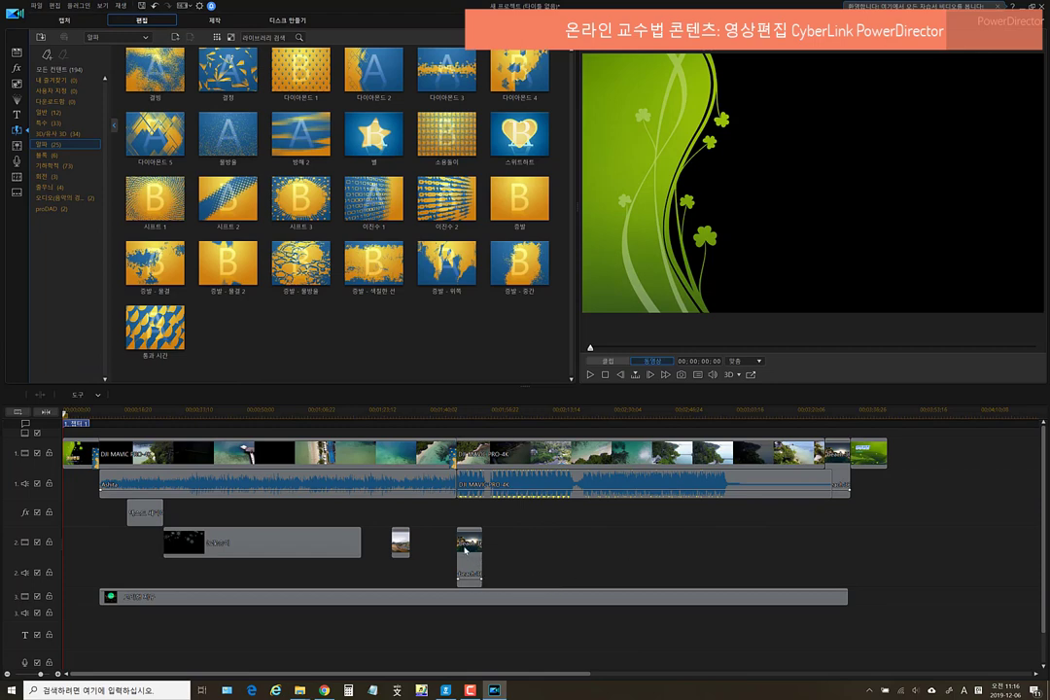
Shift the beach 360 overlay on video track 2 slightly up and to the left in the frame, and check it in full screen
left_click(465, 551)
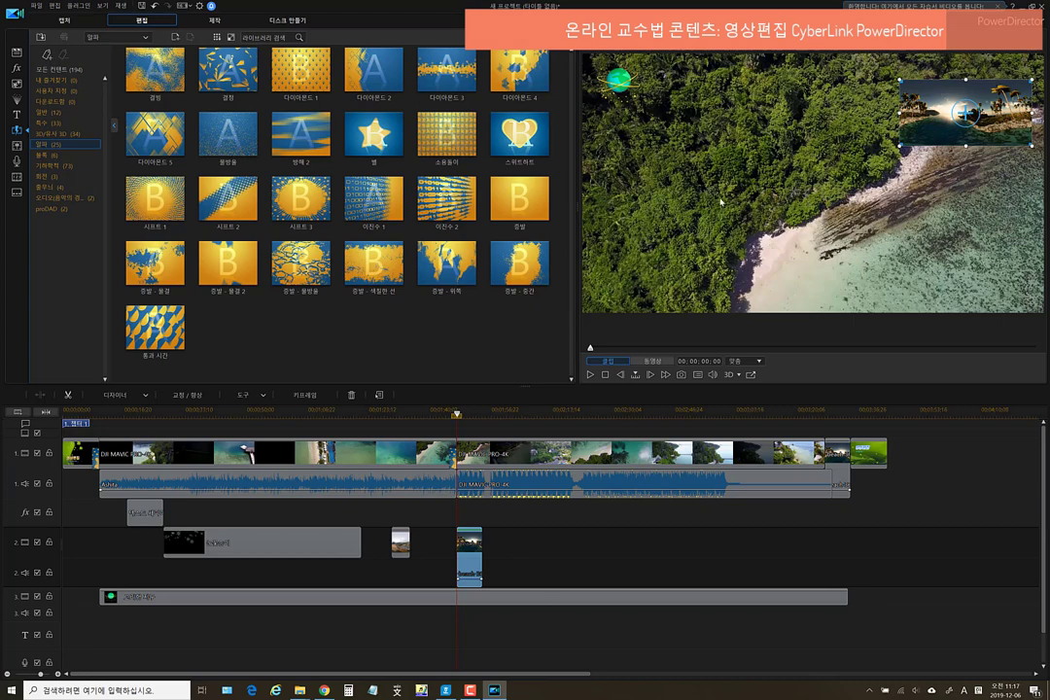
right_click(927, 122)
left_click(920, 113)
left_click_drag(920, 113, 917, 112)
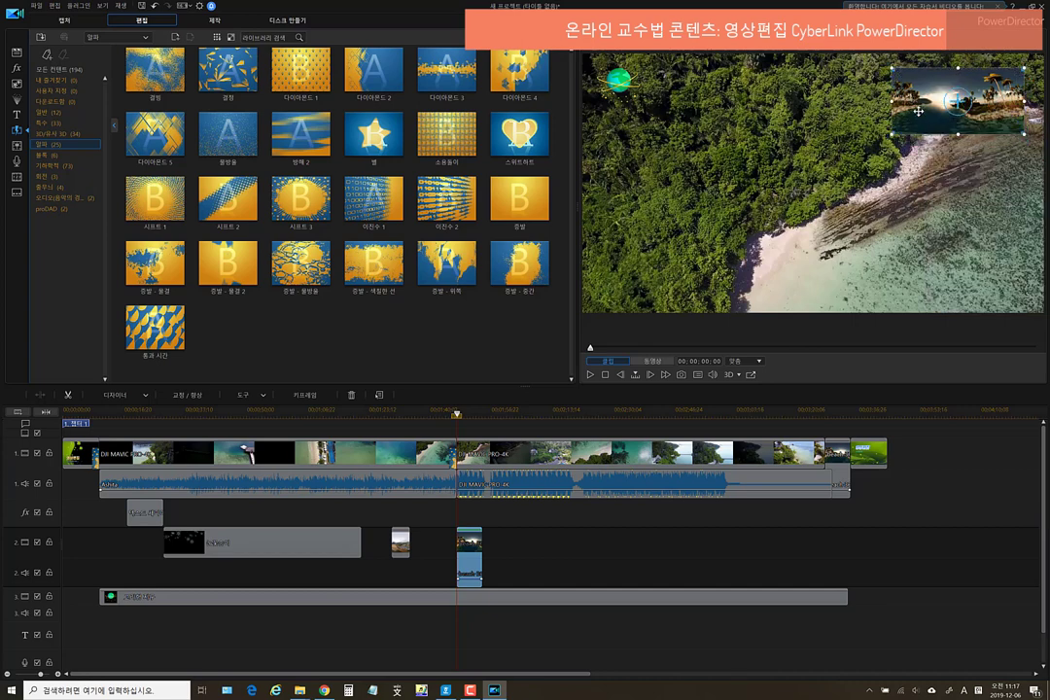
double_click(918, 112)
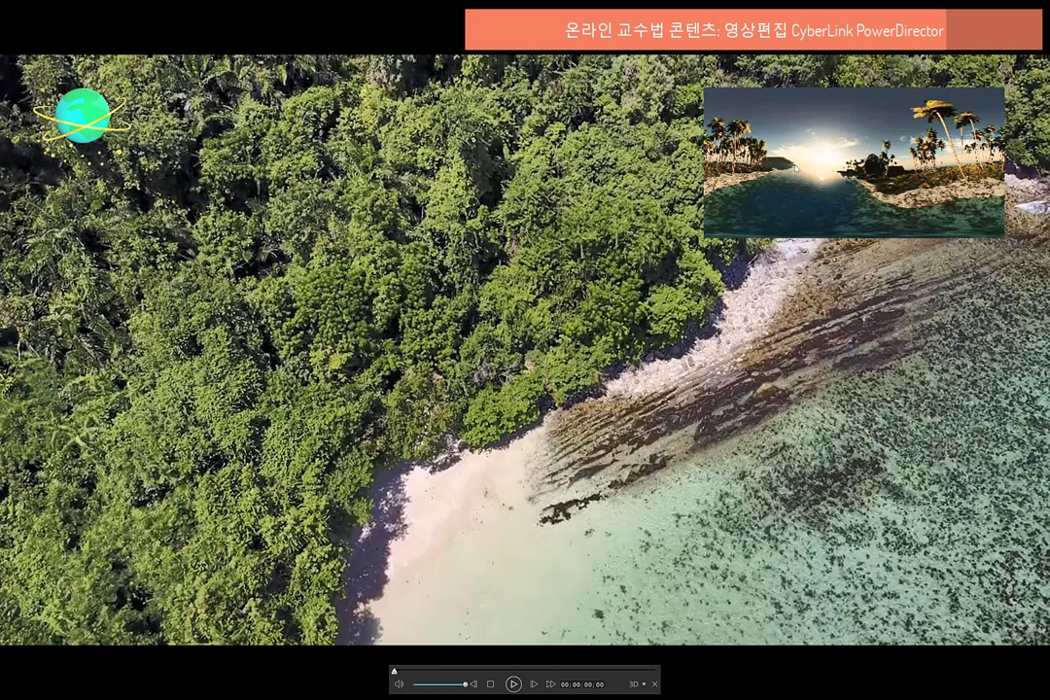
double_click(795, 167)
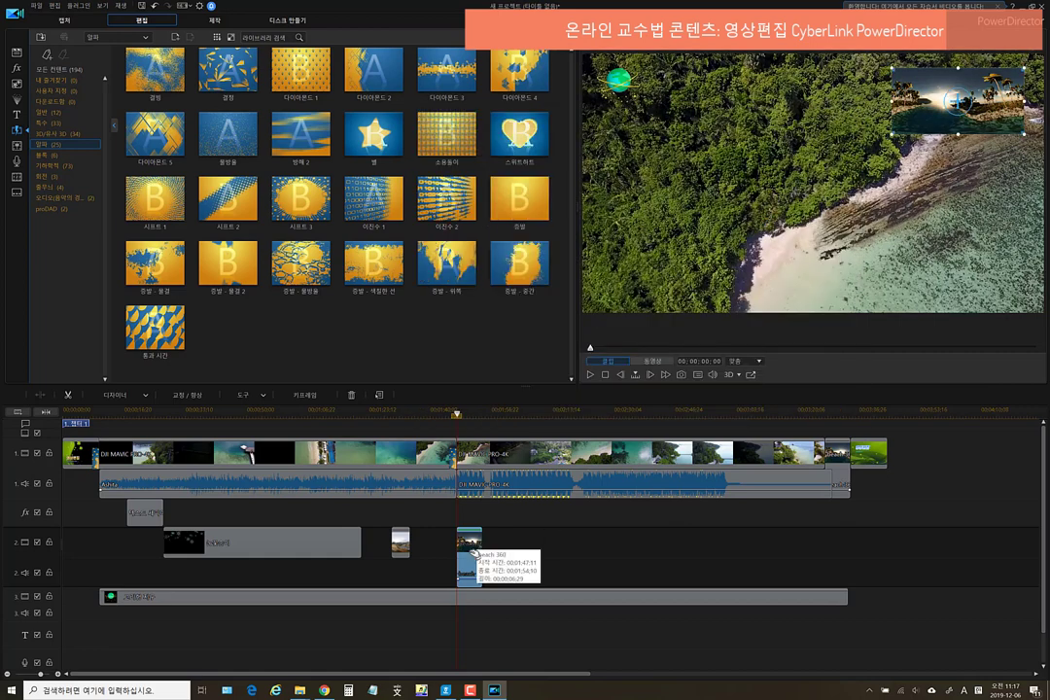
Open the beach 360 overlay in the PiP Designer and examine its object, shadow, border and 3D property settings
double_click(472, 555)
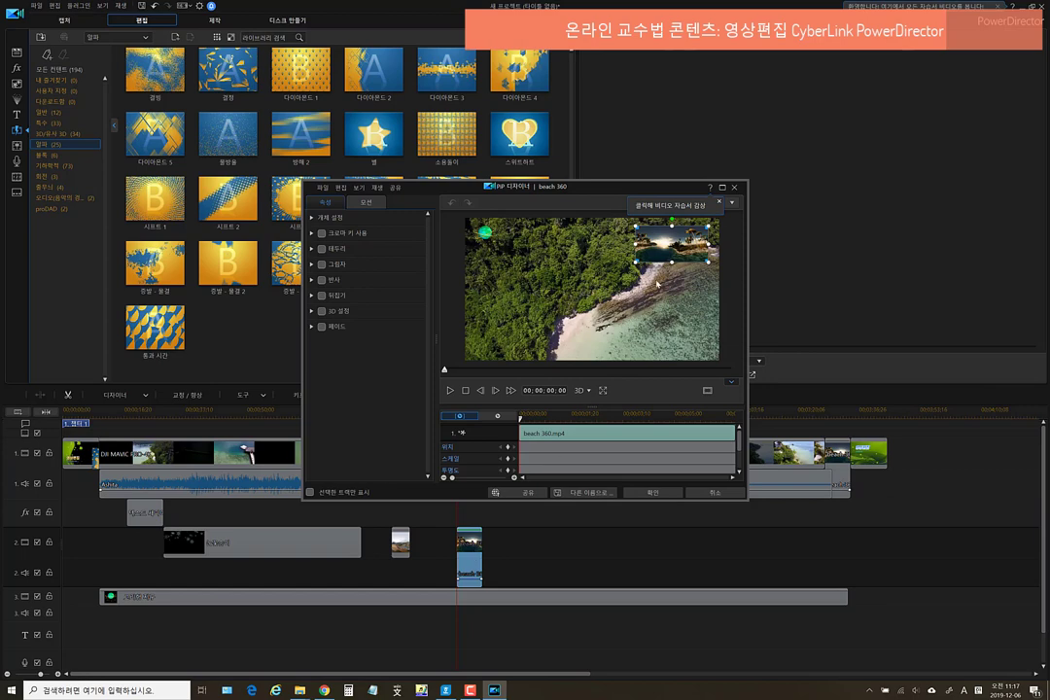
left_click(312, 218)
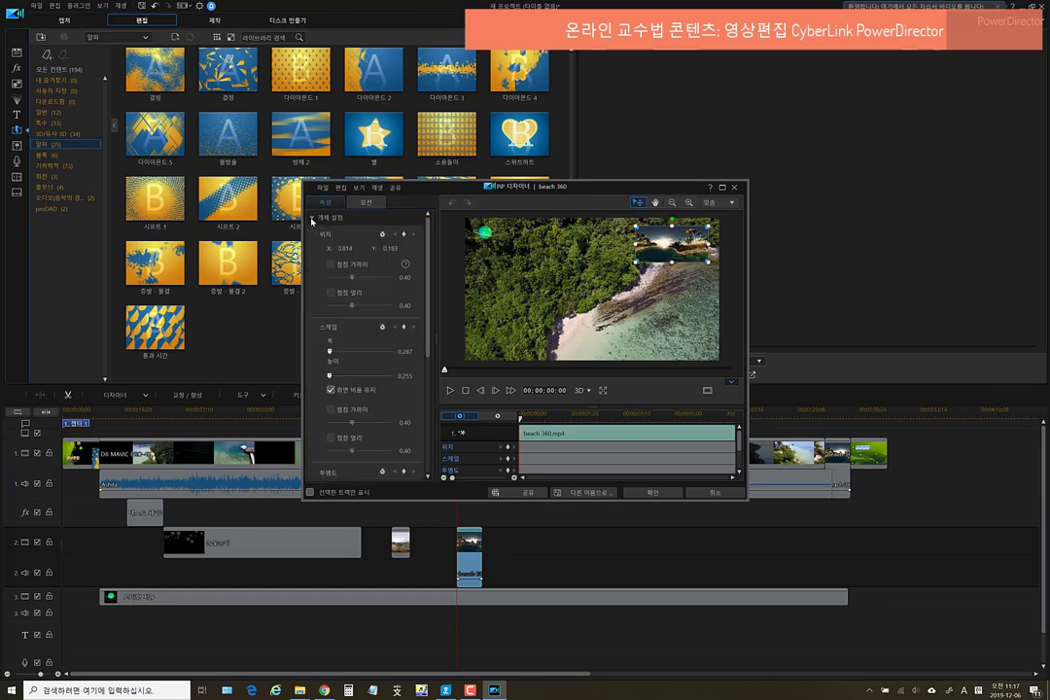
left_click(311, 218)
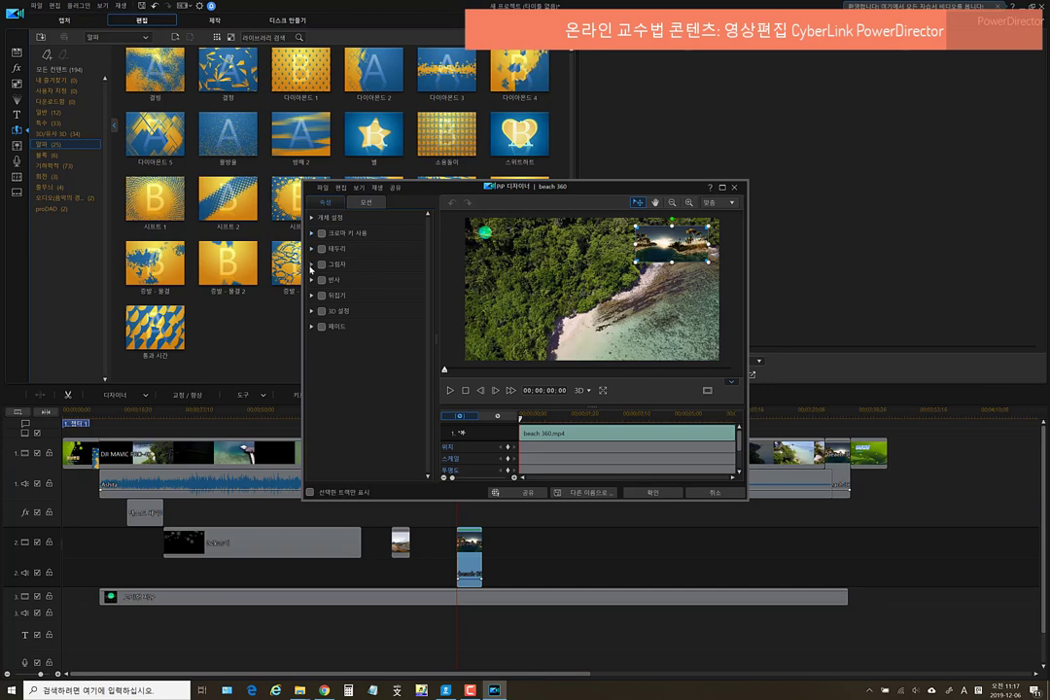
left_click(310, 266)
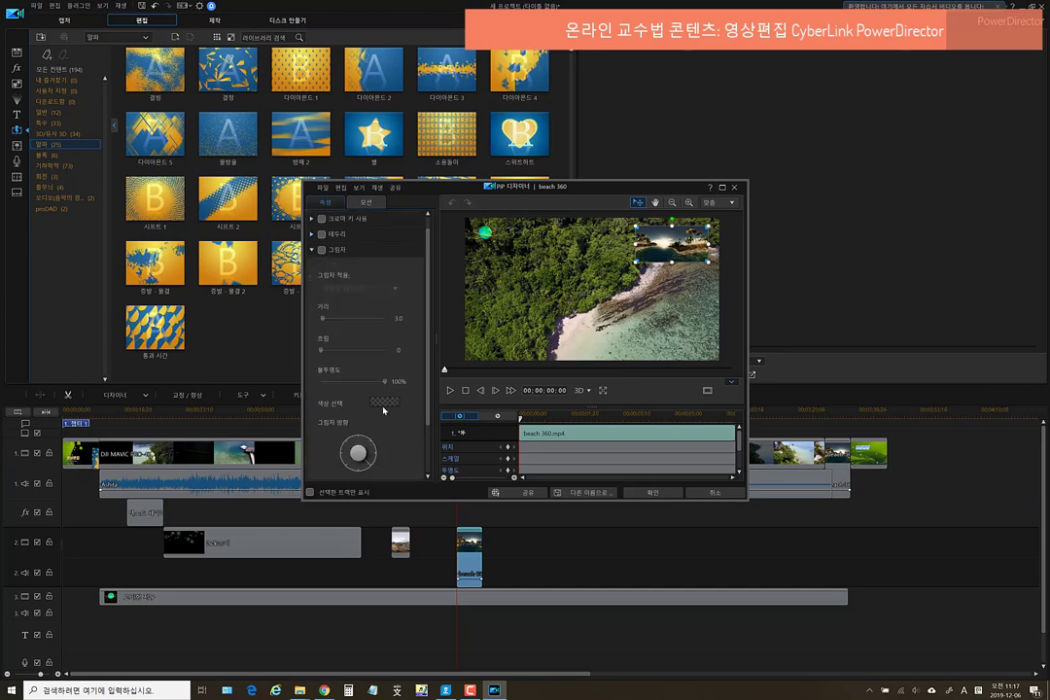
left_click(312, 250)
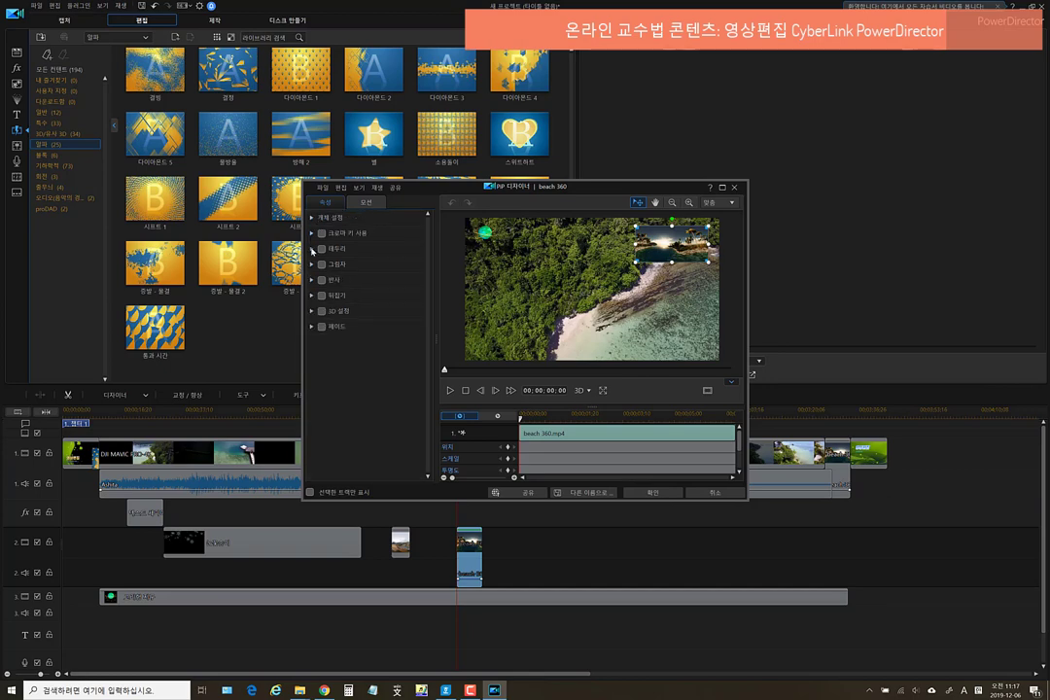
left_click(312, 249)
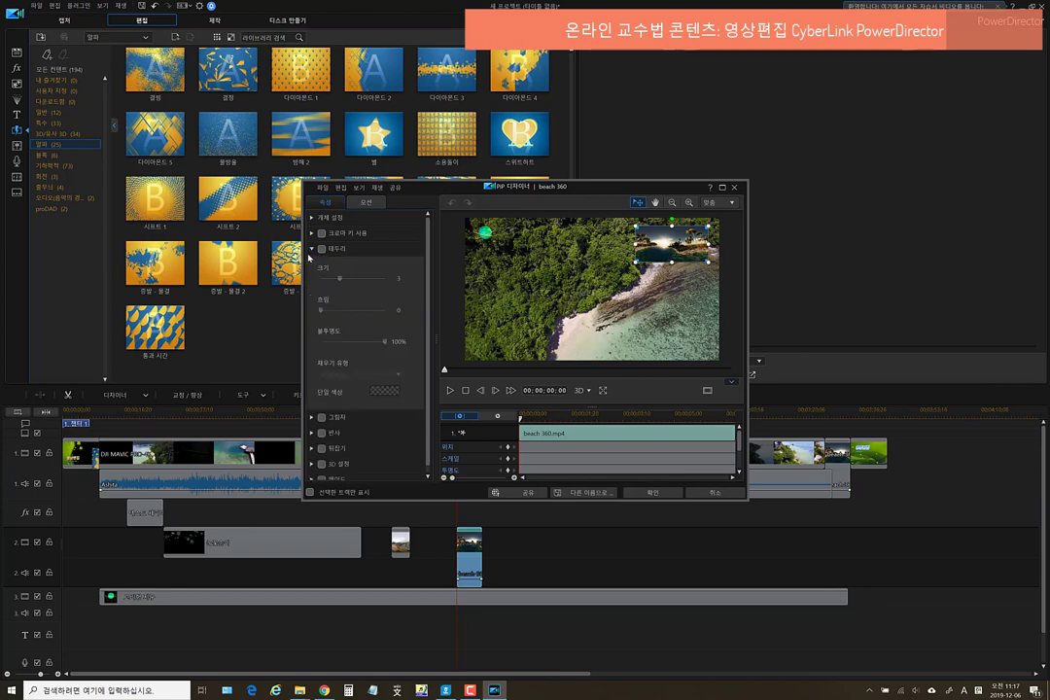
left_click(312, 249)
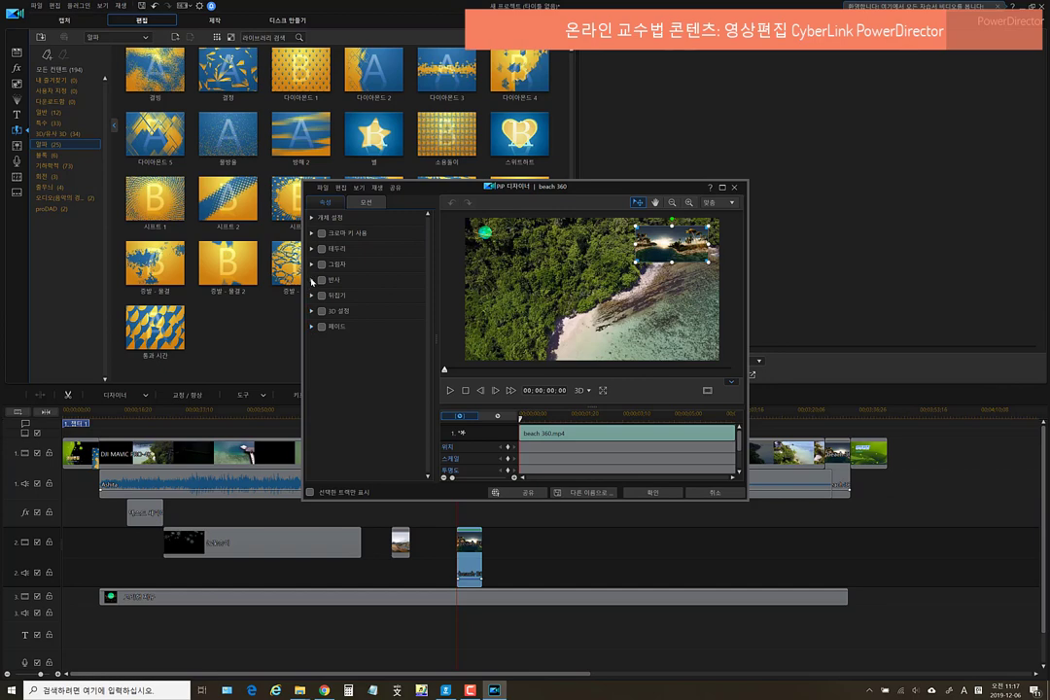
left_click(312, 311)
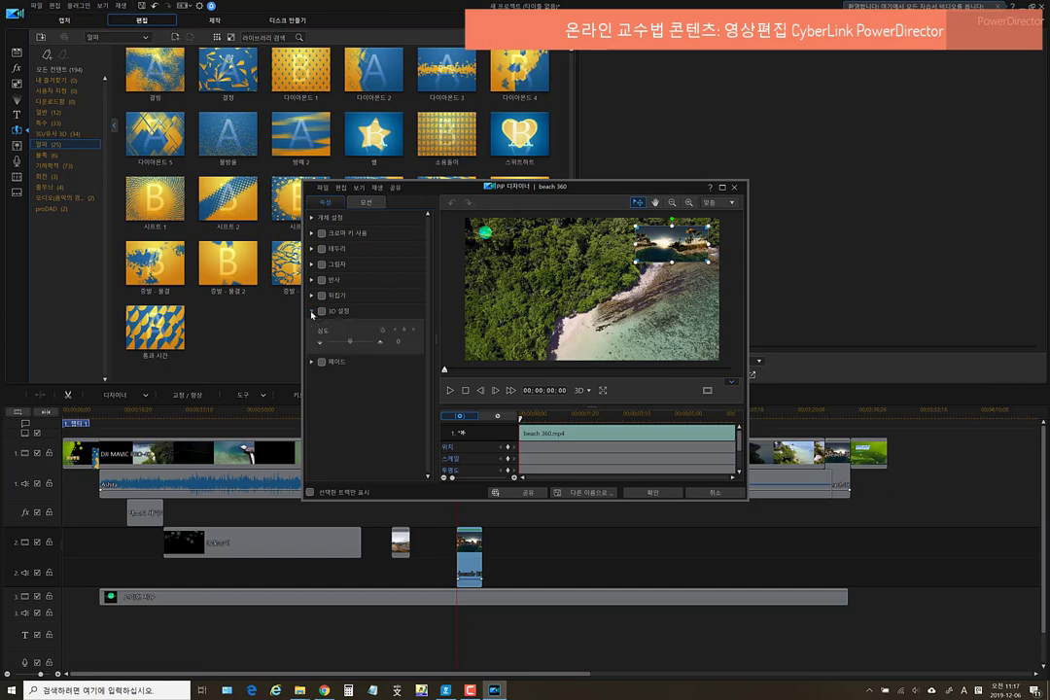
left_click(312, 311)
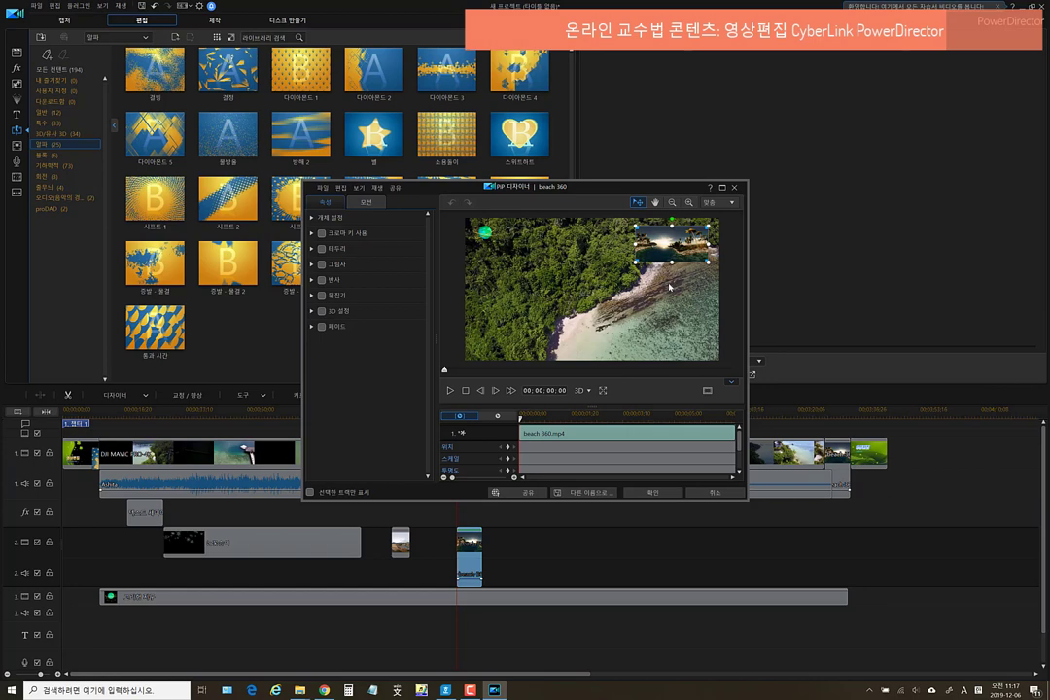
Try a wavy motion path on the beach 360 overlay, preview it, and reset the path to none
left_click(368, 203)
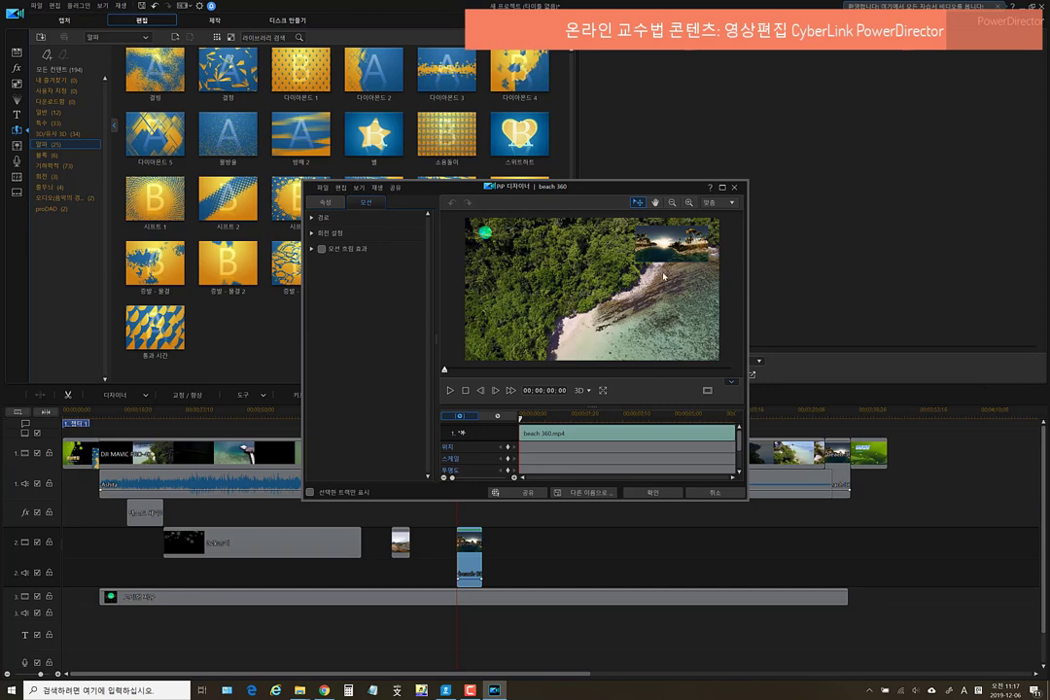
left_click(311, 219)
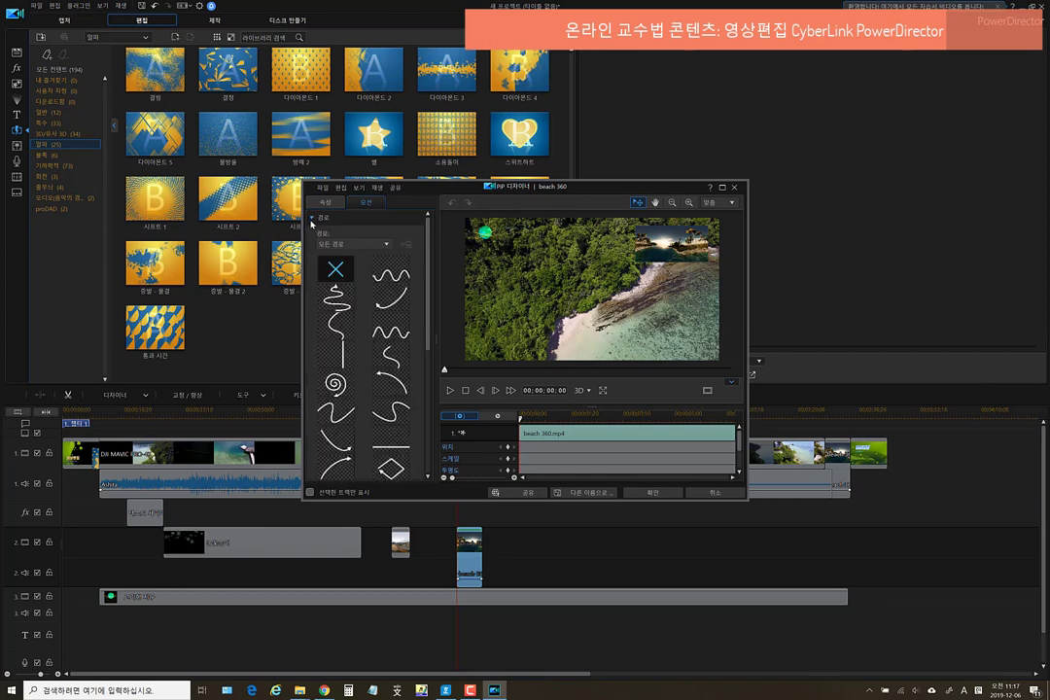
left_click(402, 278)
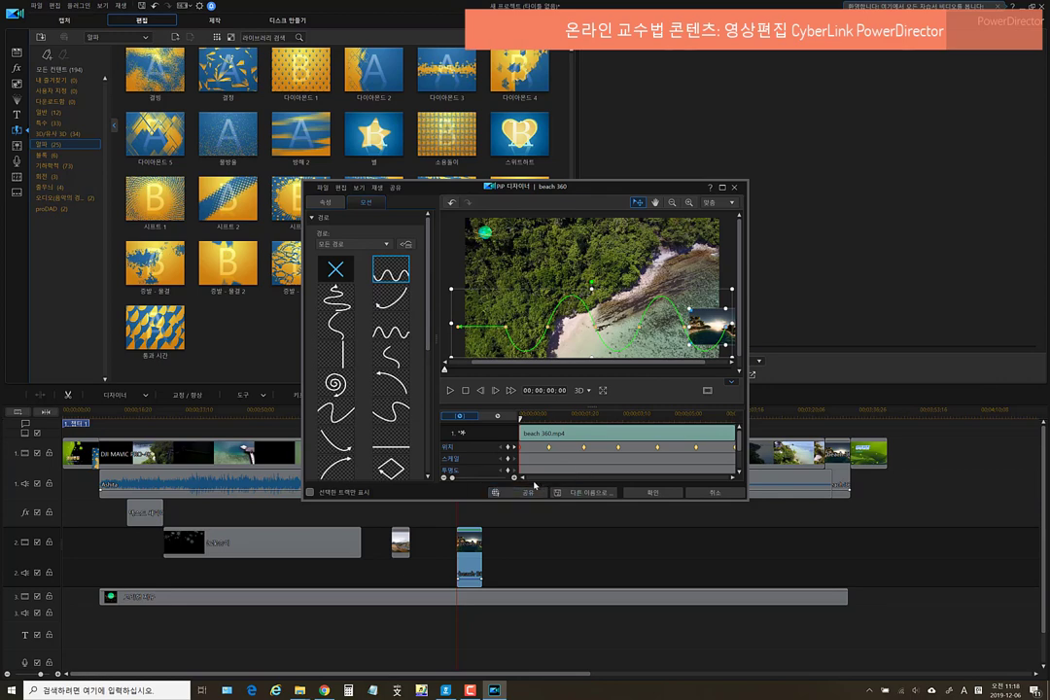
left_click(451, 391)
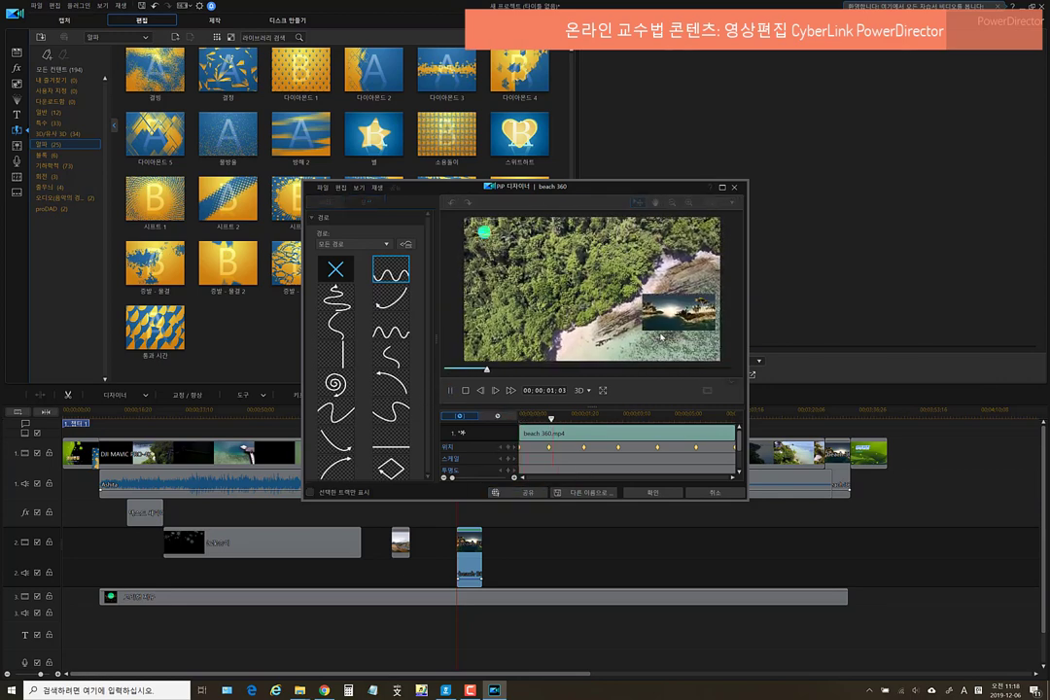
left_click(466, 390)
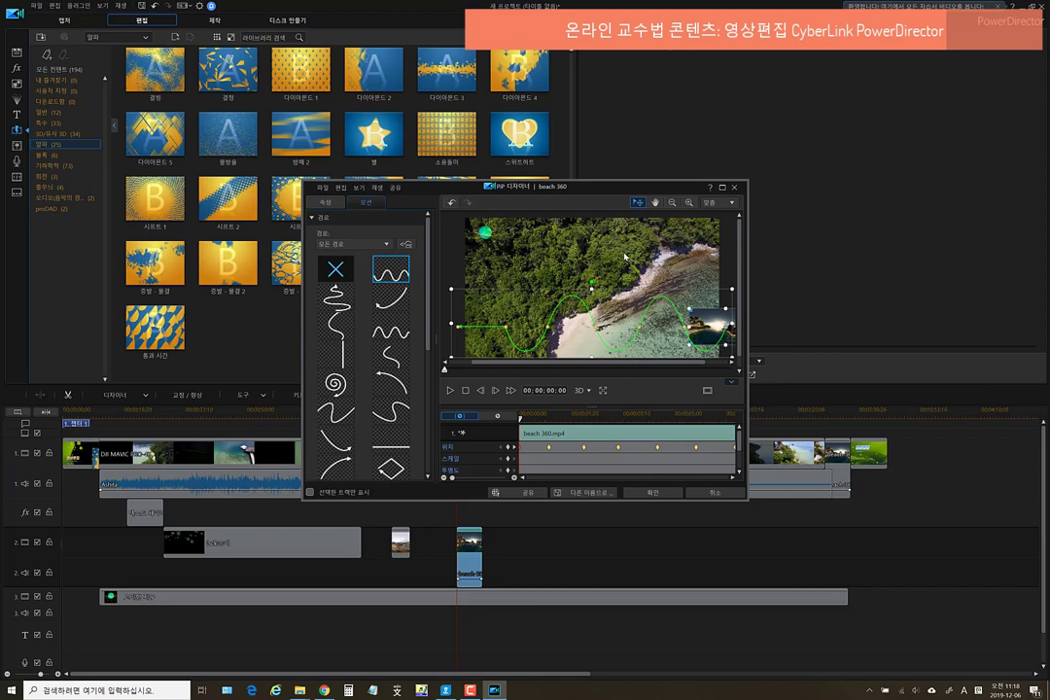
left_click(336, 273)
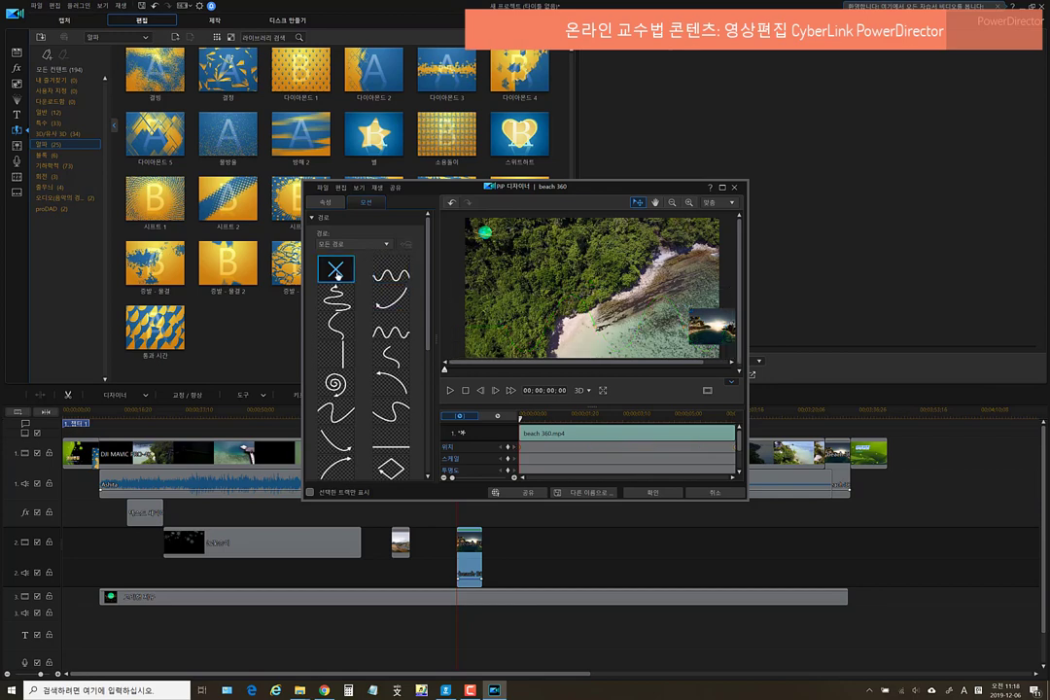
left_click(654, 493)
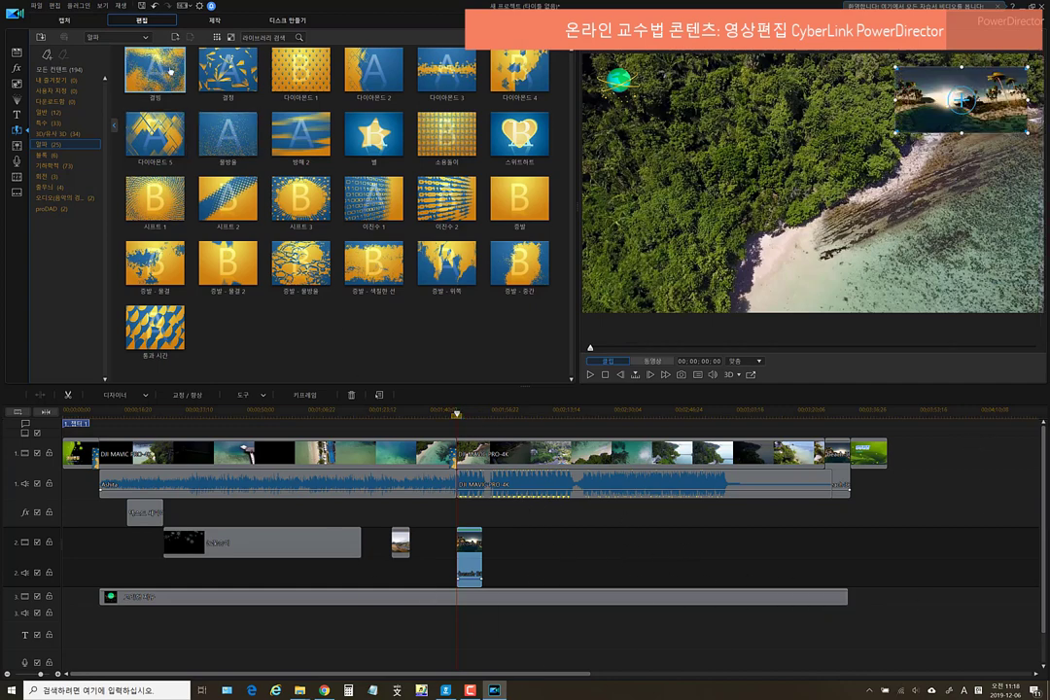
Save the project as edti_2019 in the folder 사범대 교강사 소프트웨어 역량강화(2019) on the SDXC (D:) drive
left_click(36, 7)
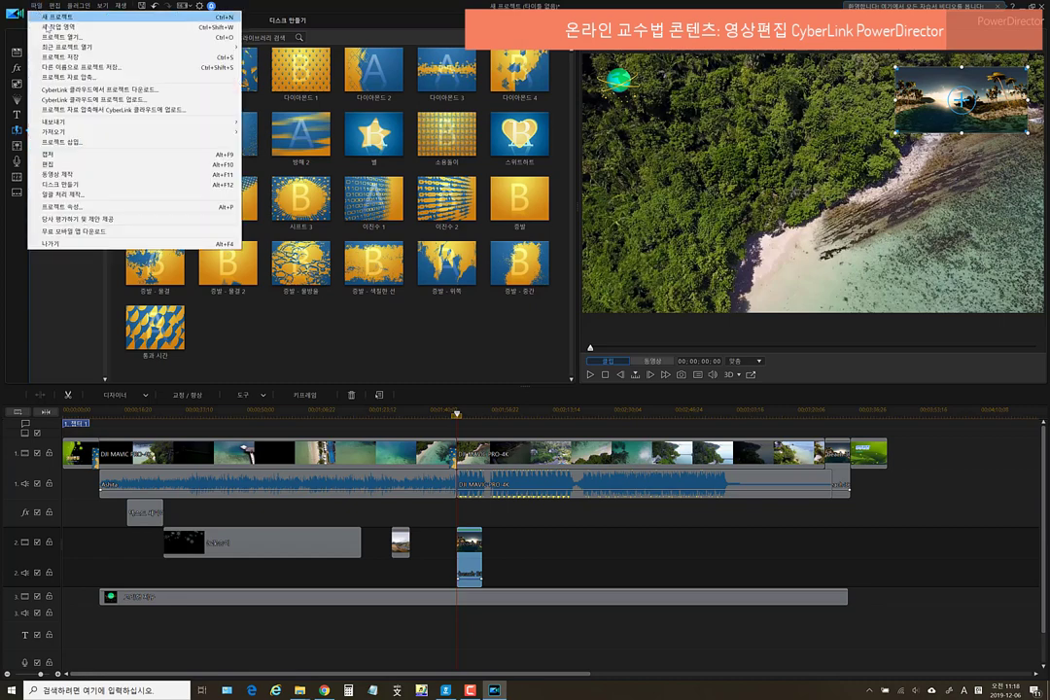
left_click(83, 67)
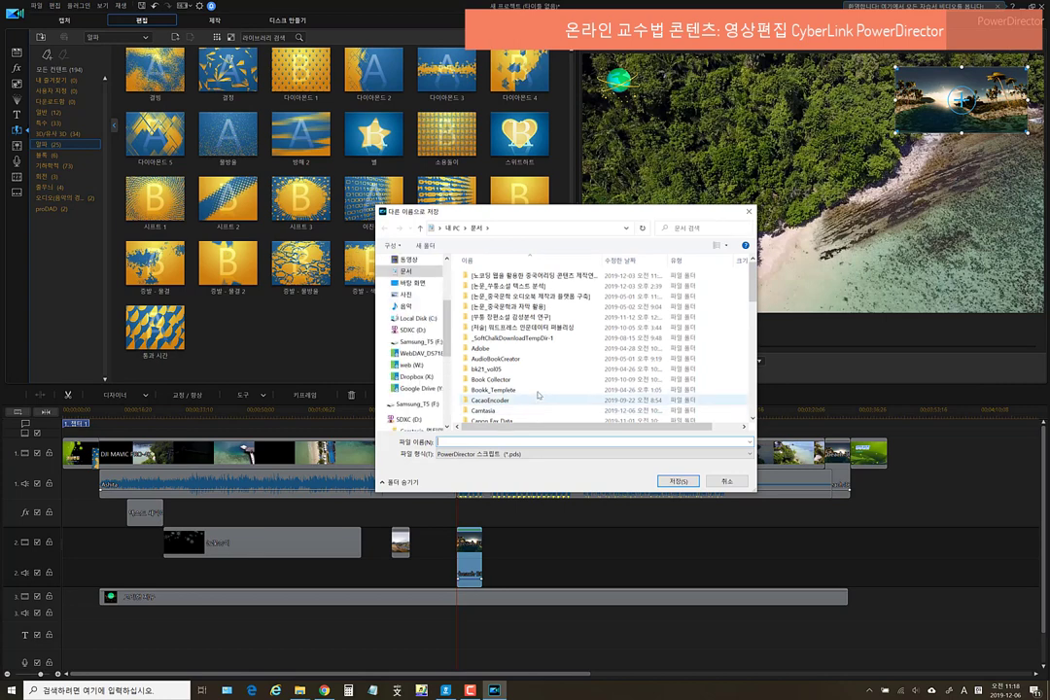
left_click(422, 335)
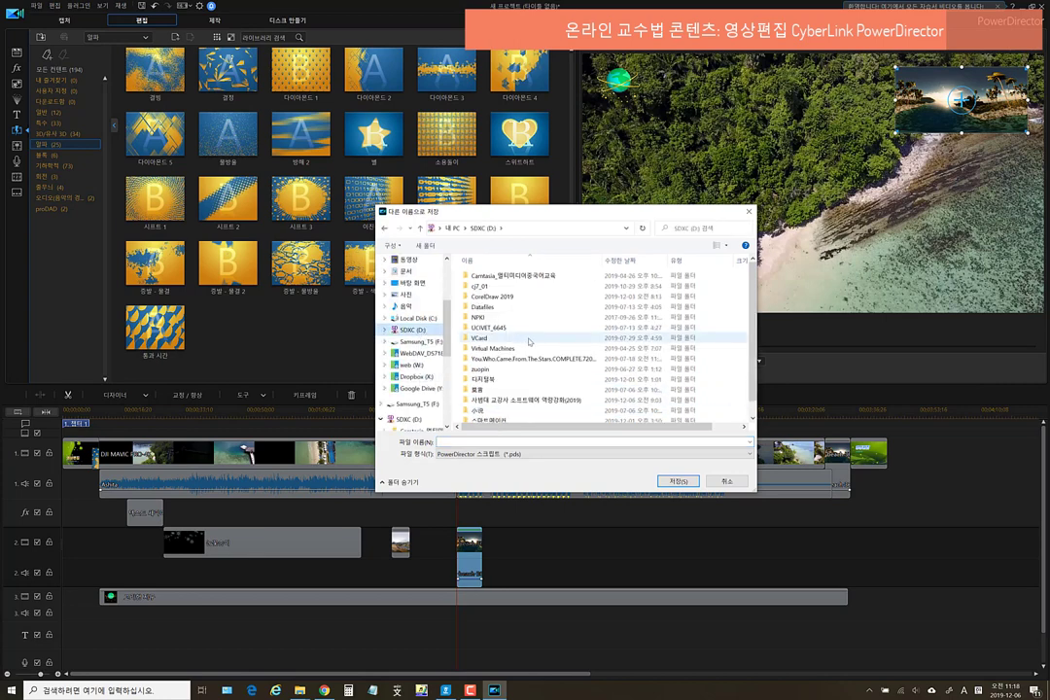
double_click(460, 339)
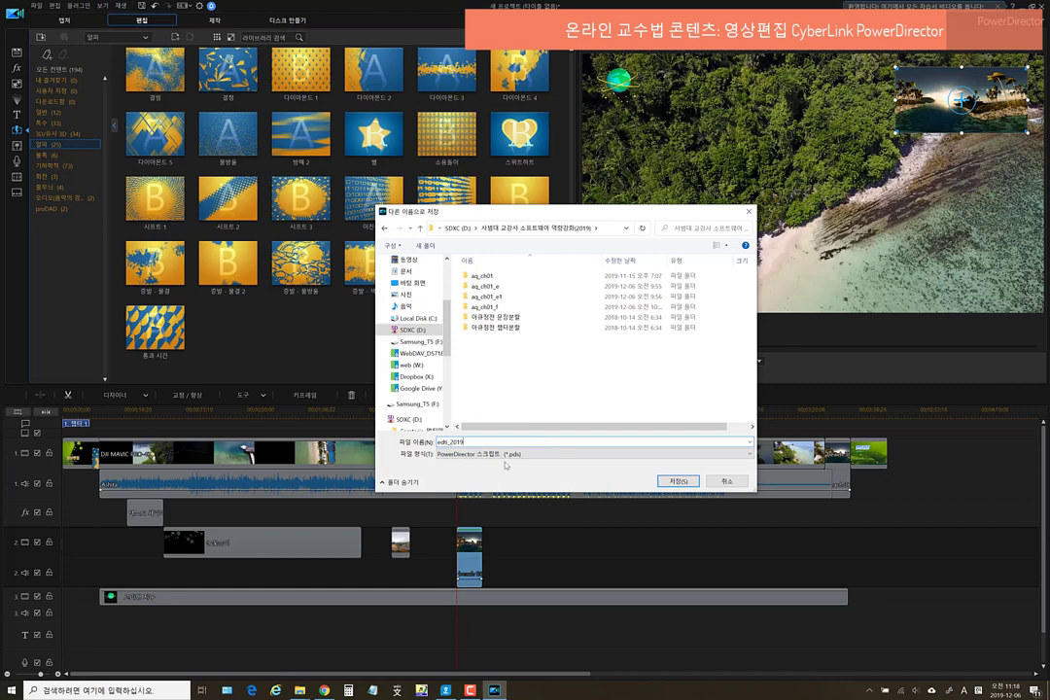
key("Tab")
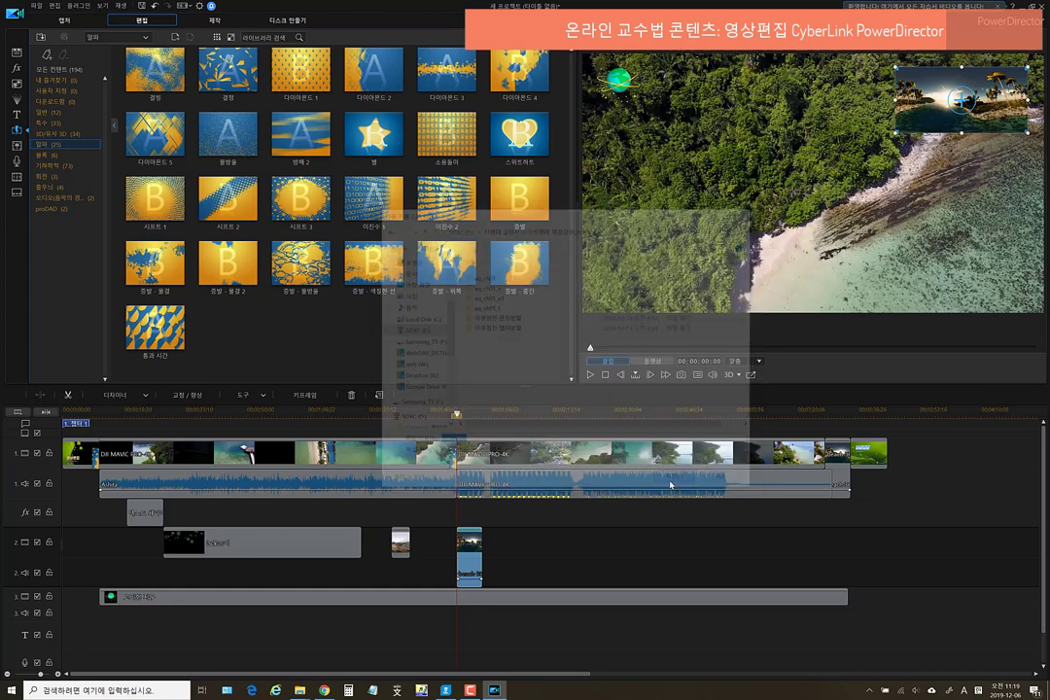
left_click(671, 481)
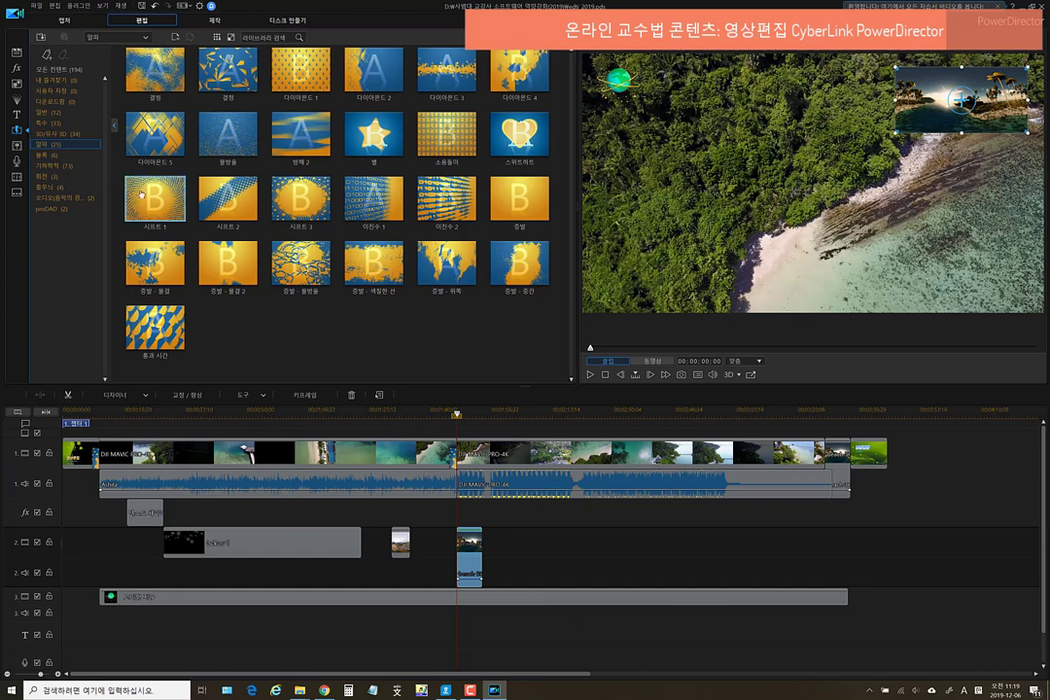
Set the movie production format to MPEG-2 and the output file to edti_2019.mpg in the D: folder 사범대 교강사 소프트웨어 역량강화(2019)
left_click(216, 23)
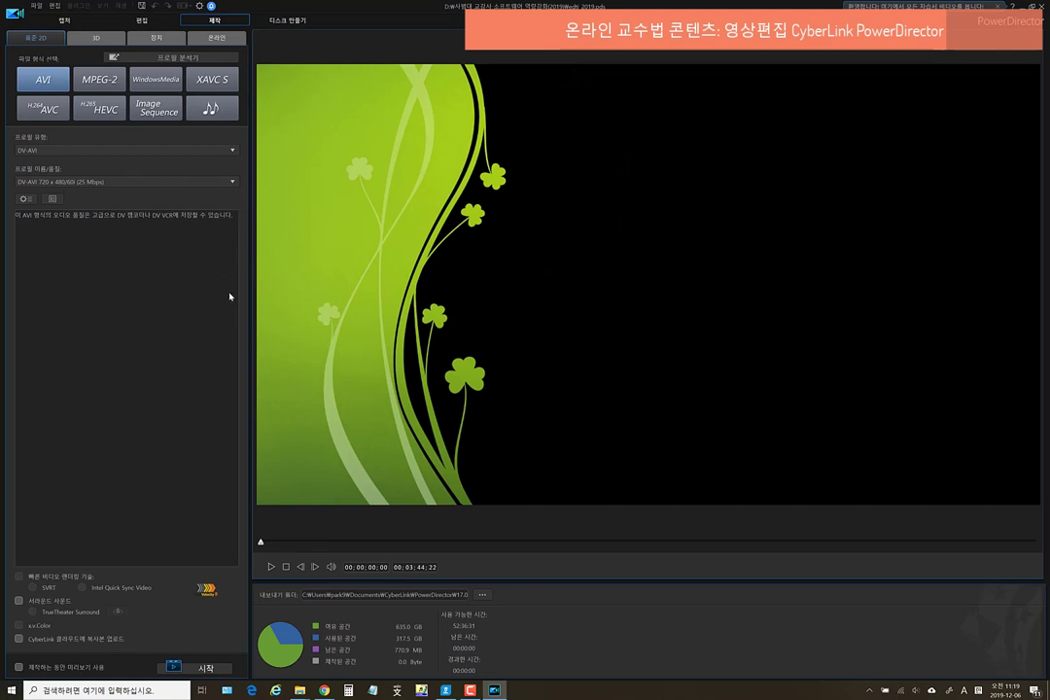
left_click(98, 78)
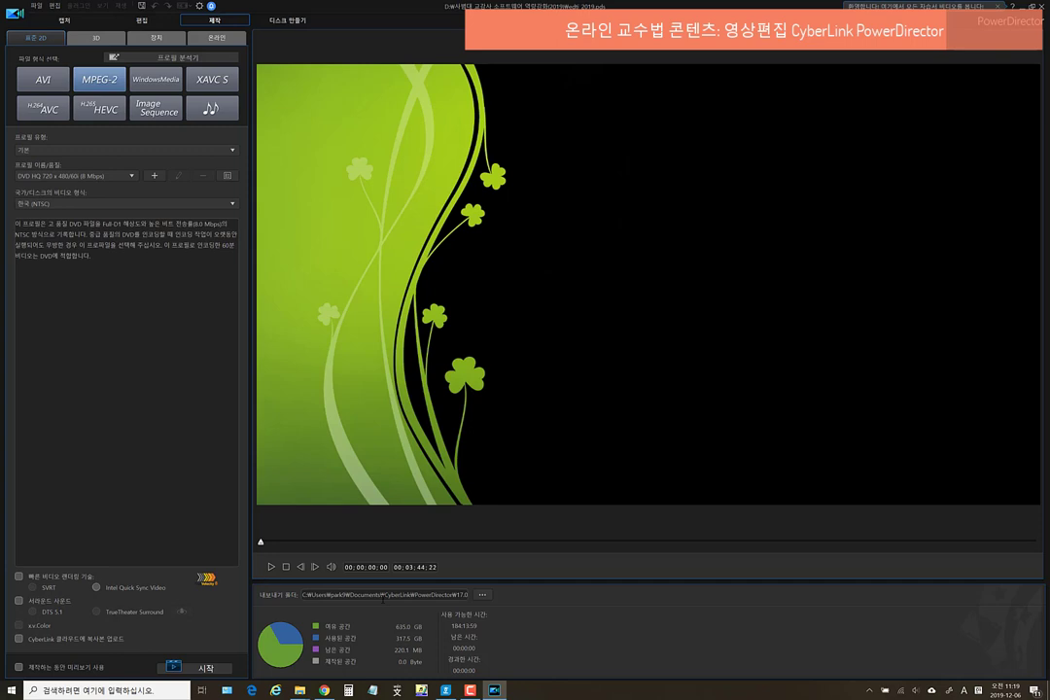
left_click(483, 595)
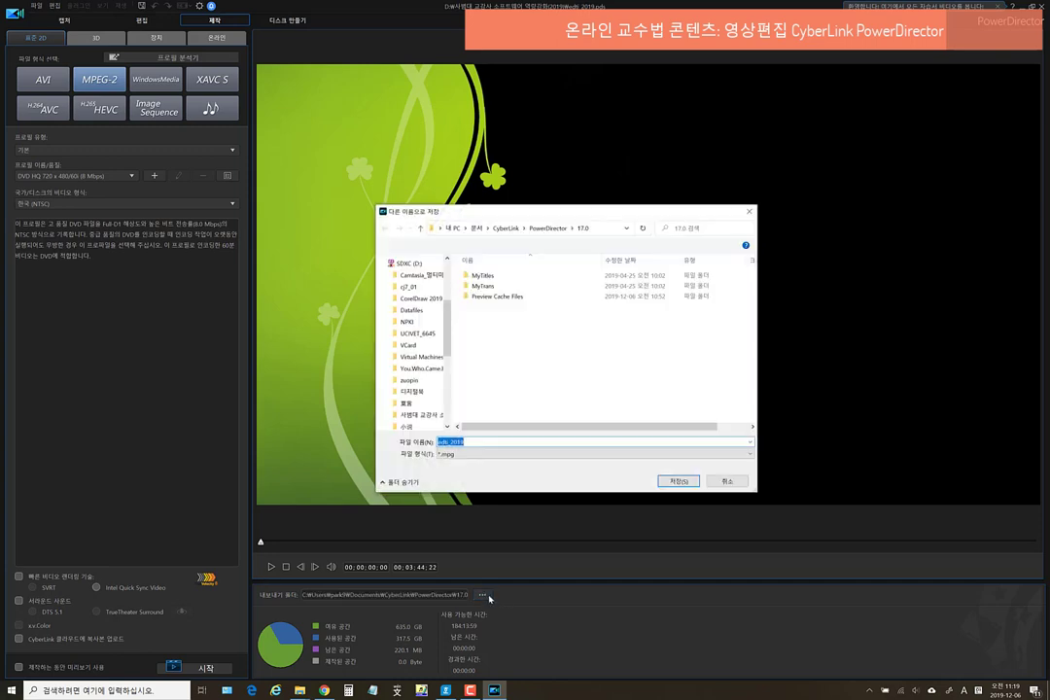
scroll(355, 348, "up", 5)
left_click(413, 330)
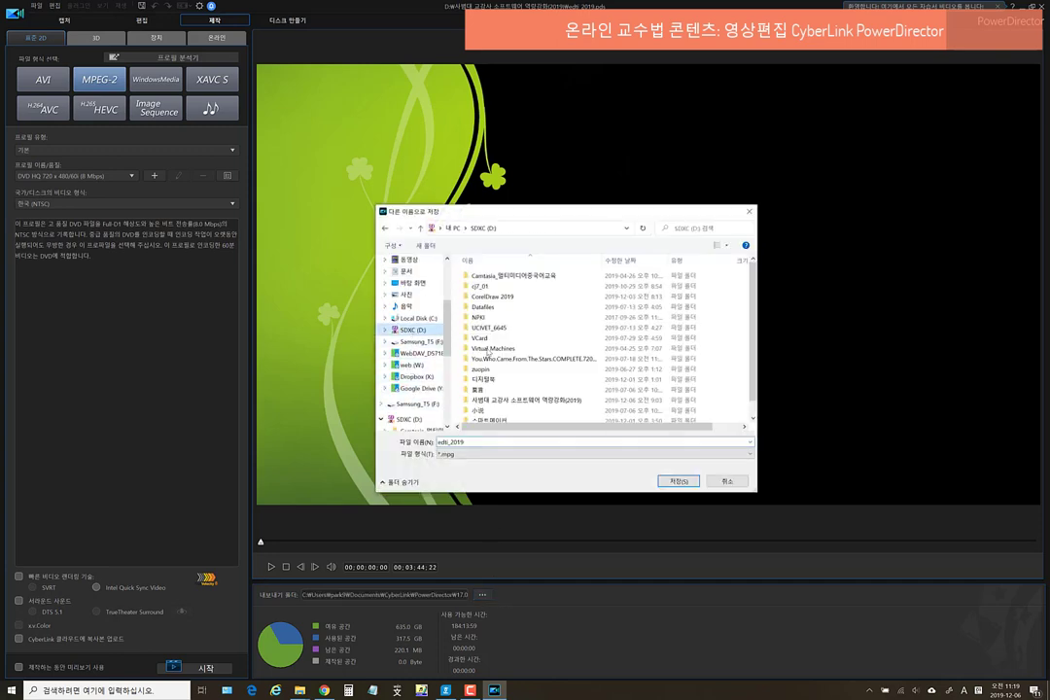
double_click(506, 399)
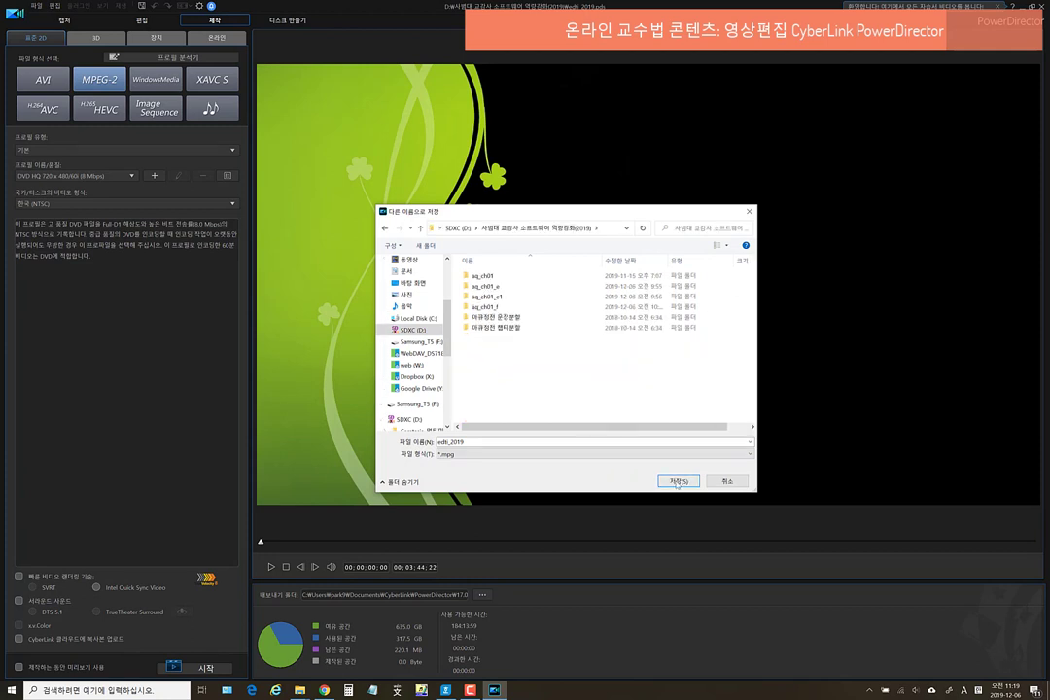
left_click(678, 481)
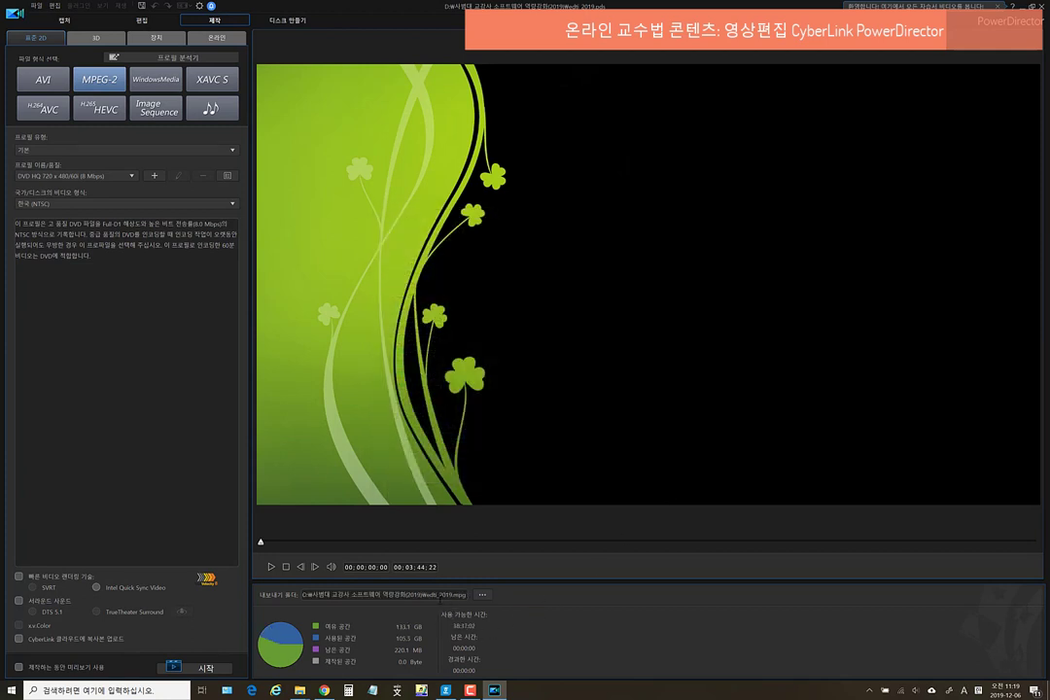
Produce the movie in H.265 HEVC format with the profile MPEG-4 640 x 480/24p (5 Mbps)
left_click(104, 110)
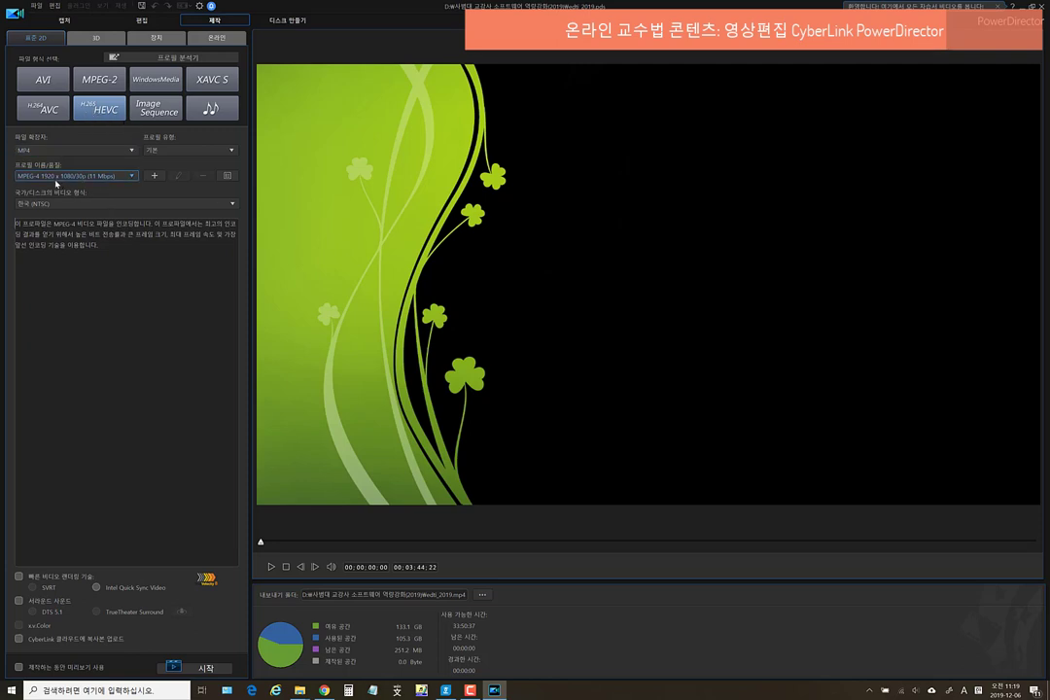
left_click(134, 177)
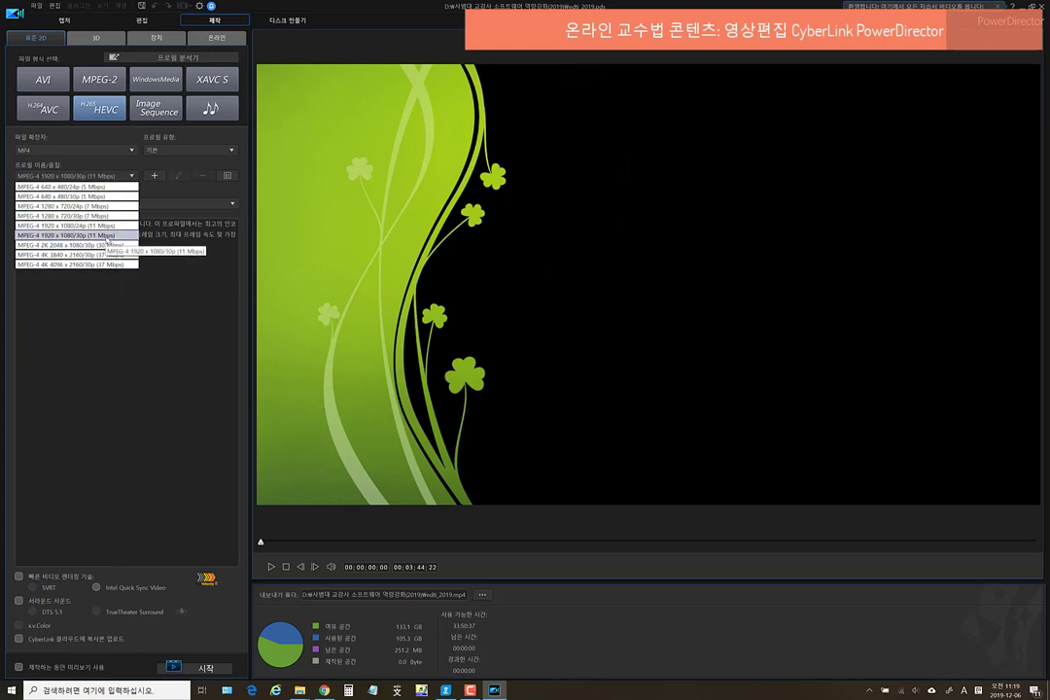
left_click(107, 235)
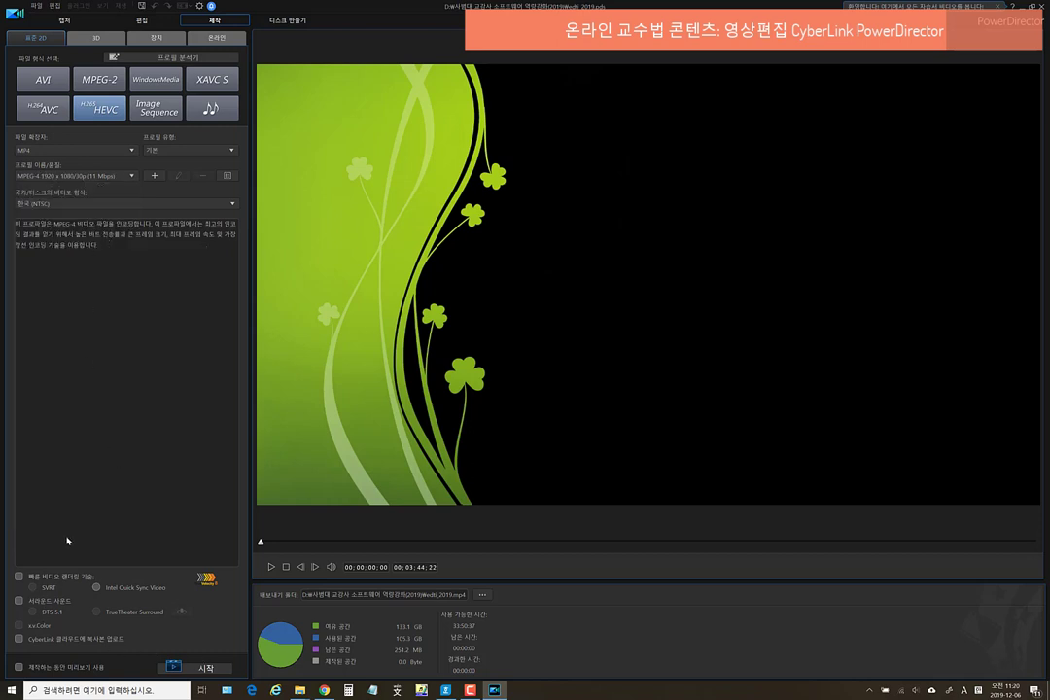
left_click(107, 178)
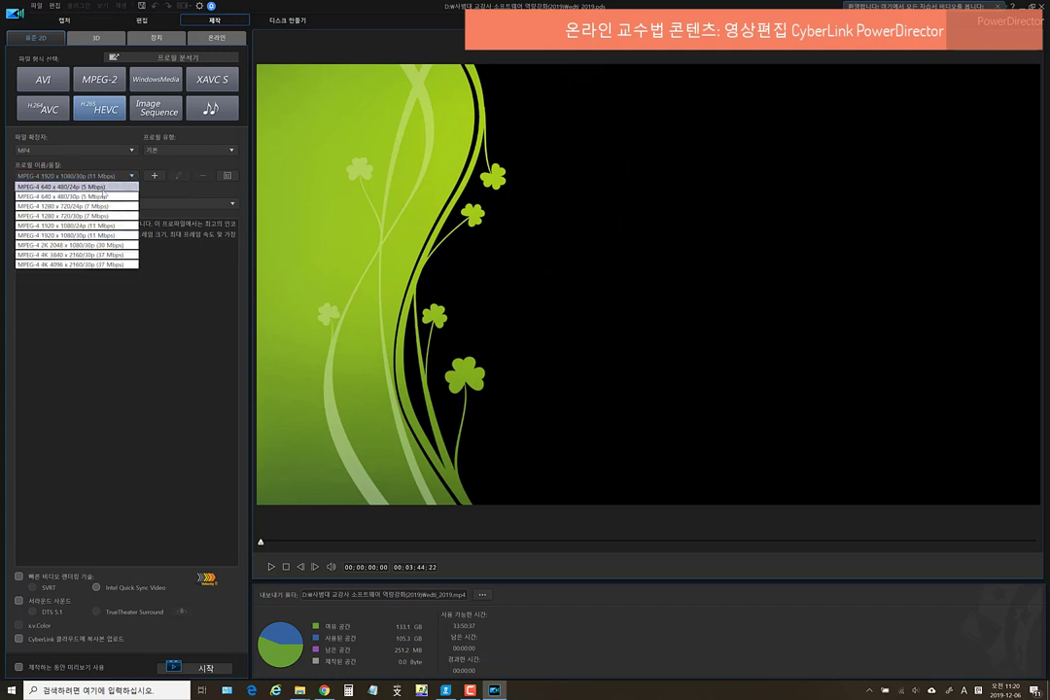
left_click(103, 188)
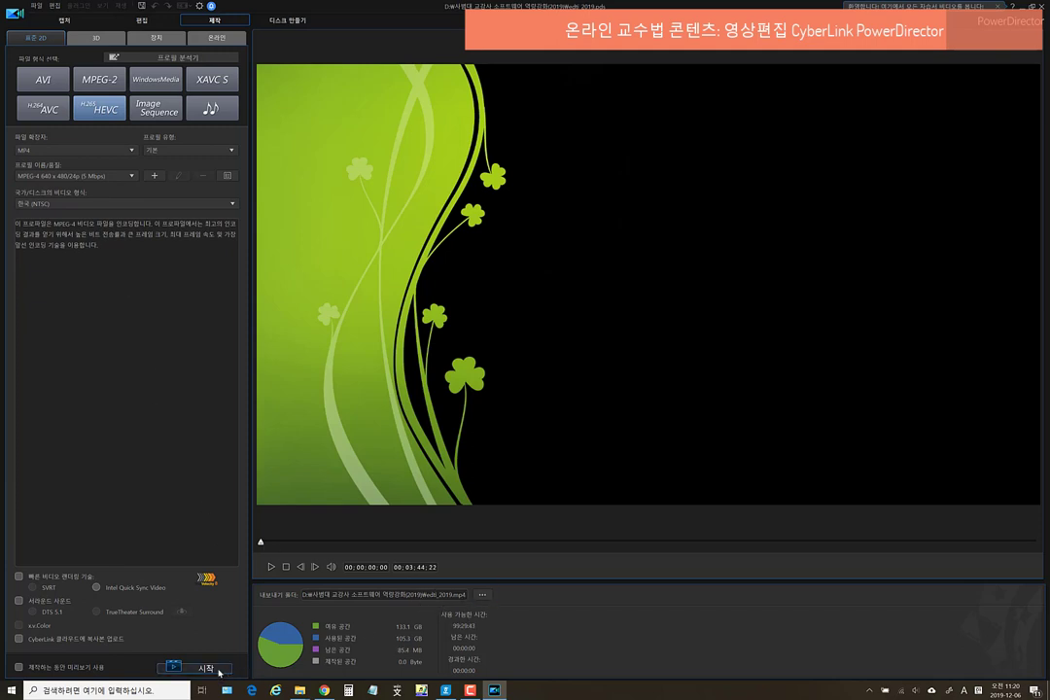
left_click(206, 668)
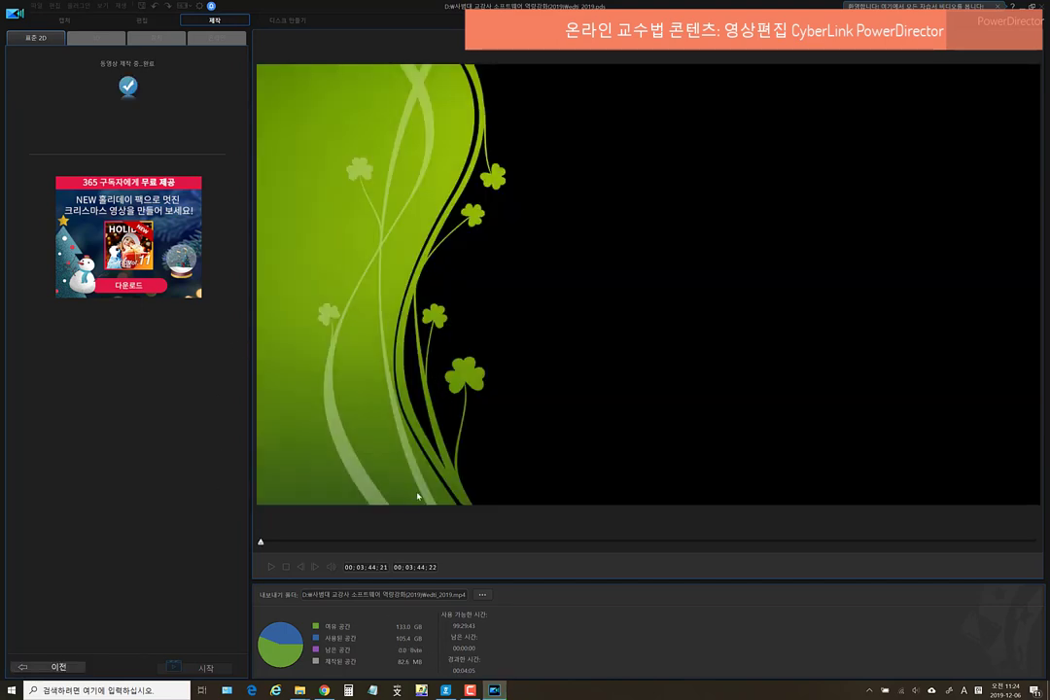
Preview the start of the production, then switch to File Explorer and locate edti_2019.mp4 in the D: folder 사범대 교강사 소프트웨어 역량강화(2019)
left_click(271, 568)
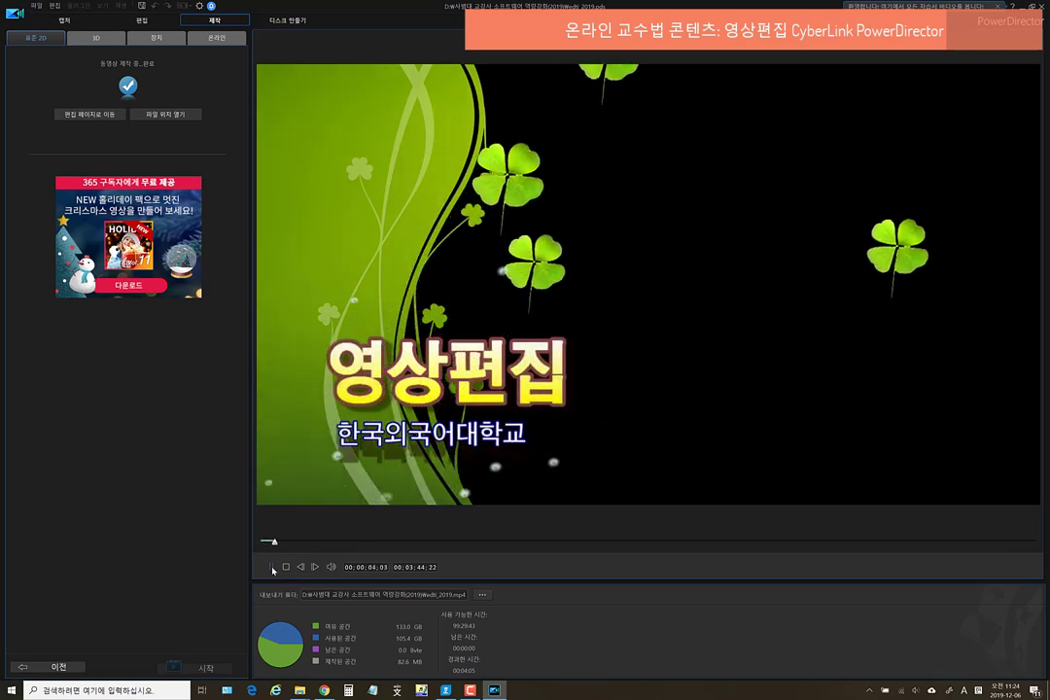
left_click(272, 568)
left_click(299, 691)
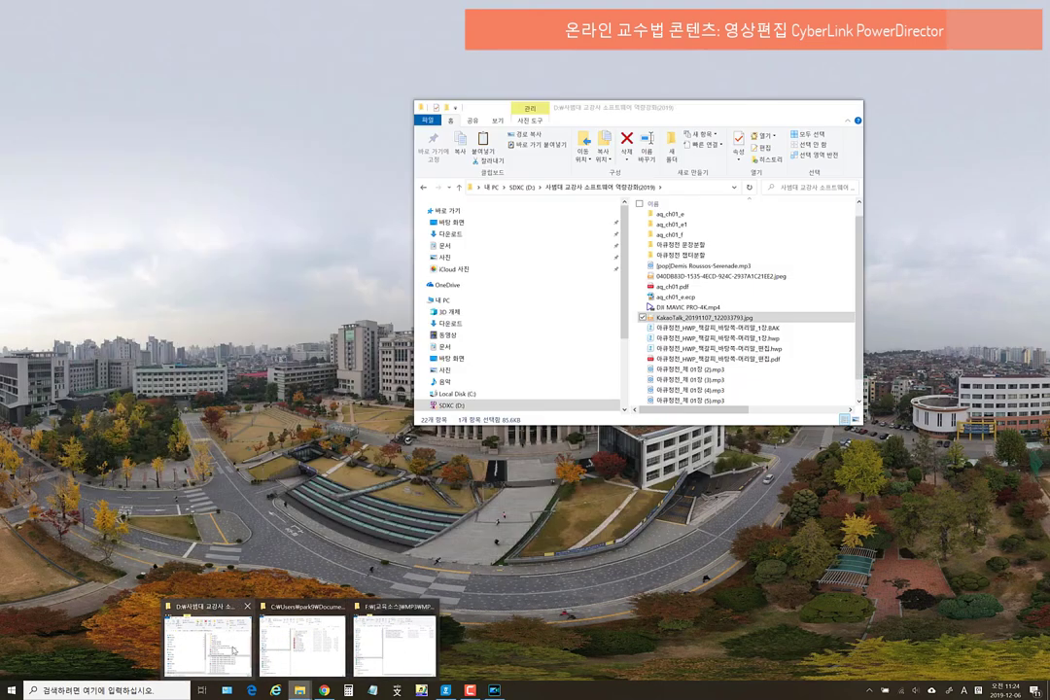
left_click(234, 651)
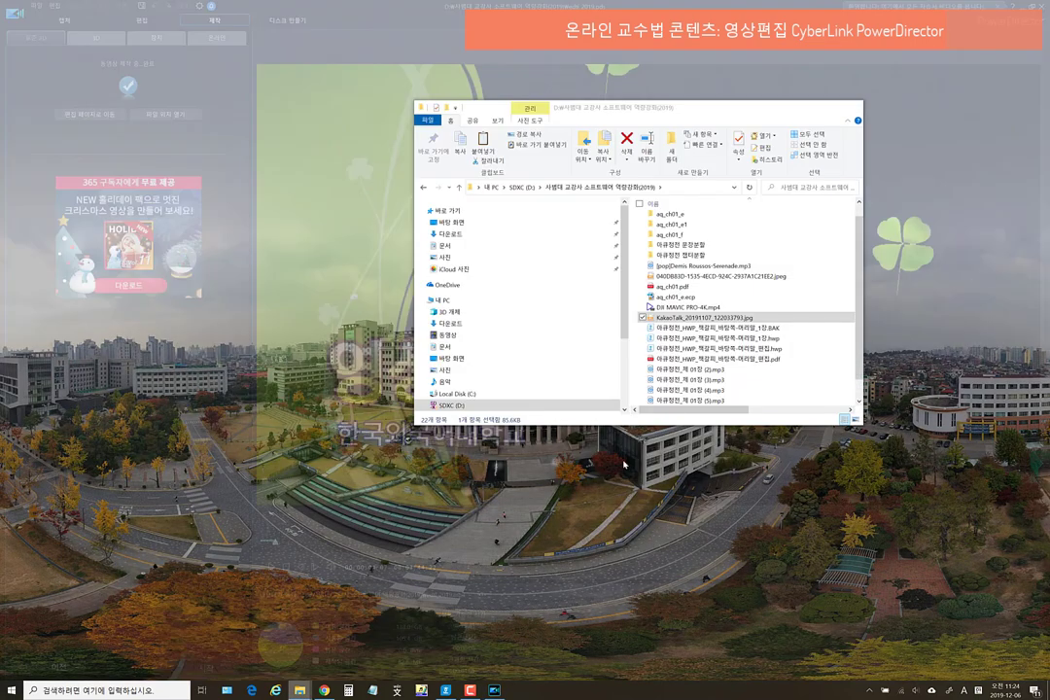
left_click_drag(680, 425, 690, 504)
left_click(681, 437)
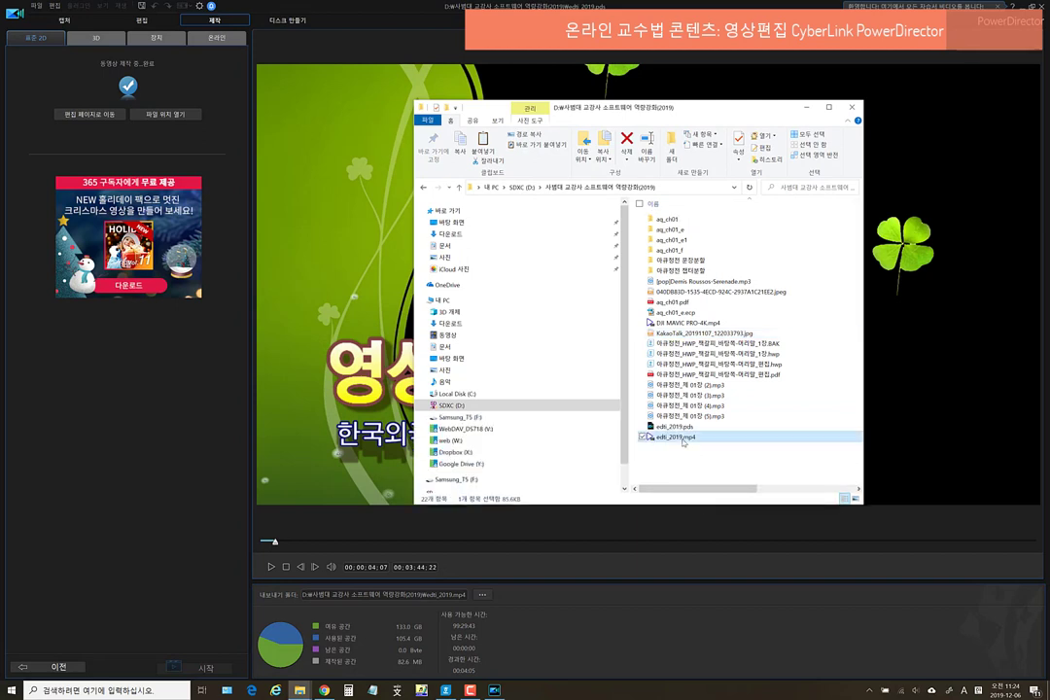
left_click_drag(692, 491, 684, 447)
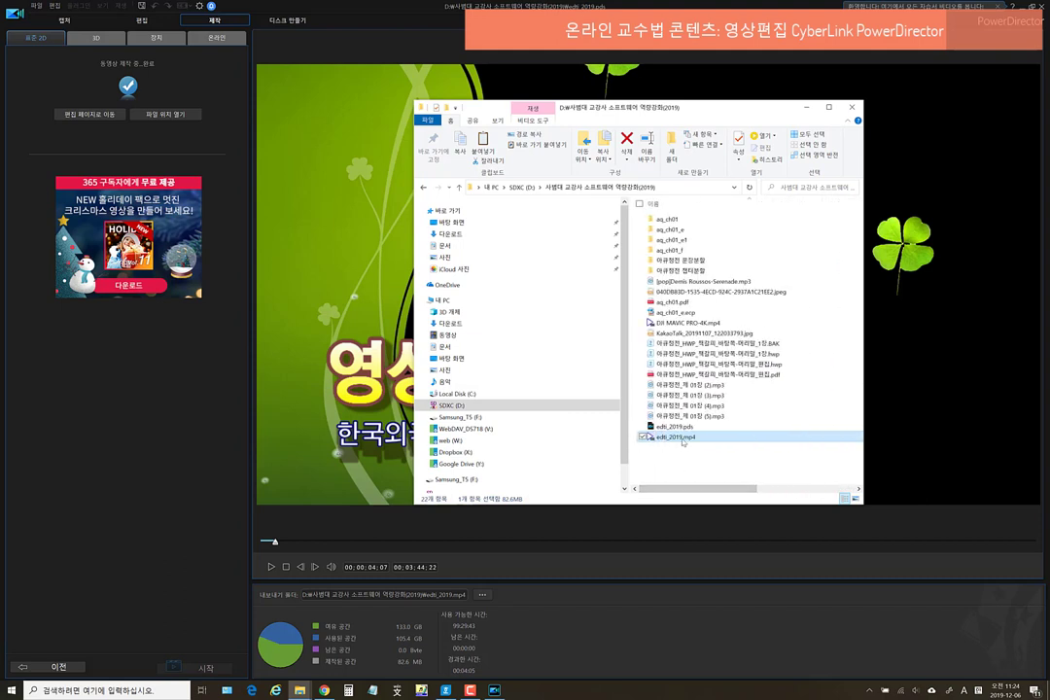
Play edti_2019.mp4 in PotPlayer, check several points of the video, and close the player
double_click(682, 437)
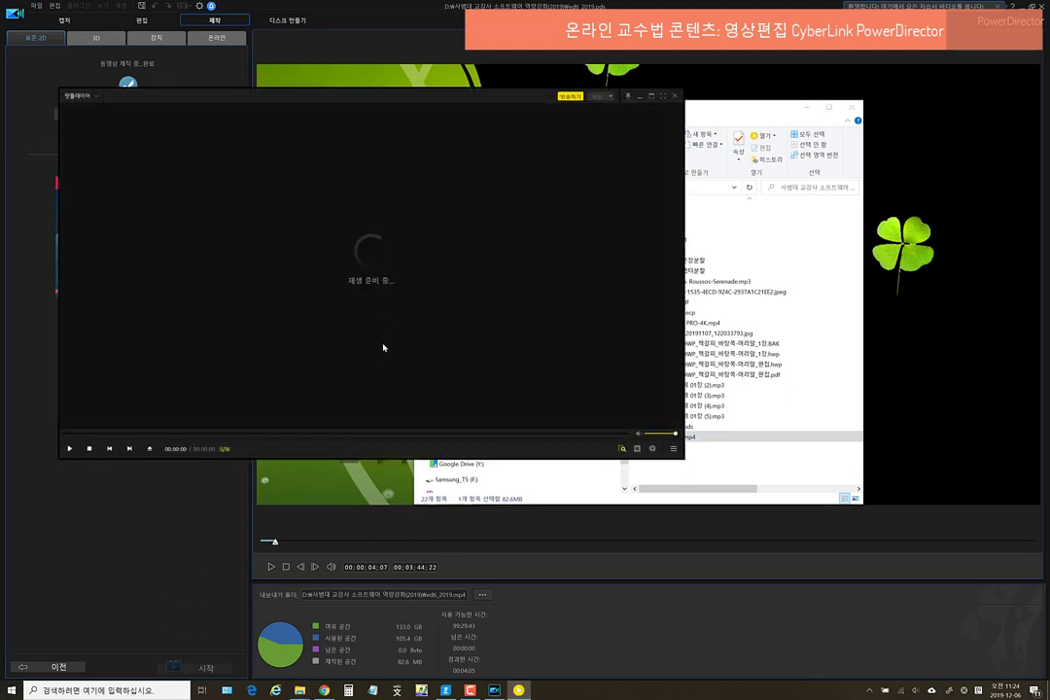
left_click(92, 433)
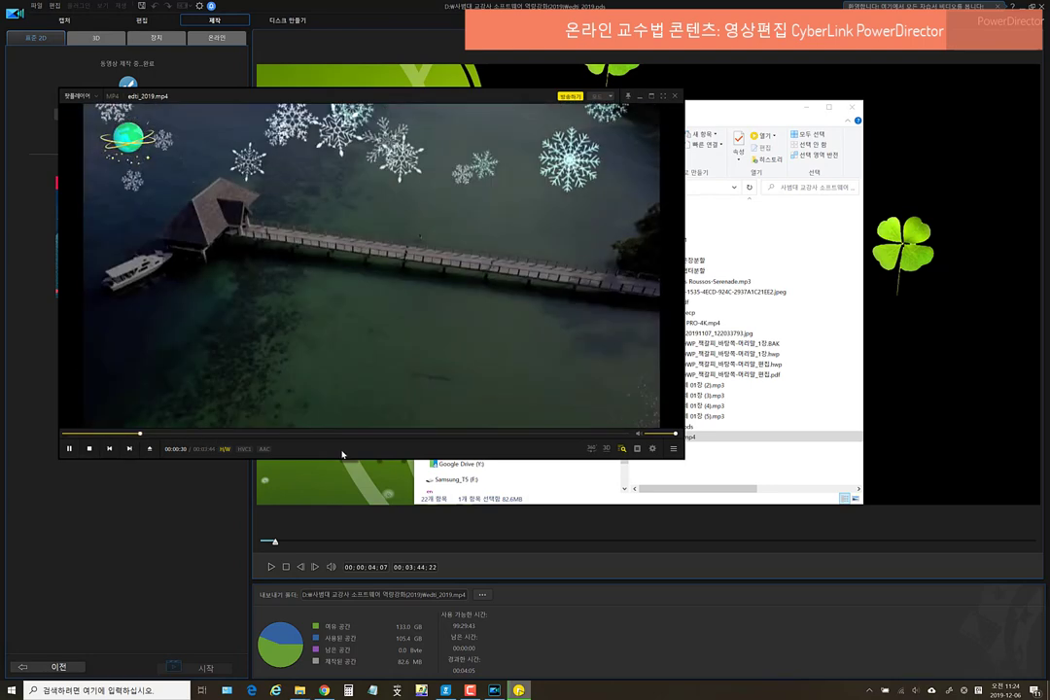
left_click(361, 433)
left_click(338, 439)
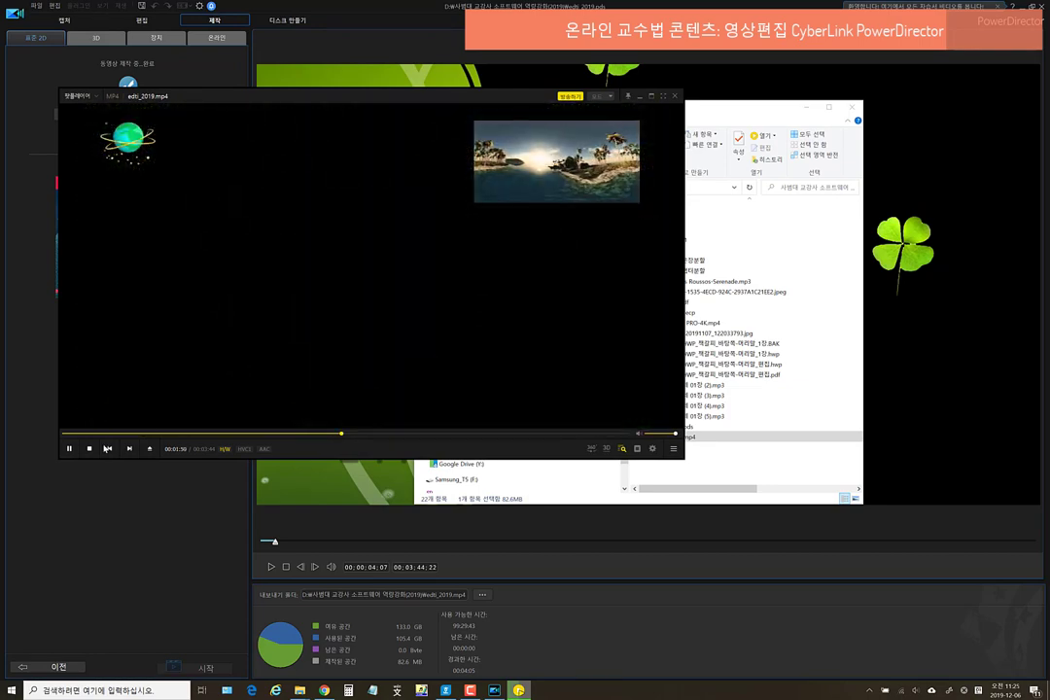
left_click(89, 449)
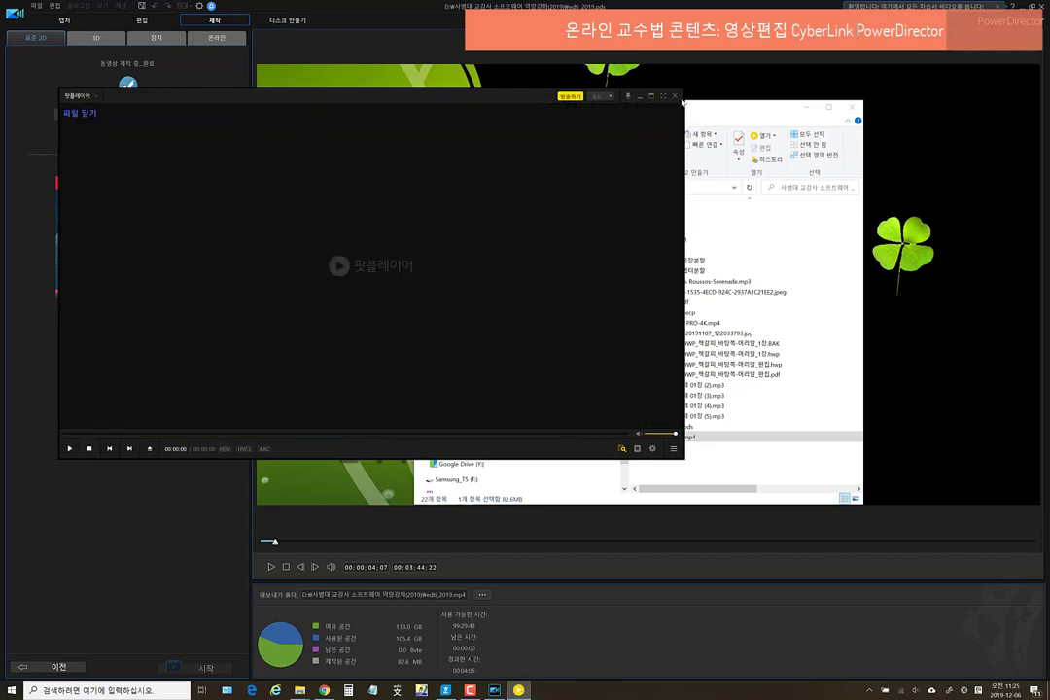
left_click(675, 95)
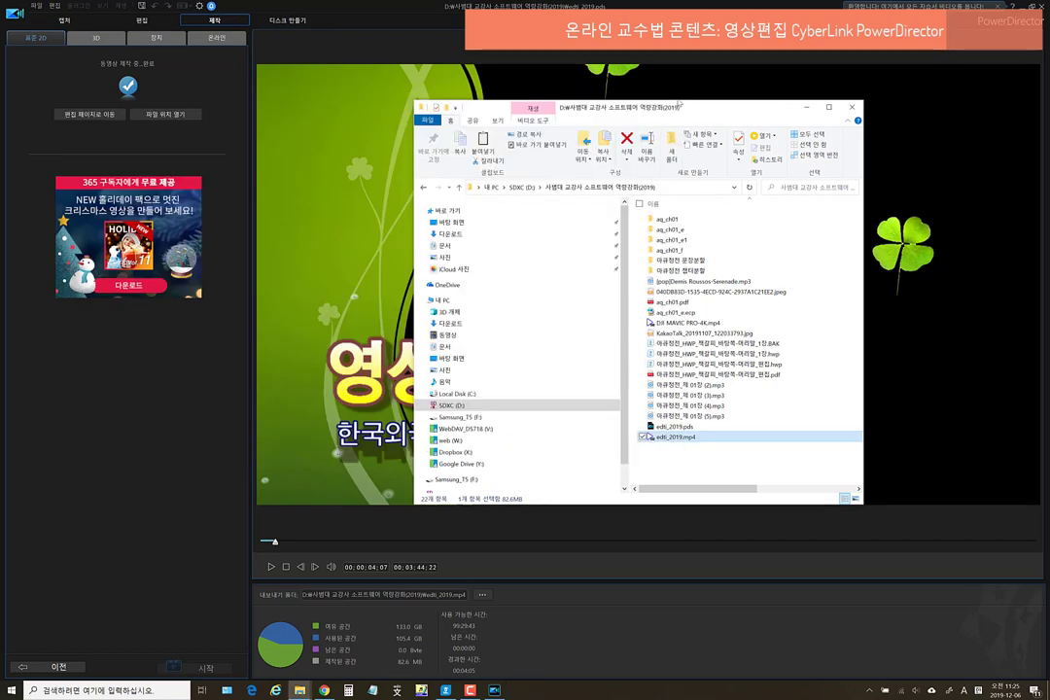
Return to editing in PowerDirector, add the text-only title 내 타이틀 to the title track and stretch it to match the planet overlay's length
left_click(139, 21)
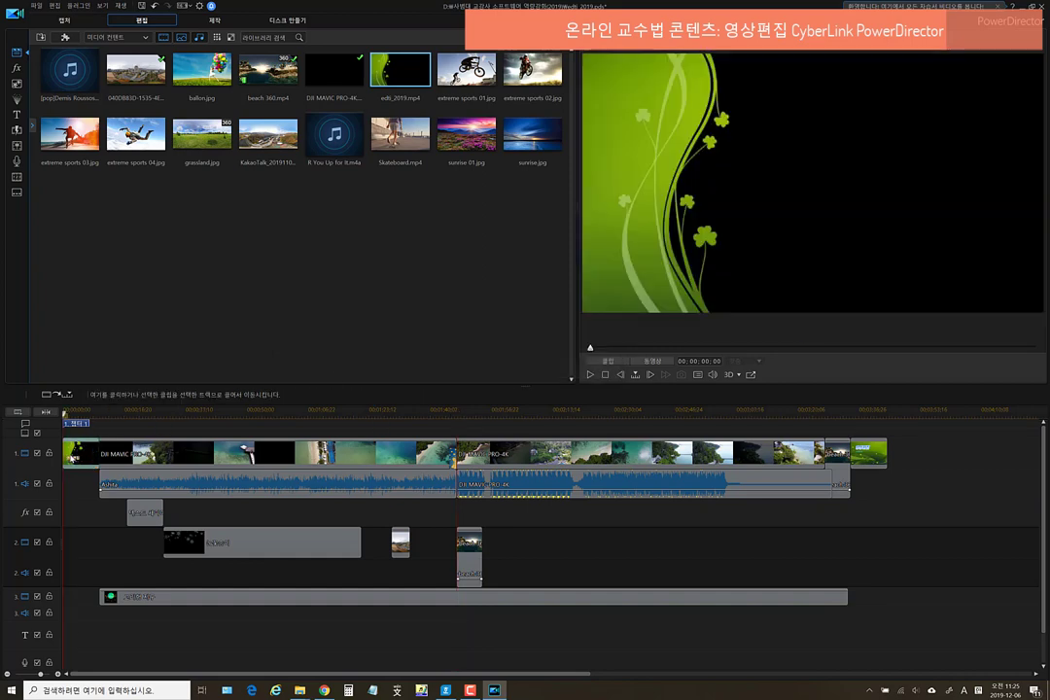
left_click(17, 116)
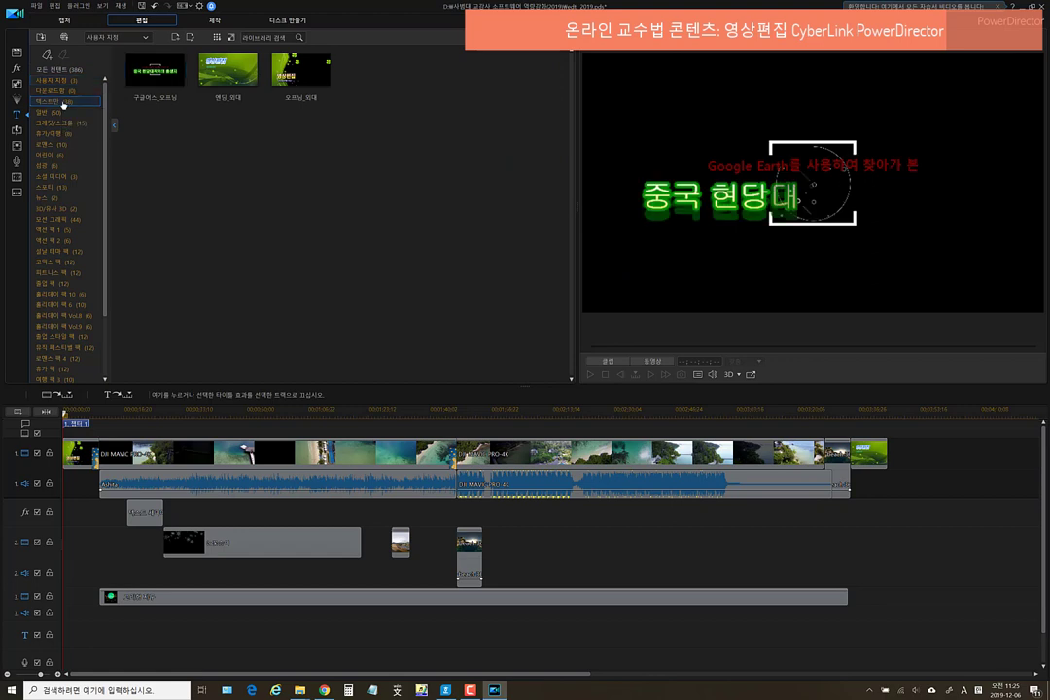
left_click(64, 104)
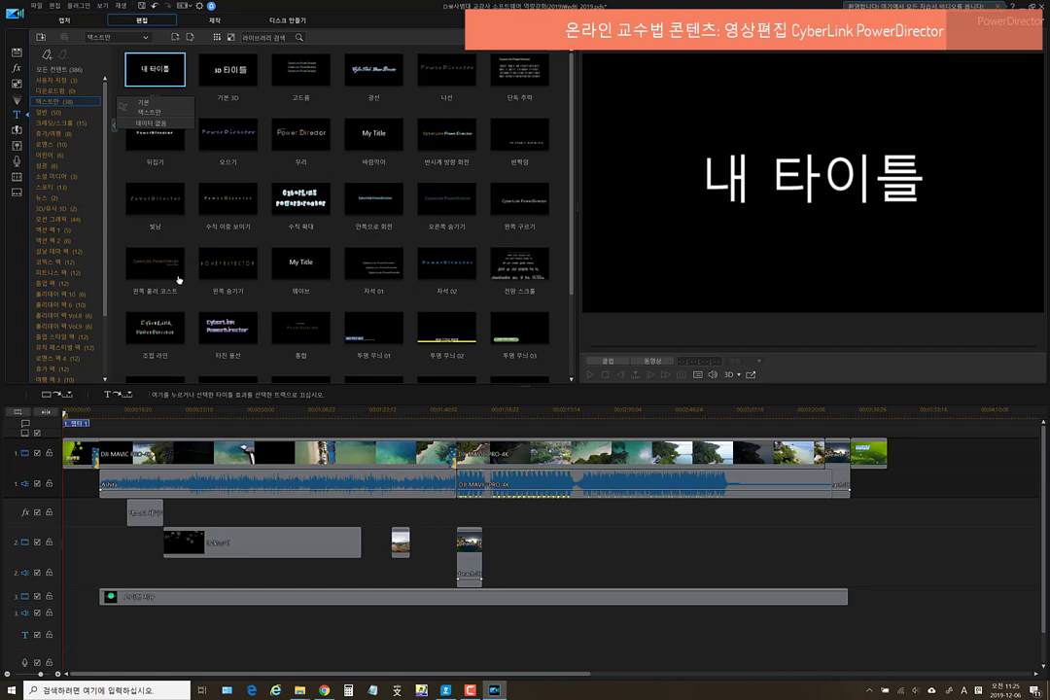
left_click_drag(155, 330, 100, 639)
left_click_drag(492, 643, 847, 644)
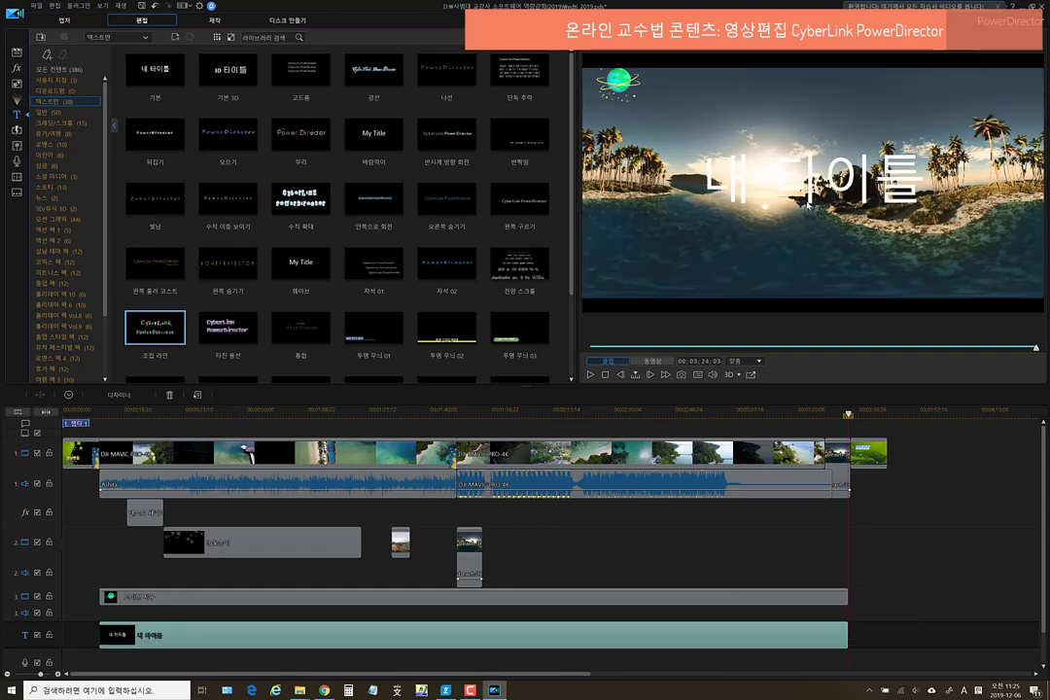
Open the title in the Title Designer and replace its text with 영상편집: 한국외국어대학교
double_click(729, 183)
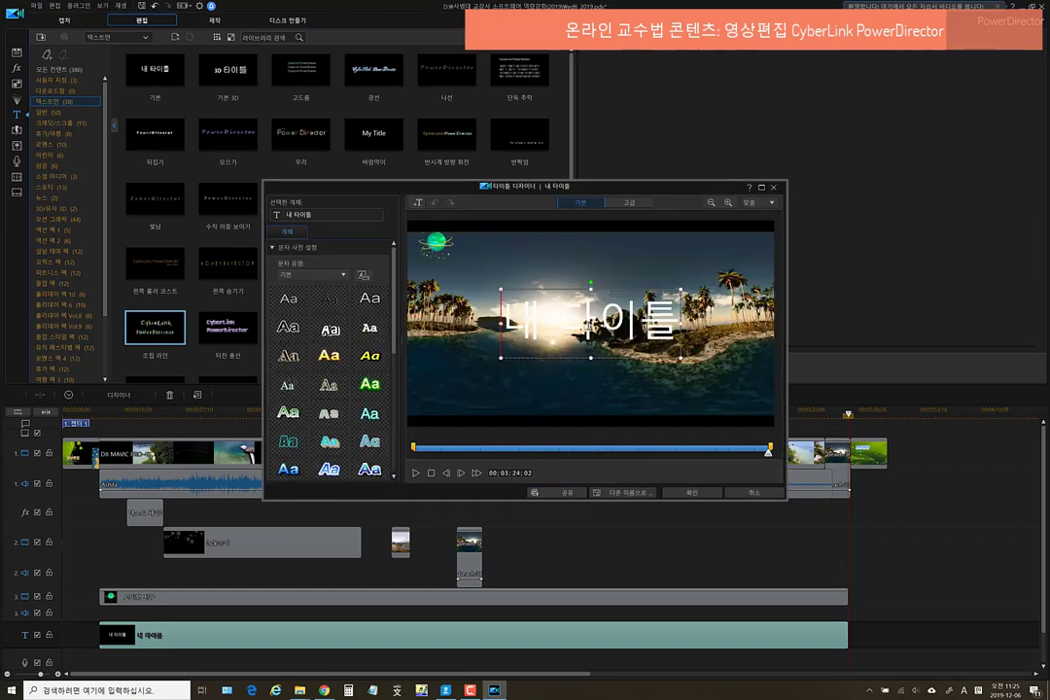
type("dy")
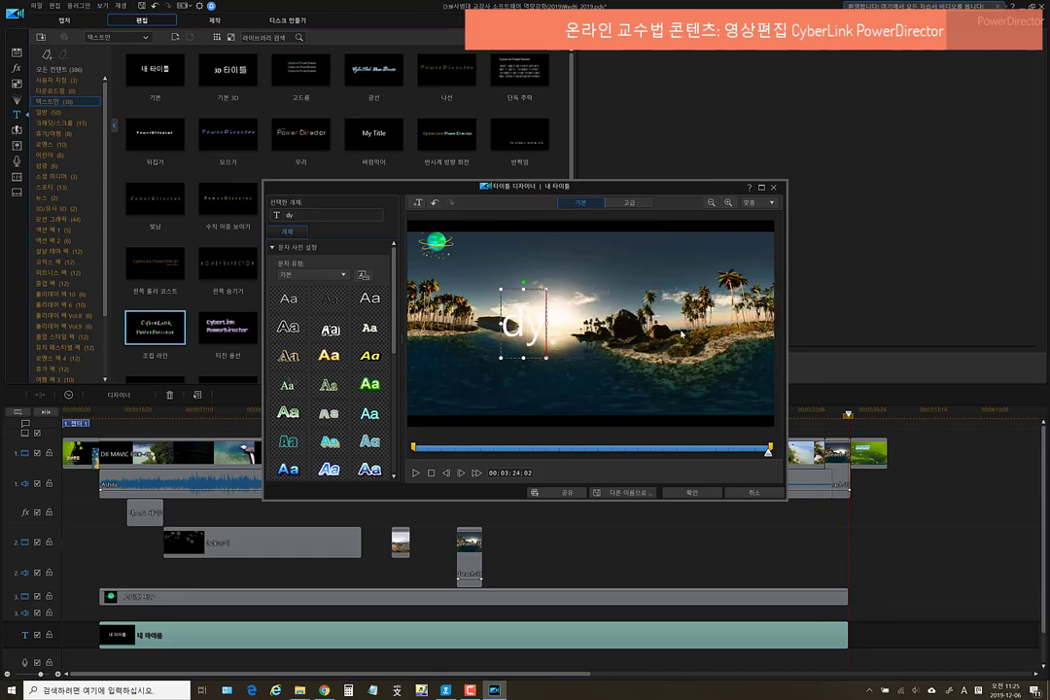
key("BackSpace")
key("BackSpace")
type("영")
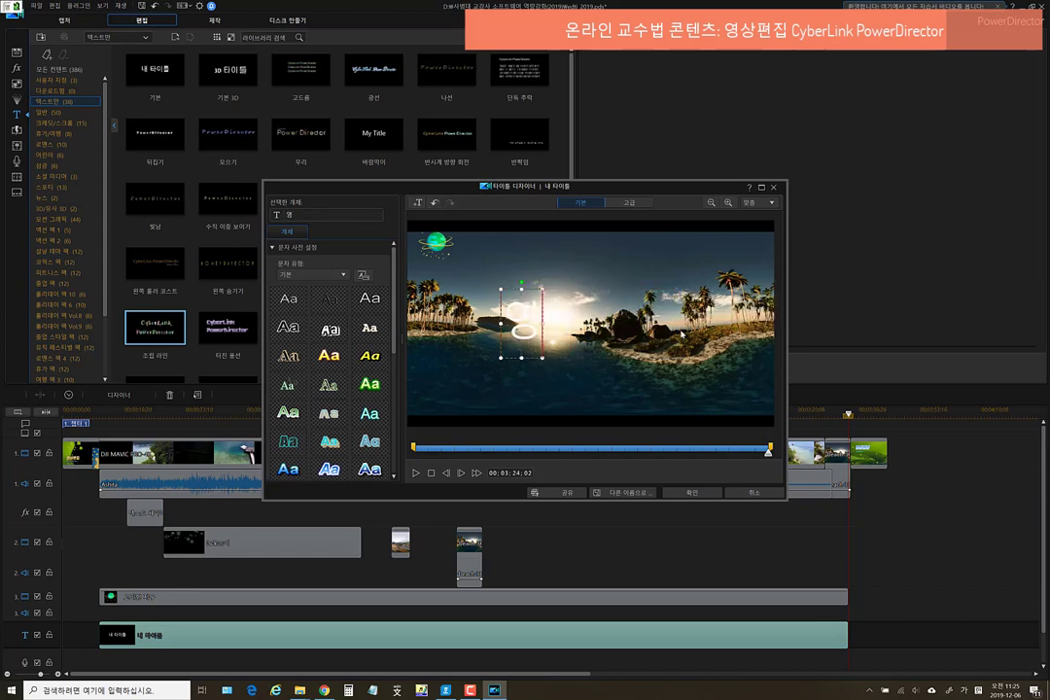
type("상편")
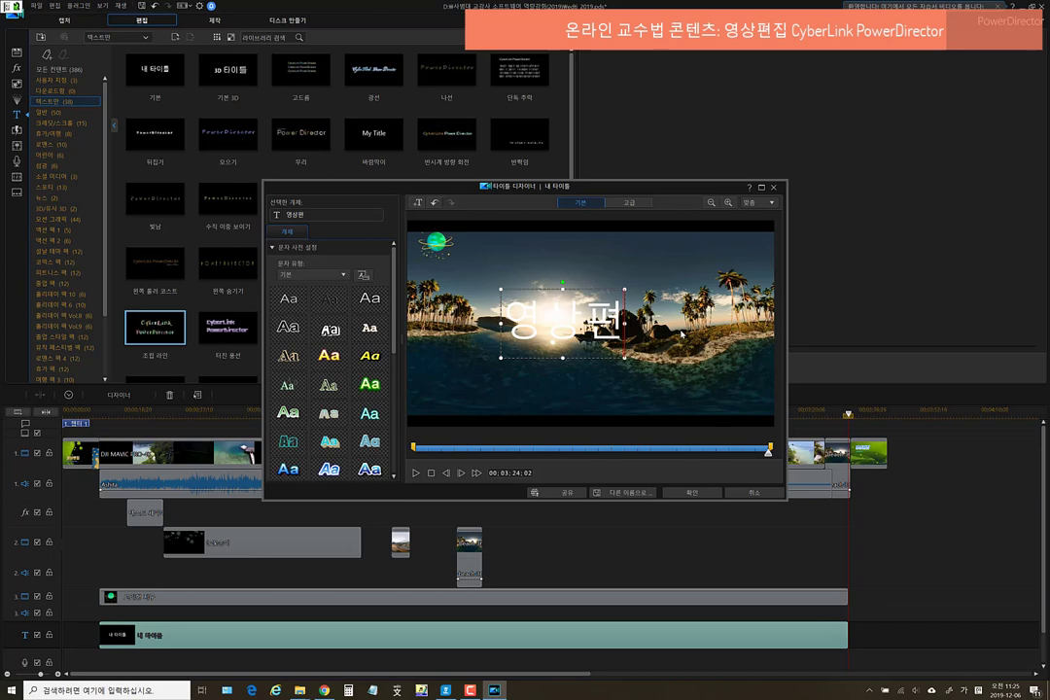
type("집:")
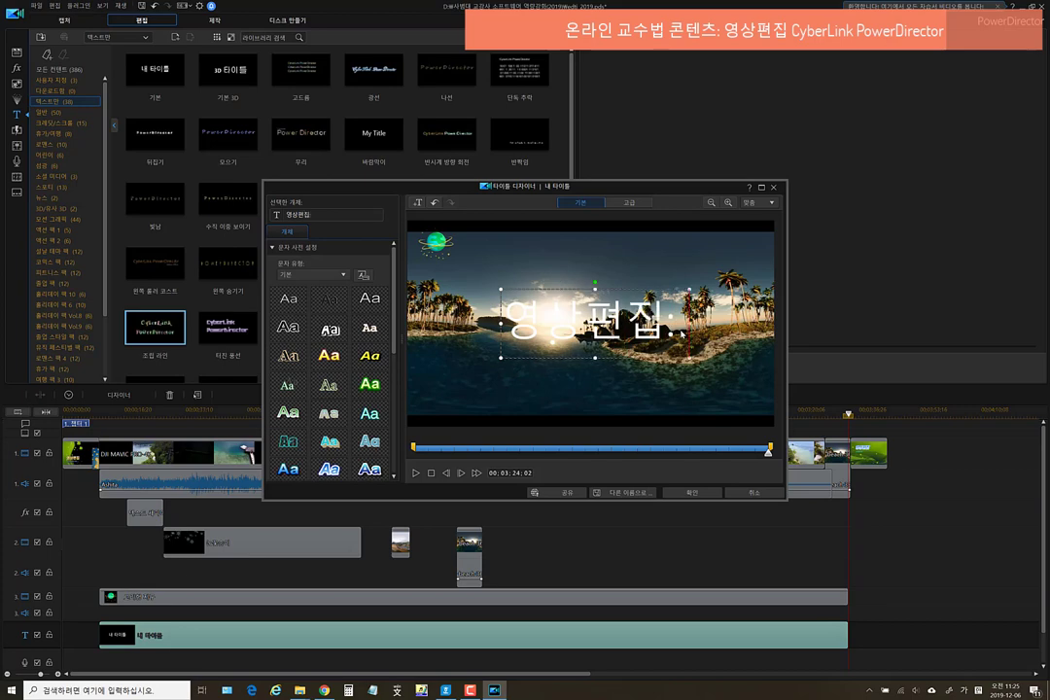
type(" 한국외국어대")
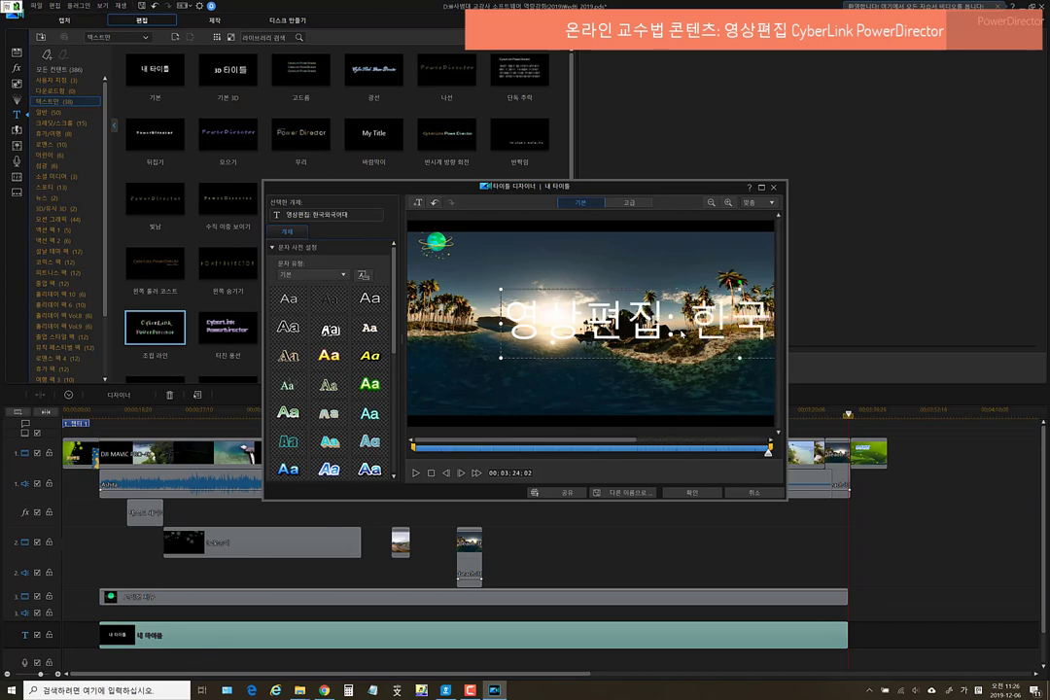
type("학교")
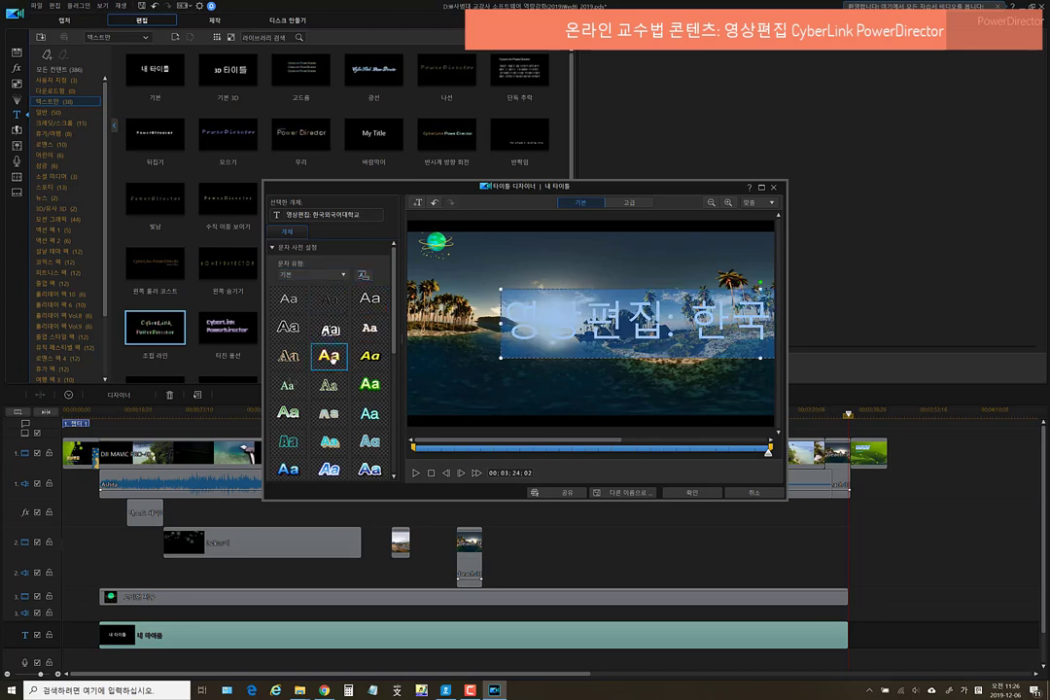
Apply the bold yellow character preset with a red border to the title text and set its font size to 10
left_click(330, 357)
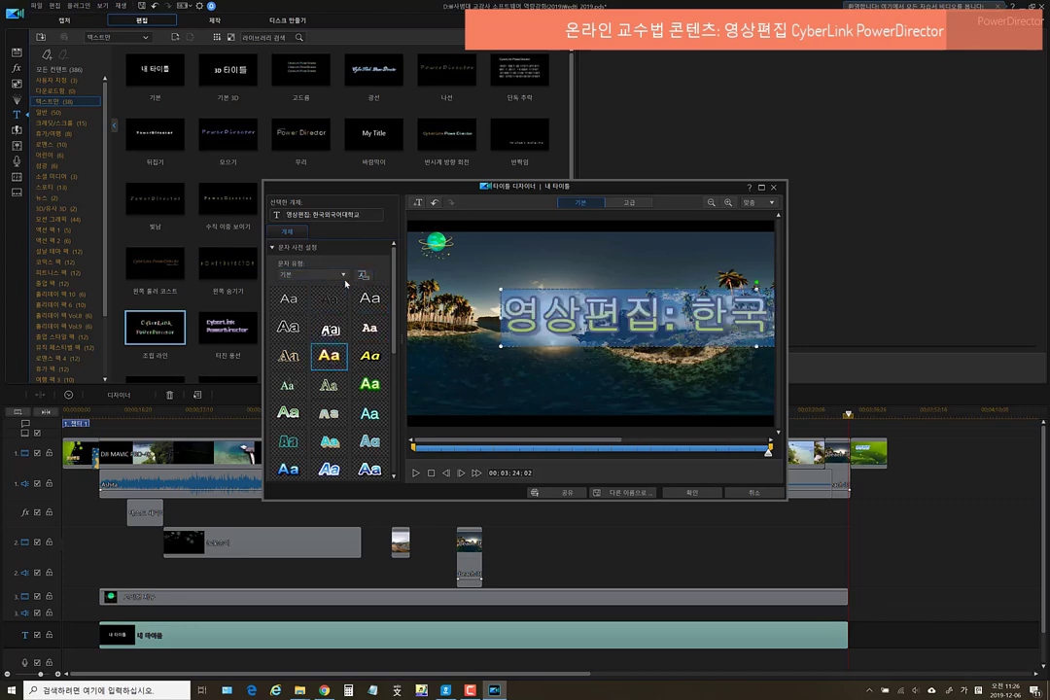
scroll(394, 352, "down", 1)
scroll(394, 352, "down", 4)
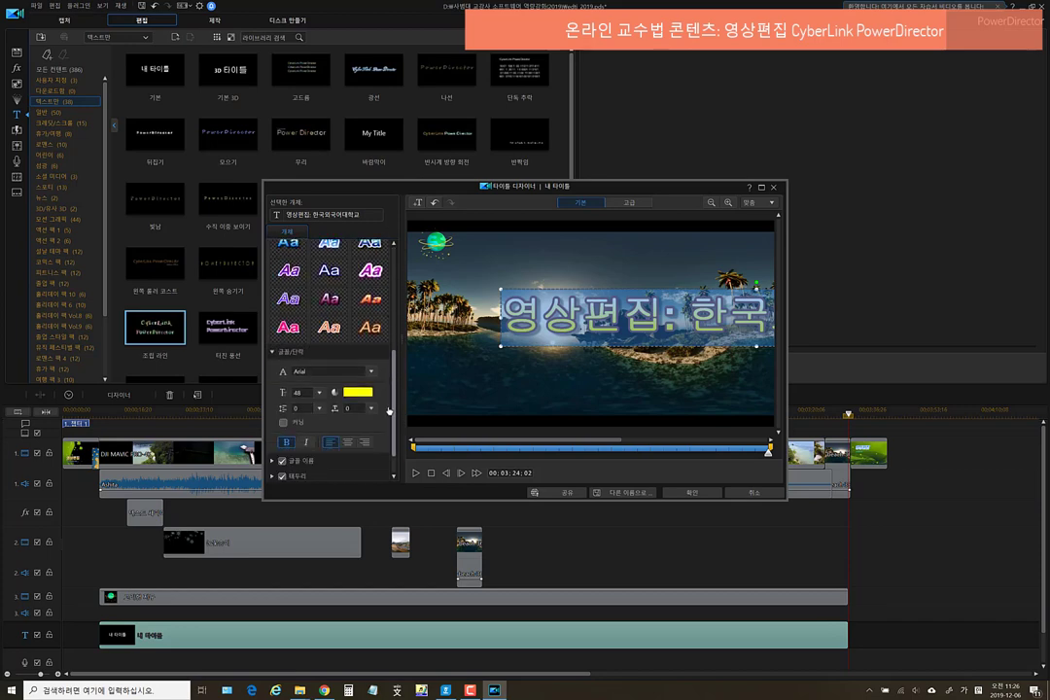
left_click(320, 392)
scroll(321, 418, "up", 4)
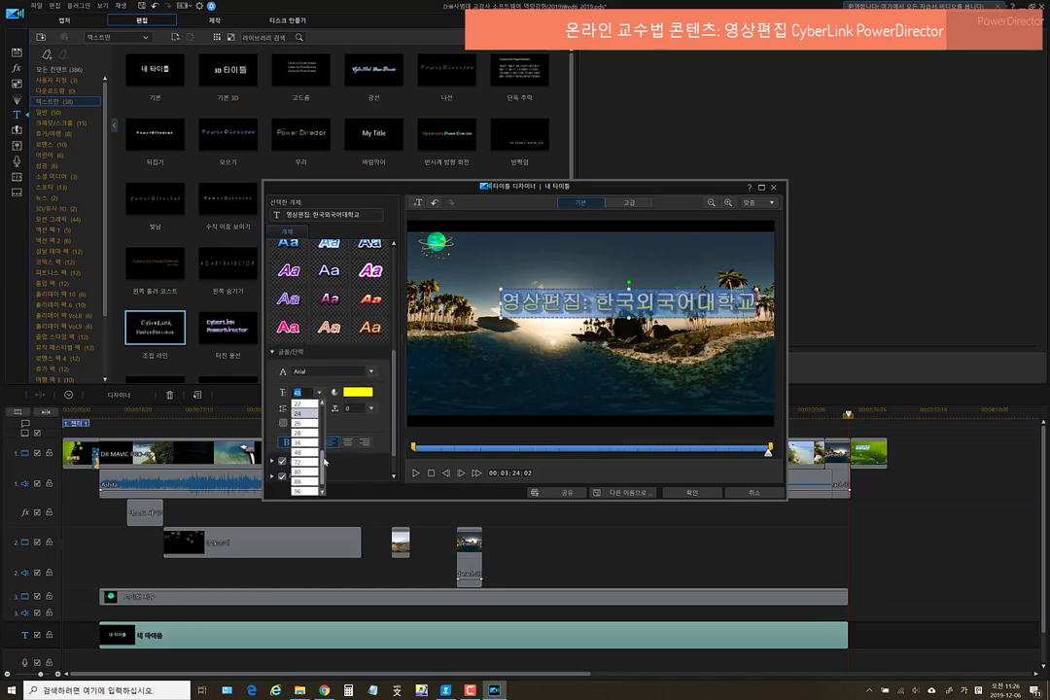
left_click(306, 441)
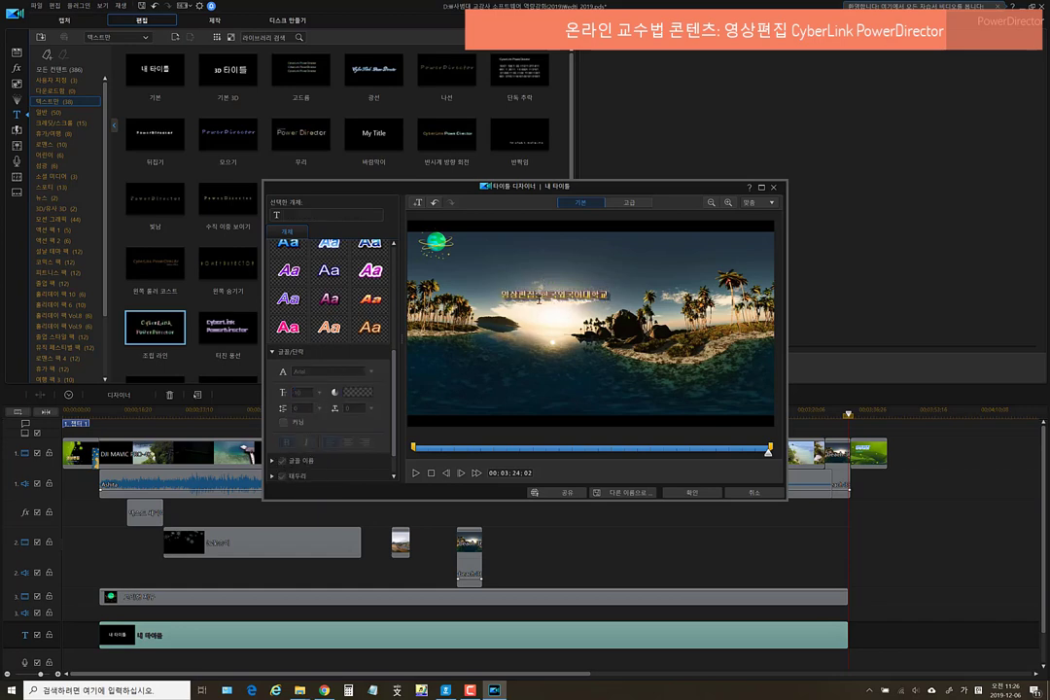
Move the title text to the upper-right corner of the video frame and examine its border settings
left_click_drag(541, 288, 701, 241)
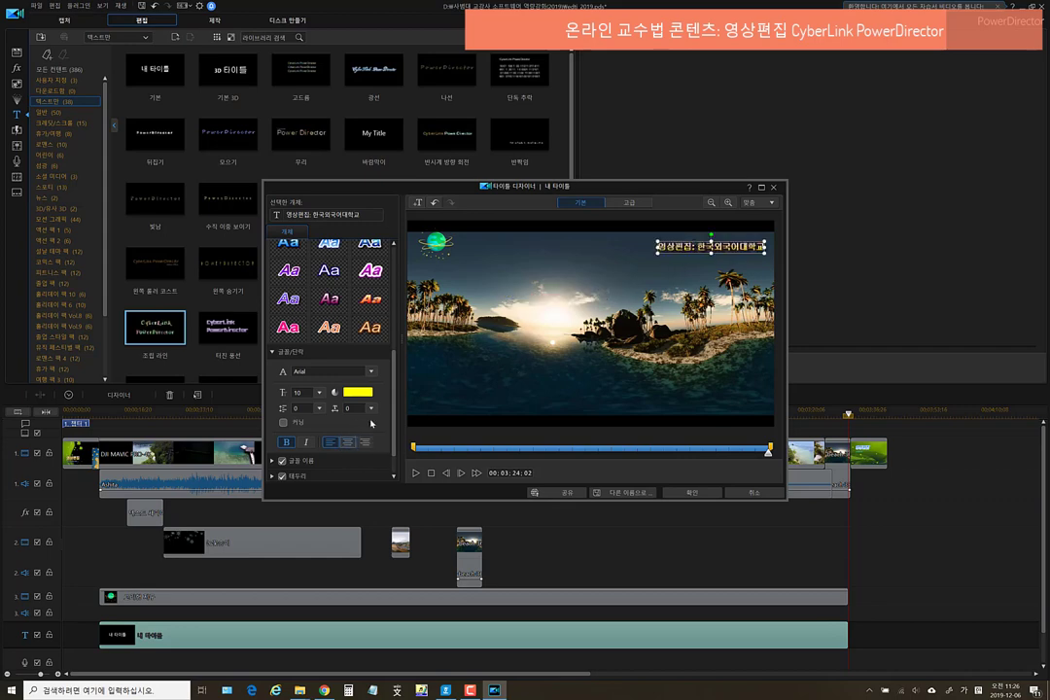
scroll(357, 473, "down", 1)
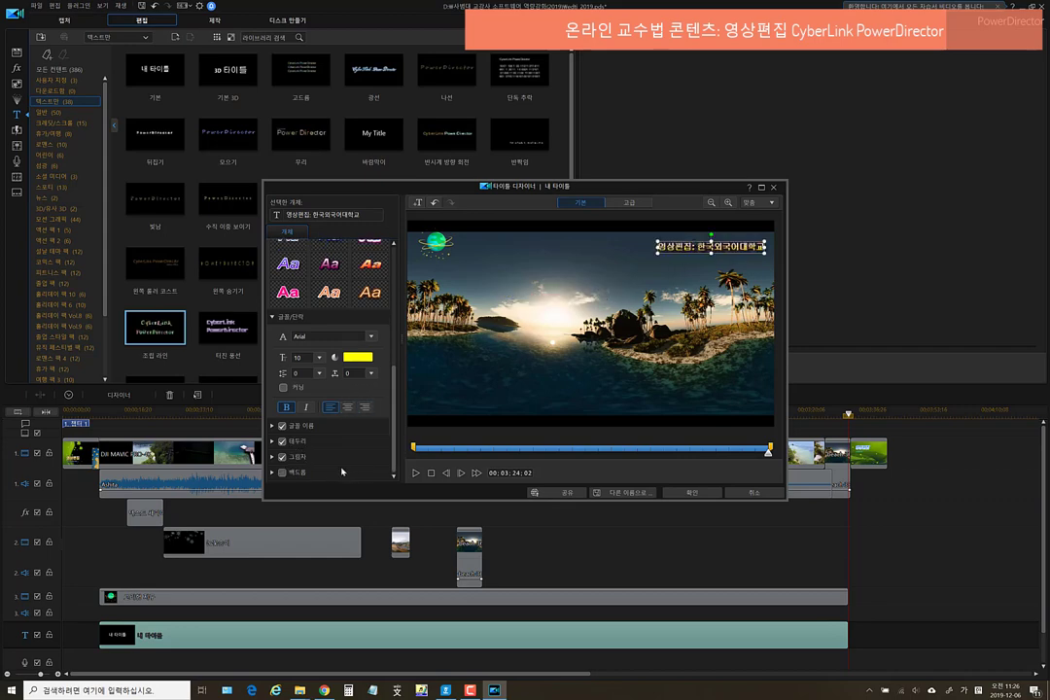
left_click(273, 441)
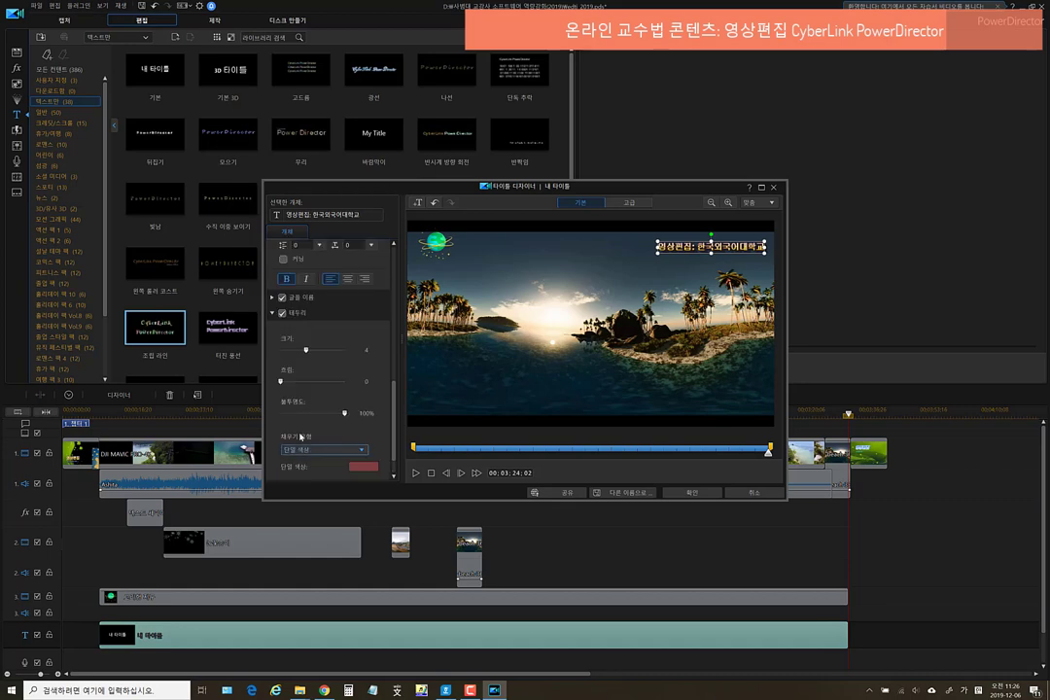
scroll(272, 316, "up", 4)
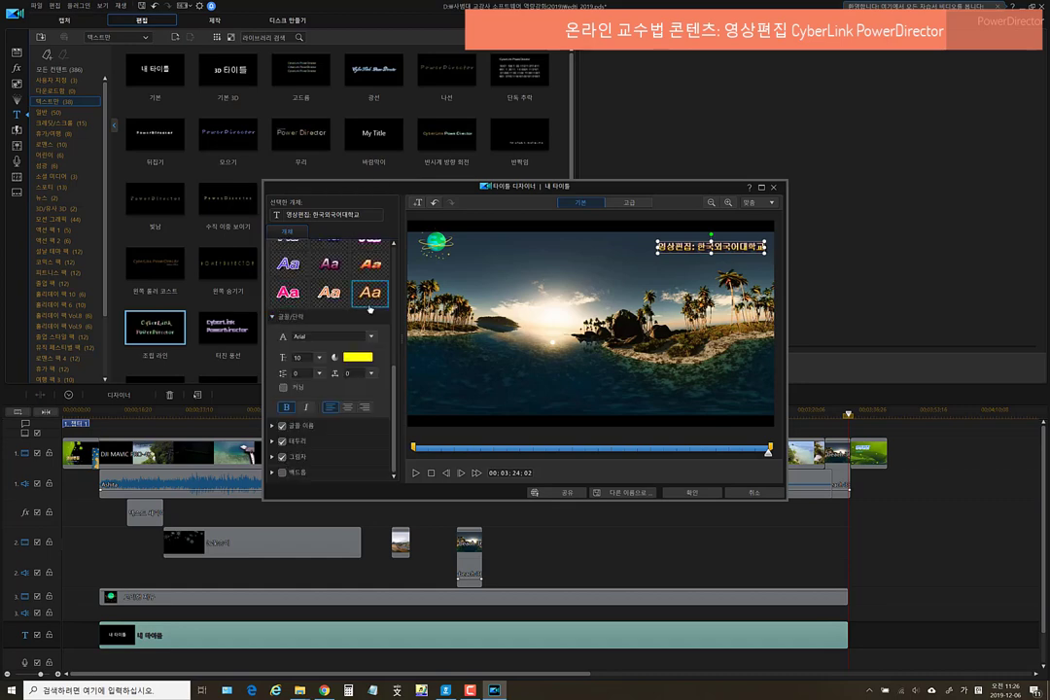
Apply the bold white character preset in the second row of the basic presets to the title text
scroll(365, 306, "up", 3)
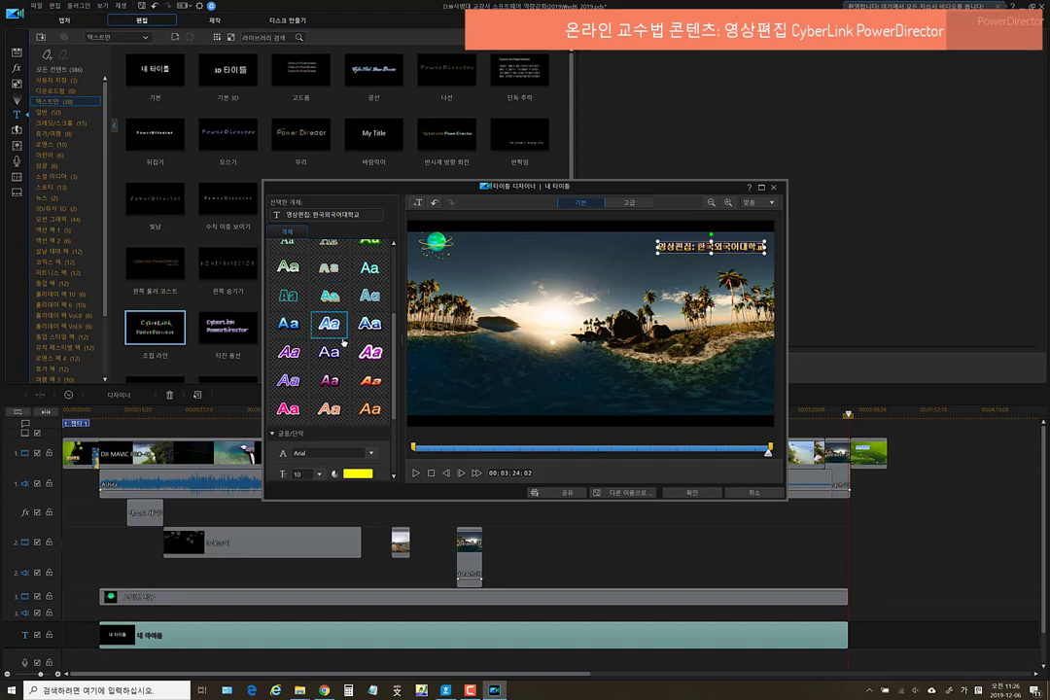
scroll(347, 321, "up", 3)
scroll(342, 342, "up", 2)
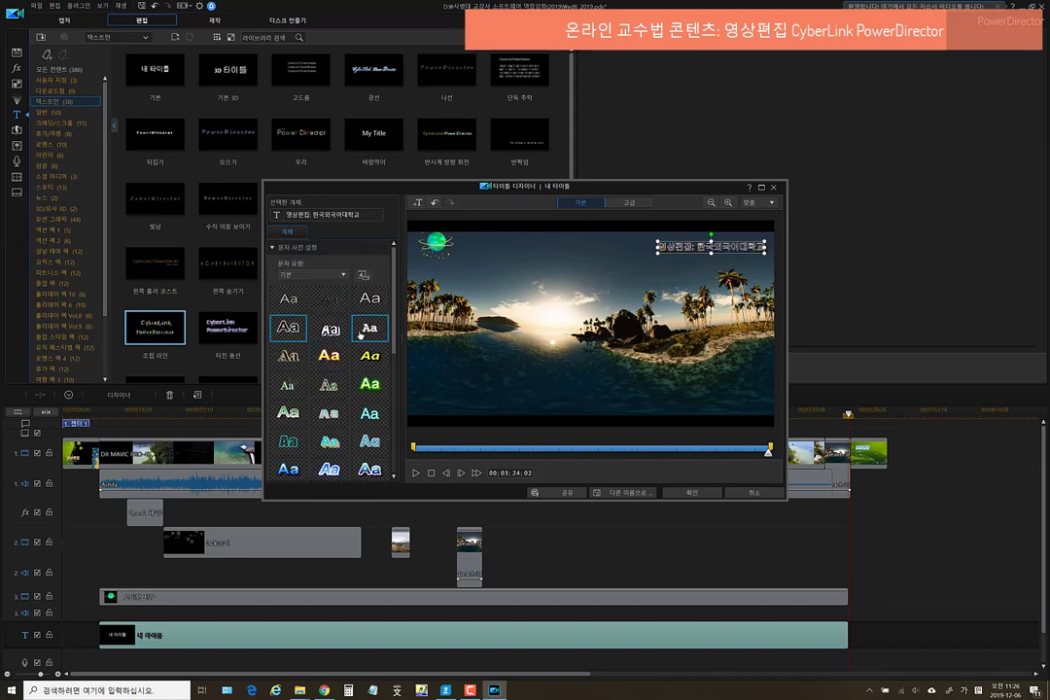
left_click(385, 305)
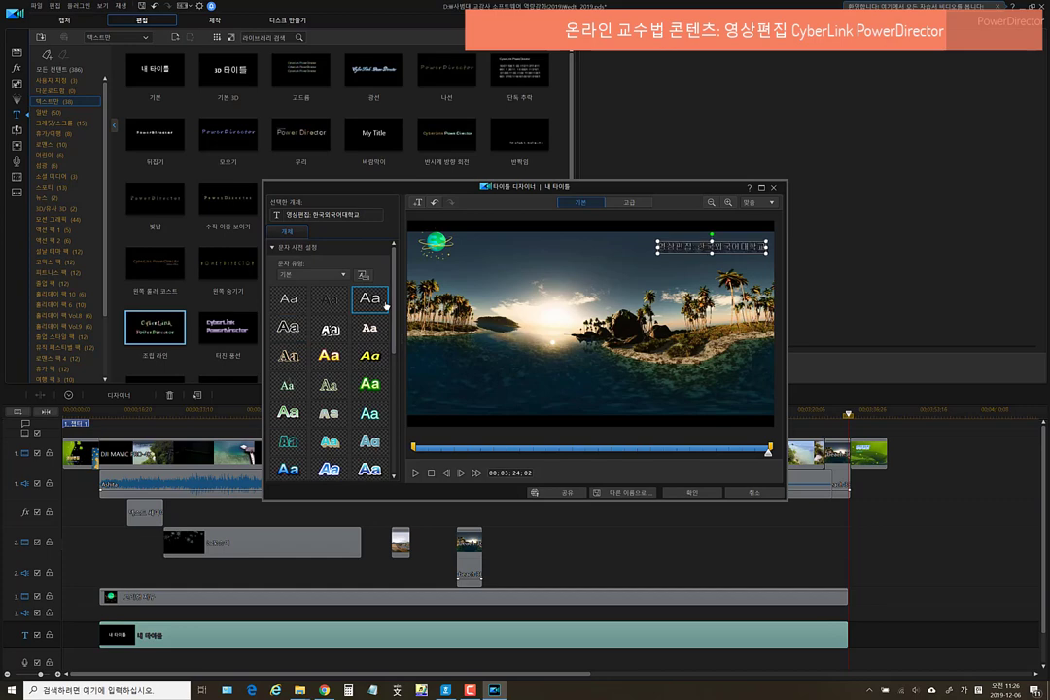
left_click(369, 328)
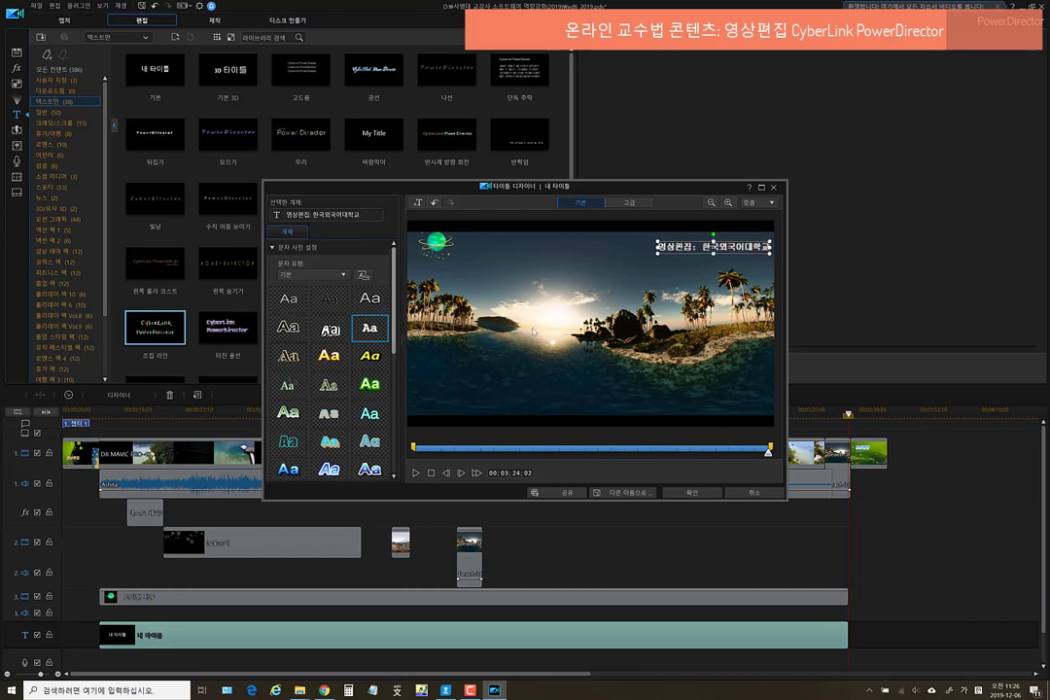
left_click(707, 262)
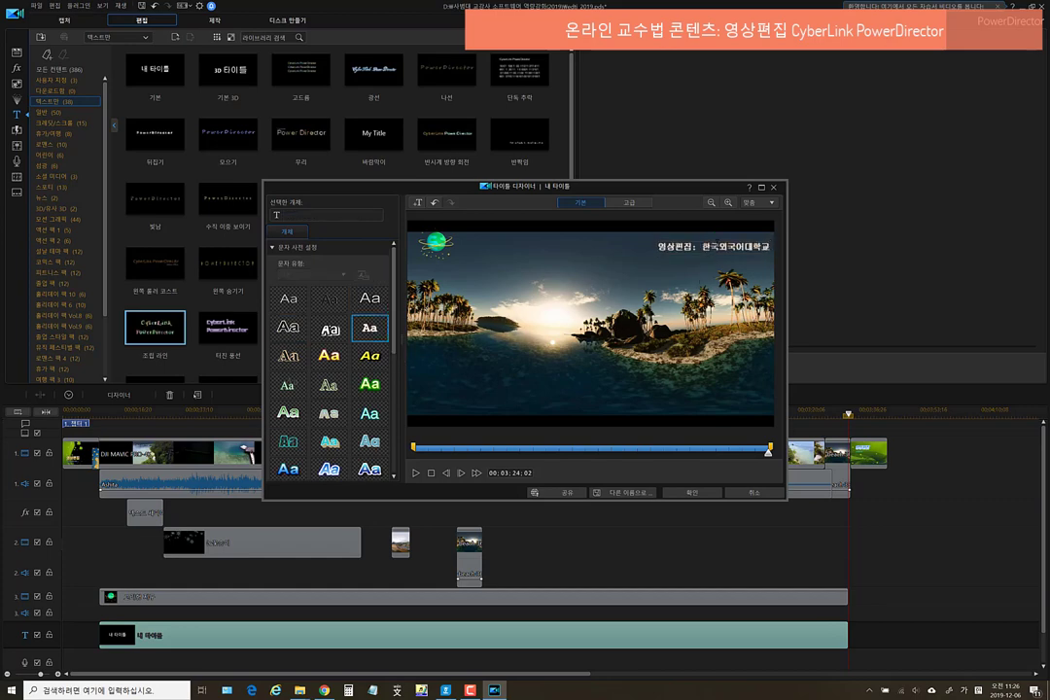
left_click(710, 247)
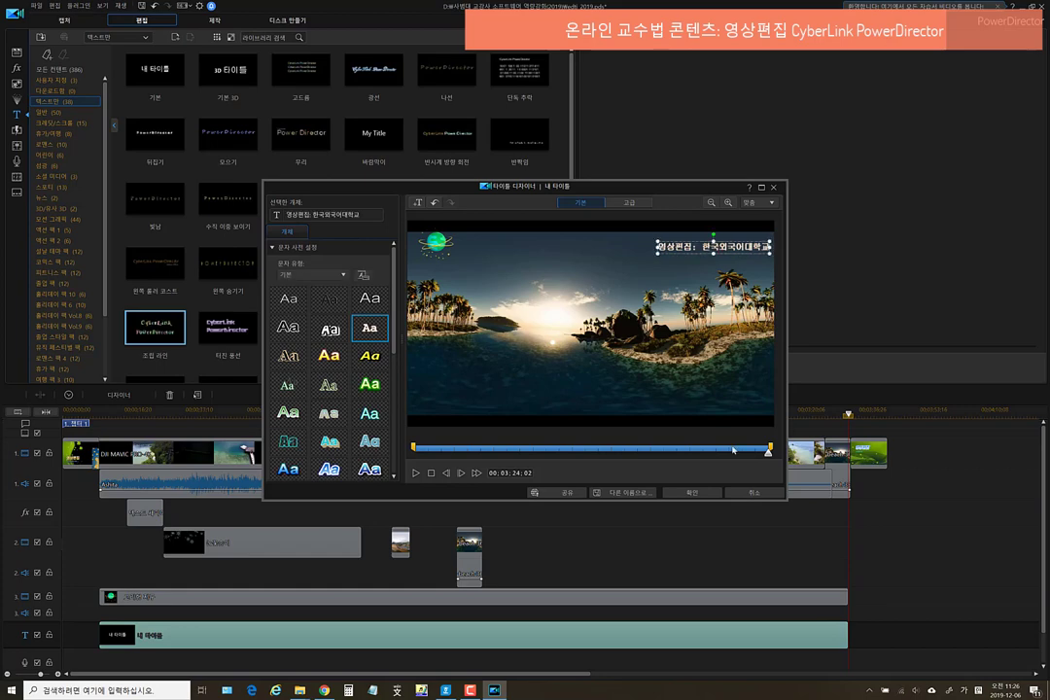
Confirm the title design and check the title over the footage at about 34 and 44 seconds
left_click(694, 493)
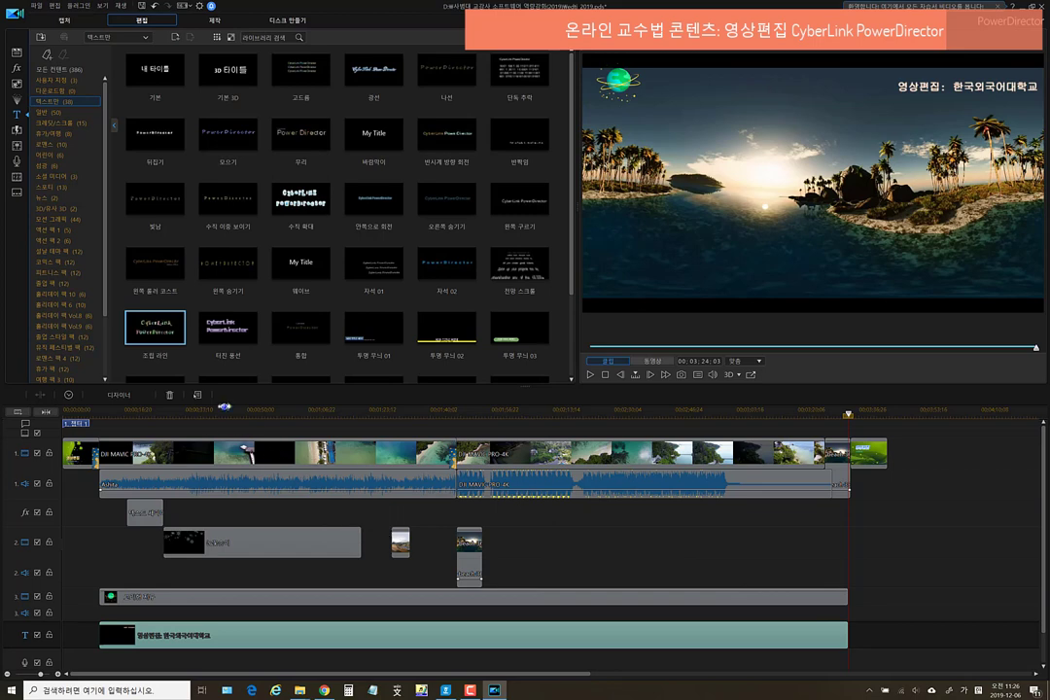
left_click(224, 411)
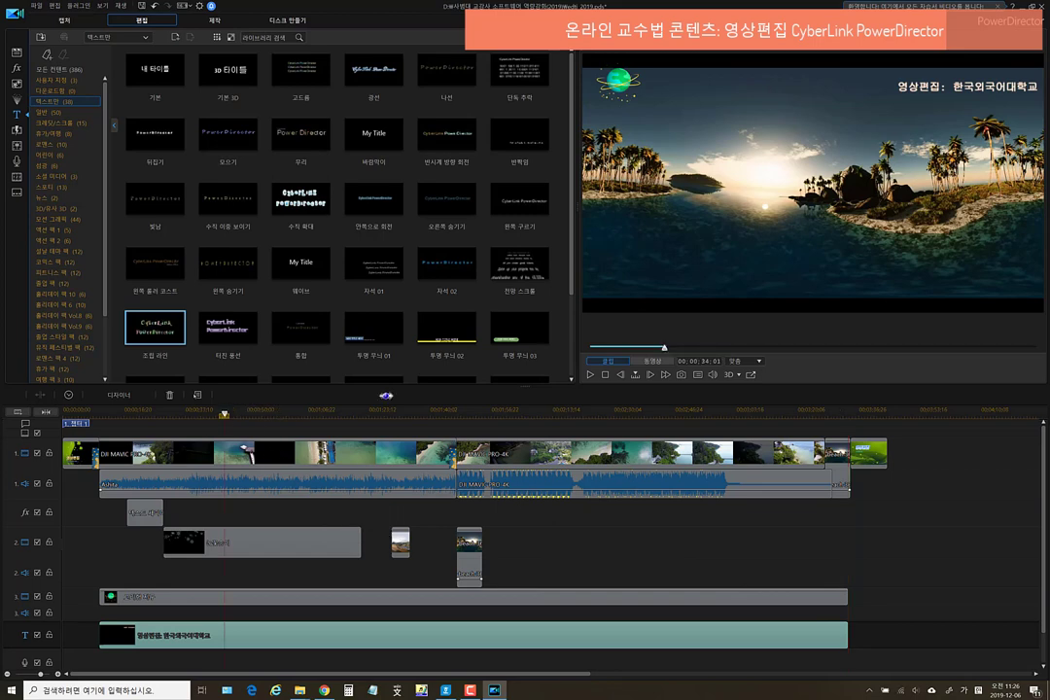
left_click(263, 413)
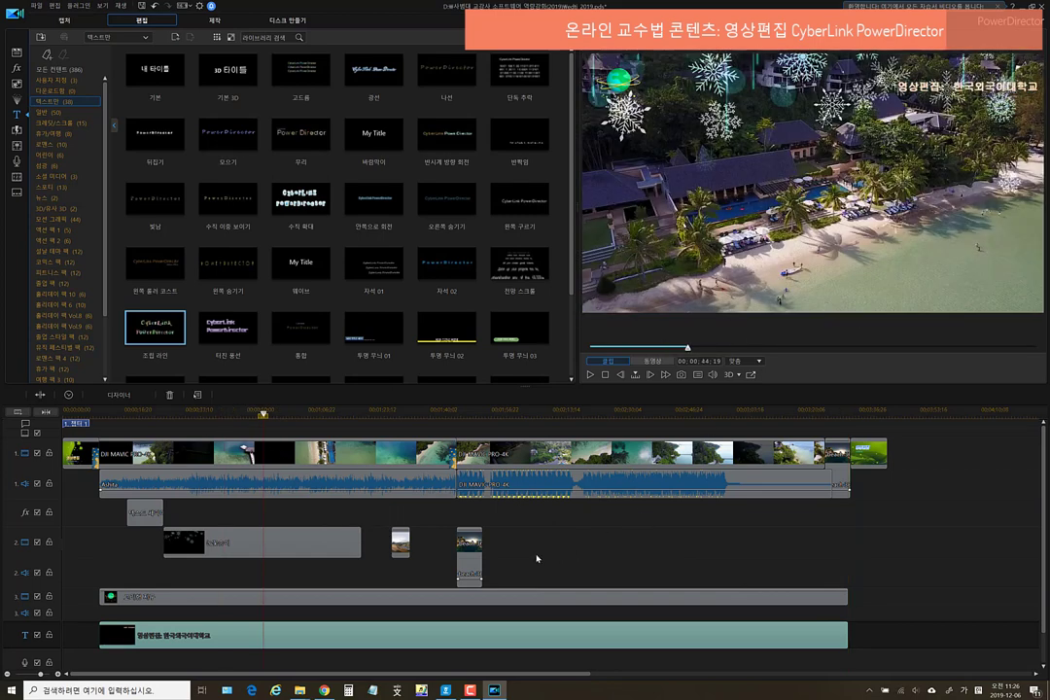
Mute the beach overlay clip on track 2 and preview the passage from just before it starts
left_click(478, 562)
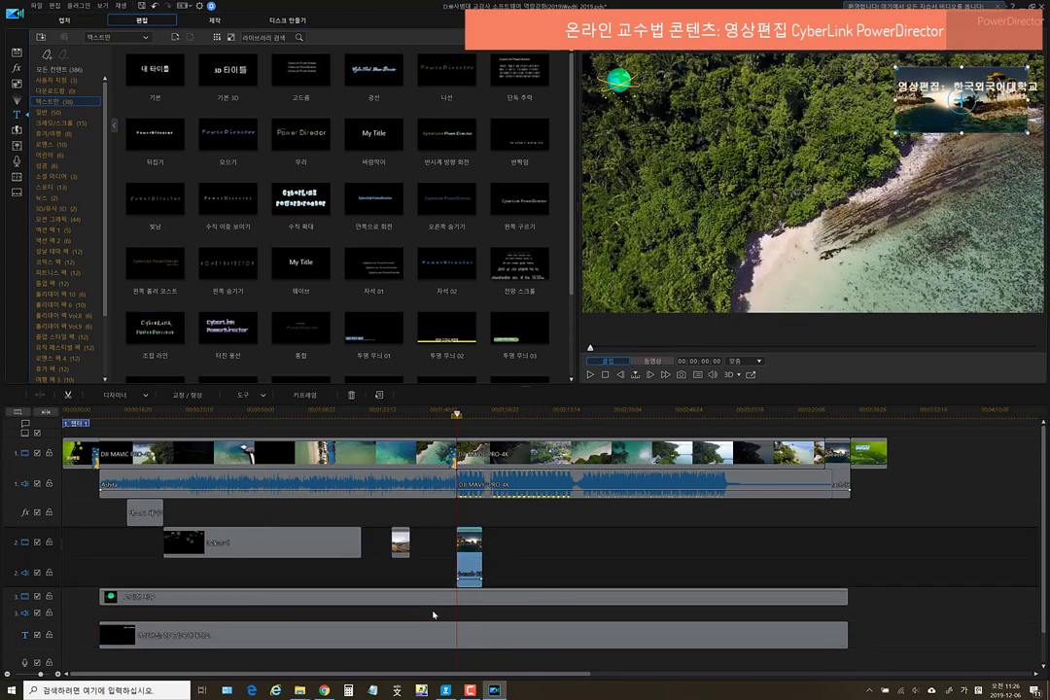
right_click(470, 564)
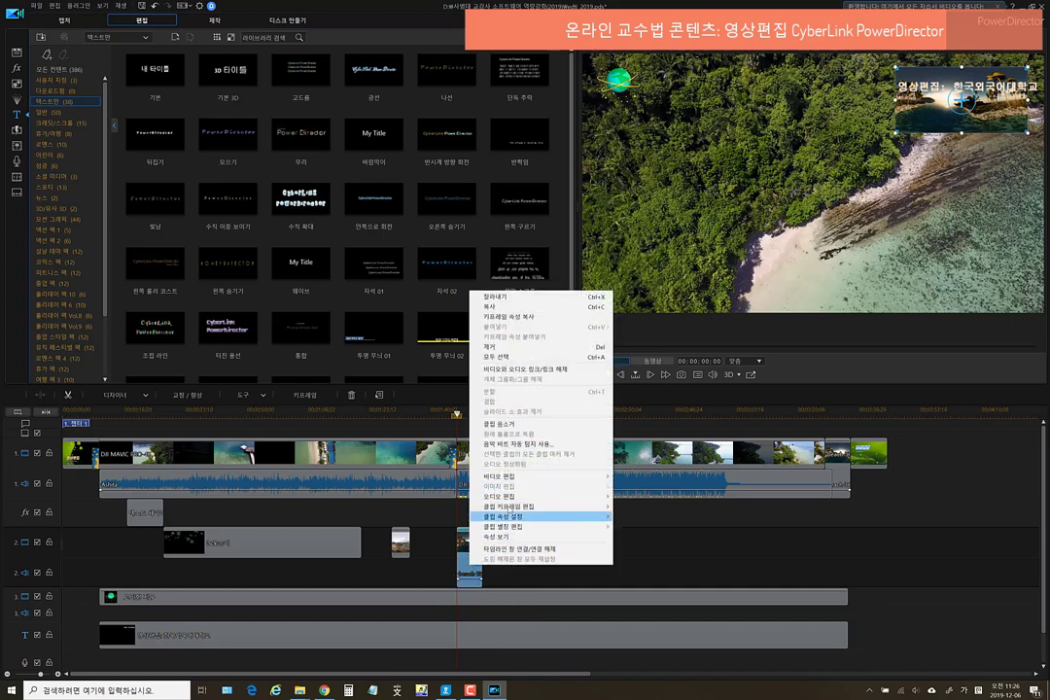
left_click(510, 423)
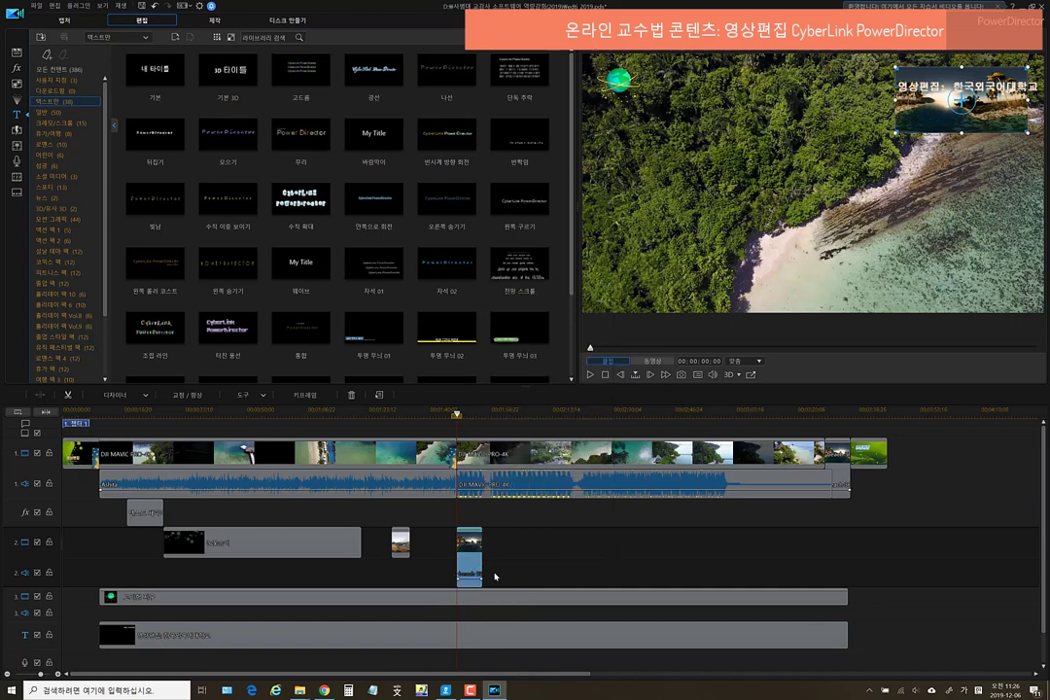
left_click(447, 416)
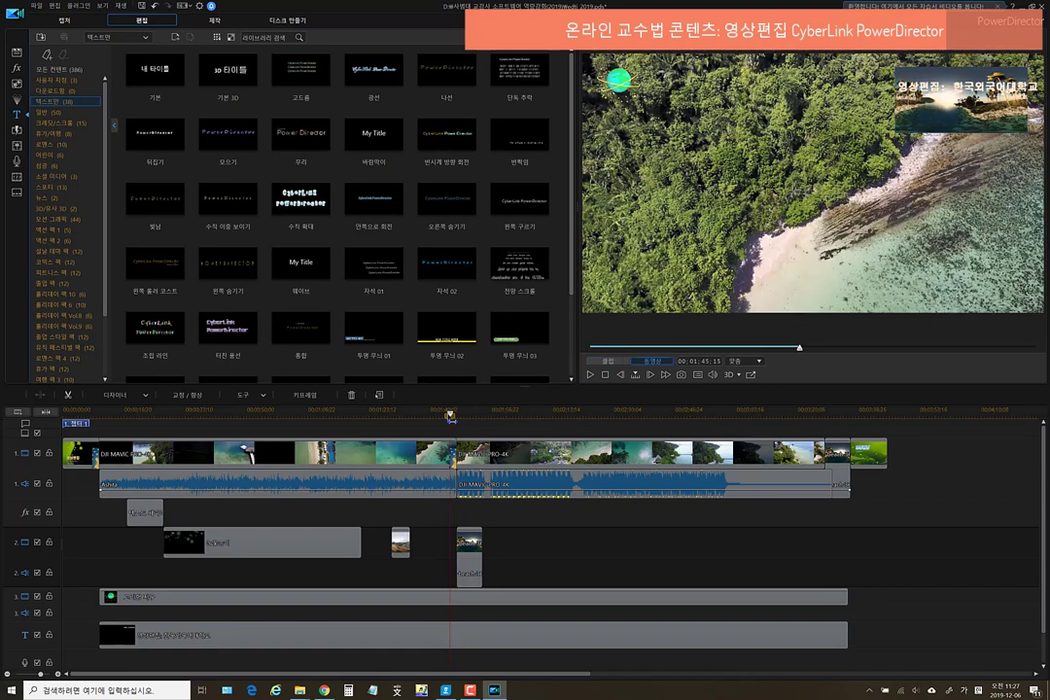
left_click(590, 376)
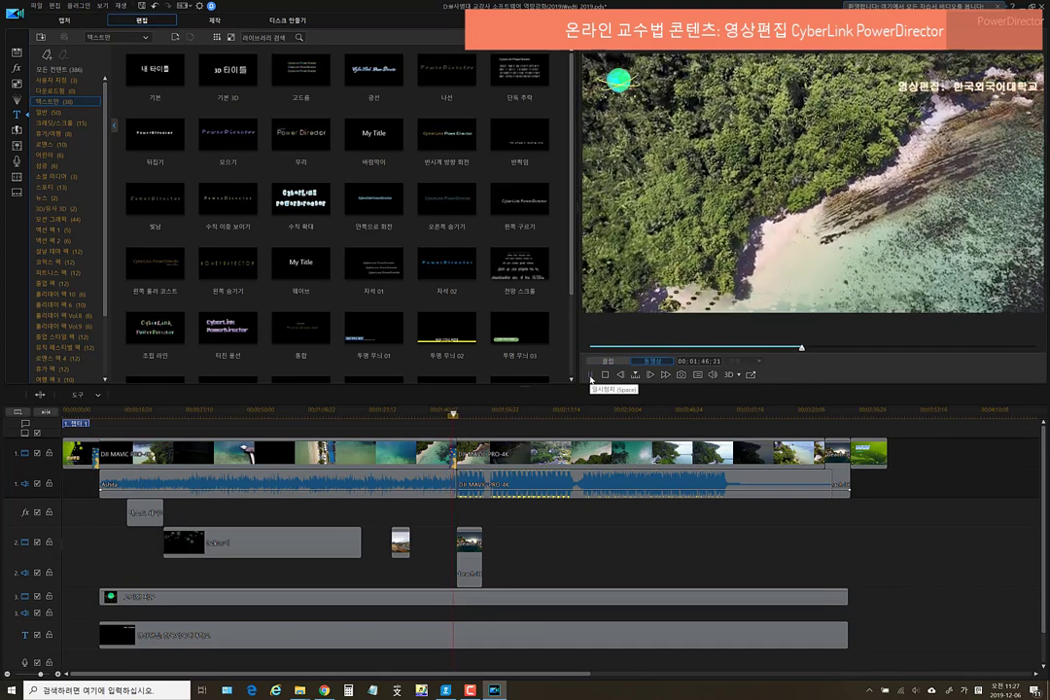
left_click(590, 376)
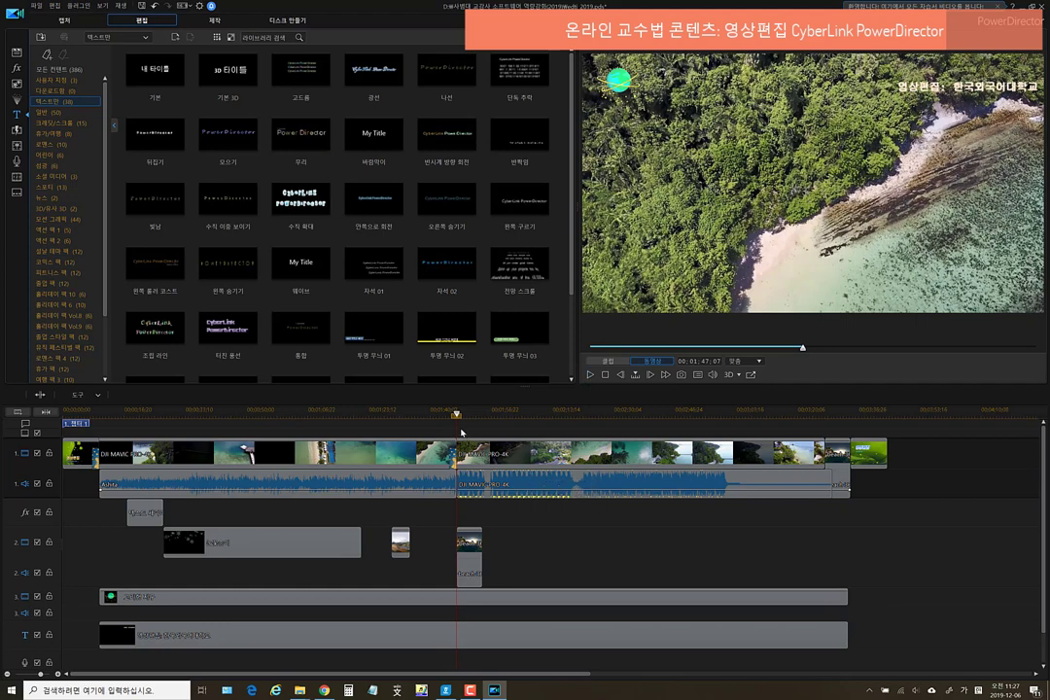
Split the second DJI MAVIC PRO-4K clip on track 1 at 00:01:54:07, where the beach overlay ends
left_click_drag(457, 415, 482, 416)
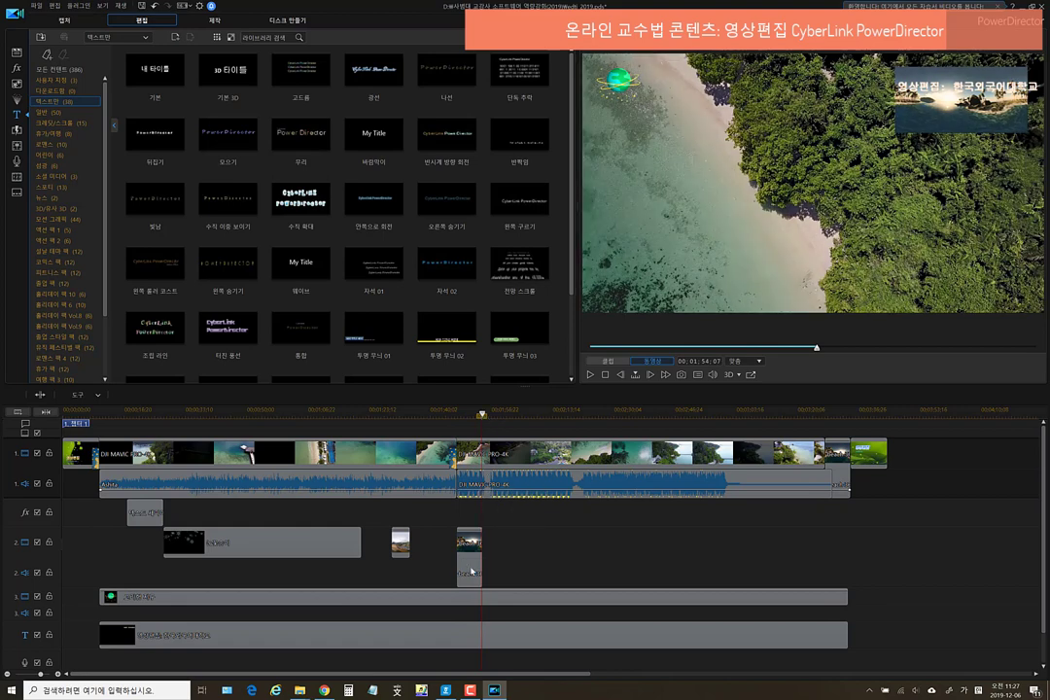
right_click(475, 481)
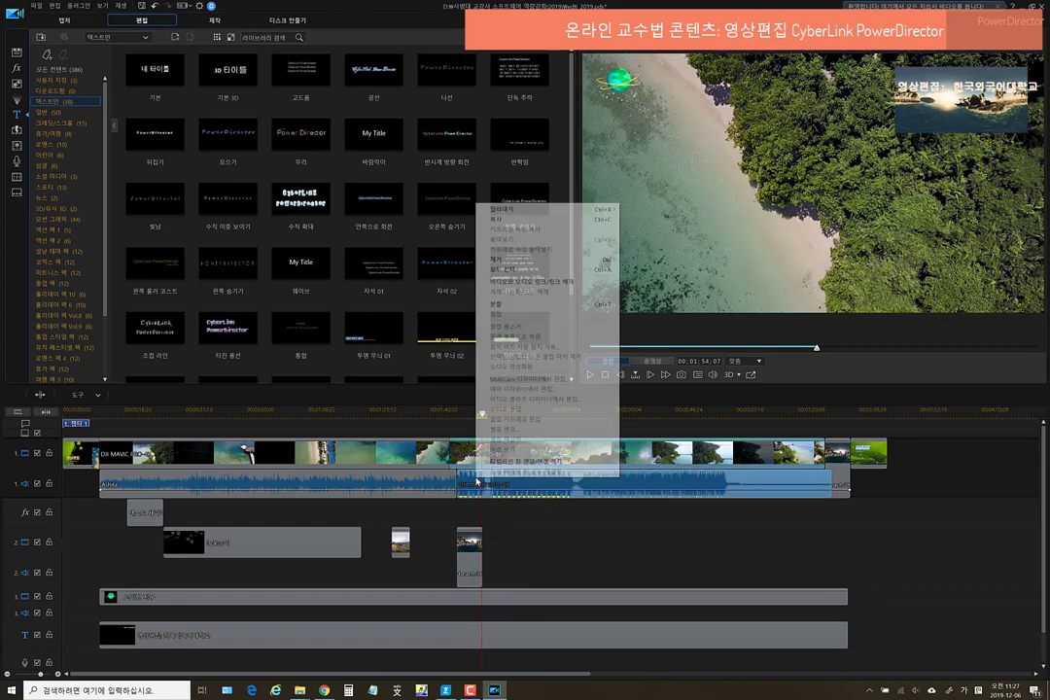
left_click(513, 307)
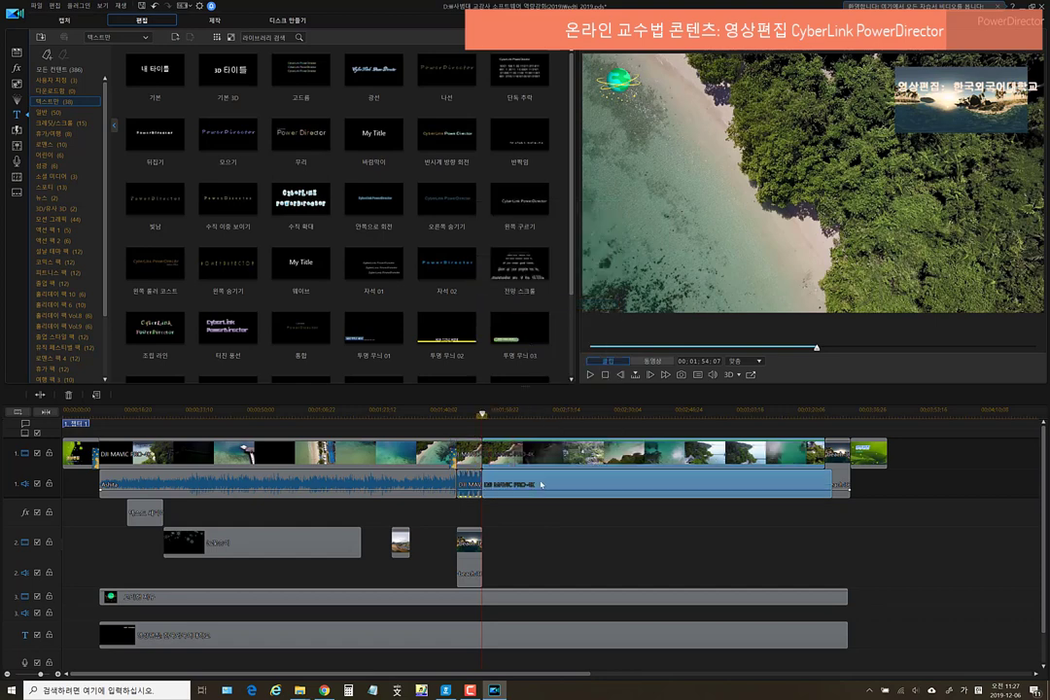
Unmute the beach overlay clip on track 2
right_click(471, 483)
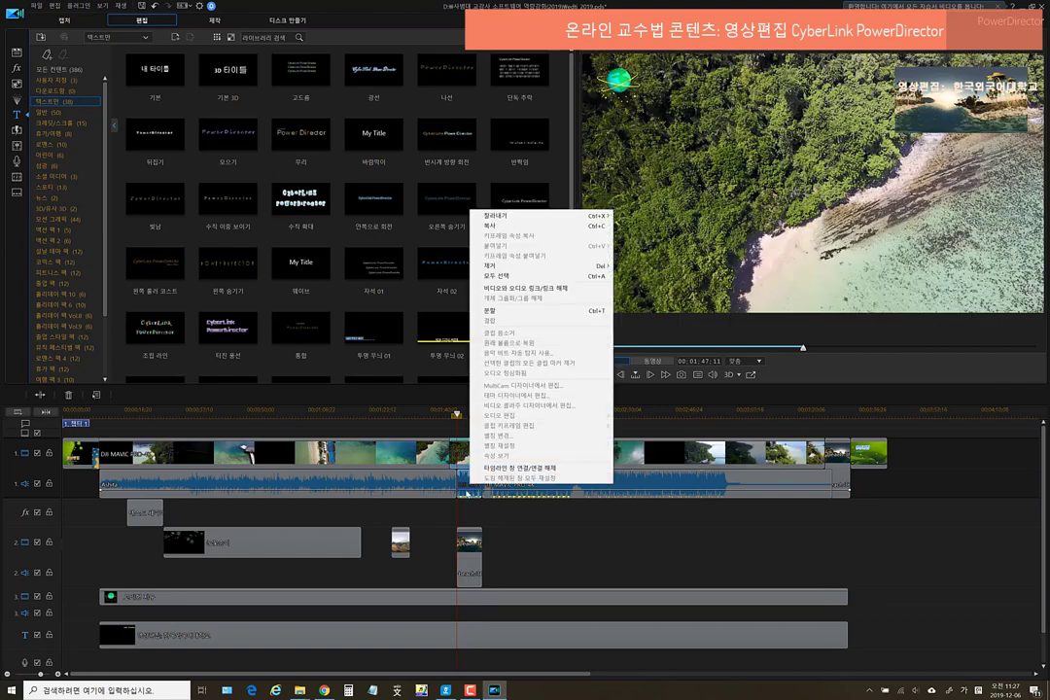
key("Escape")
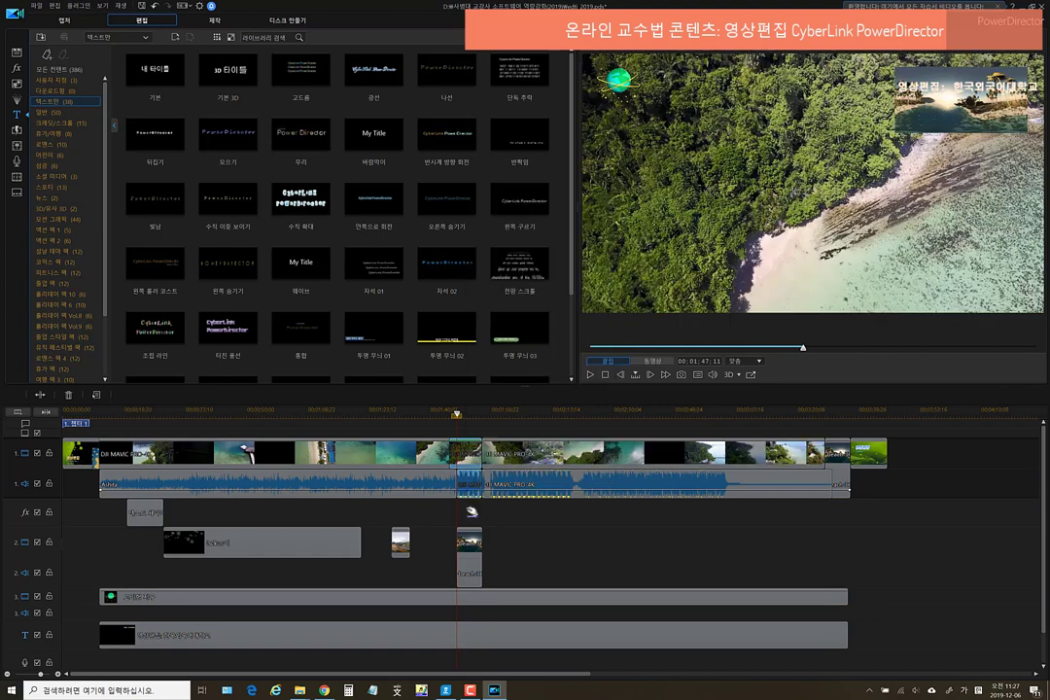
right_click(470, 572)
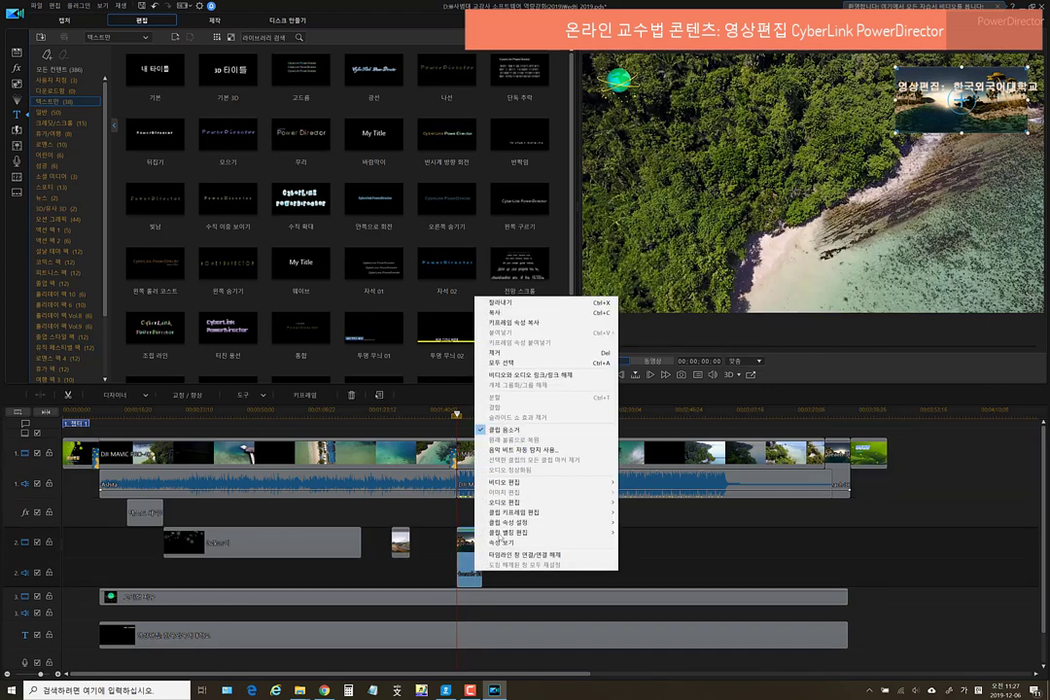
left_click(488, 494)
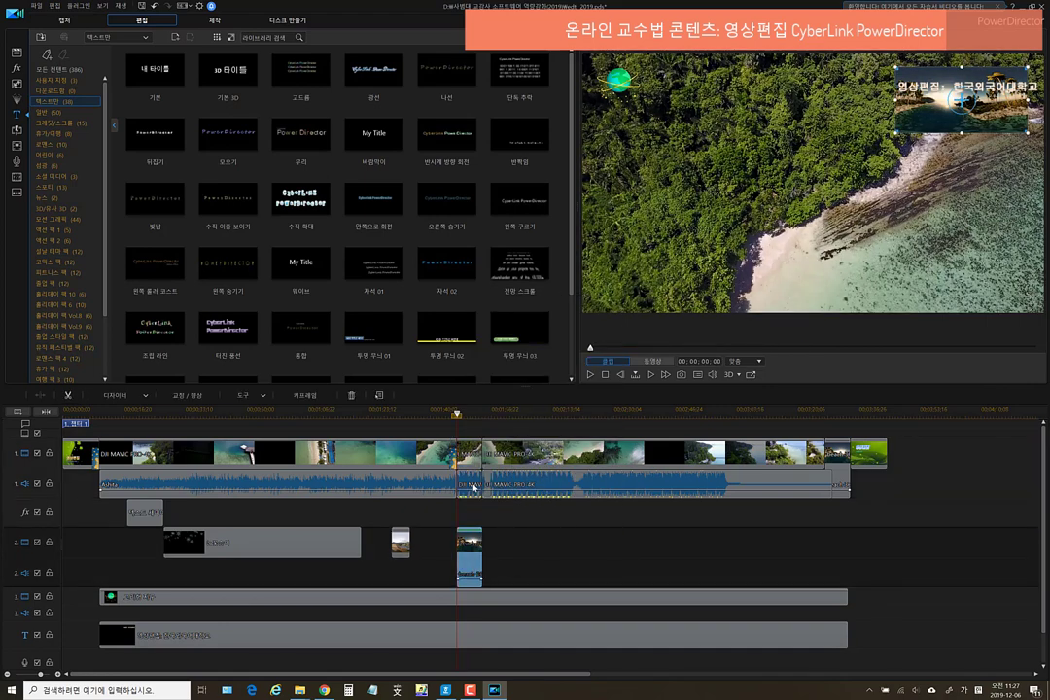
Unlink the audio from the short main-track segment above the beach overlay and delete only that audio piece
left_click(475, 469)
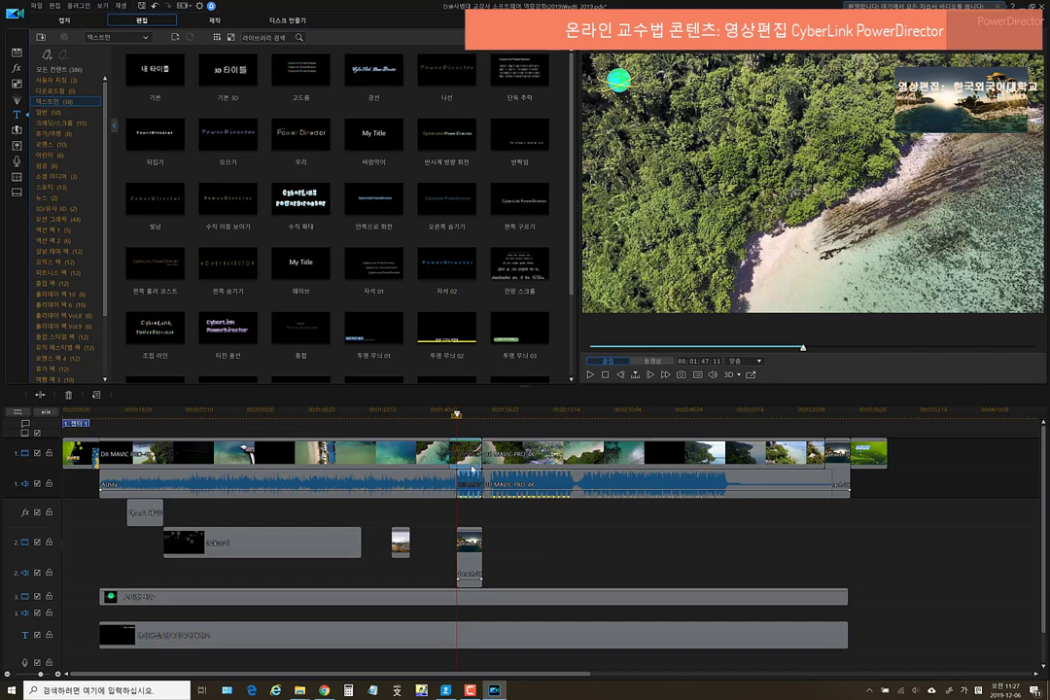
right_click(471, 471)
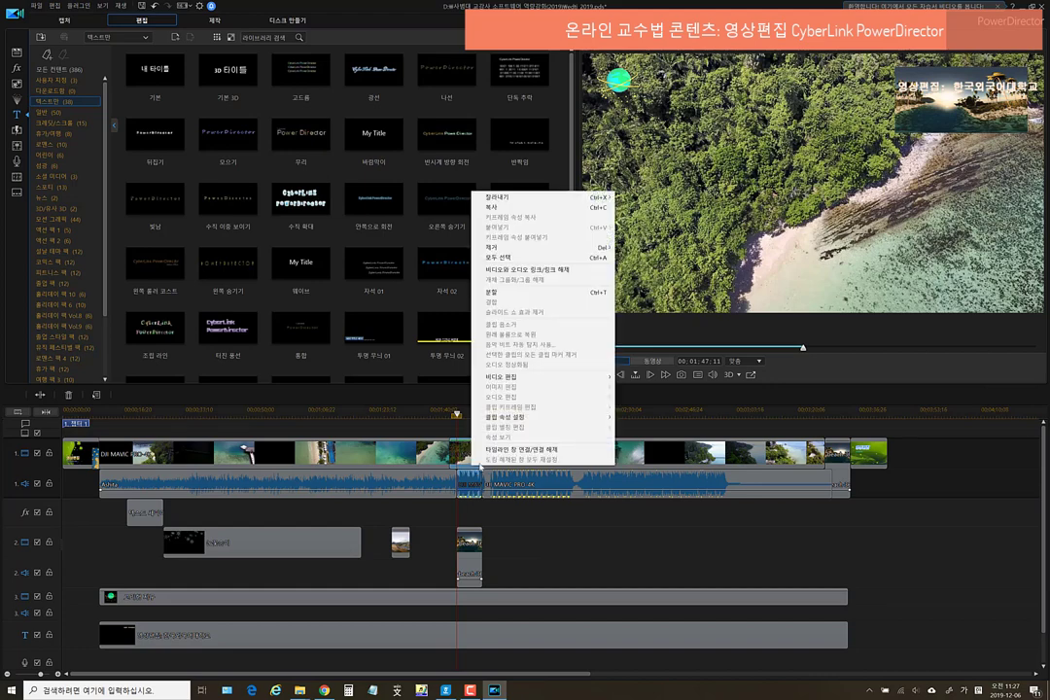
left_click(534, 275)
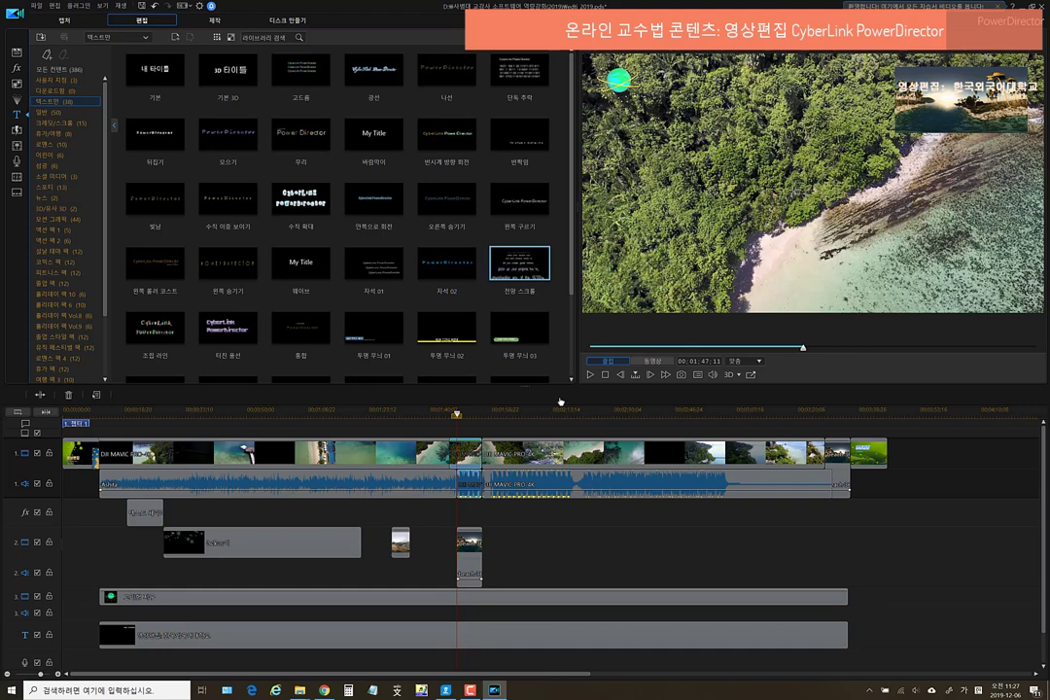
left_click(468, 489)
left_click(467, 489)
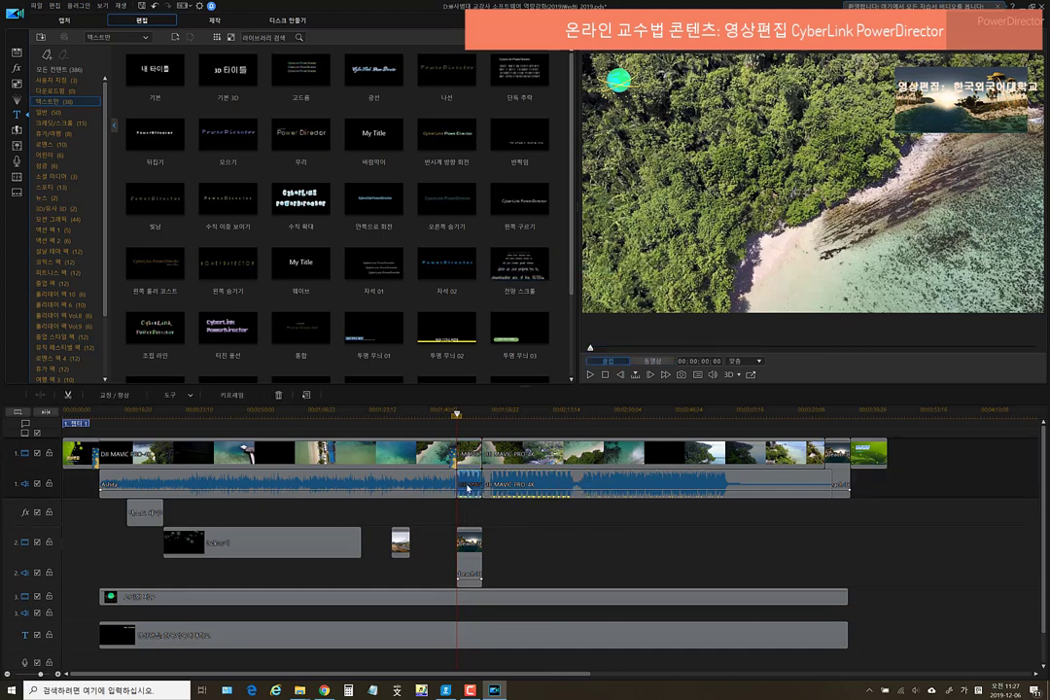
key("Delete")
left_click(522, 504)
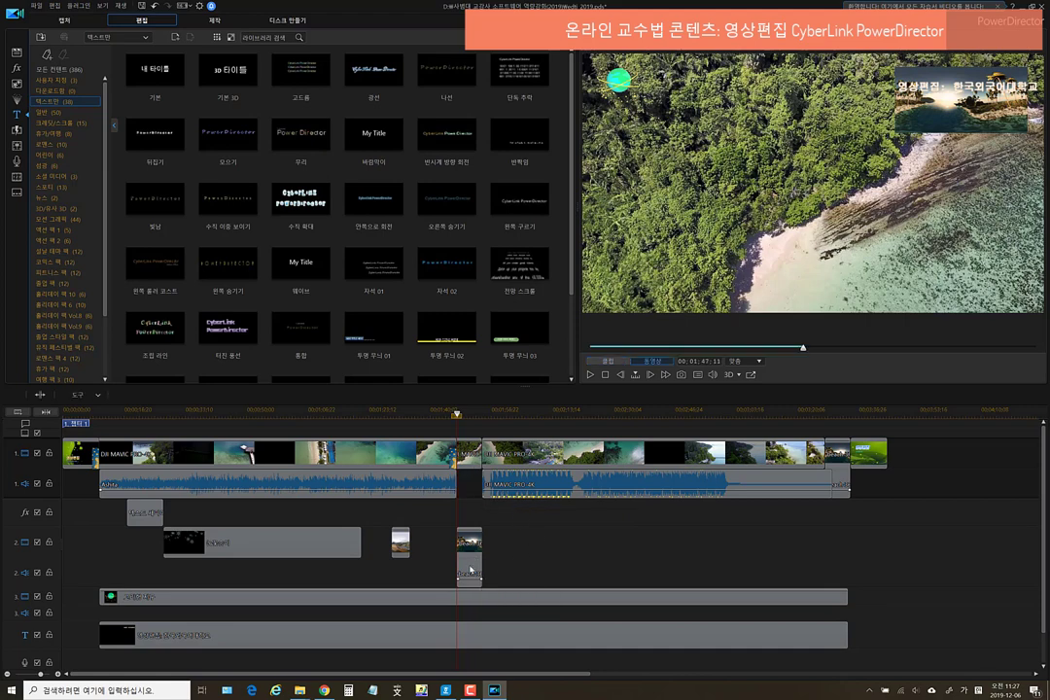
Play the passage from about 00:01:45 through the beach overlay to check the sound, and stop the playback
left_click(450, 413)
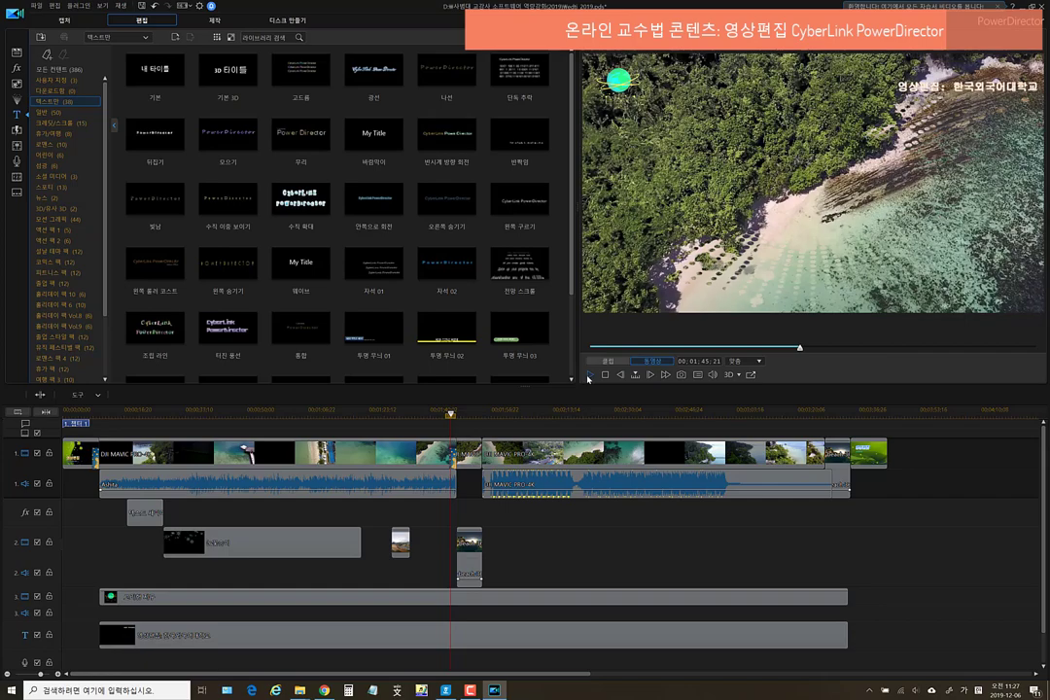
left_click(589, 376)
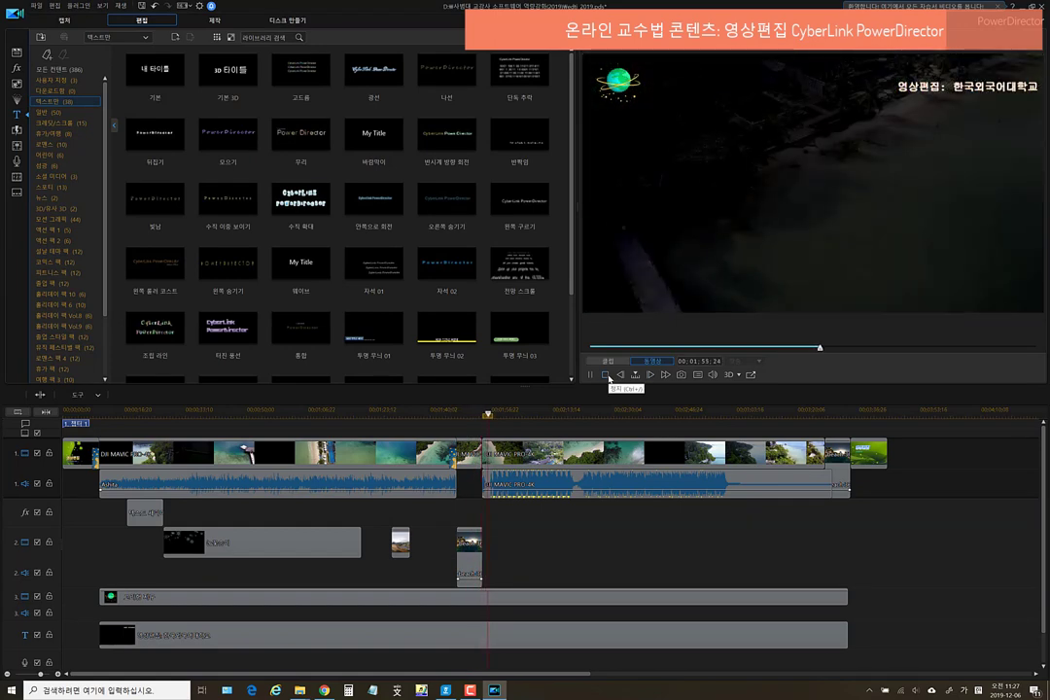
left_click(606, 375)
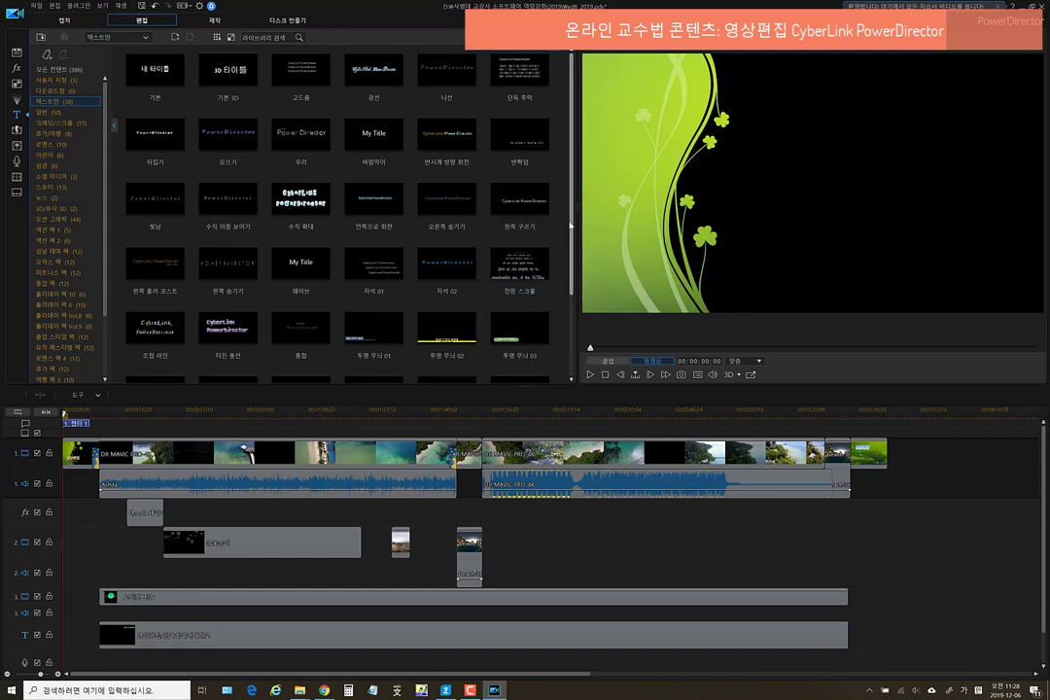
scroll(486, 350, "down", 2)
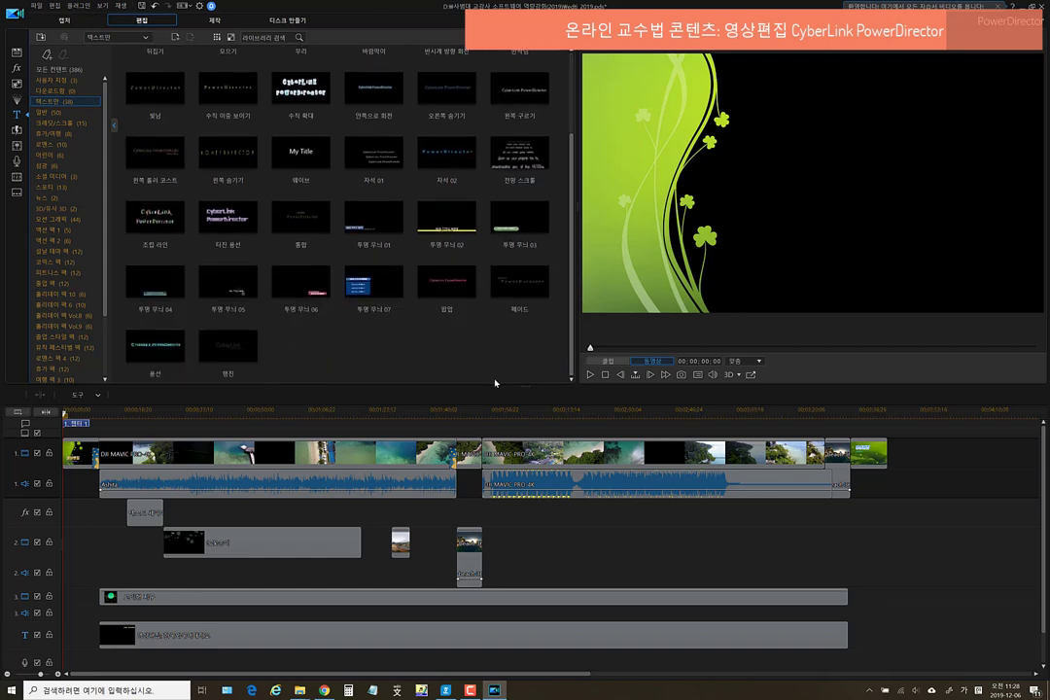